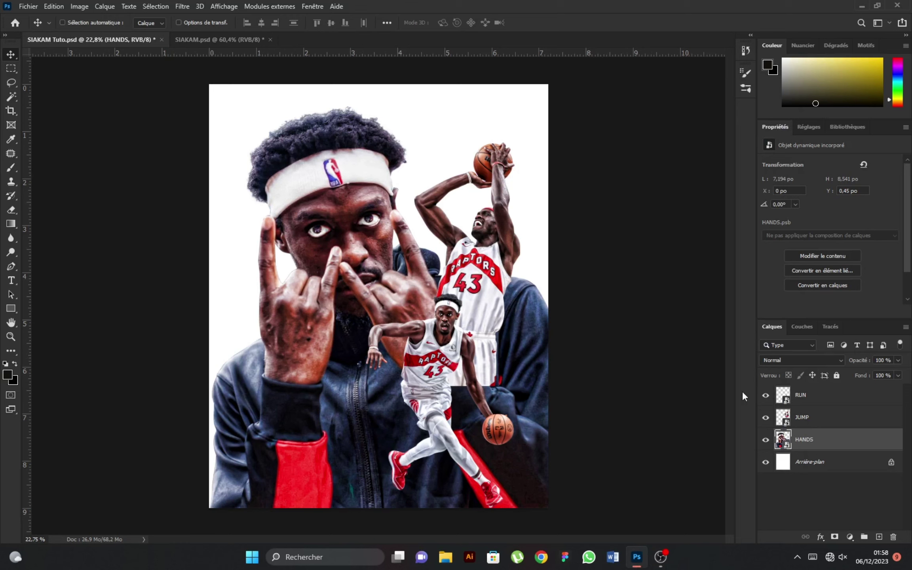
# Step: Hide RUN and JUMP, and clip a Hue/Saturation layer to HANDS with Saturation -100
pyautogui.click(766, 395)
pyautogui.click(766, 418)
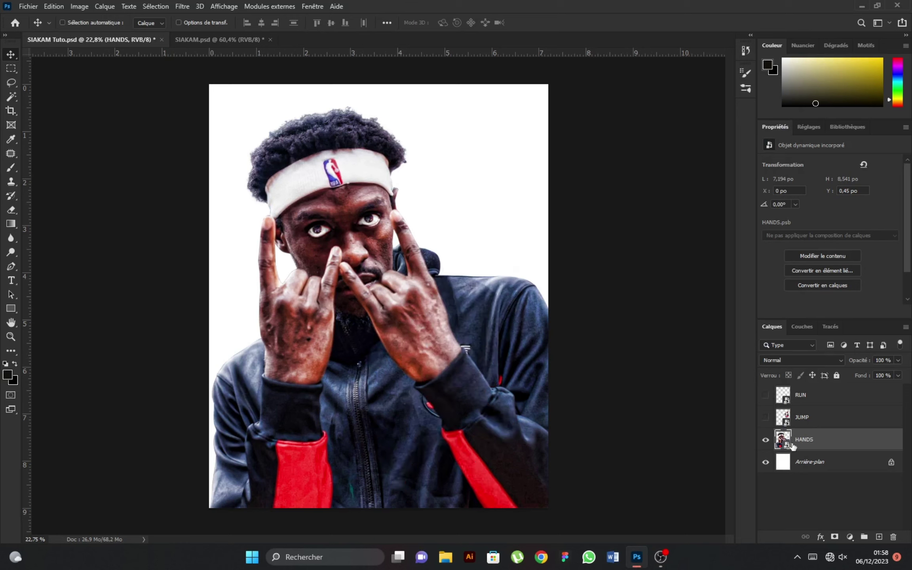
pyautogui.click(850, 537)
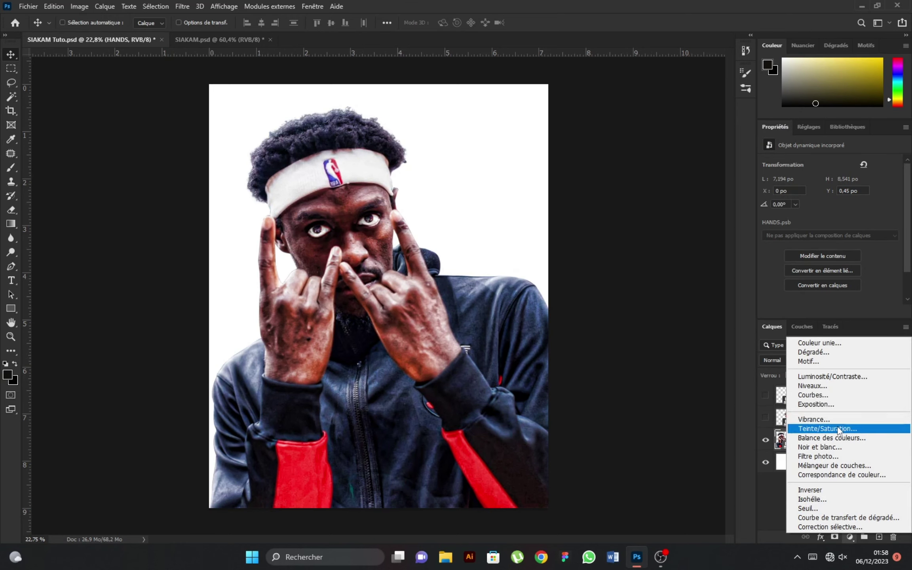
pyautogui.click(803, 428)
pyautogui.keyDown('alt'); pyautogui.click(783, 450); pyautogui.keyUp('alt')
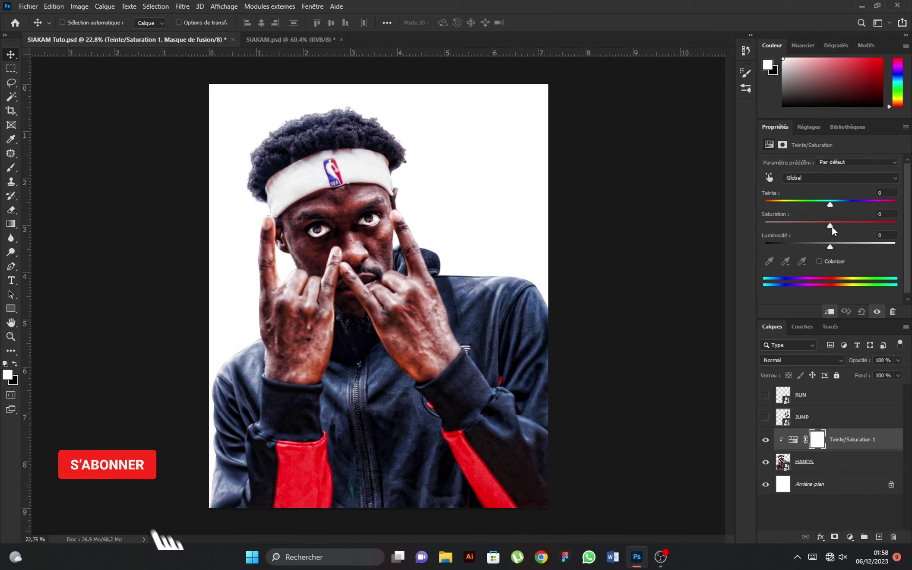
pyautogui.moveTo(830, 226); pyautogui.dragTo(765, 226)
# Step: Target the Hue/Saturation mask with the Brush tool and black as the painting colour
pyautogui.click(819, 441)
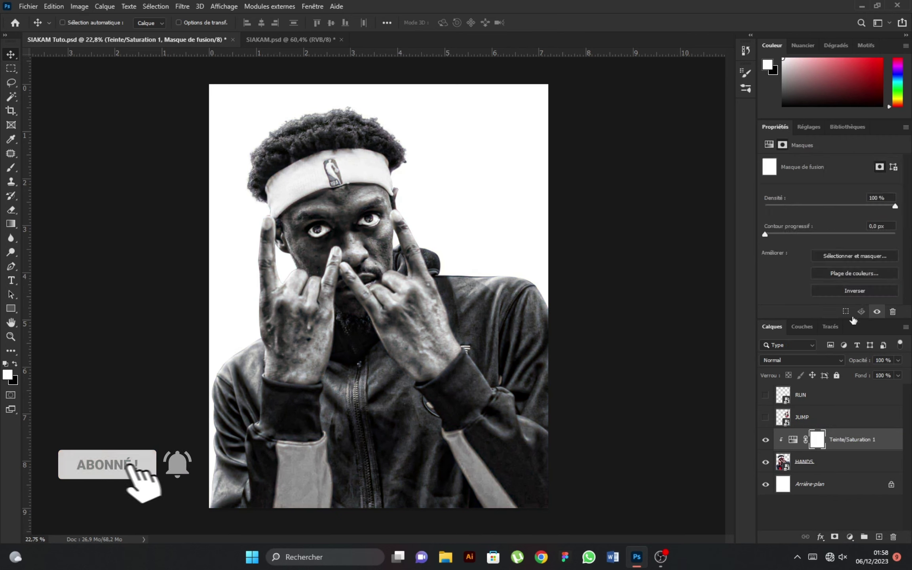
pyautogui.click(8, 171)
pyautogui.press('x')
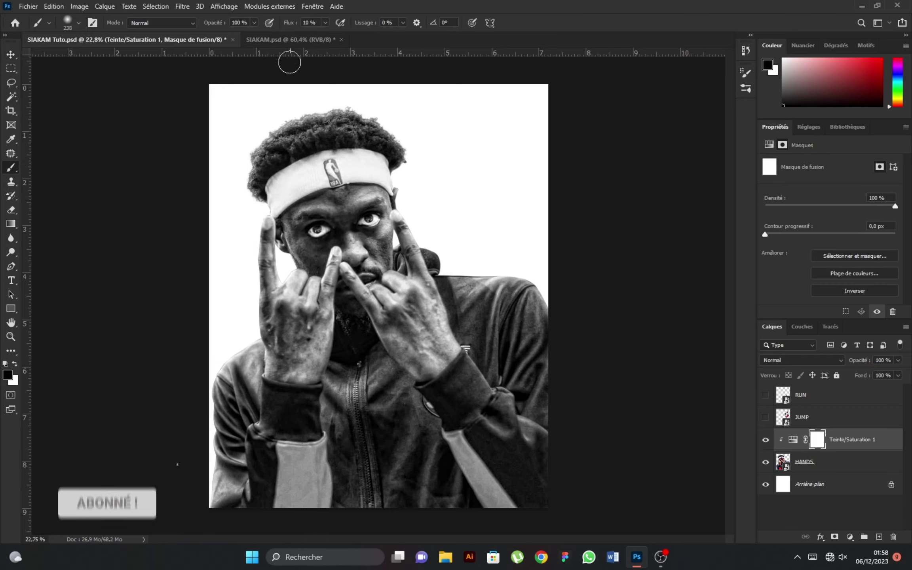
pyautogui.scroll(5, 332, 382)
pyautogui.scroll(-5, 308, 414)
# Step: Paint black on the mask to restore red on the left sleeve cuff, refining its edges
pyautogui.moveTo(277, 352)
pyautogui.mouseDown()
pyautogui.moveTo(277, 399)
pyautogui.moveTo(261, 437)
pyautogui.moveTo(319, 451)
pyautogui.mouseUp()
pyautogui.scroll(3, 309, 396)
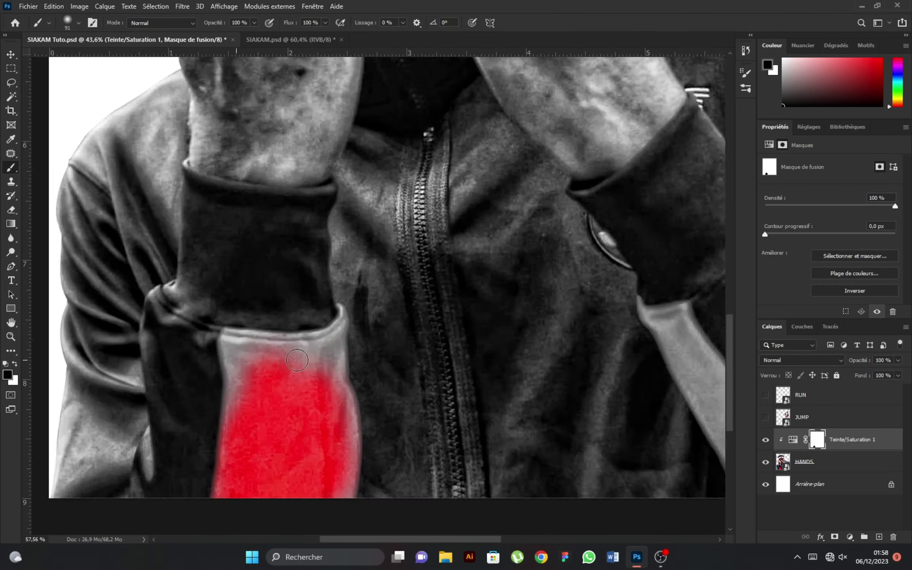
pyautogui.scroll(2, 324, 349)
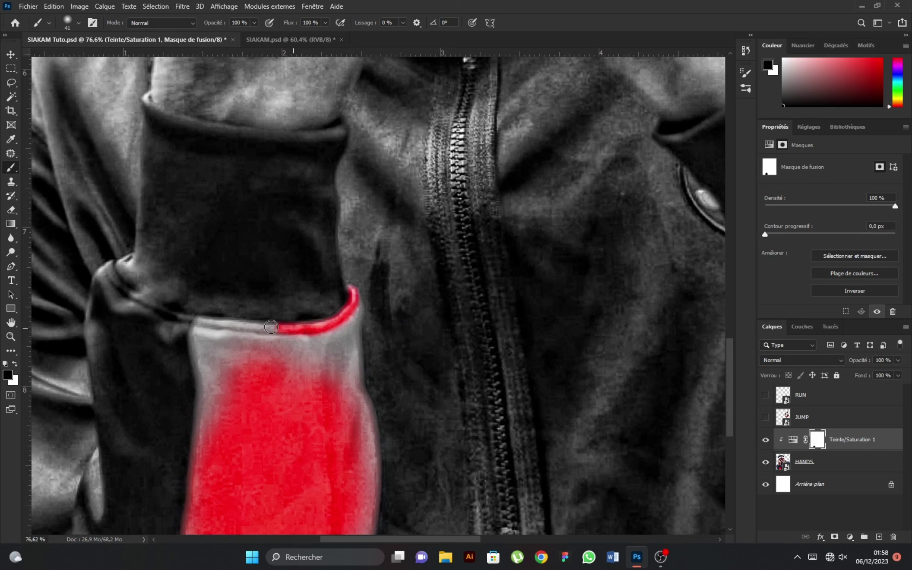
pyautogui.moveTo(200, 360); pyautogui.dragTo(196, 449)
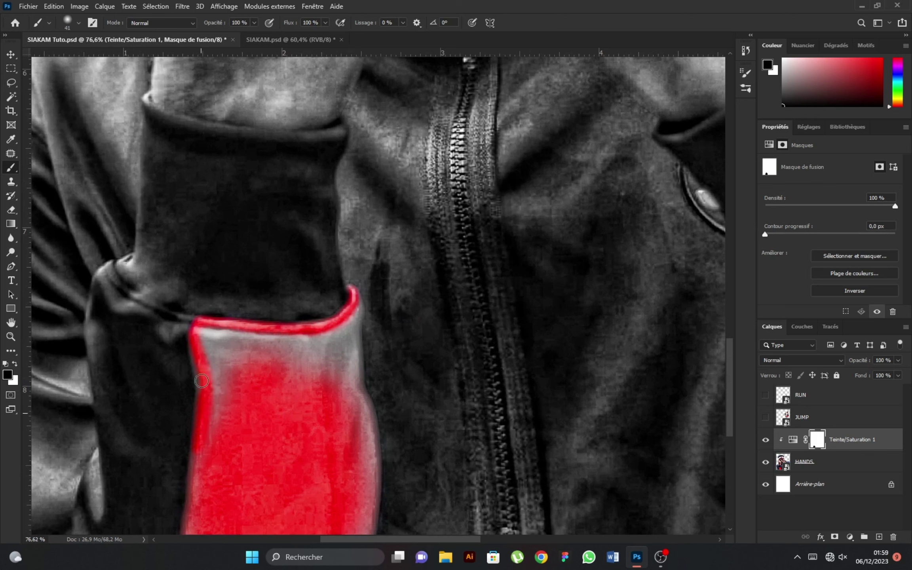
pyautogui.moveTo(229, 333); pyautogui.dragTo(347, 316)
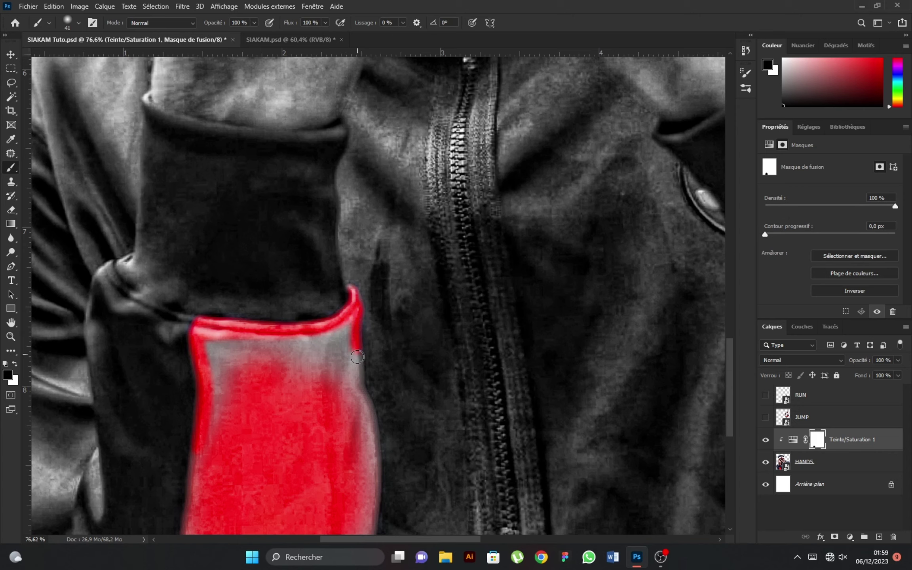
pyautogui.moveTo(368, 409); pyautogui.dragTo(375, 509)
pyautogui.scroll(-5, 374, 509)
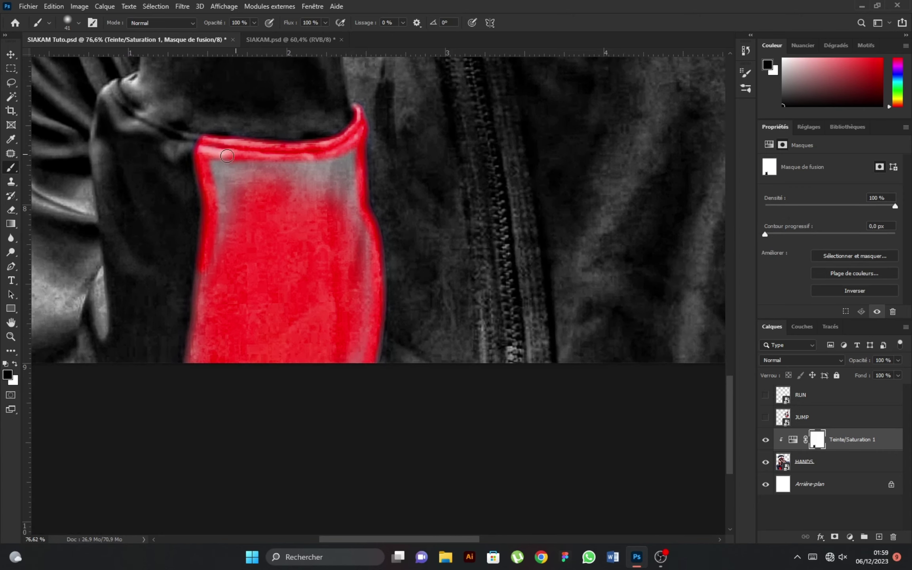
pyautogui.moveTo(227, 156); pyautogui.dragTo(212, 270)
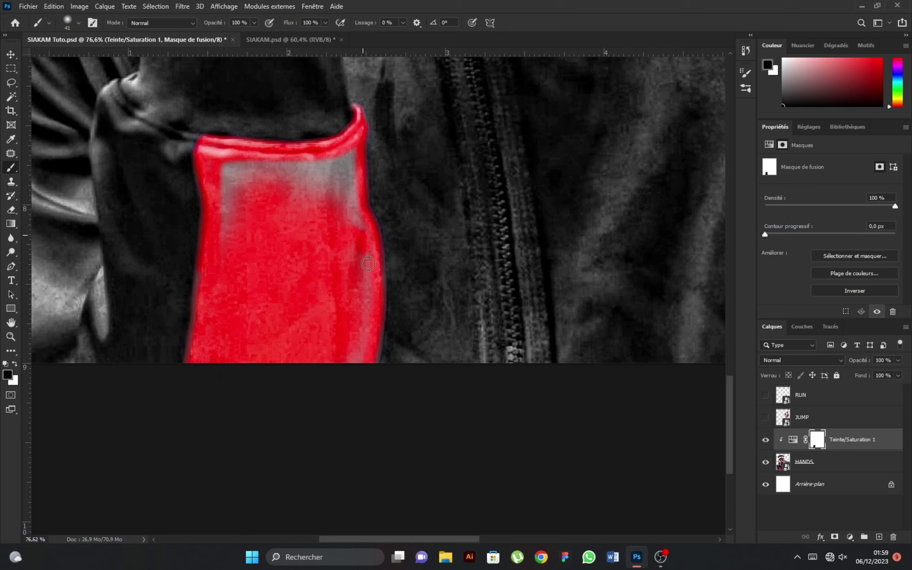
pyautogui.moveTo(368, 263); pyautogui.dragTo(365, 351)
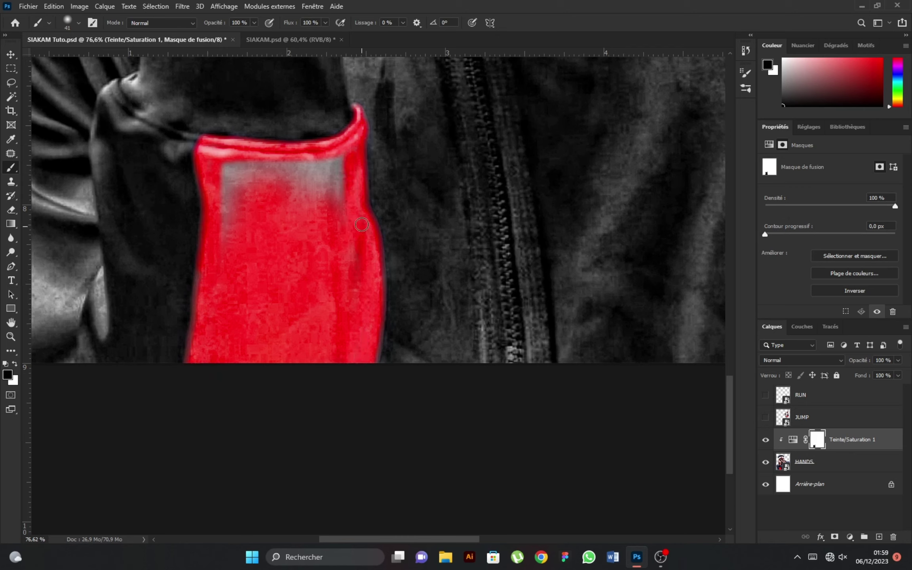
pyautogui.moveTo(339, 164); pyautogui.dragTo(313, 177)
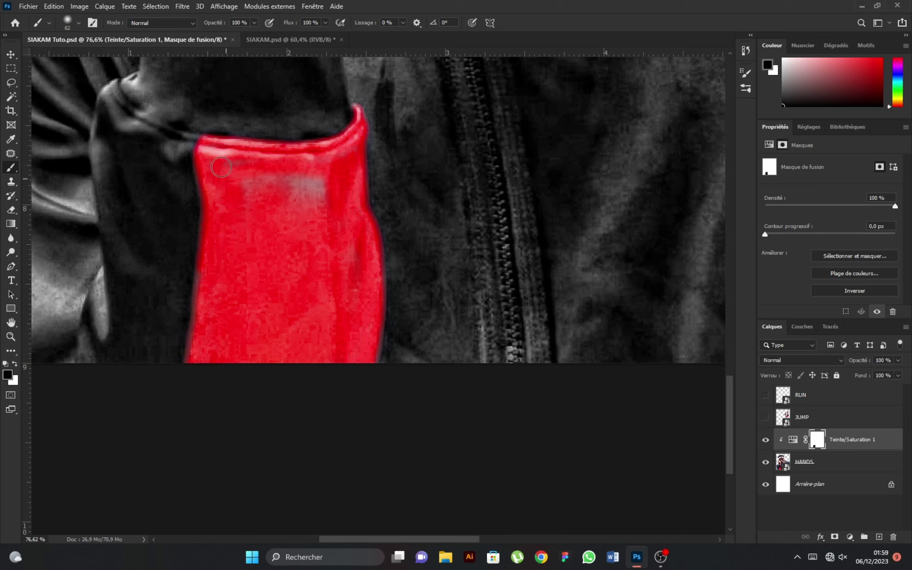
# Step: Enlarge the brush to about 138 px and paint the right stripe back to red
pyautogui.moveTo(258, 198); pyautogui.dragTo(277, 198)
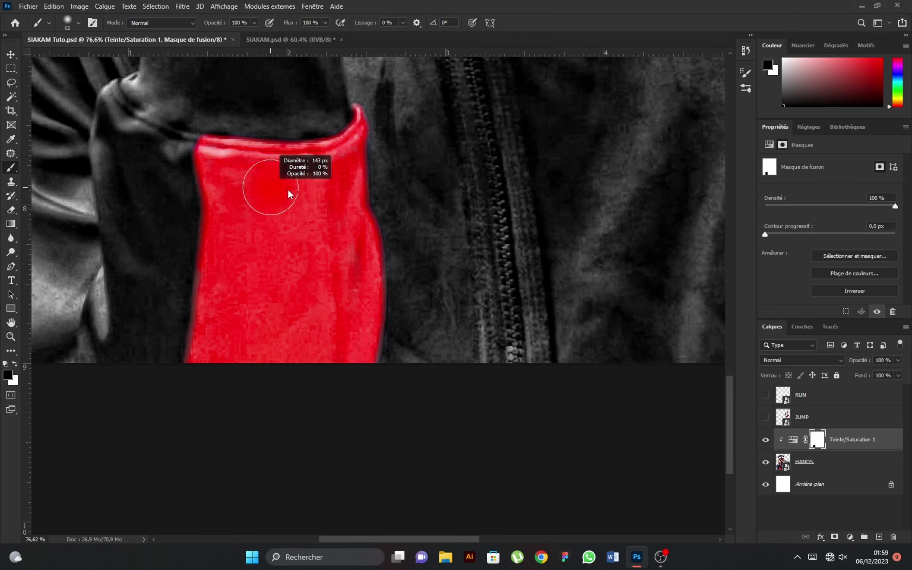
pyautogui.scroll(-5, 495, 361)
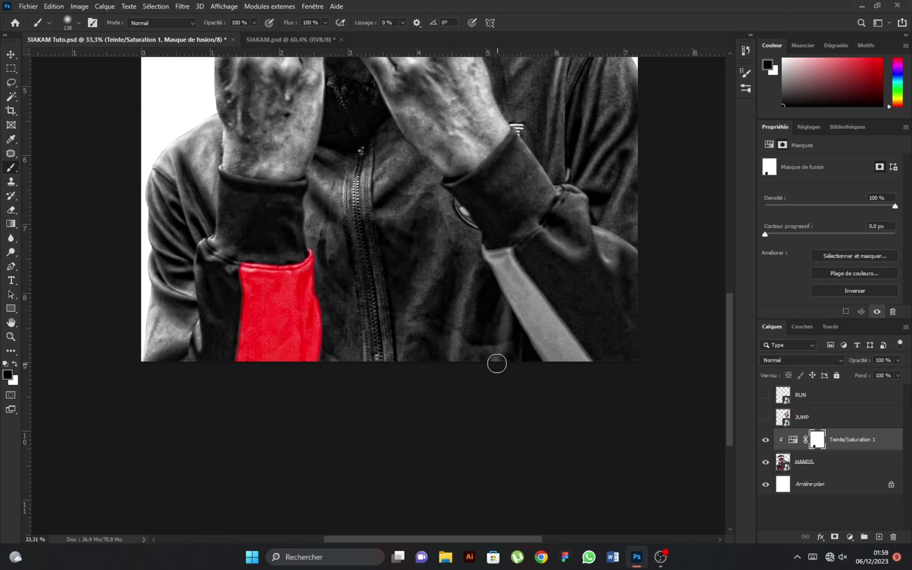
pyautogui.scroll(4, 509, 325)
pyautogui.rightClick(487, 225)
pyautogui.press('Escape')
pyautogui.moveTo(479, 236); pyautogui.dragTo(552, 397)
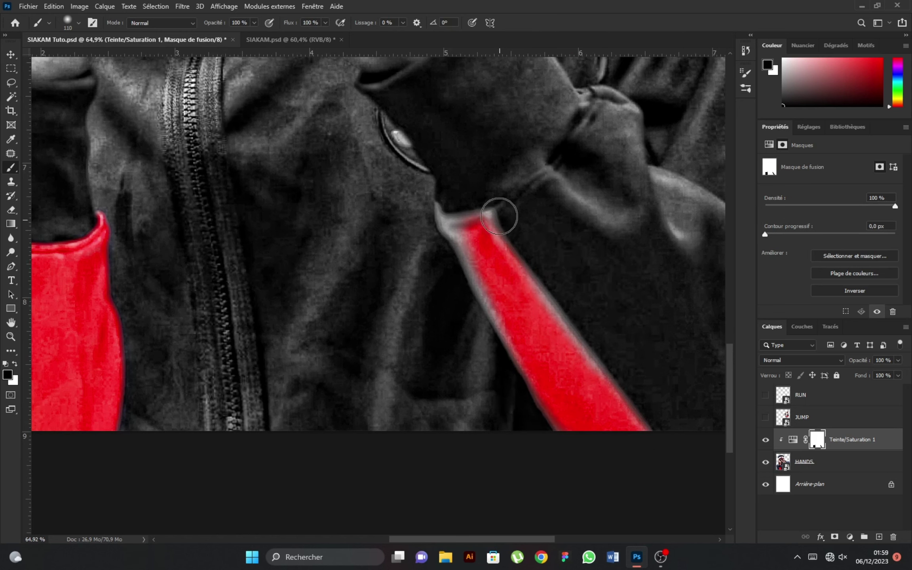
pyautogui.scroll(1, 505, 210)
pyautogui.moveTo(498, 222)
pyautogui.mouseDown()
pyautogui.moveTo(605, 370)
pyautogui.moveTo(567, 334)
pyautogui.moveTo(677, 473)
pyautogui.mouseUp()
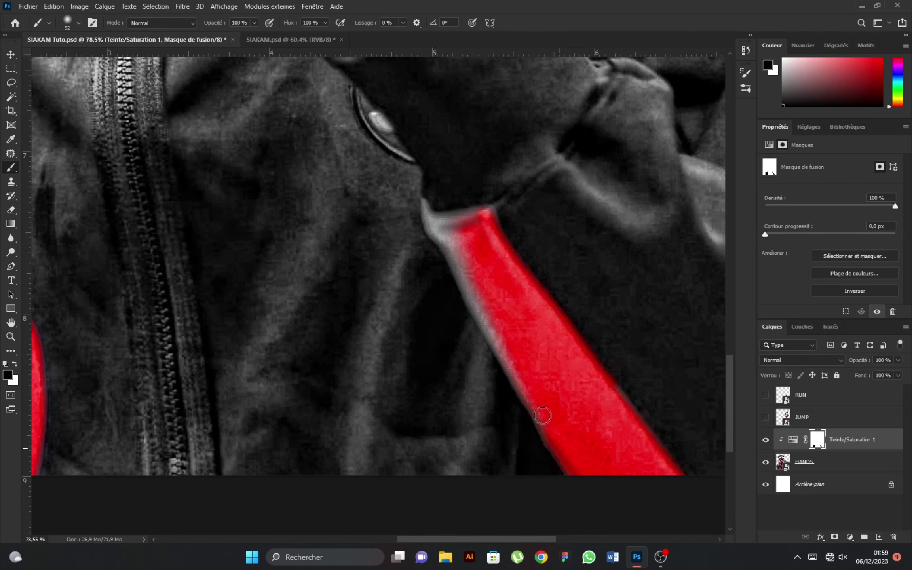
# Step: Fill the right stripe's left edge, top and grey streaks with red, then zoom out
pyautogui.moveTo(542, 415)
pyautogui.mouseDown()
pyautogui.moveTo(481, 297)
pyautogui.moveTo(394, 180)
pyautogui.mouseUp()
pyautogui.scroll(2, 480, 297)
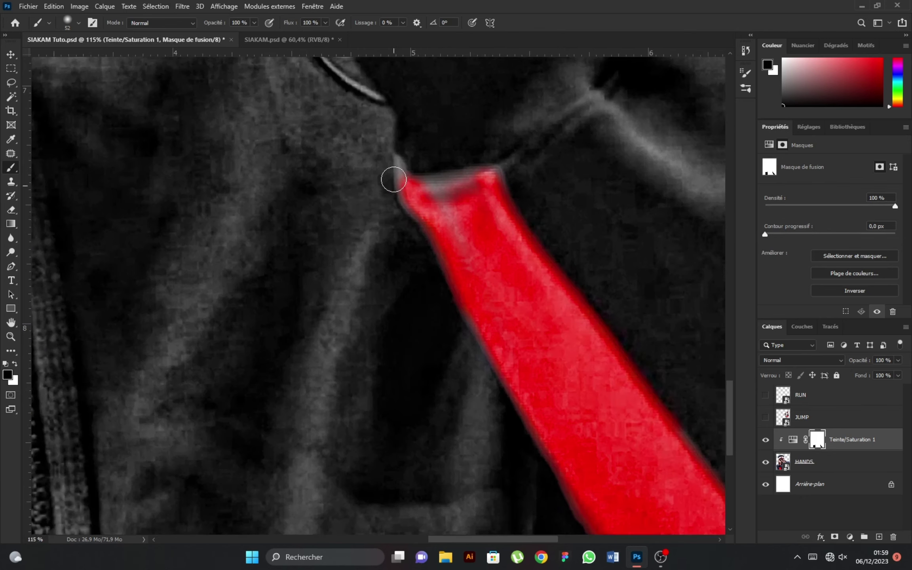
pyautogui.scroll(1, 394, 179)
pyautogui.click(406, 170)
pyautogui.moveTo(492, 274); pyautogui.dragTo(526, 367)
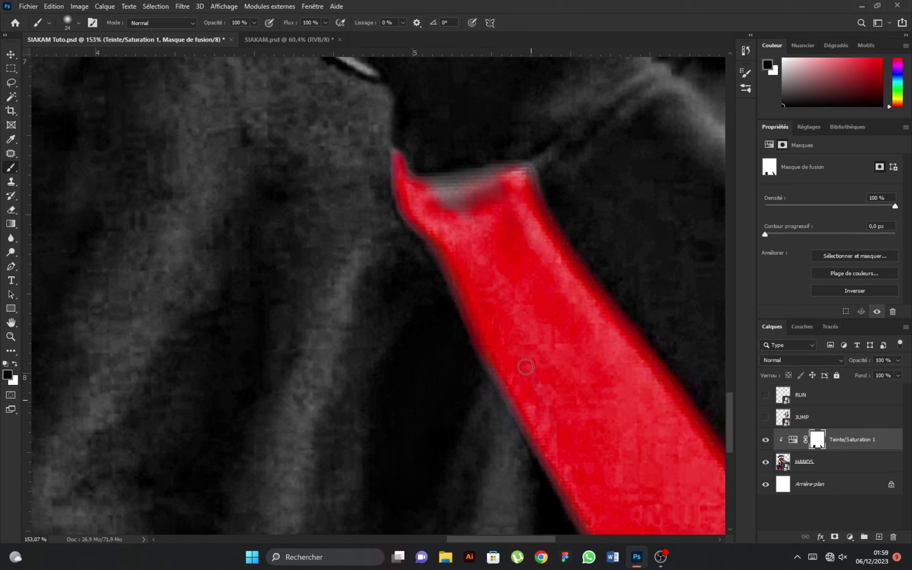
pyautogui.moveTo(418, 184)
pyautogui.mouseDown()
pyautogui.moveTo(509, 167)
pyautogui.moveTo(422, 200)
pyautogui.mouseUp()
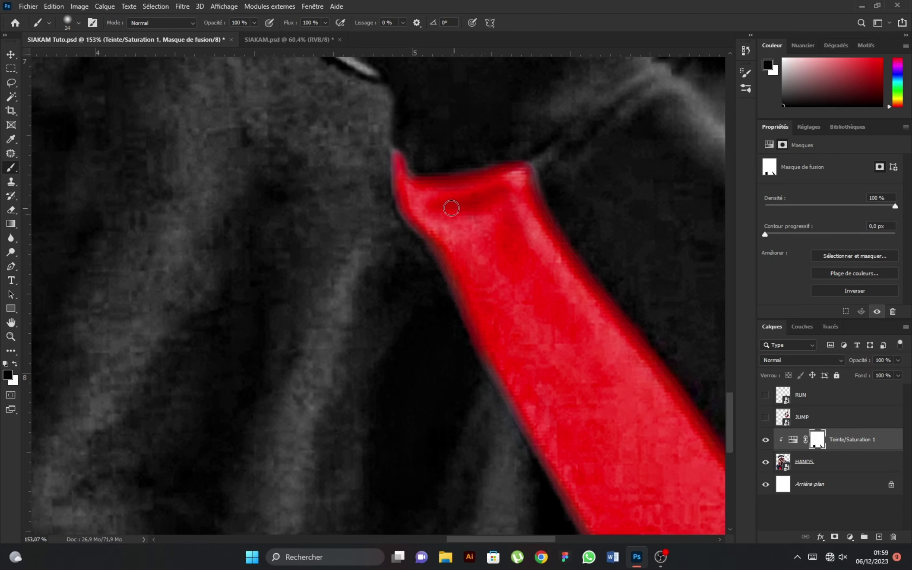
pyautogui.scroll(-3, 506, 379)
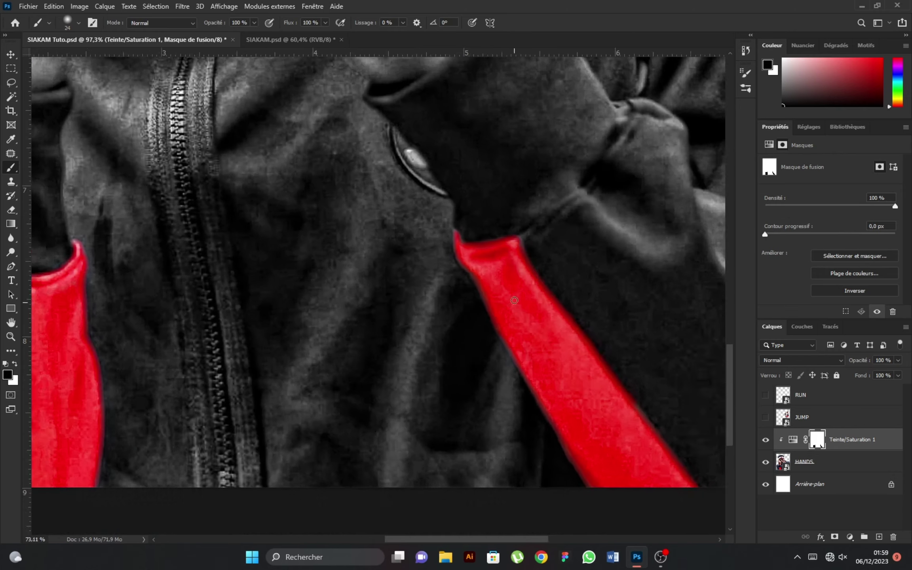
pyautogui.scroll(-3, 606, 405)
pyautogui.scroll(-3, 506, 383)
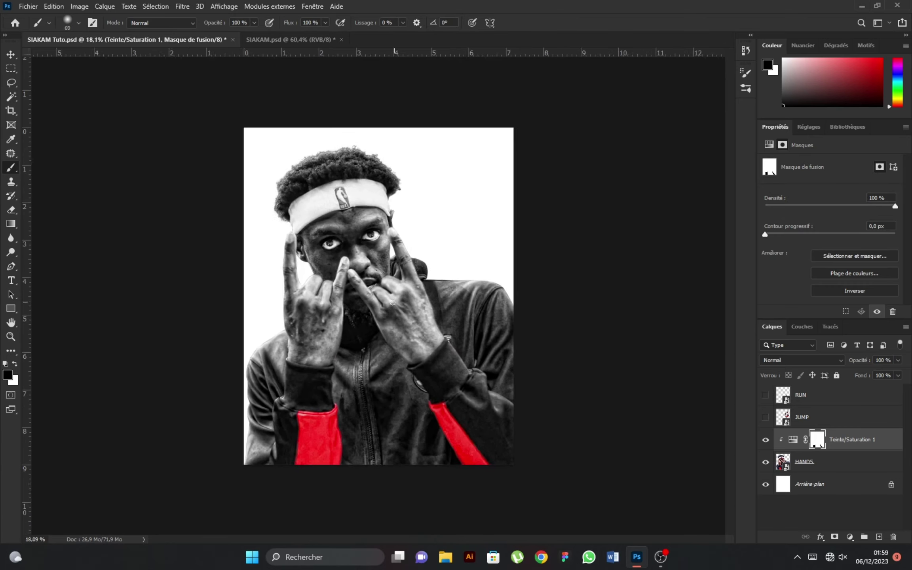
# Step: Add a Curves adjustment clipped to HANDS, lowering highlights and midtones to darken it
pyautogui.click(849, 536)
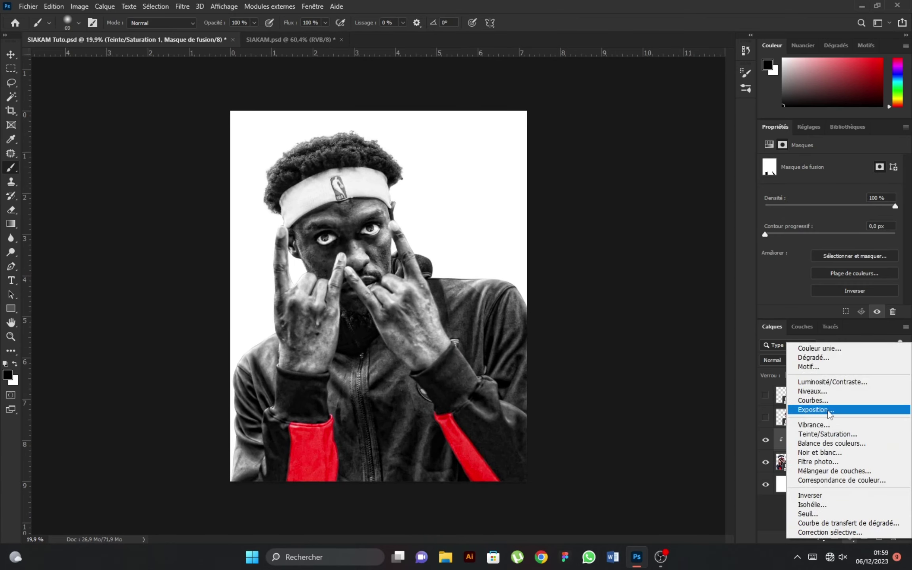
pyautogui.click(822, 401)
pyautogui.keyDown('alt'); pyautogui.click(785, 451); pyautogui.keyUp('alt')
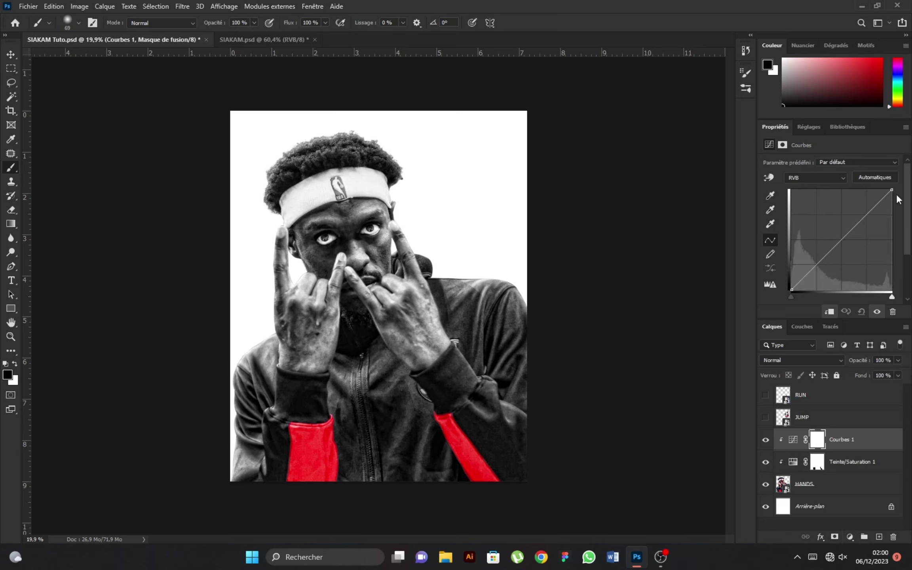
pyautogui.moveTo(895, 207); pyautogui.dragTo(877, 241)
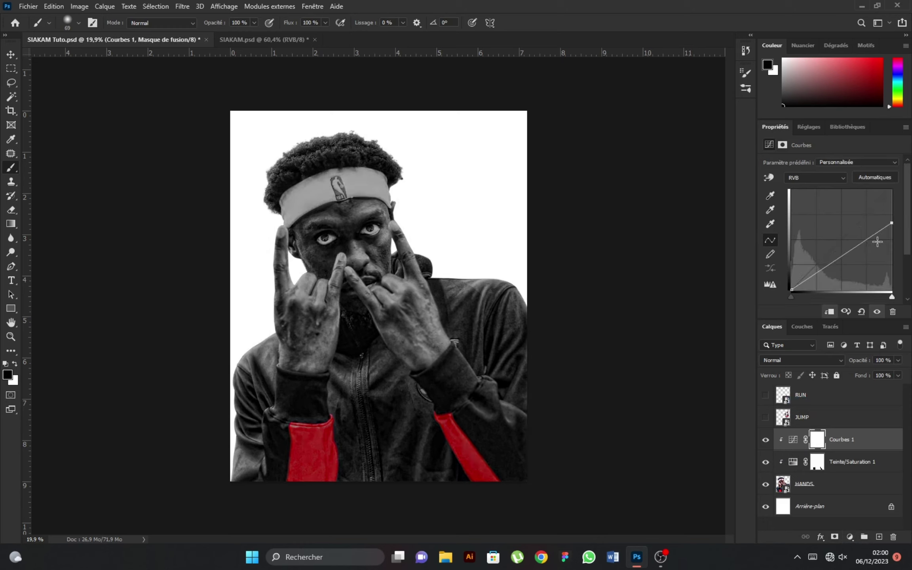
pyautogui.moveTo(828, 269); pyautogui.dragTo(828, 271)
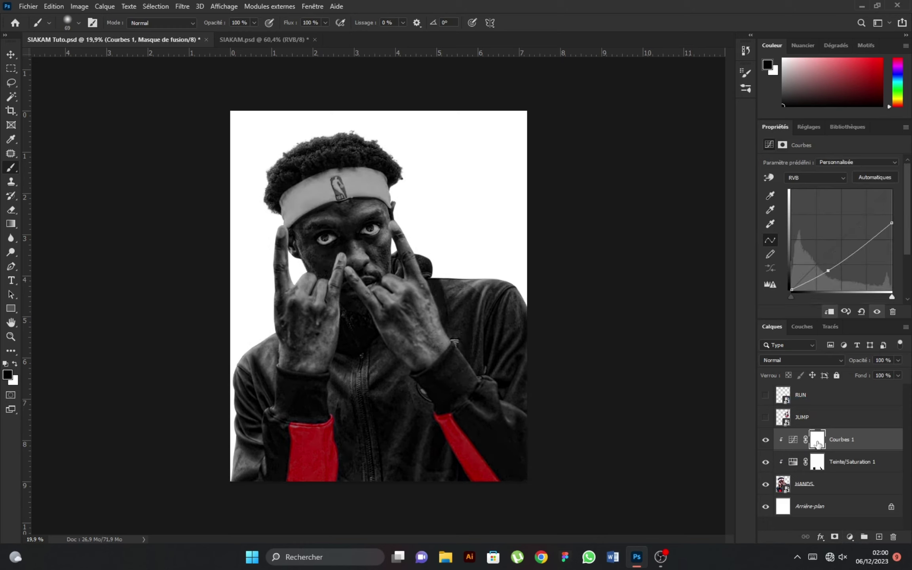
# Step: Paint the Courbes 1 mask over the zipper, left sleeve and body of the figure
pyautogui.click(817, 444)
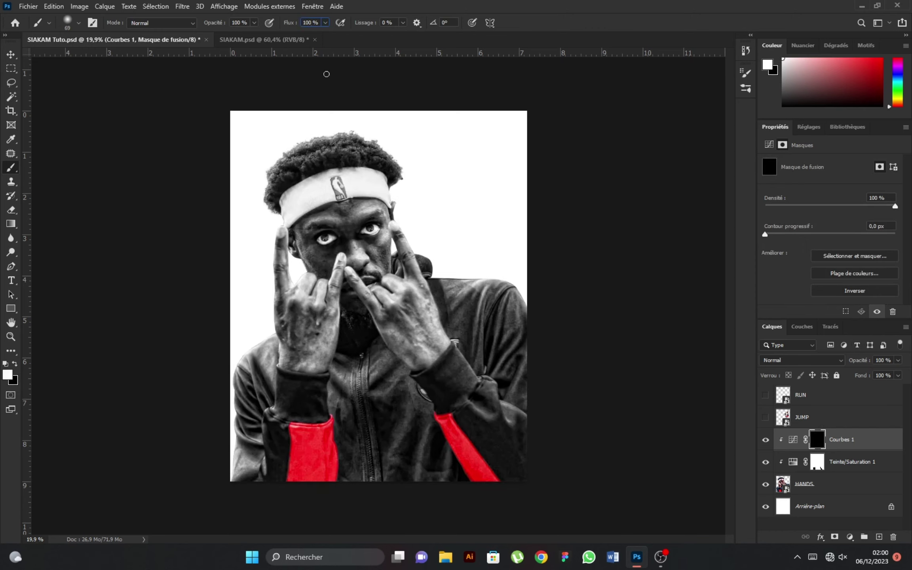
pyautogui.moveTo(373, 400)
pyautogui.mouseDown()
pyautogui.moveTo(362, 375)
pyautogui.moveTo(370, 426)
pyautogui.moveTo(395, 465)
pyautogui.moveTo(387, 425)
pyautogui.moveTo(487, 320)
pyautogui.moveTo(529, 407)
pyautogui.moveTo(498, 383)
pyautogui.moveTo(506, 433)
pyautogui.mouseUp()
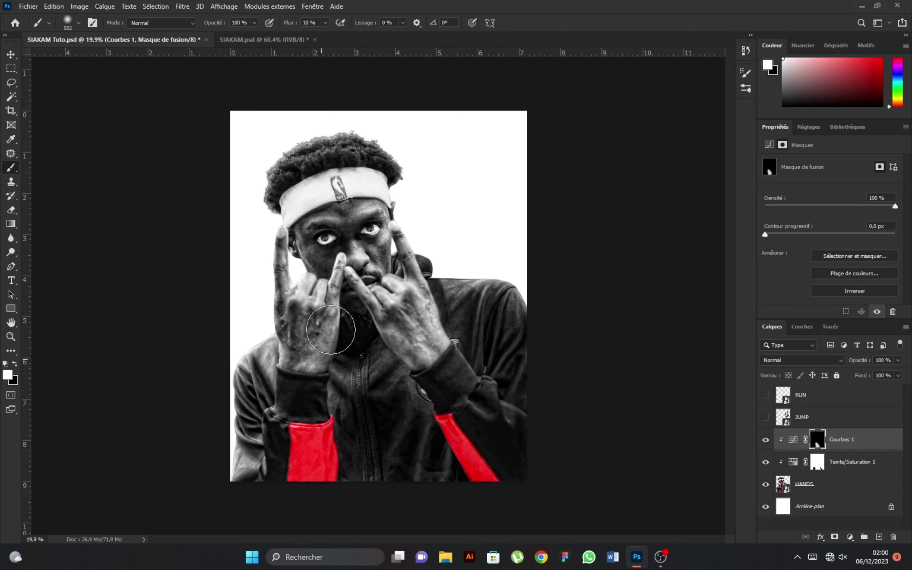
pyautogui.moveTo(250, 409)
pyautogui.mouseDown()
pyautogui.moveTo(256, 396)
pyautogui.moveTo(324, 383)
pyautogui.moveTo(320, 366)
pyautogui.moveTo(362, 415)
pyautogui.moveTo(407, 407)
pyautogui.moveTo(364, 366)
pyautogui.moveTo(413, 488)
pyautogui.mouseUp()
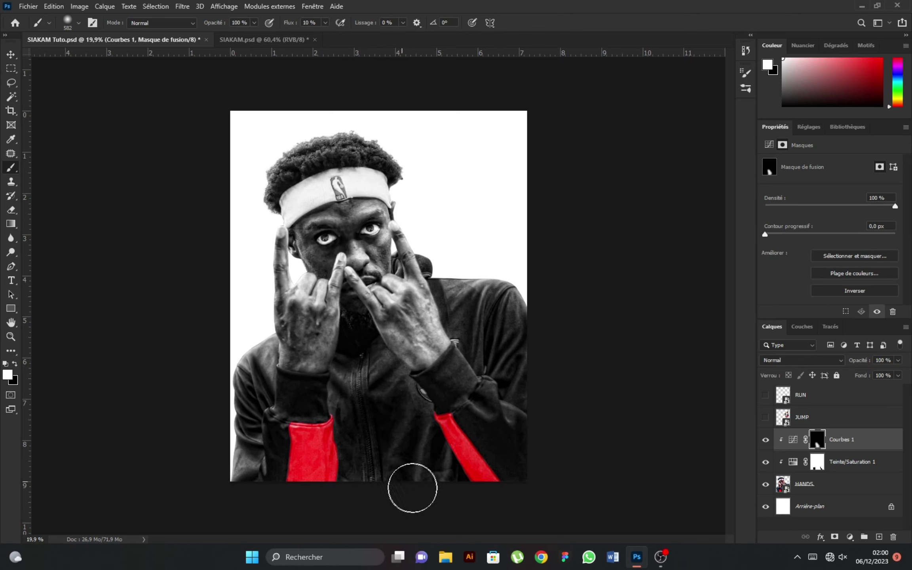
pyautogui.moveTo(371, 363); pyautogui.dragTo(473, 300)
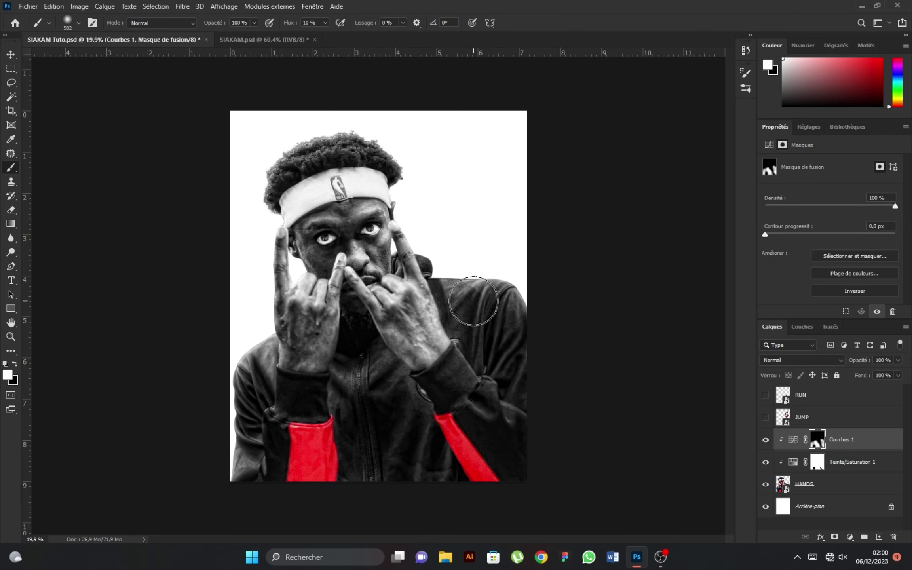
# Step: Toggle the curves visibility to compare, leave it on, and show the JUMP layer
pyautogui.click(766, 440)
pyautogui.click(767, 440)
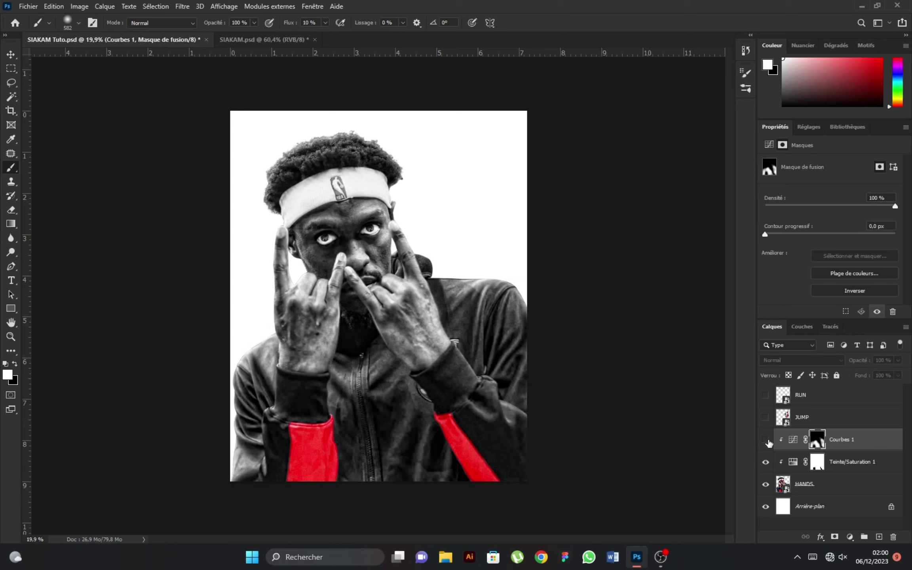
pyautogui.click(767, 440)
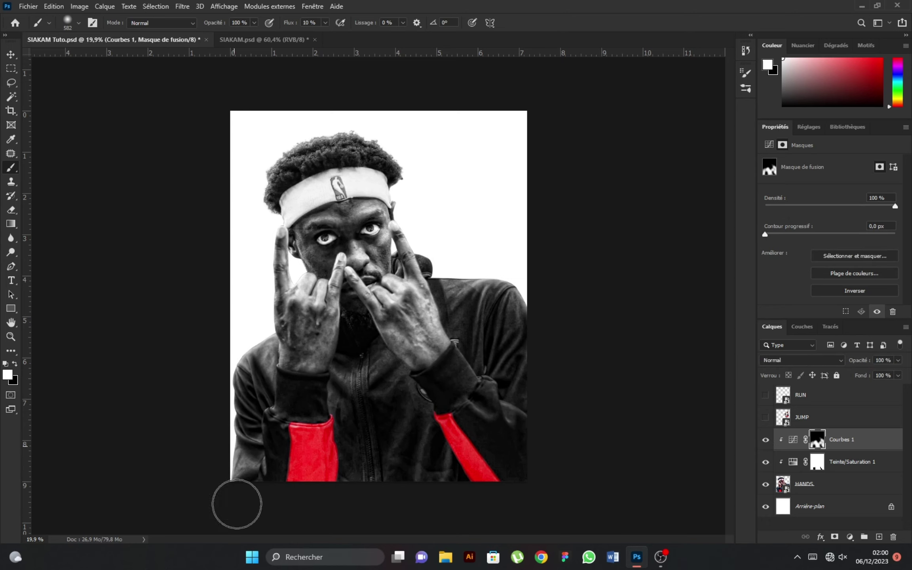
pyautogui.click(766, 440)
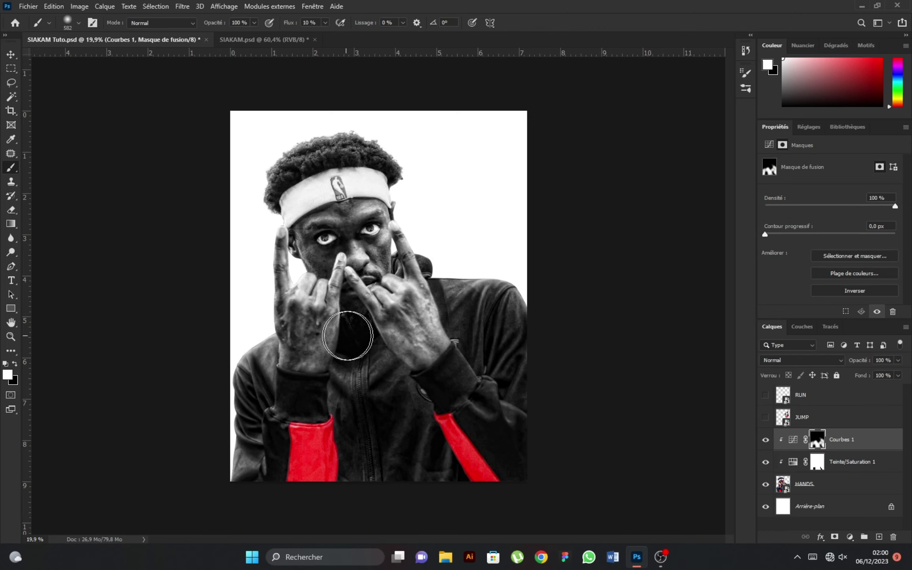
pyautogui.scroll(-1, 399, 311)
pyautogui.click(766, 419)
# Step: Clip a Hue/Saturation layer at Saturation -100 to JUMP, with its mask inverted
pyautogui.click(810, 421)
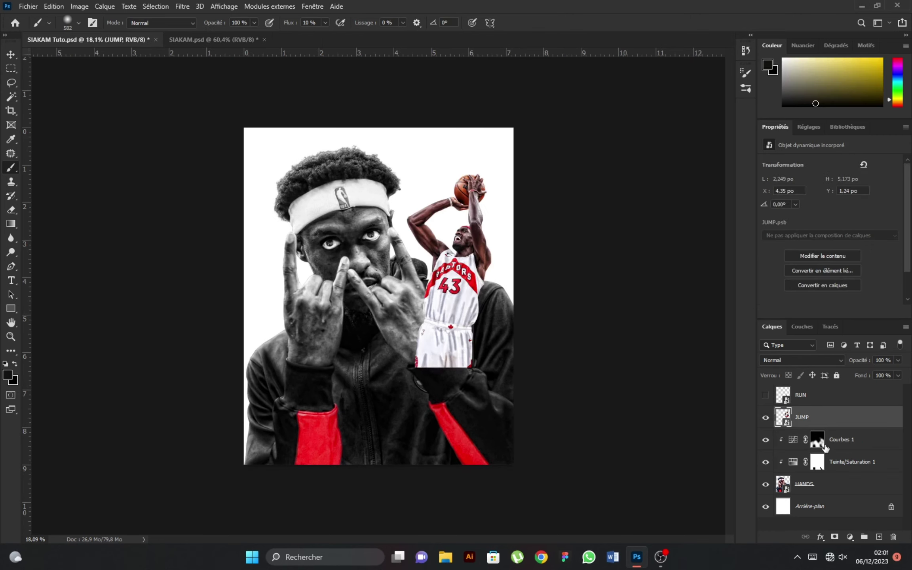
pyautogui.click(848, 536)
pyautogui.click(818, 407)
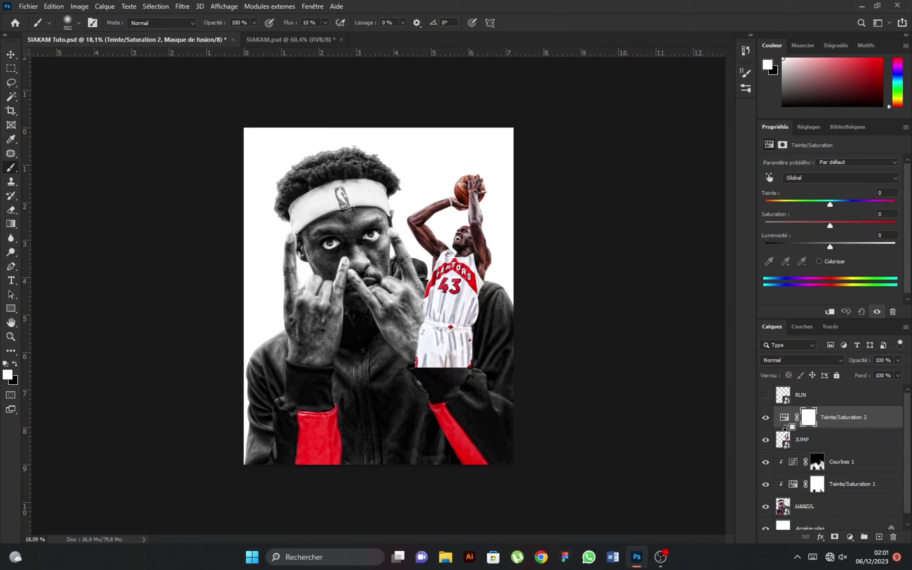
pyautogui.hotkey('ctrl', 'alt', 'g')
pyautogui.moveTo(805, 229); pyautogui.dragTo(760, 230)
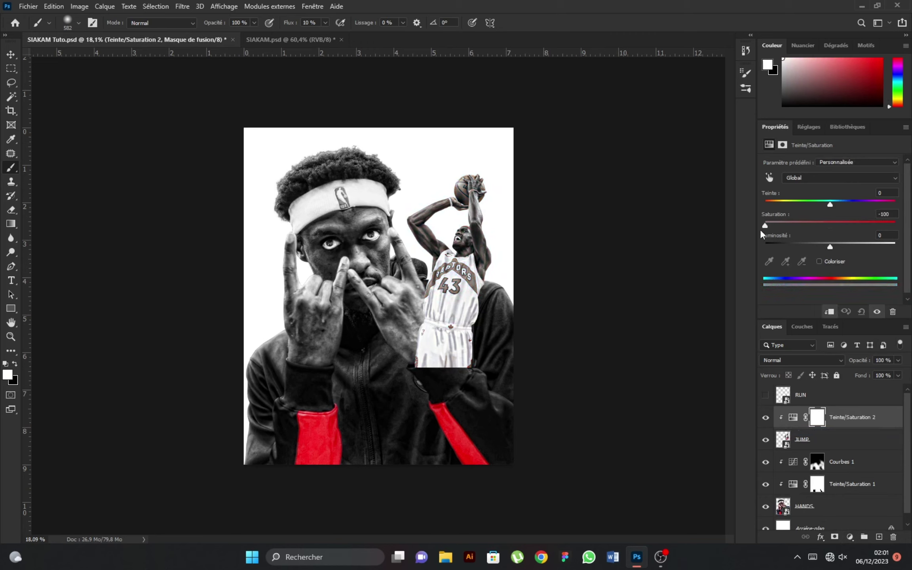
pyautogui.click(817, 422)
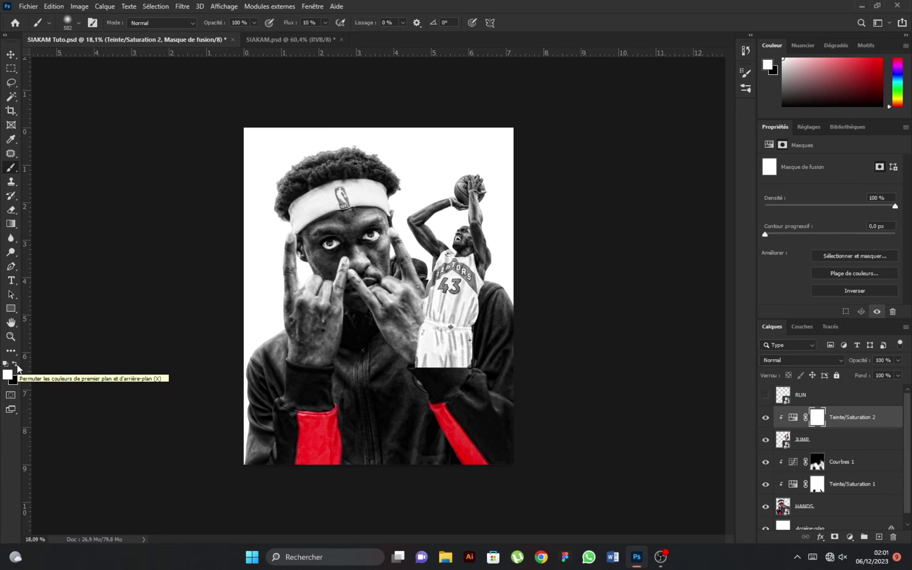
pyautogui.click(17, 366)
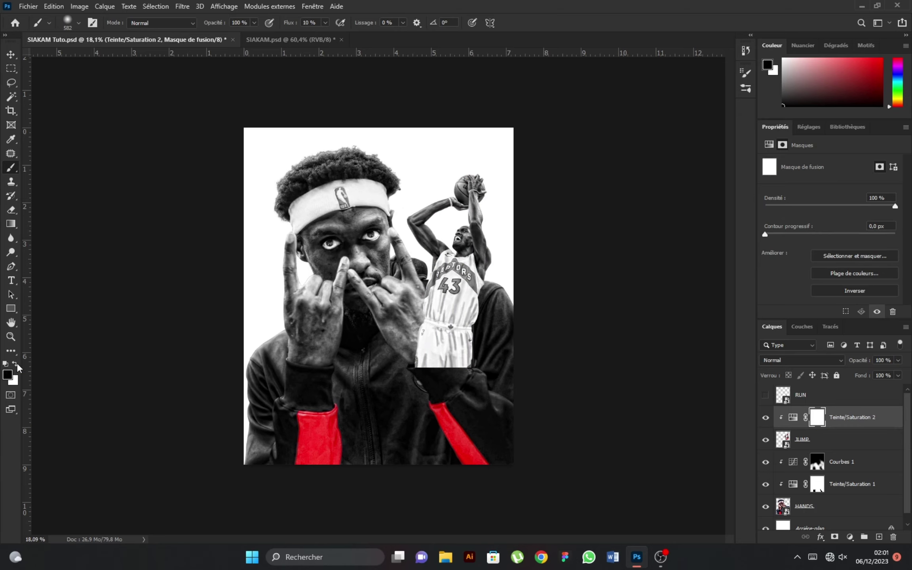
pyautogui.click(866, 292)
# Step: Paint white on the Hue/Saturation 2 mask to grey the raised arm, undoing one stroke
pyautogui.scroll(5, 431, 221)
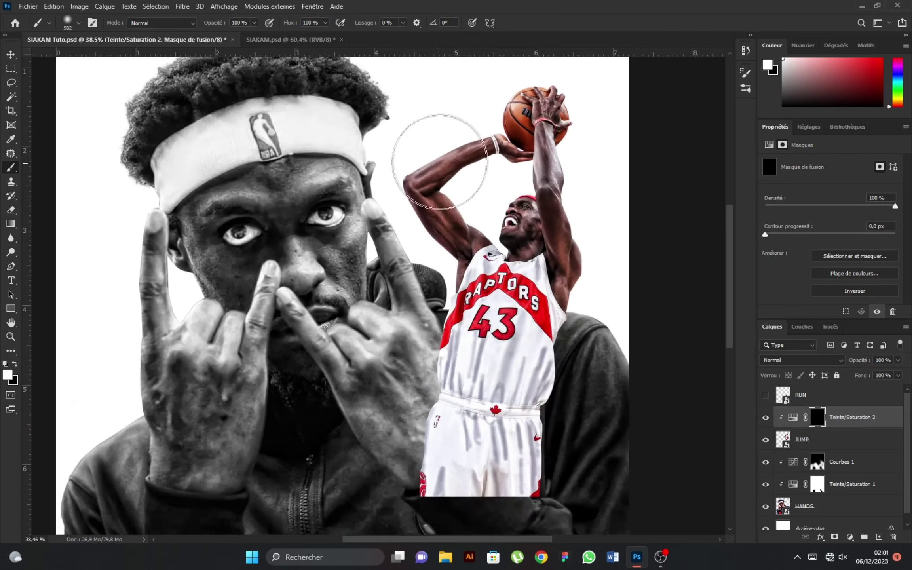
pyautogui.scroll(4, 432, 222)
pyautogui.moveTo(447, 173); pyautogui.dragTo(407, 153)
pyautogui.moveTo(388, 290)
pyautogui.mouseDown()
pyautogui.moveTo(508, 309)
pyautogui.moveTo(455, 401)
pyautogui.mouseUp()
pyautogui.moveTo(480, 345)
pyautogui.mouseDown()
pyautogui.moveTo(618, 223)
pyautogui.moveTo(584, 283)
pyautogui.mouseUp()
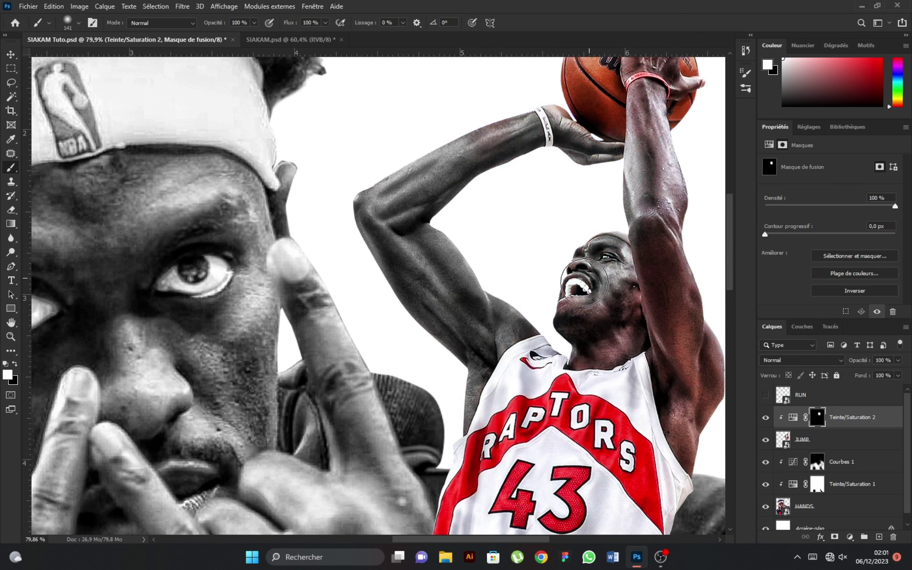
pyautogui.hotkey('ctrl', 'z')
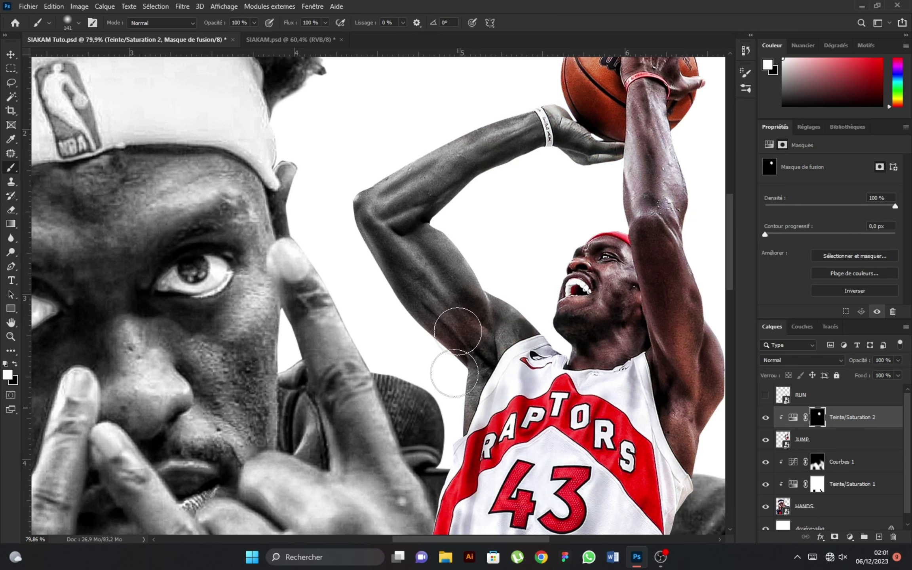
# Step: Turn the shooting player's face and neck grey on the mask
pyautogui.scroll(2, 569, 257)
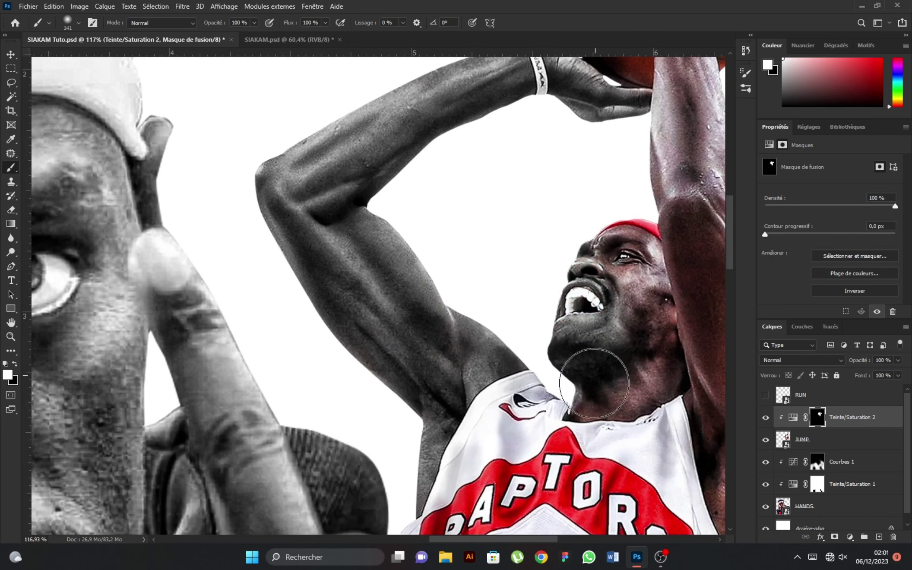
pyautogui.scroll(1, 657, 254)
pyautogui.moveTo(651, 253); pyautogui.dragTo(656, 252)
pyautogui.scroll(-2, 479, 253)
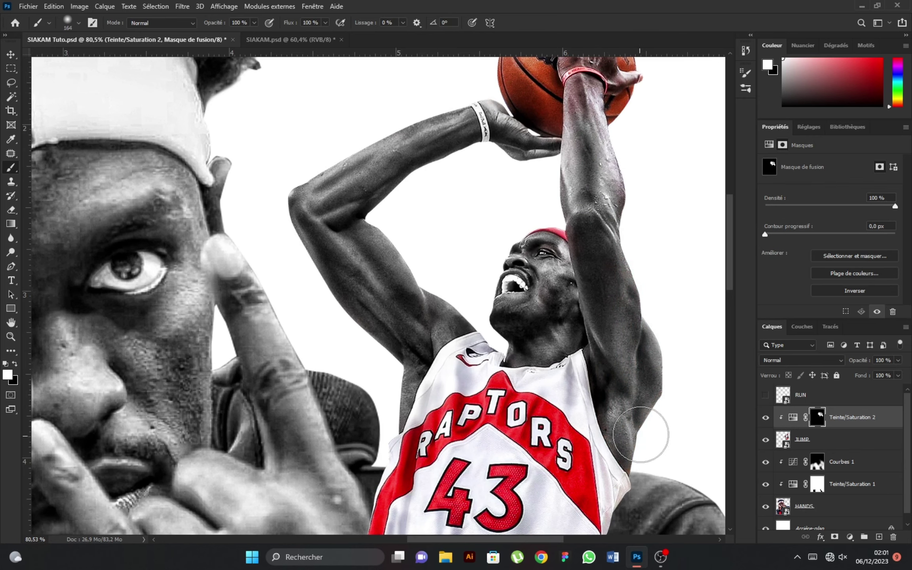
pyautogui.scroll(2, 600, 204)
# Step: With a smaller brush, paint black to bring back the red wristband, then return to white
pyautogui.moveTo(558, 159); pyautogui.dragTo(556, 162)
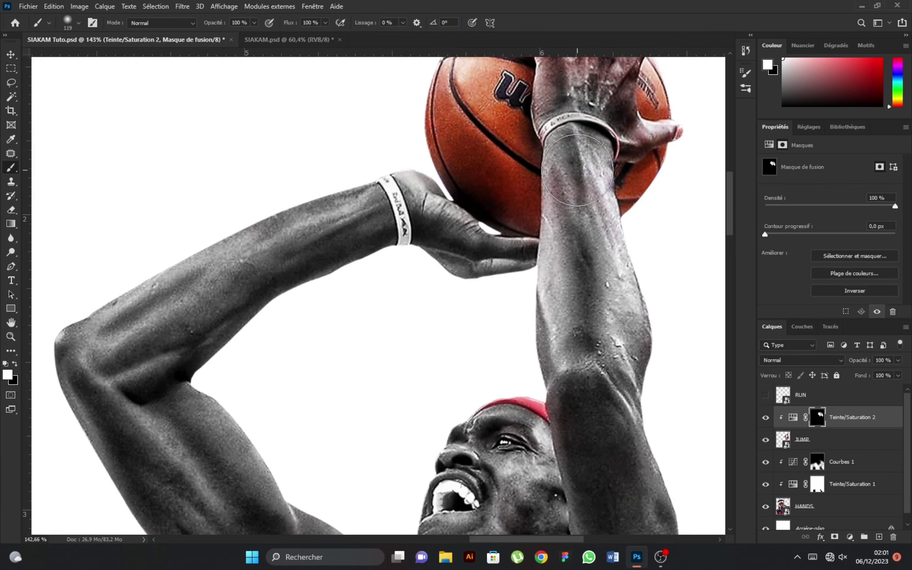
pyautogui.scroll(1, 554, 190)
pyautogui.scroll(2, 559, 192)
pyautogui.press('x')
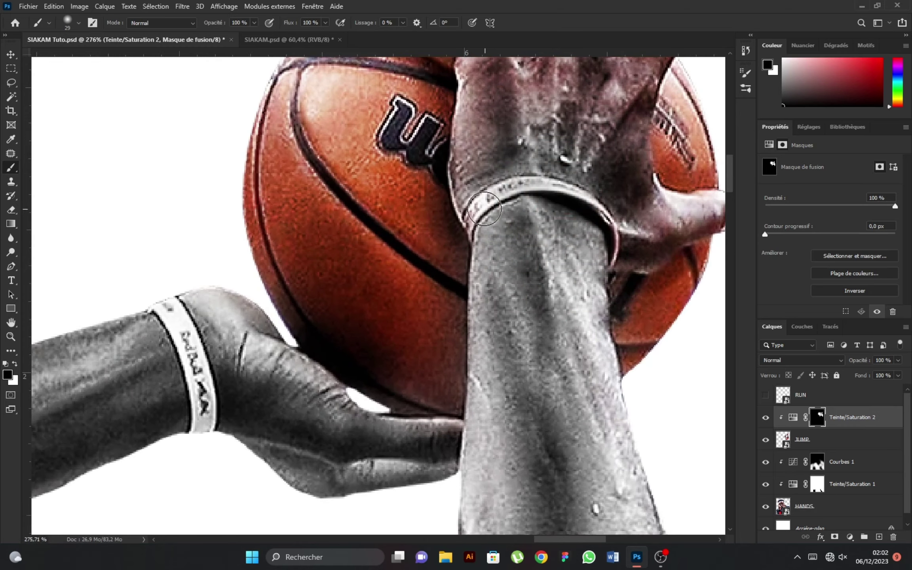
pyautogui.moveTo(494, 197); pyautogui.dragTo(567, 189)
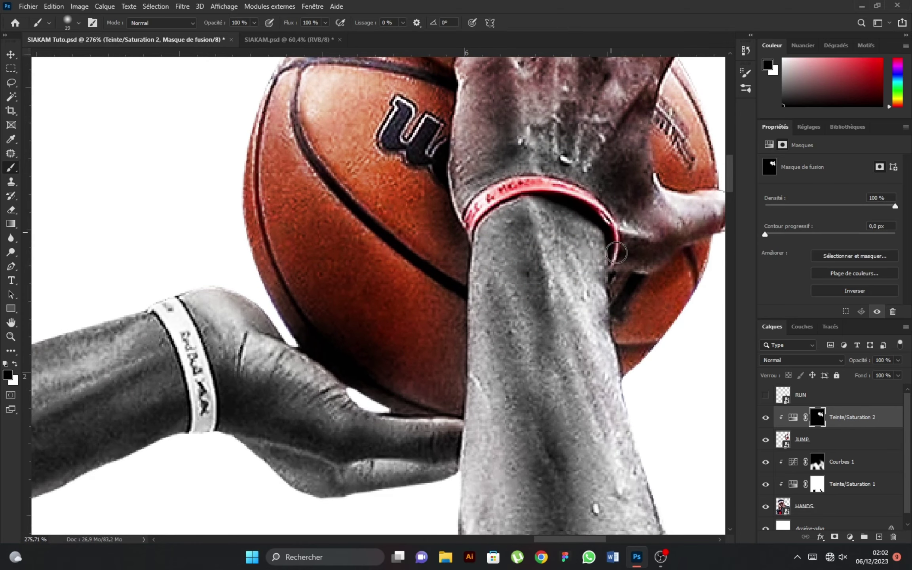
pyautogui.press('x')
pyautogui.scroll(-3, 616, 252)
pyautogui.scroll(1, 602, 198)
pyautogui.scroll(-1, 591, 131)
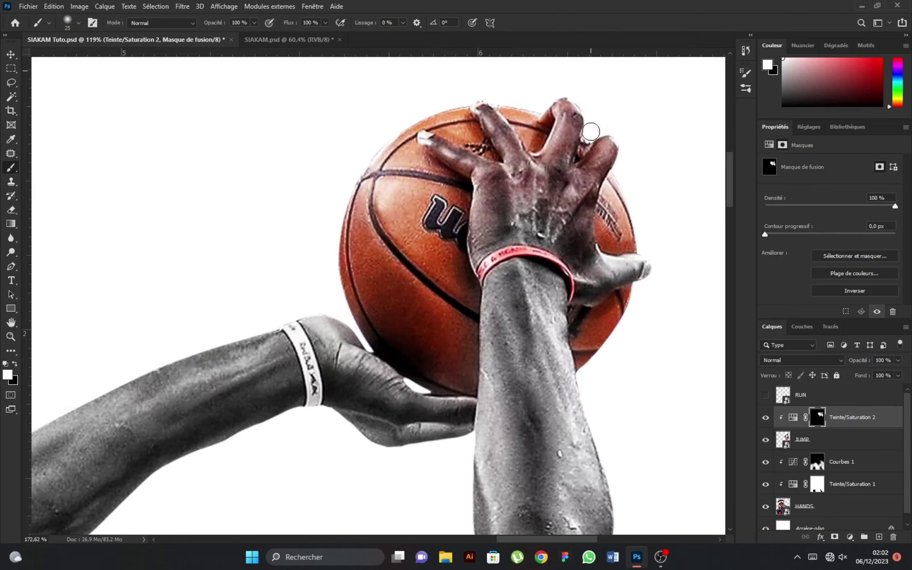
pyautogui.scroll(1, 591, 131)
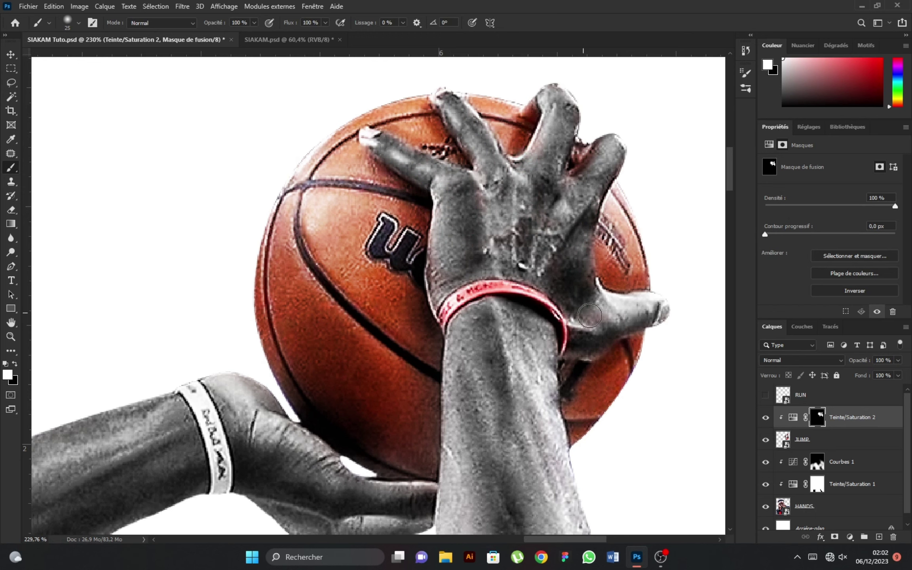
pyautogui.scroll(-2, 583, 303)
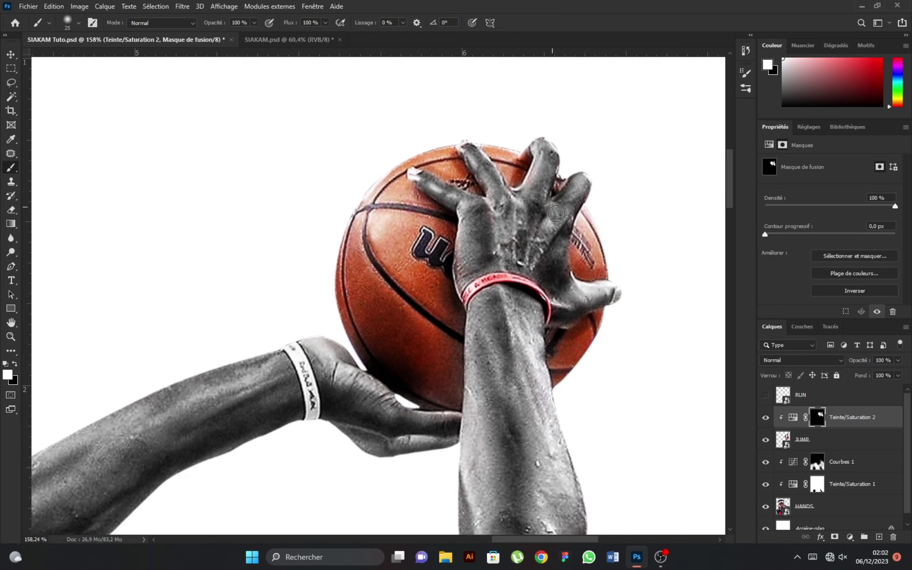
# Step: Fit the poster on screen, add a mask to JUMP and blend its base with a large brush
pyautogui.hotkey('ctrl', '0')
pyautogui.click(838, 440)
pyautogui.click(834, 537)
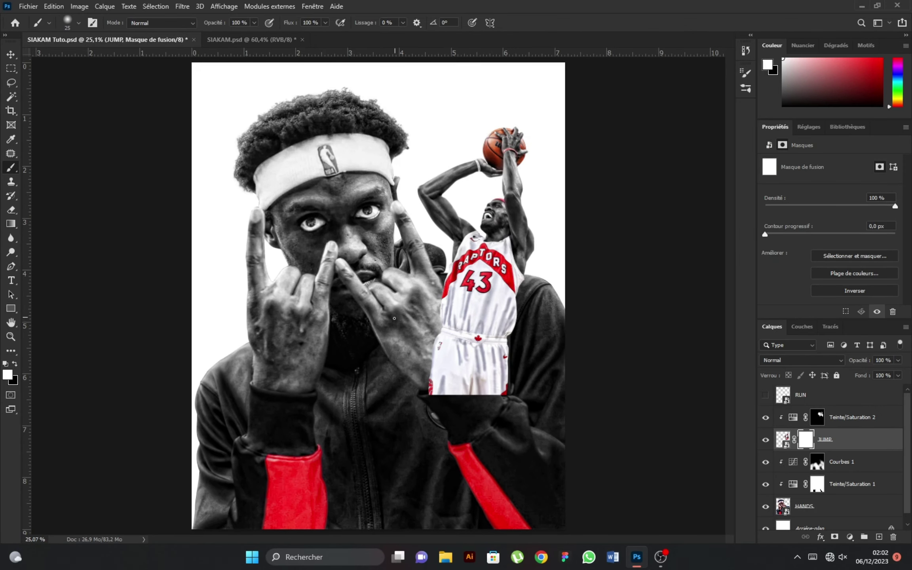
pyautogui.moveTo(452, 421)
pyautogui.mouseDown()
pyautogui.moveTo(458, 432)
pyautogui.moveTo(417, 417)
pyautogui.moveTo(555, 407)
pyautogui.moveTo(401, 432)
pyautogui.mouseUp()
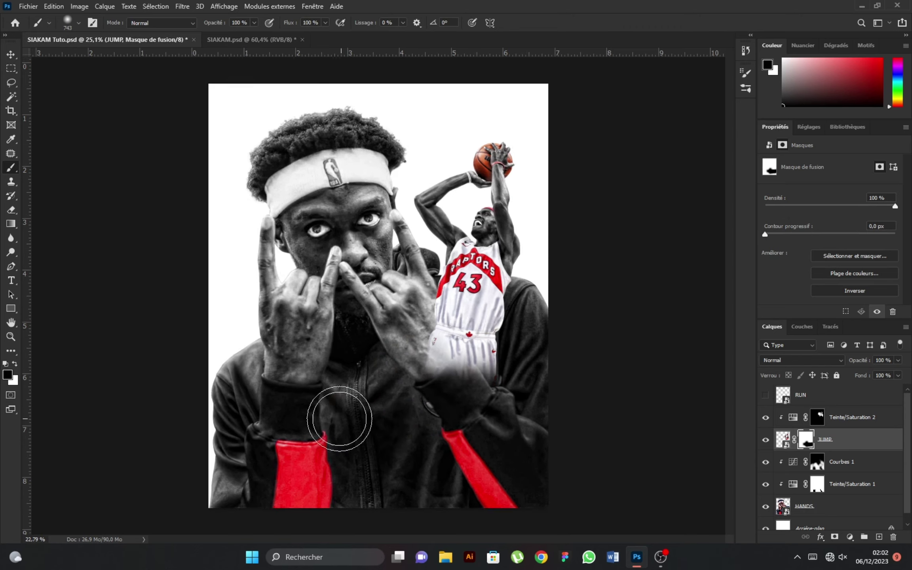
pyautogui.scroll(-3, 335, 417)
pyautogui.scroll(2, 417, 360)
# Step: Show RUN and clip a Hue/Saturation layer at Saturation -100 to it, targeting its mask
pyautogui.click(797, 400)
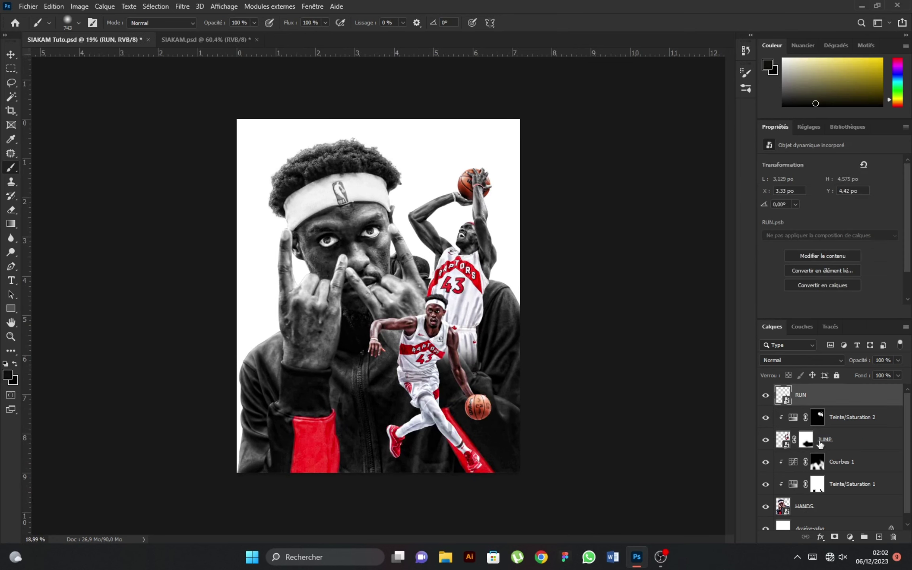
pyautogui.click(850, 537)
pyautogui.click(822, 432)
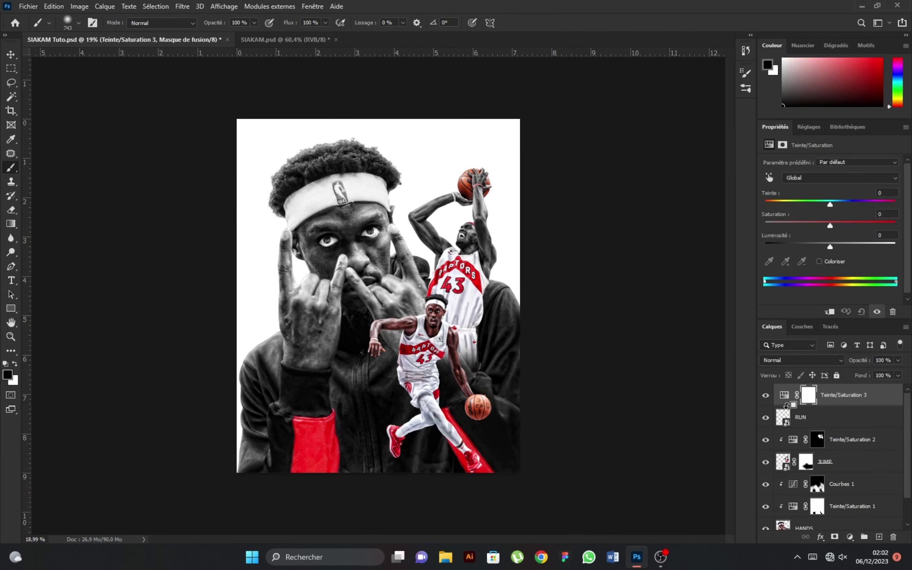
pyautogui.keyDown('alt'); pyautogui.click(786, 404); pyautogui.keyUp('alt')
pyautogui.moveTo(829, 225); pyautogui.dragTo(766, 222)
pyautogui.click(817, 394)
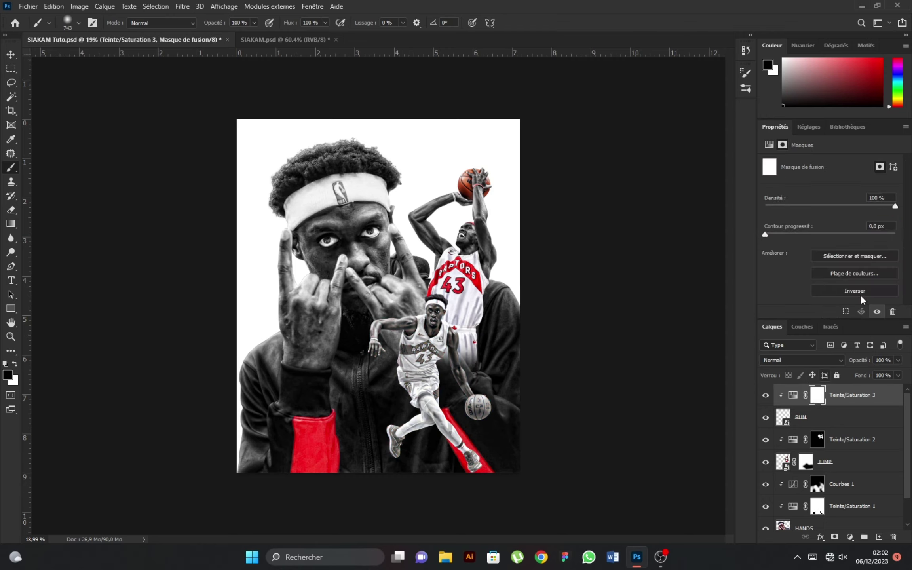
# Step: Switch to white and start greying the runner's arm on the Teinte/Saturation 3 mask
pyautogui.scroll(3, 316, 386)
pyautogui.scroll(2, 387, 326)
pyautogui.press('x')
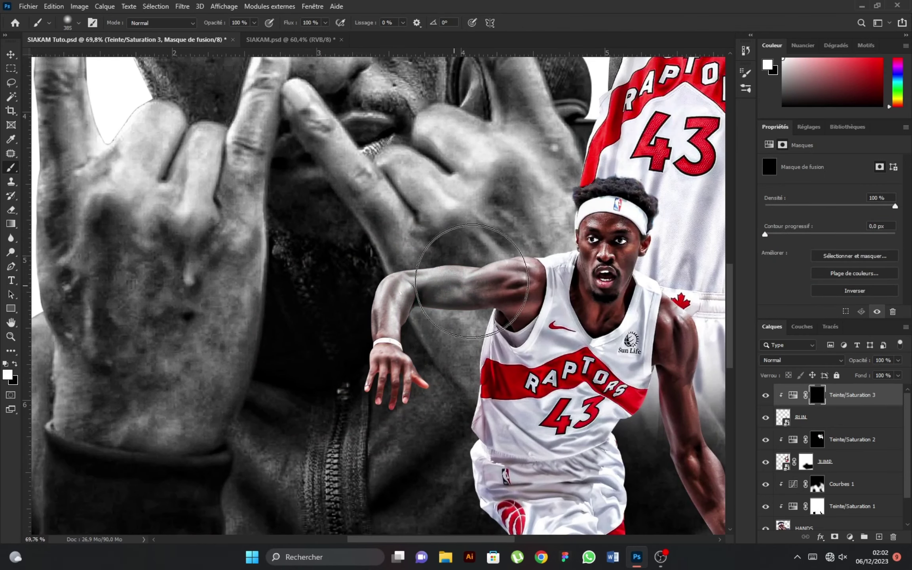
pyautogui.moveTo(387, 342)
pyautogui.mouseDown()
pyautogui.moveTo(511, 277)
pyautogui.moveTo(405, 378)
pyautogui.mouseUp()
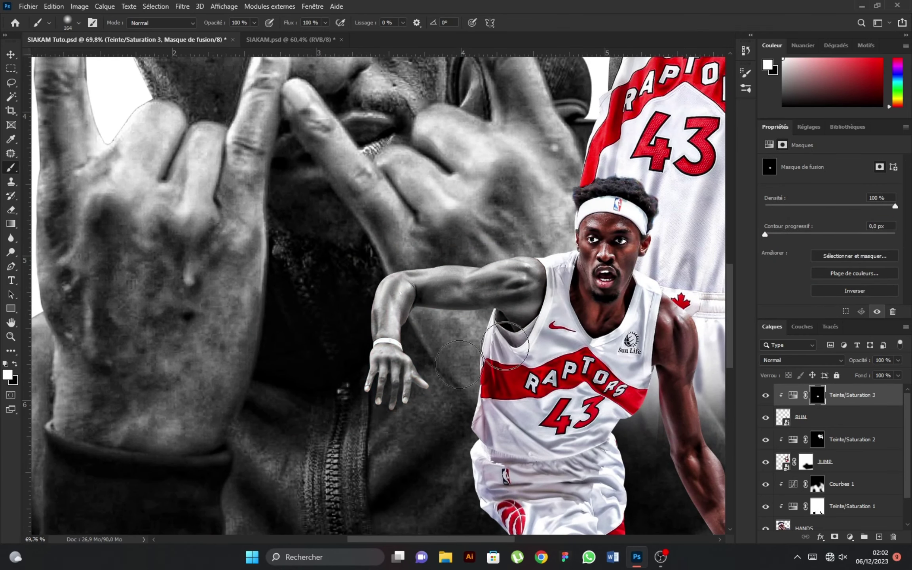
pyautogui.scroll(2, 617, 285)
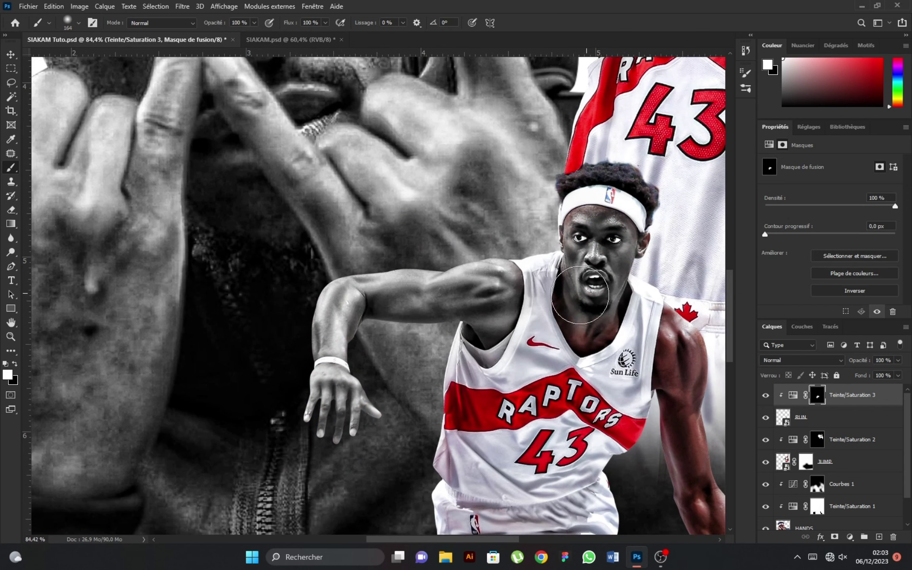
pyautogui.scroll(5, 559, 236)
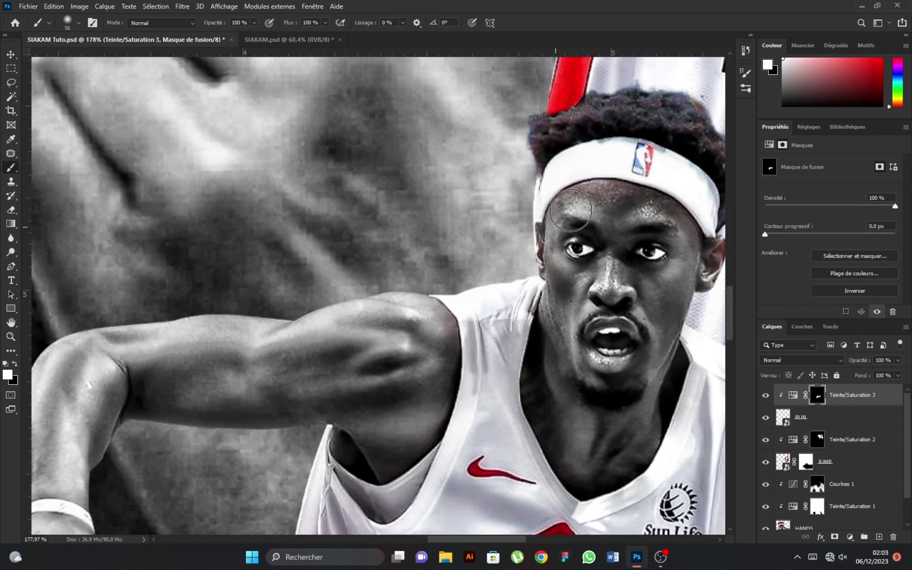
pyautogui.scroll(-2, 679, 236)
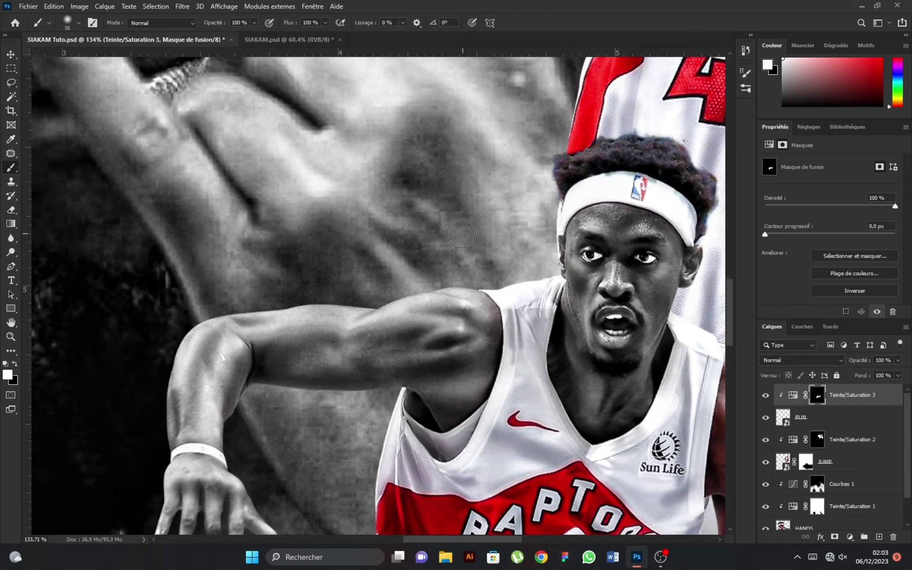
pyautogui.scroll(-5, 461, 233)
pyautogui.scroll(3, 664, 419)
pyautogui.scroll(3, 663, 419)
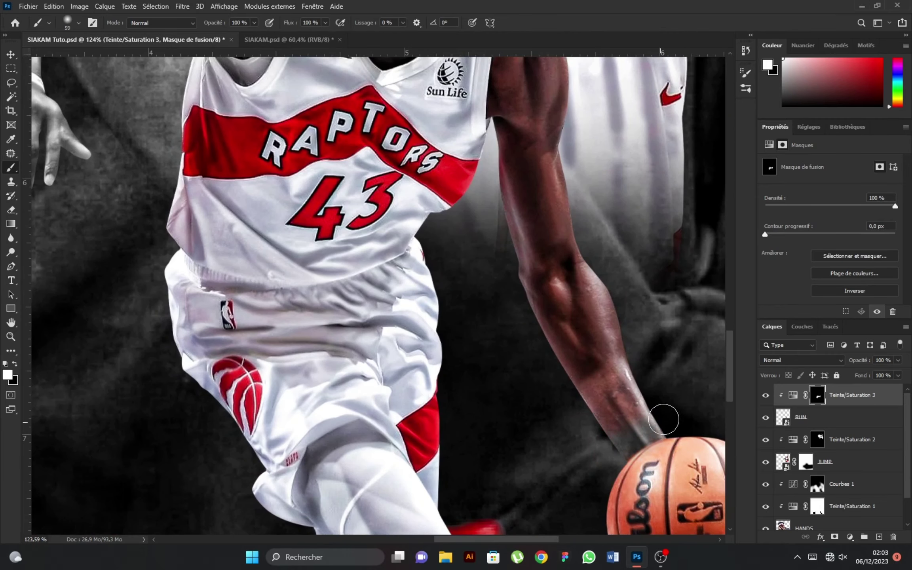
# Step: Paint the dribbling player's forearm and upper arm grey, shrink the brush, and zoom out
pyautogui.moveTo(586, 340)
pyautogui.mouseDown()
pyautogui.moveTo(560, 306)
pyautogui.moveTo(533, 167)
pyautogui.mouseUp()
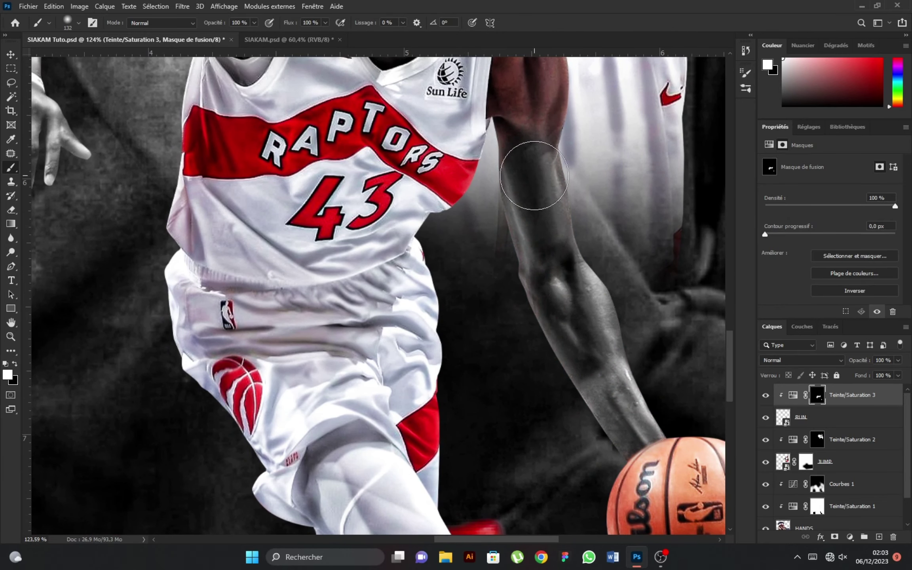
pyautogui.moveTo(543, 78)
pyautogui.mouseDown()
pyautogui.moveTo(494, 197)
pyautogui.moveTo(475, 187)
pyautogui.moveTo(509, 173)
pyautogui.mouseUp()
pyautogui.scroll(-2, 509, 203)
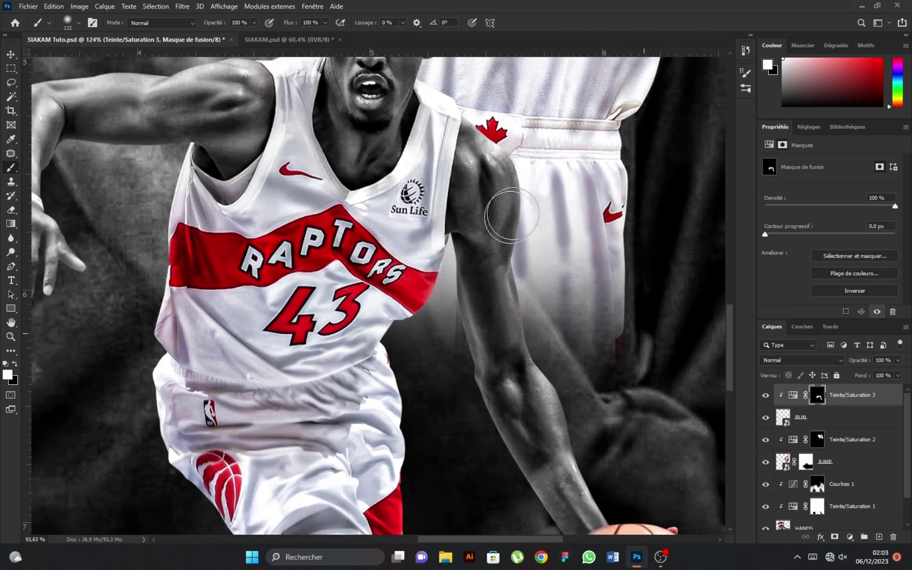
pyautogui.scroll(-2, 607, 307)
pyautogui.scroll(5, 607, 307)
pyautogui.keyDown('alt'); pyautogui.rightClick(591, 301); pyautogui.keyUp('alt')
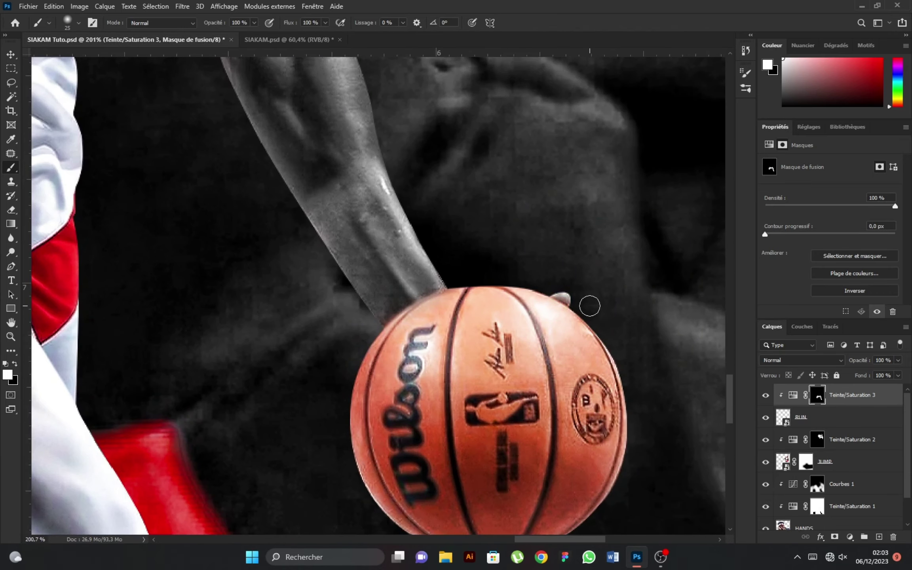
pyautogui.scroll(-2, 471, 279)
pyautogui.scroll(-3, 471, 279)
pyautogui.scroll(4, 427, 415)
pyautogui.scroll(2, 428, 356)
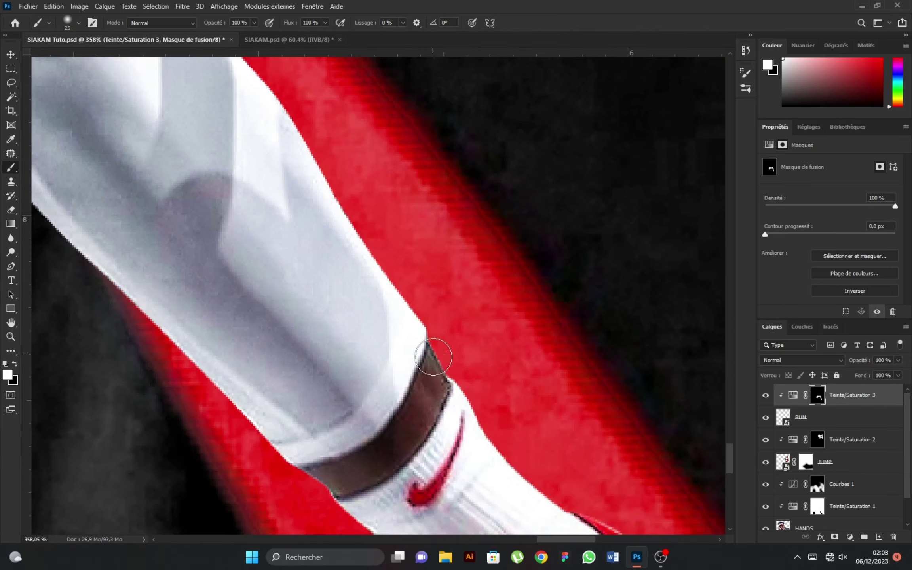
pyautogui.scroll(-2, 430, 410)
pyautogui.scroll(-2, 353, 474)
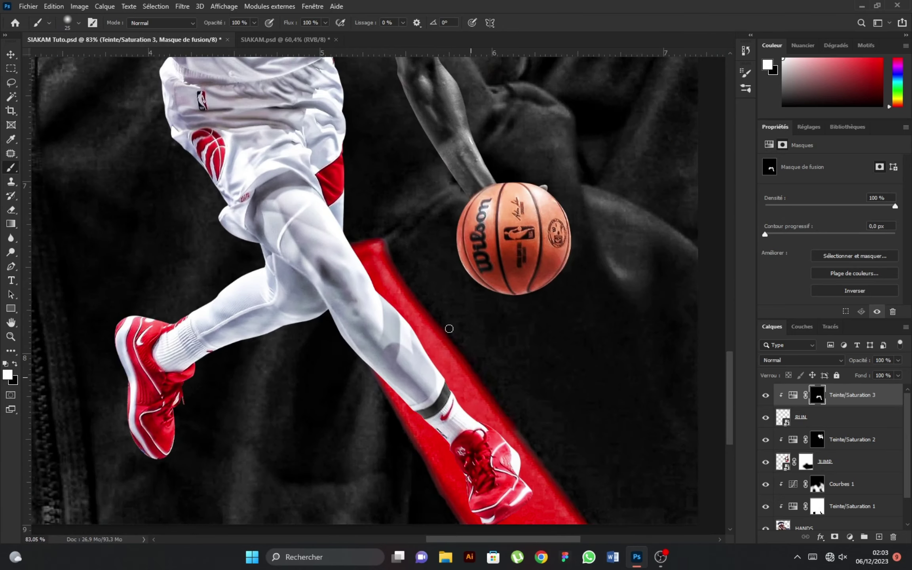
pyautogui.scroll(-2, 448, 326)
pyautogui.scroll(-1, 342, 255)
pyautogui.scroll(-1, 342, 254)
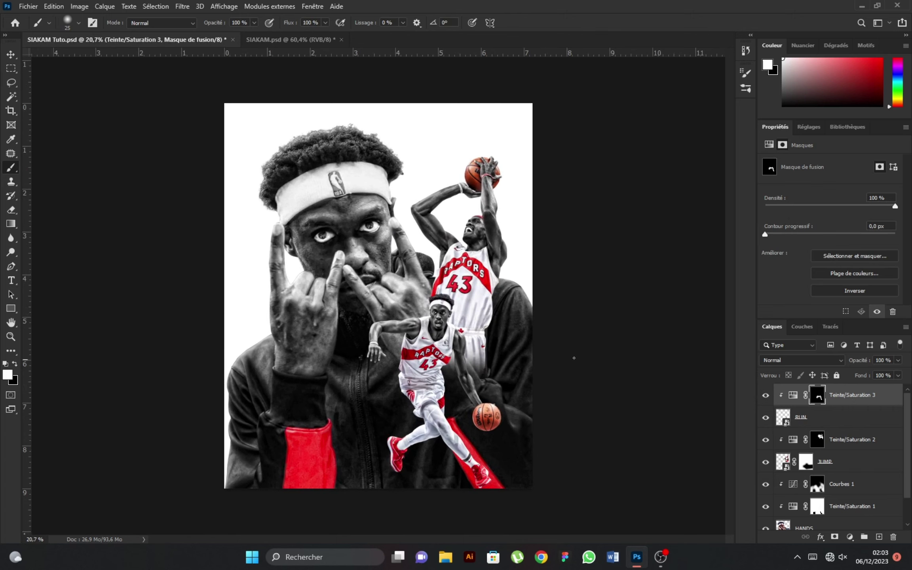
# Step: Place pexels-burst-373912 via Importer et incorporer, enlarged across the upper poster
pyautogui.scroll(-2, 817, 455)
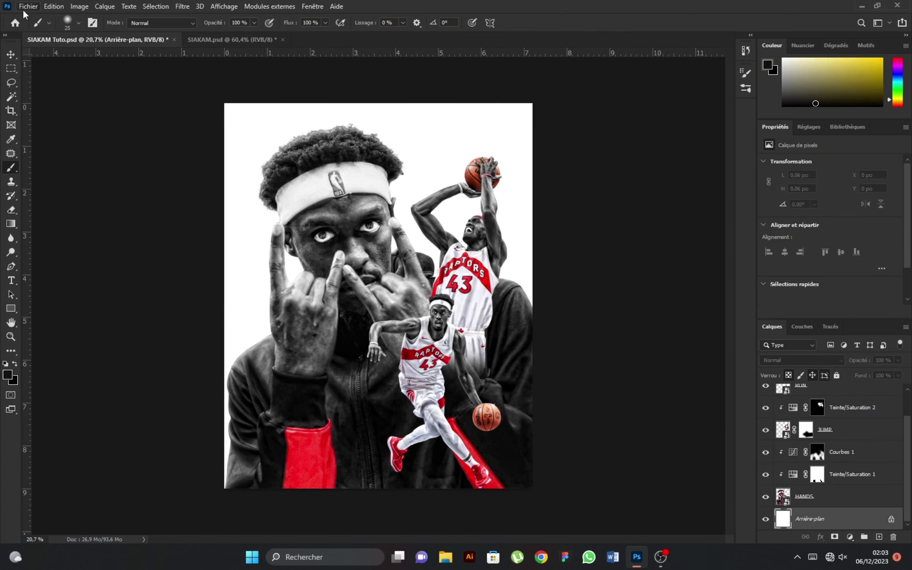
pyautogui.click(27, 8)
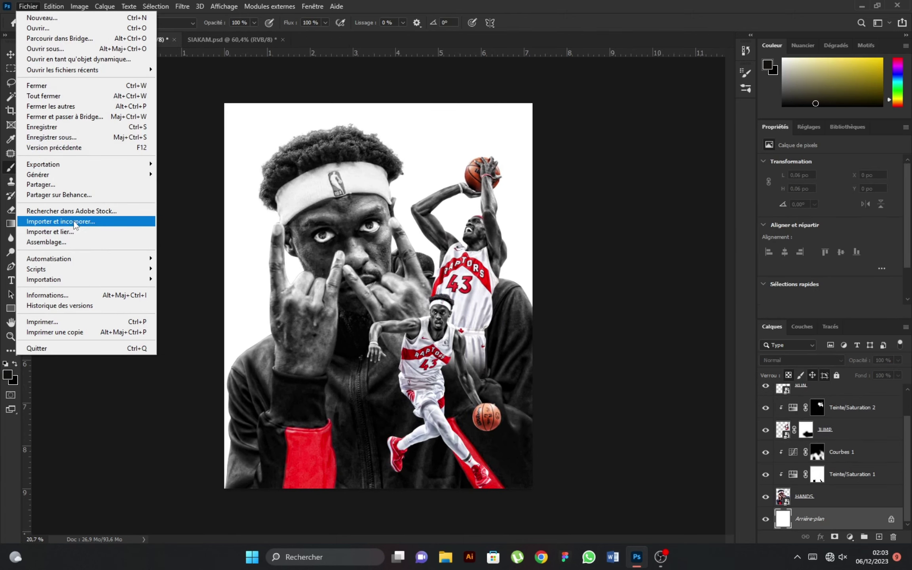
pyautogui.click(75, 222)
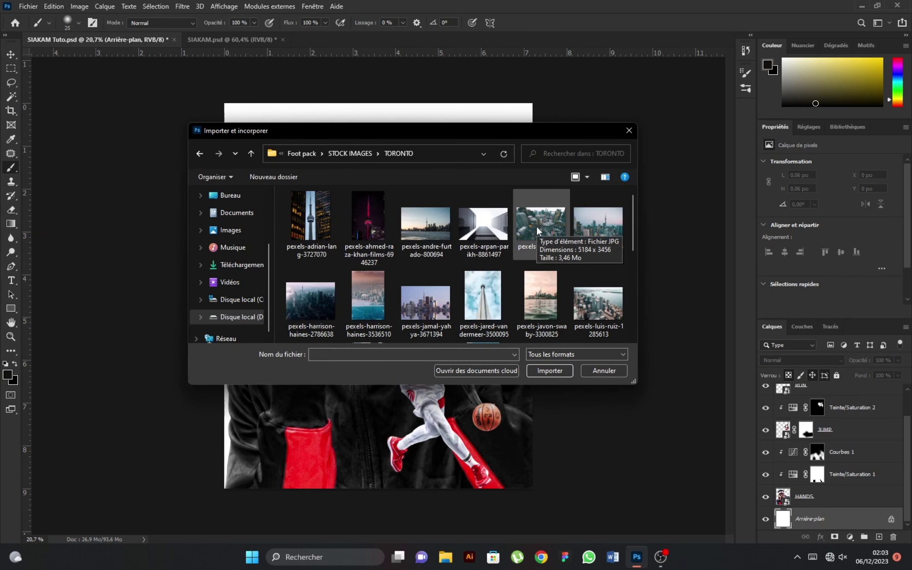
pyautogui.click(596, 228)
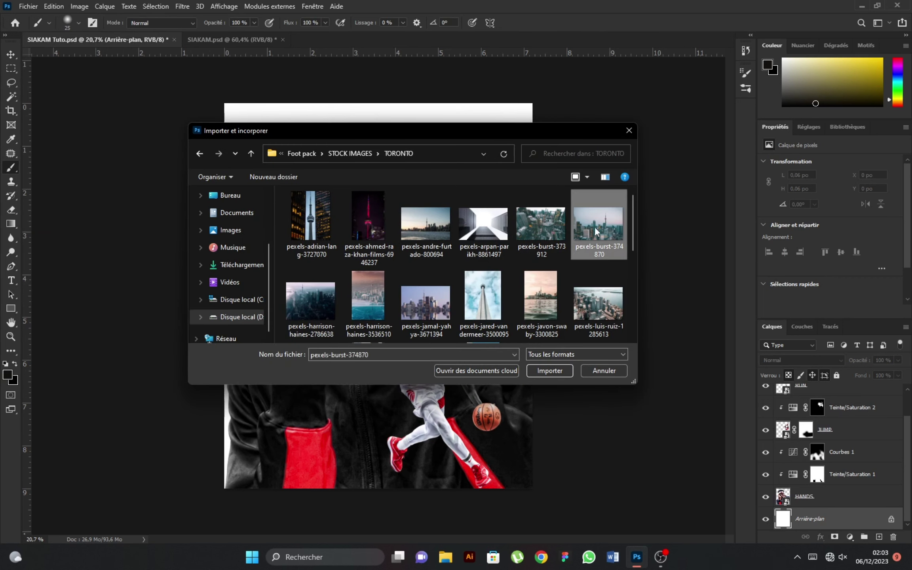
pyautogui.click(552, 221)
pyautogui.click(541, 370)
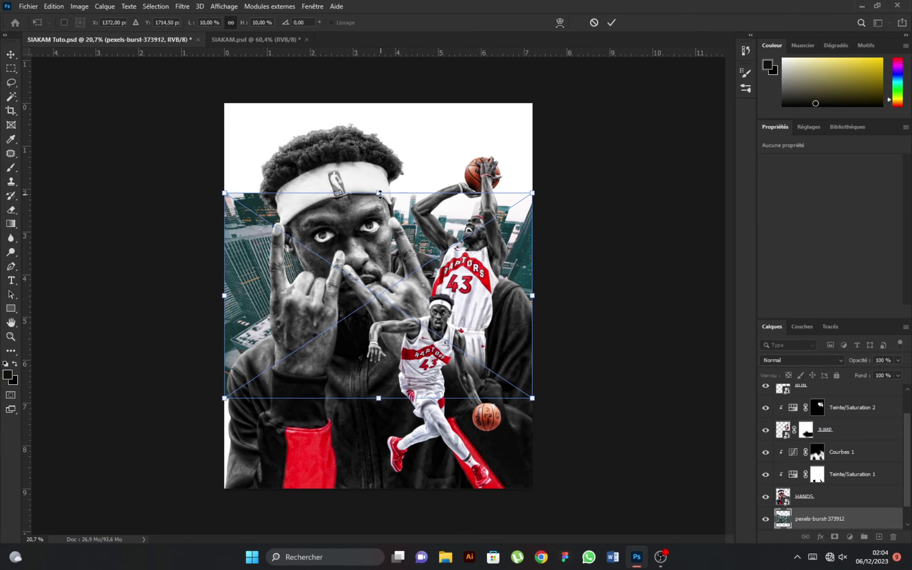
pyautogui.moveTo(380, 194); pyautogui.dragTo(451, 212)
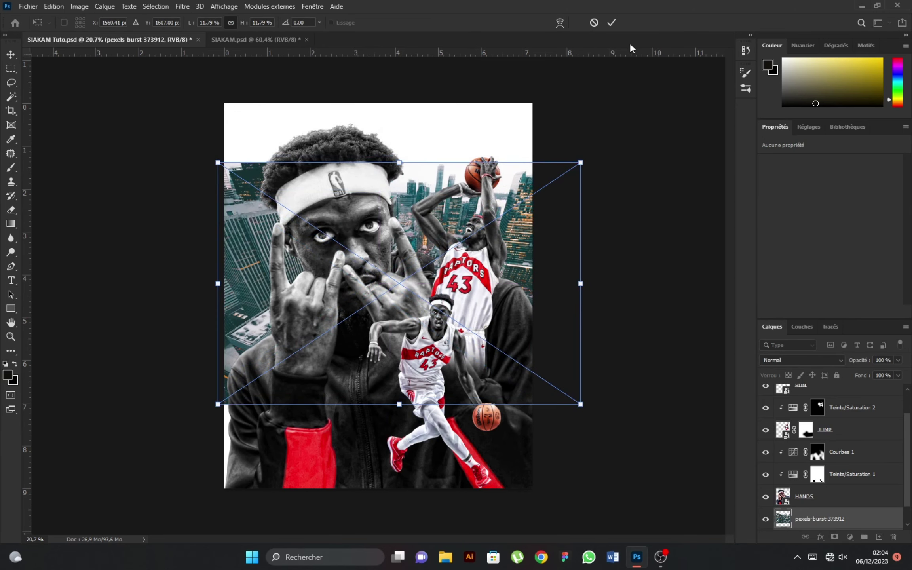
pyautogui.click(612, 23)
pyautogui.press('b')
# Step: Place pexels-burst-374870 and move the CN Tower skyline to the top of the poster
pyautogui.scroll(-1, 401, 238)
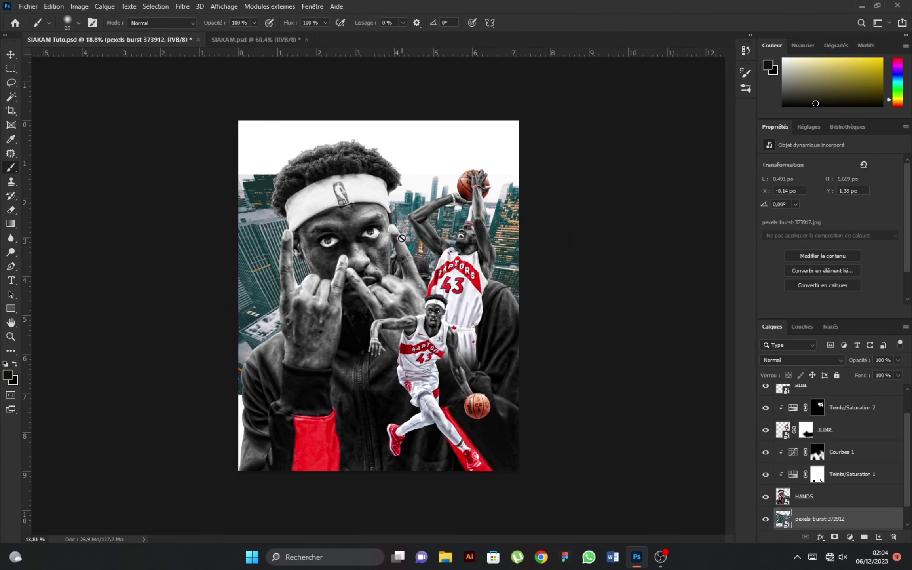
pyautogui.click(28, 6)
pyautogui.click(59, 214)
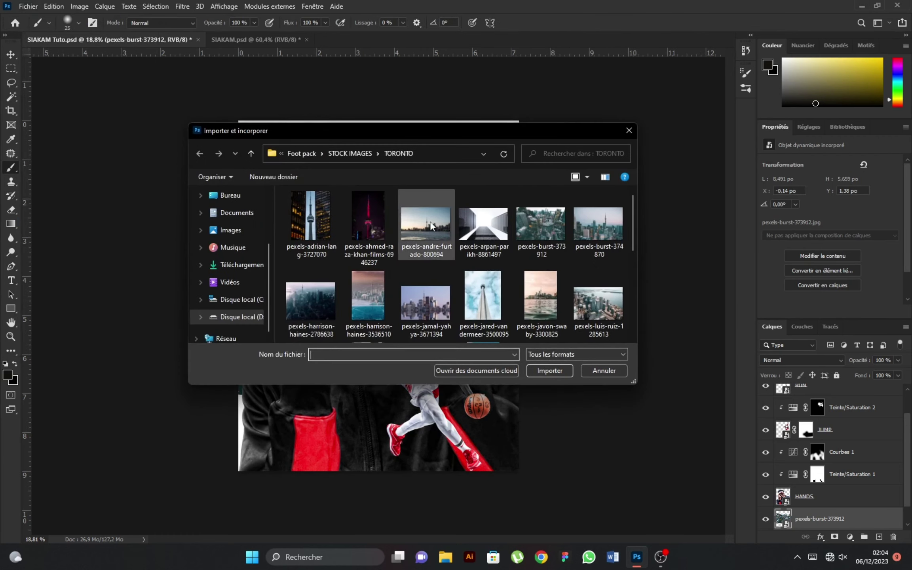
pyautogui.click(599, 230)
pyautogui.click(550, 371)
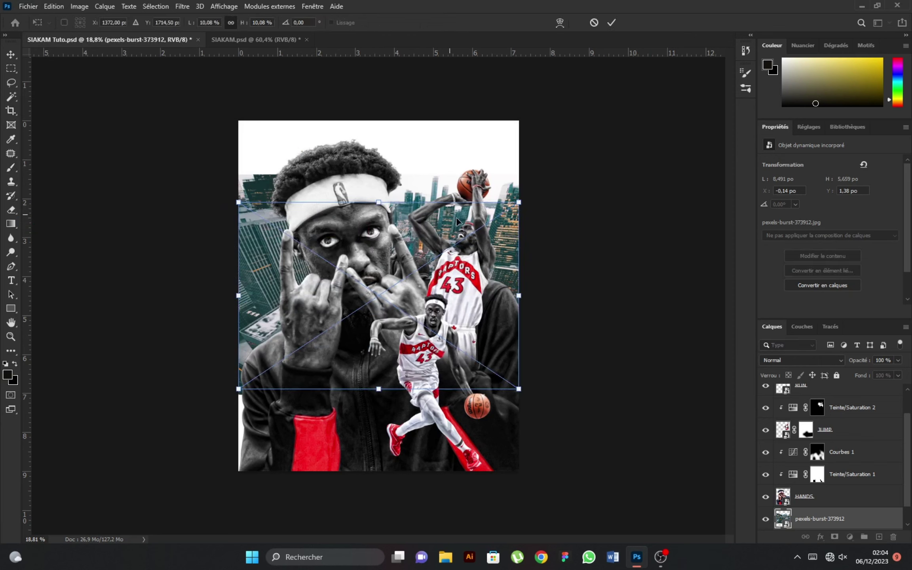
pyautogui.moveTo(429, 212)
pyautogui.mouseDown()
pyautogui.moveTo(404, 150)
pyautogui.moveTo(410, 144)
pyautogui.mouseUp()
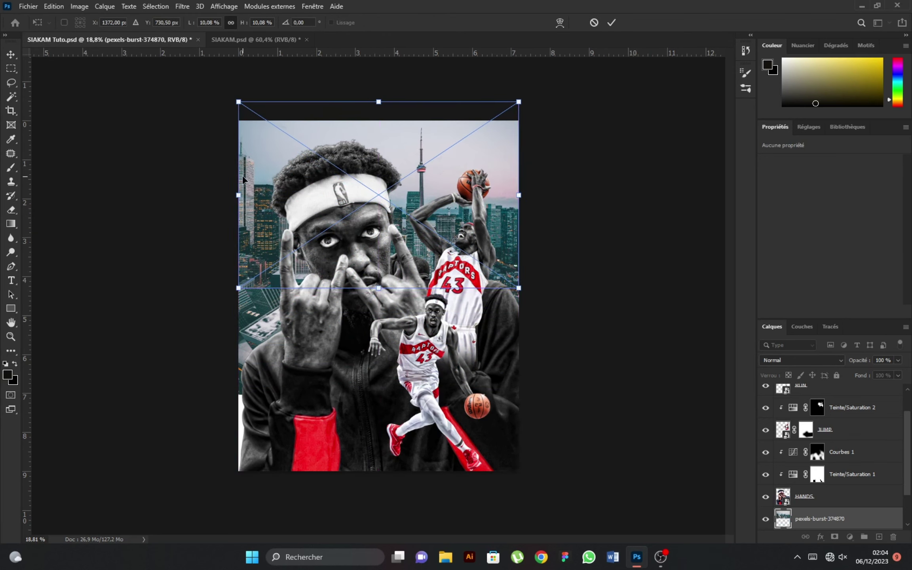
pyautogui.click(8, 170)
# Step: Mask pexels-burst-374870 and paint out its lower area with a 928 px black brush
pyautogui.click(834, 537)
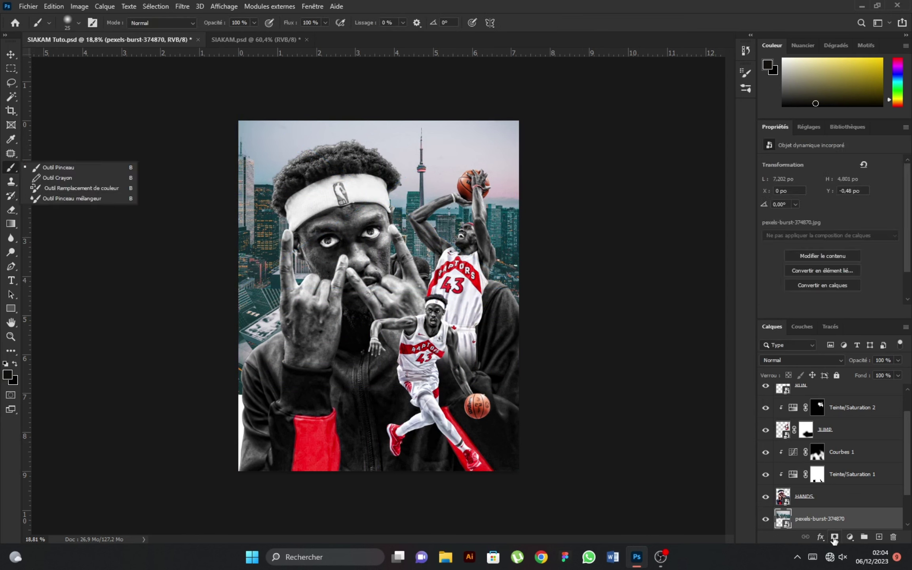
pyautogui.press('x')
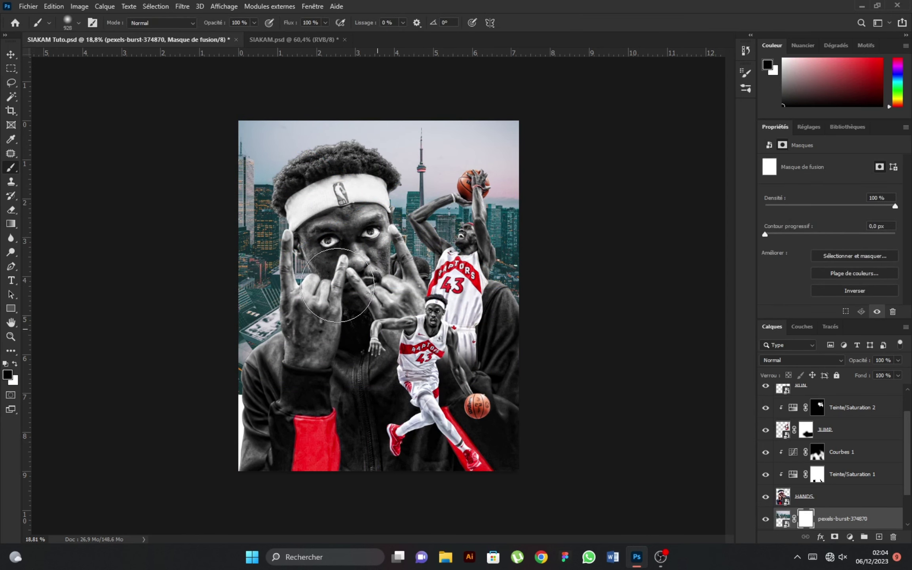
pyautogui.press(']')
pyautogui.press(']')
pyautogui.press(']')
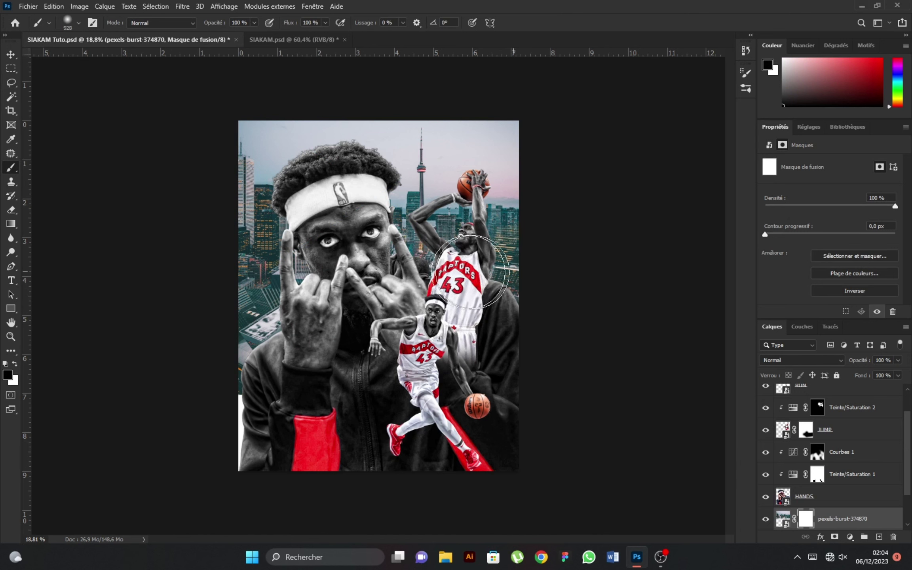
pyautogui.moveTo(442, 298); pyautogui.dragTo(495, 266)
pyautogui.scroll(-2, 376, 293)
pyautogui.scroll(1, 376, 293)
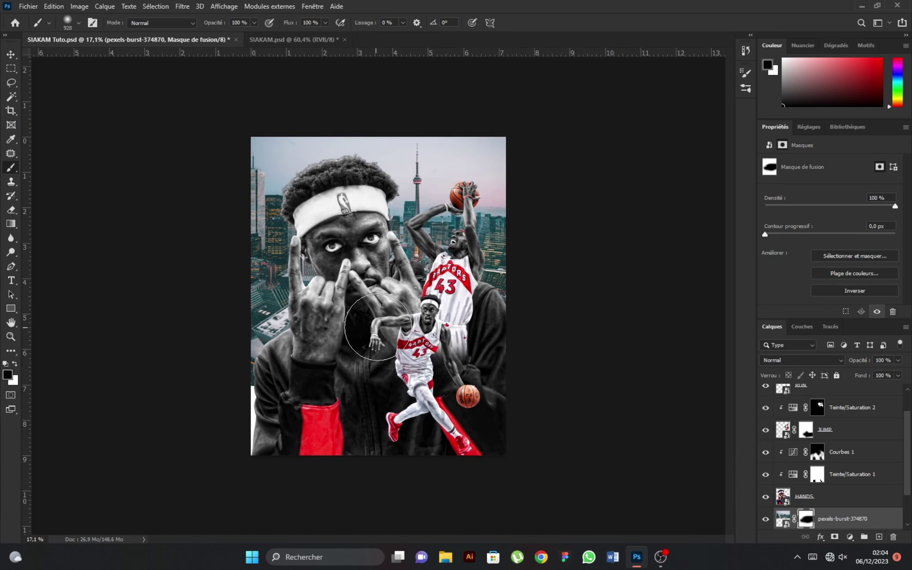
pyautogui.scroll(-1, 821, 503)
pyautogui.scroll(-1, 822, 503)
pyautogui.keyDown('shift'); pyautogui.click(844, 501); pyautogui.keyUp('shift')
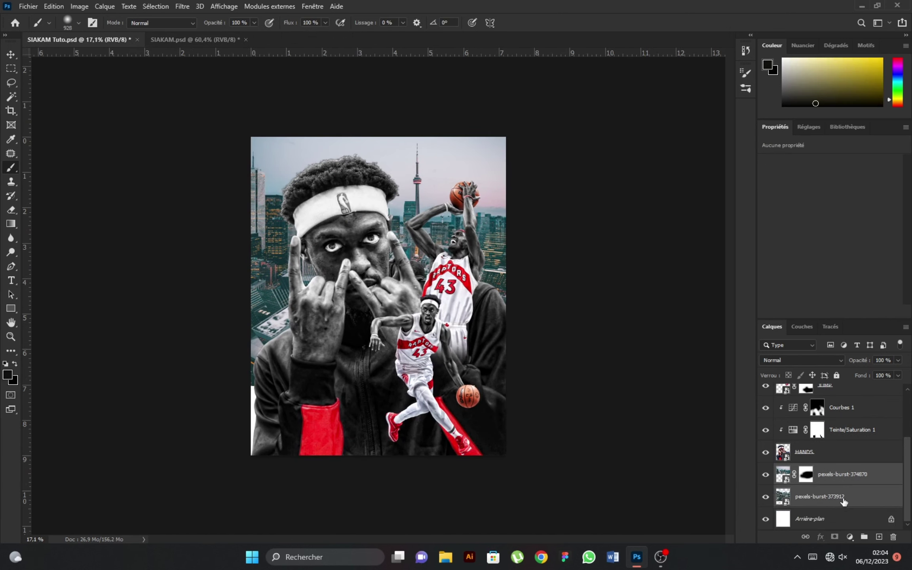
# Step: Combine both city photos into one smart object and add a Gradient Map above it
pyautogui.click(858, 479)
pyautogui.click(850, 537)
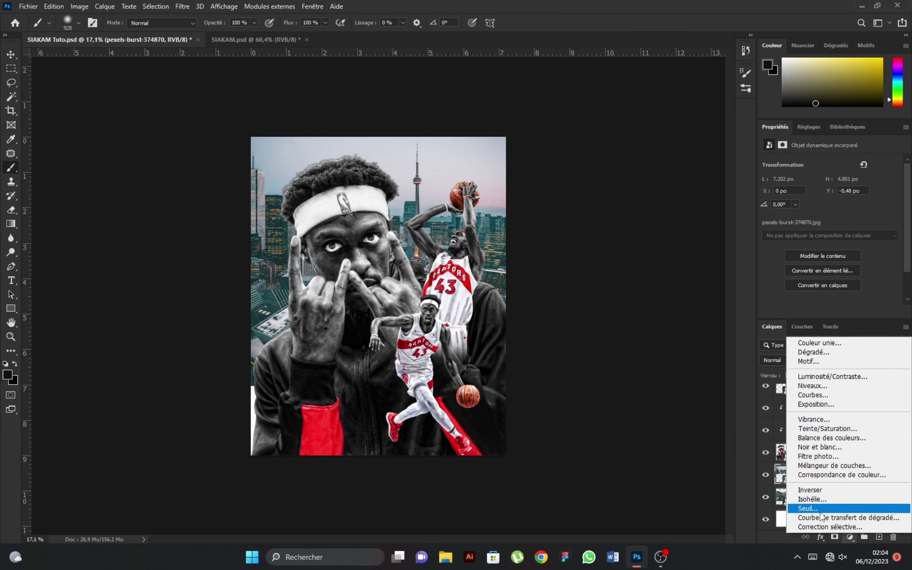
pyautogui.press('Escape')
pyautogui.keyDown('shift'); pyautogui.click(816, 500); pyautogui.keyUp('shift')
pyautogui.rightClick(816, 499)
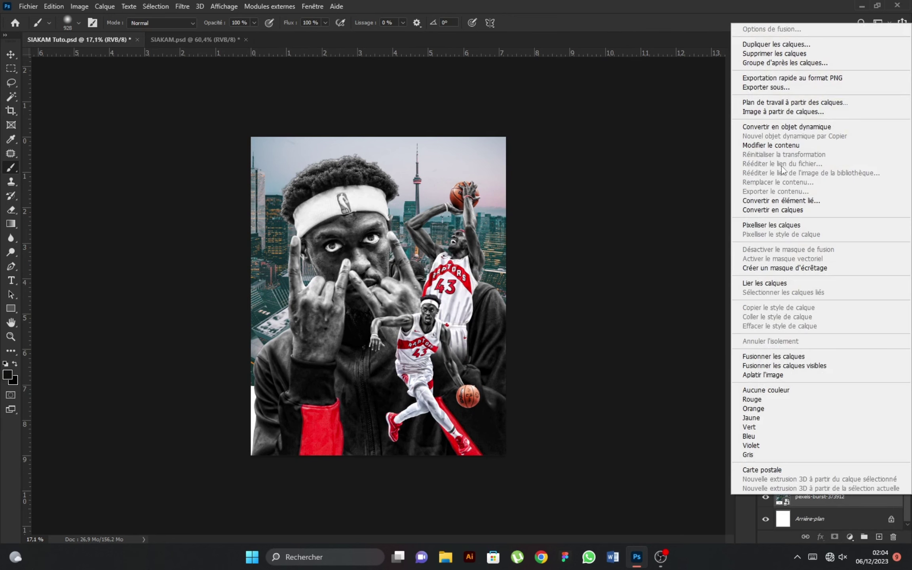
pyautogui.click(796, 129)
pyautogui.click(850, 537)
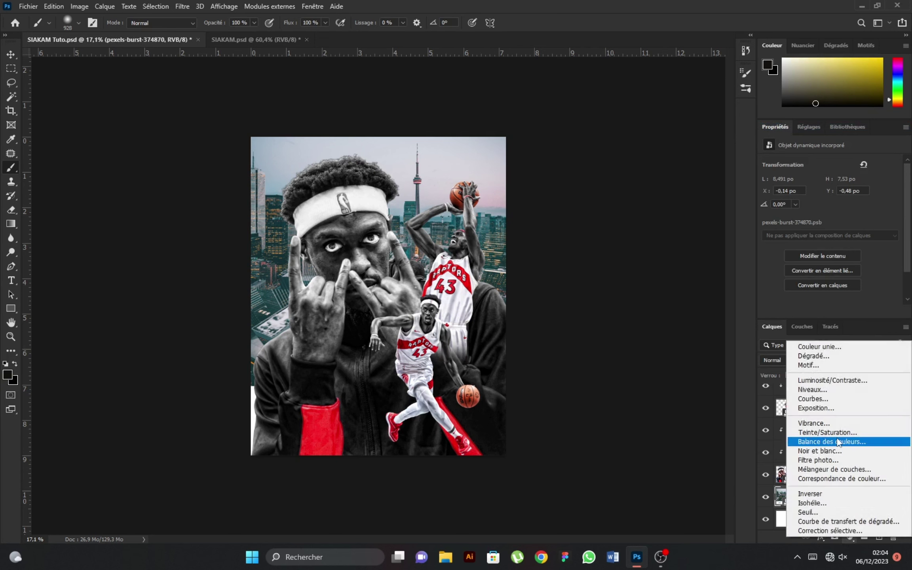
pyautogui.click(816, 523)
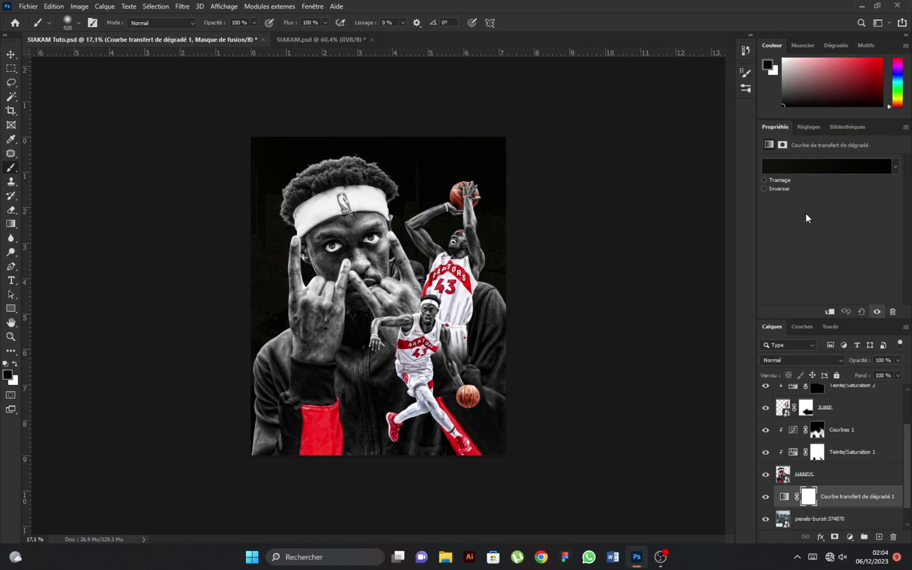
# Step: Fully desaturate the combined city photo with Hue/Saturation, then show the gradient map again
pyautogui.click(766, 497)
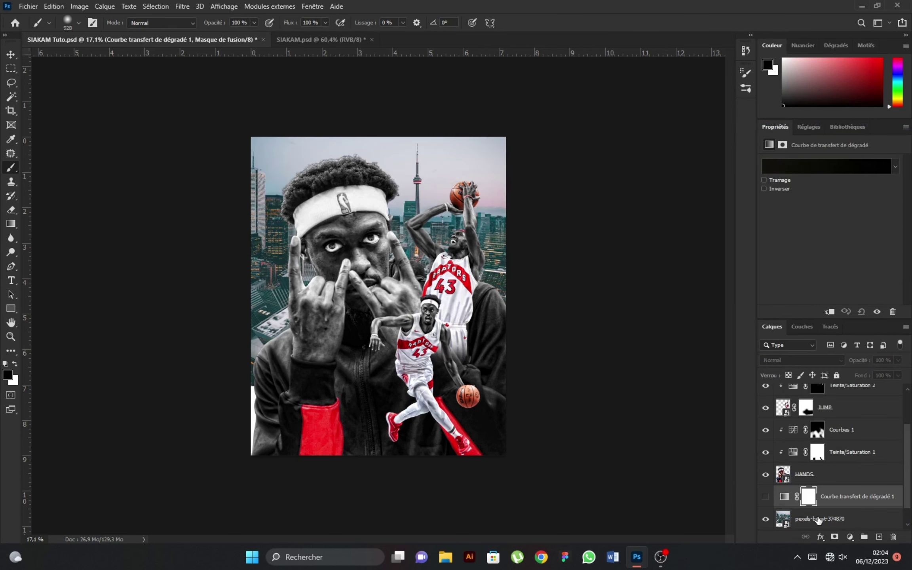
pyautogui.click(819, 518)
pyautogui.hotkey('ctrl', 'u')
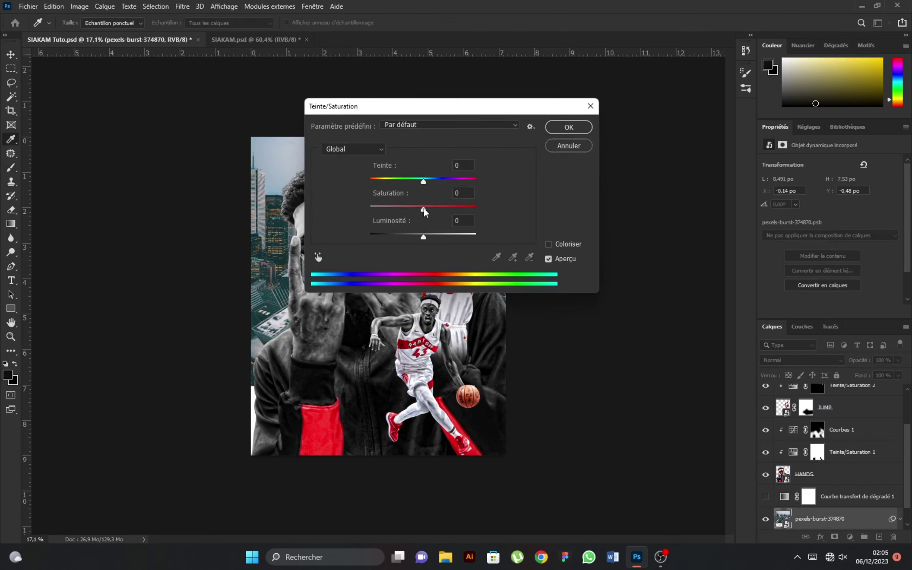
pyautogui.moveTo(424, 208); pyautogui.dragTo(352, 211)
pyautogui.click(553, 130)
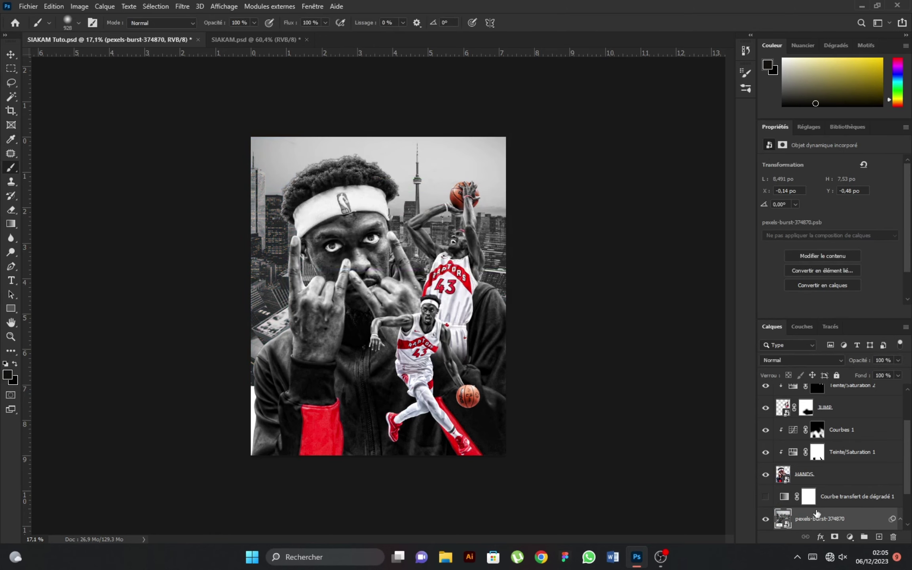
pyautogui.click(766, 497)
# Step: Set the gradient map stops to red and very dark red, and check Inverser
pyautogui.click(855, 496)
pyautogui.click(797, 170)
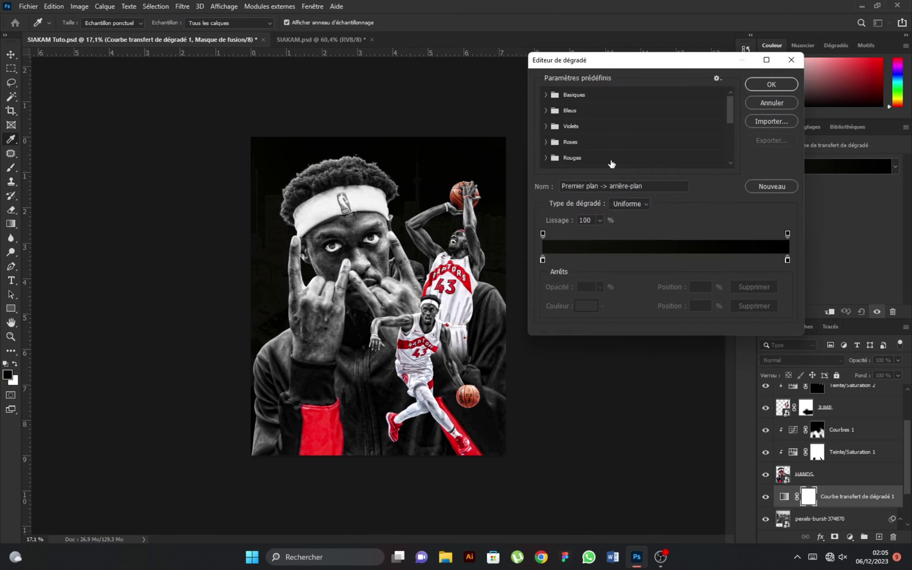
pyautogui.click(543, 260)
pyautogui.click(579, 308)
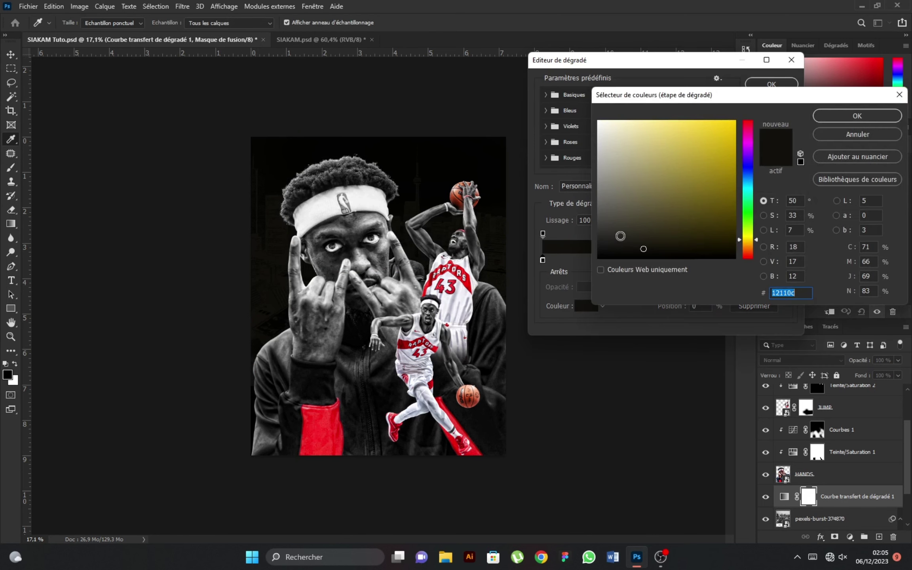
pyautogui.click(747, 131)
pyautogui.click(731, 164)
pyautogui.click(857, 116)
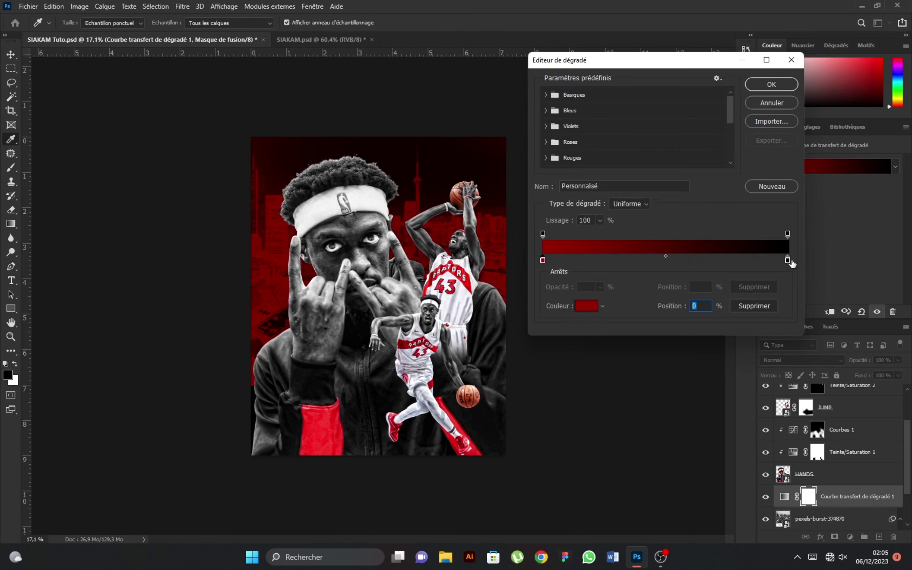
pyautogui.click(588, 311)
pyautogui.moveTo(730, 239); pyautogui.dragTo(737, 242)
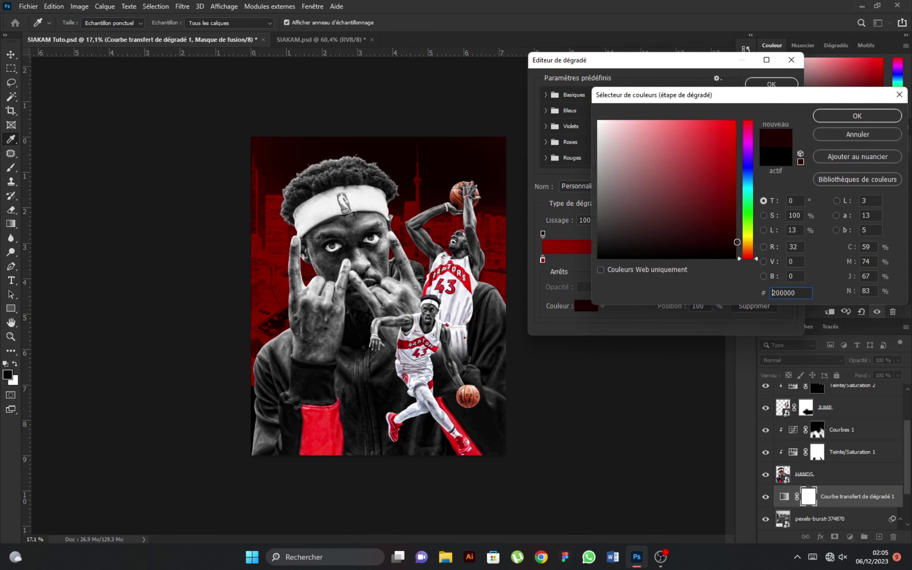
pyautogui.click(851, 116)
pyautogui.click(771, 84)
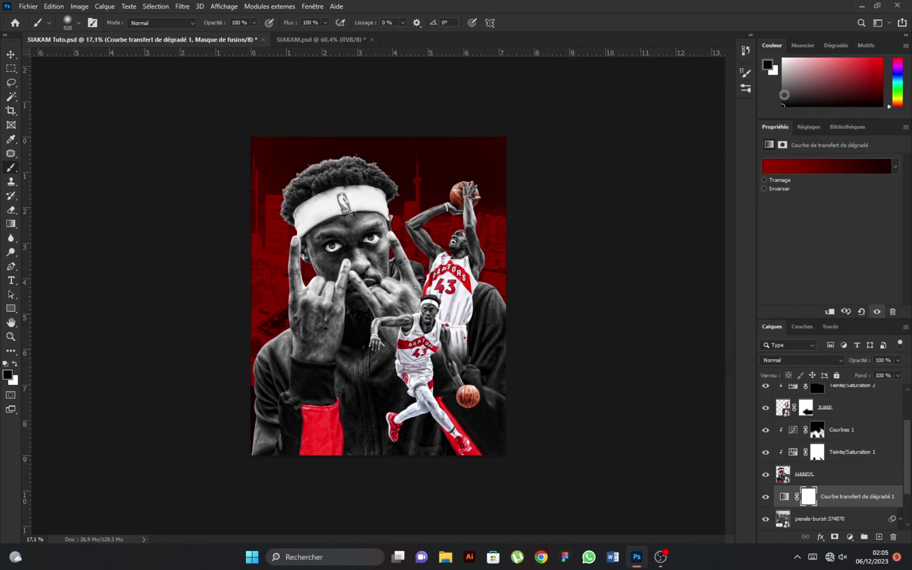
pyautogui.click(778, 190)
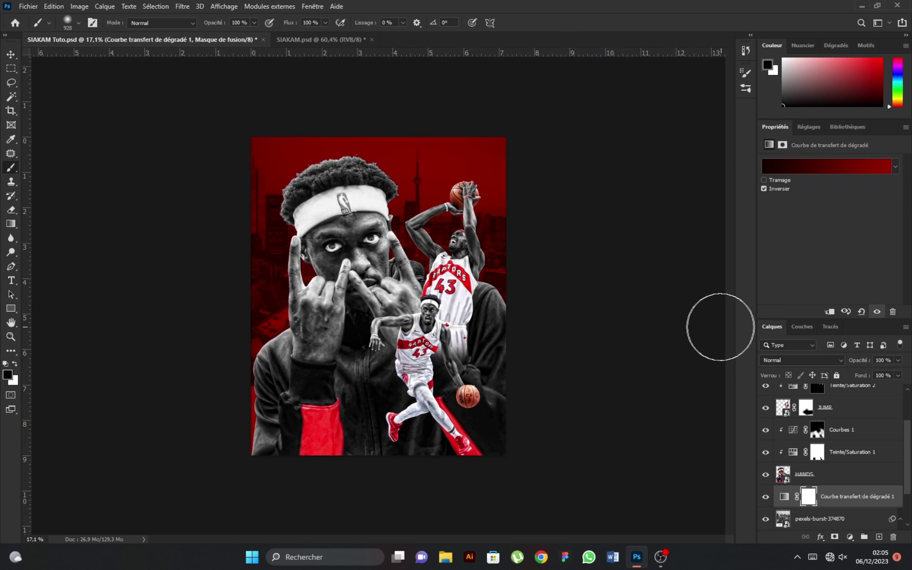
# Step: Keep the Normal blend mode and darken the gradient's right stop to near-black
pyautogui.click(801, 360)
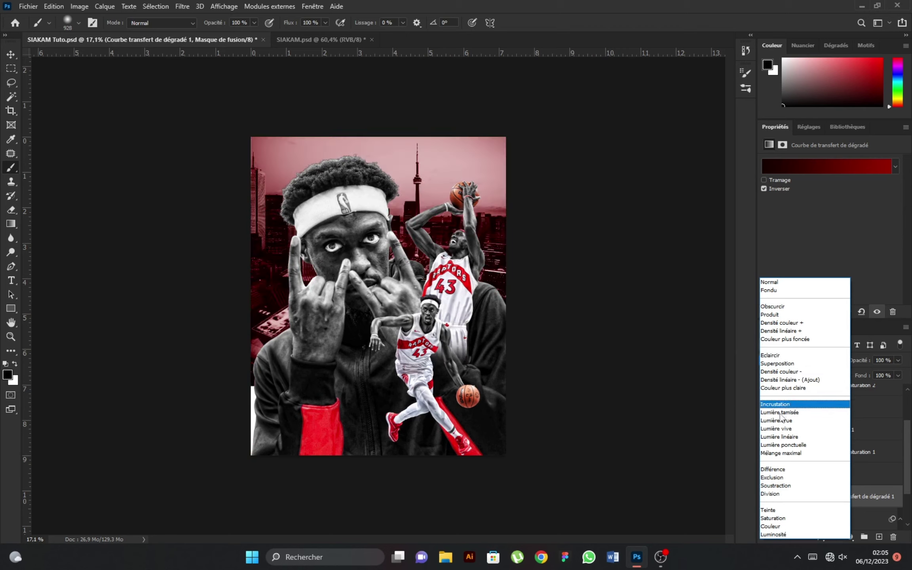
pyautogui.click(729, 286)
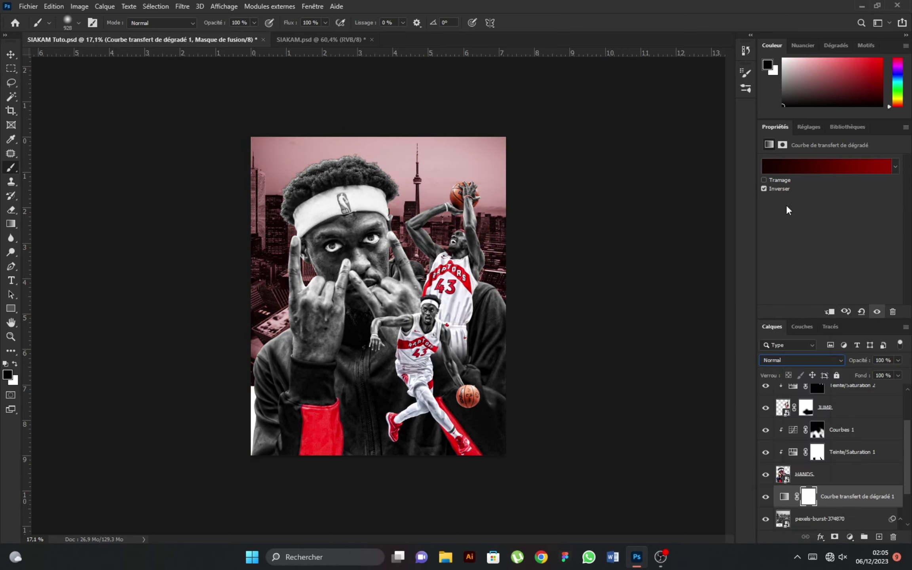
pyautogui.click(814, 173)
pyautogui.click(787, 260)
pyautogui.click(592, 308)
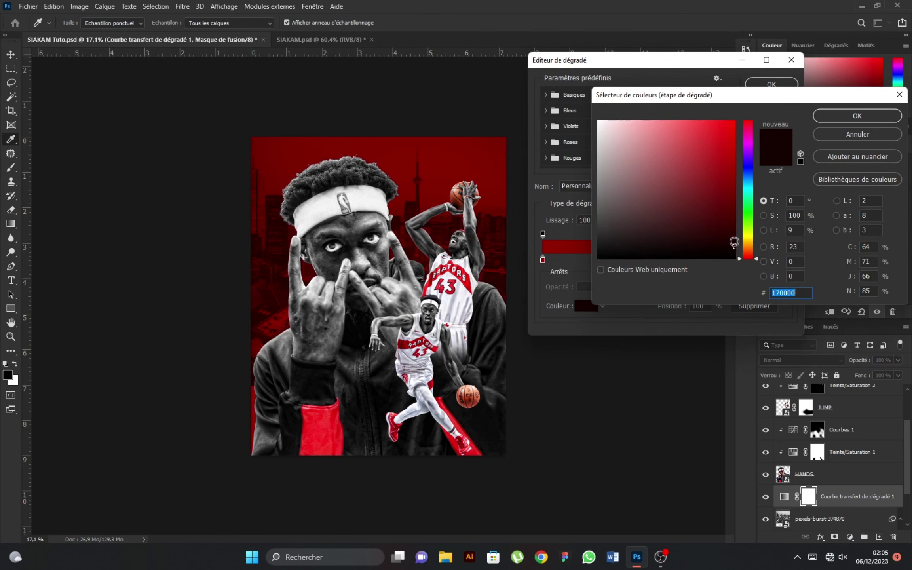
pyautogui.click(735, 250)
pyautogui.click(822, 118)
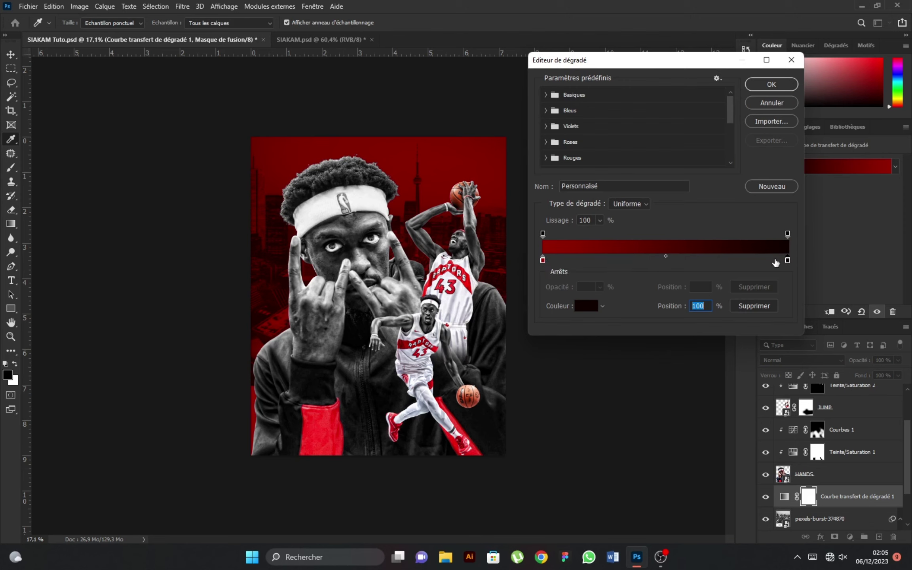
pyautogui.doubleClick(788, 260)
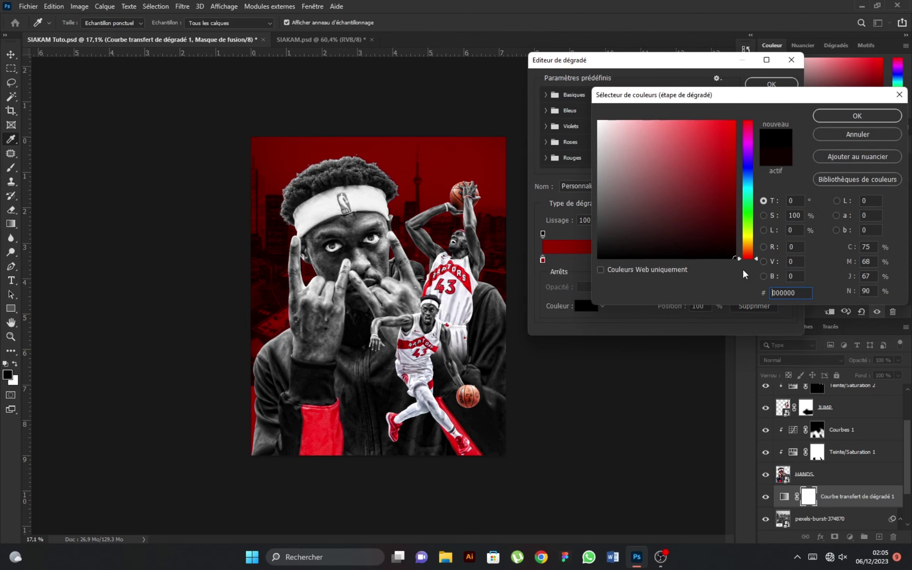
pyautogui.click(822, 118)
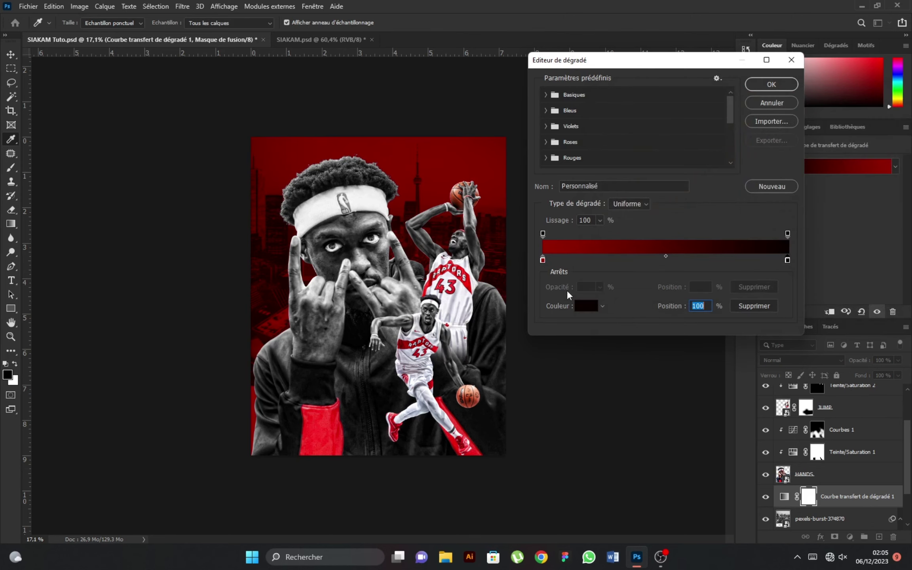
# Step: Brighten the left gradient stop to vivid red #cb0000 and apply the gradient
pyautogui.doubleClick(542, 260)
pyautogui.moveTo(732, 187); pyautogui.dragTo(741, 152)
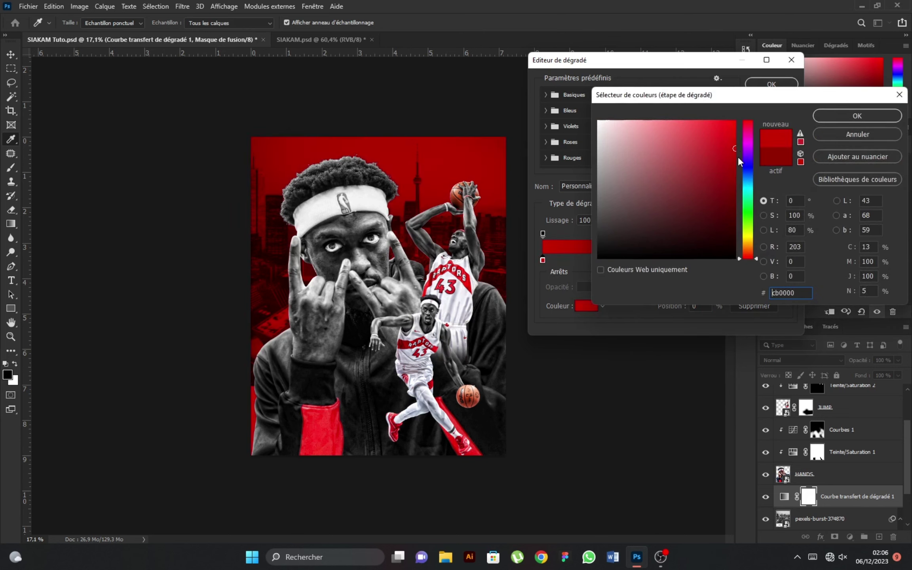
pyautogui.click(826, 120)
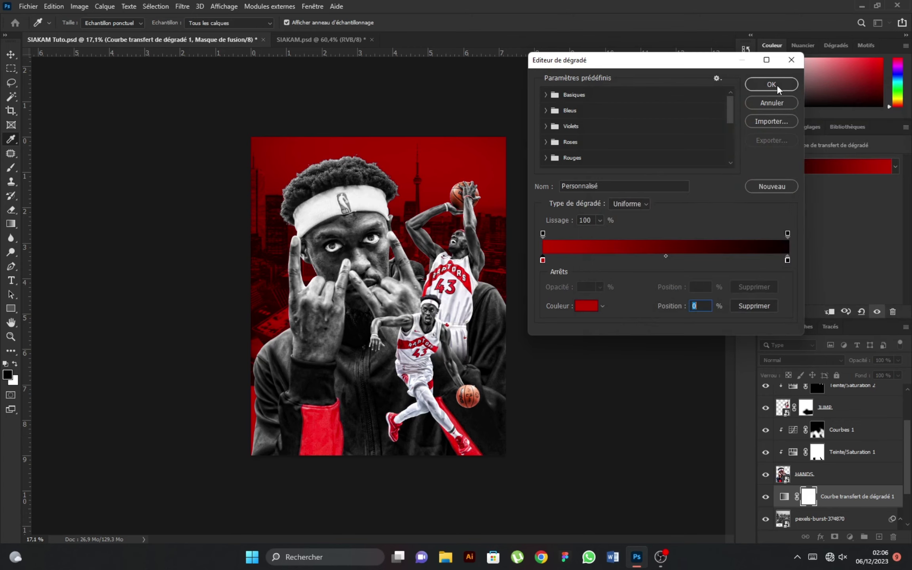
pyautogui.click(771, 84)
pyautogui.press('b')
pyautogui.scroll(-2, 378, 293)
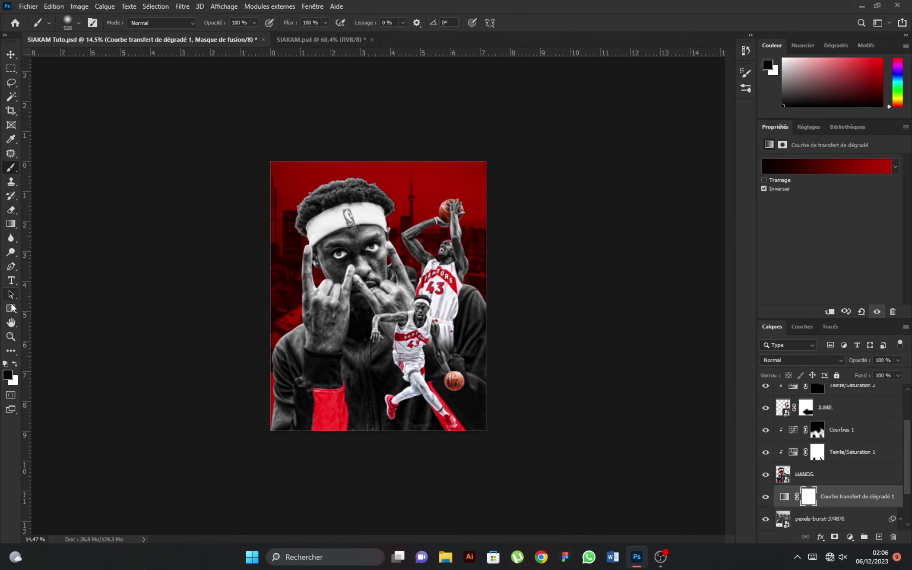
# Step: Draw a tall rectangle over the poster's left side and fill it white
pyautogui.press('u')
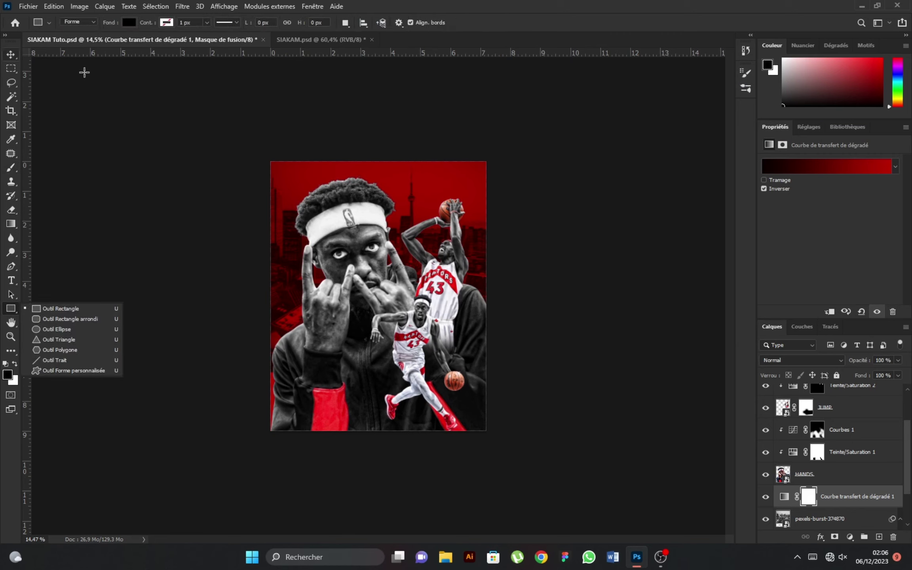
pyautogui.moveTo(238, 113)
pyautogui.mouseDown()
pyautogui.moveTo(386, 405)
pyautogui.moveTo(371, 460)
pyautogui.mouseUp()
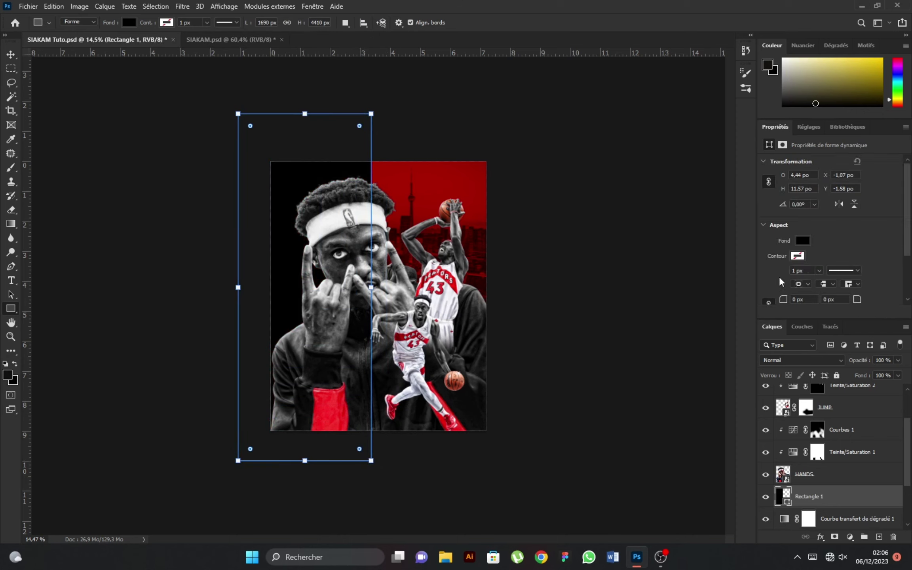
pyautogui.click(798, 255)
pyautogui.scroll(-1, 798, 236)
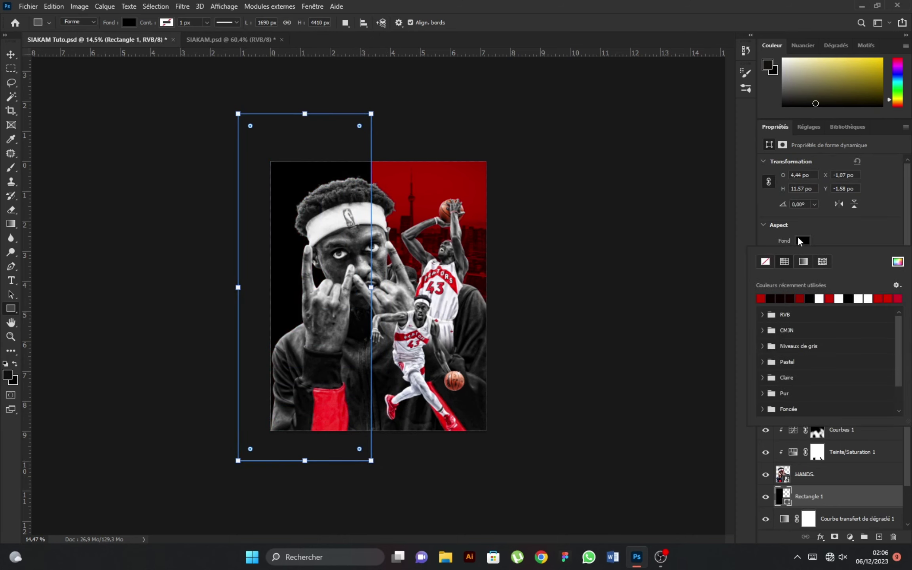
pyautogui.click(820, 297)
pyautogui.click(897, 262)
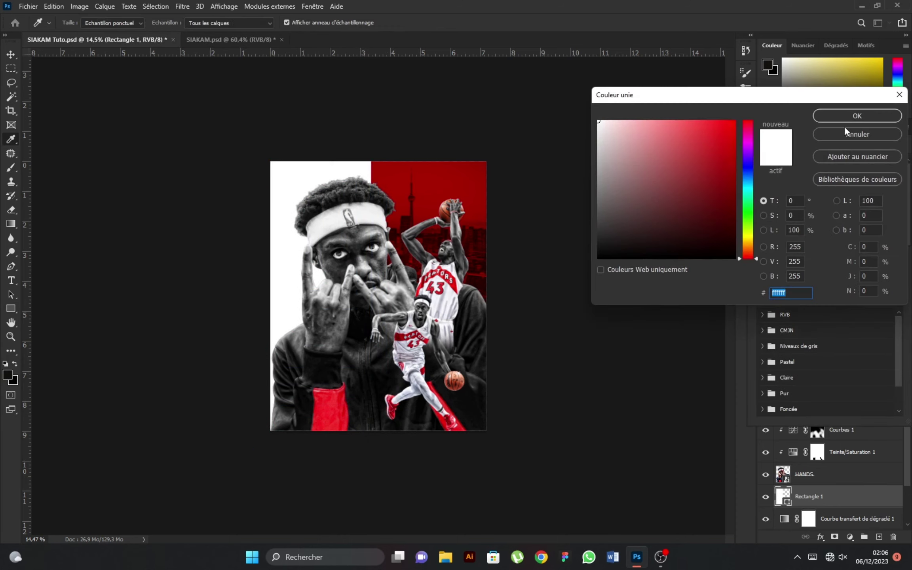
pyautogui.click(855, 115)
# Step: Zoom in on the poster and select the Teinte/Saturation 1 layer mask
pyautogui.press('Escape')
pyautogui.press('v')
pyautogui.hotkey('ctrl', '+')
pyautogui.scroll(2, 336, 258)
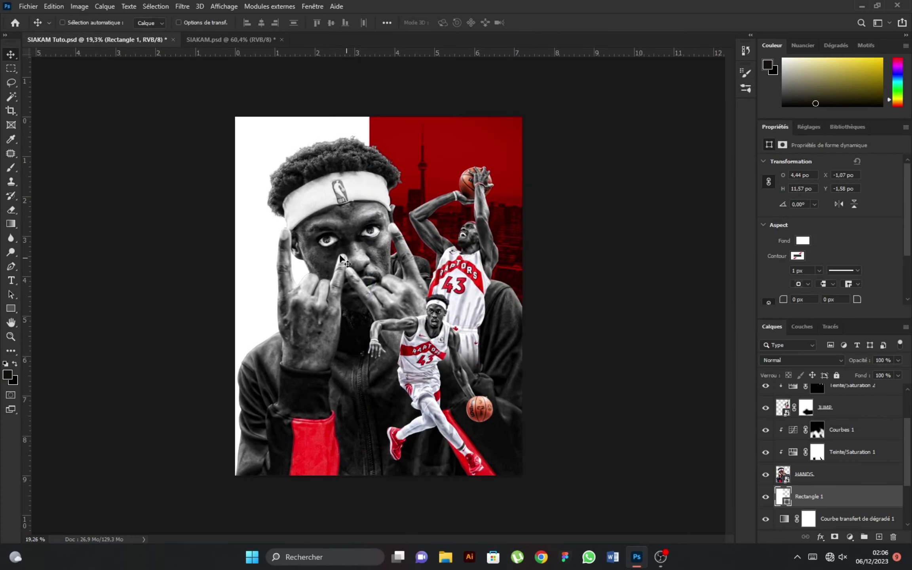
pyautogui.click(821, 454)
# Step: Paint on the Teinte/Saturation 1 mask to restore the NBA logo's colours on the headband
pyautogui.click(11, 168)
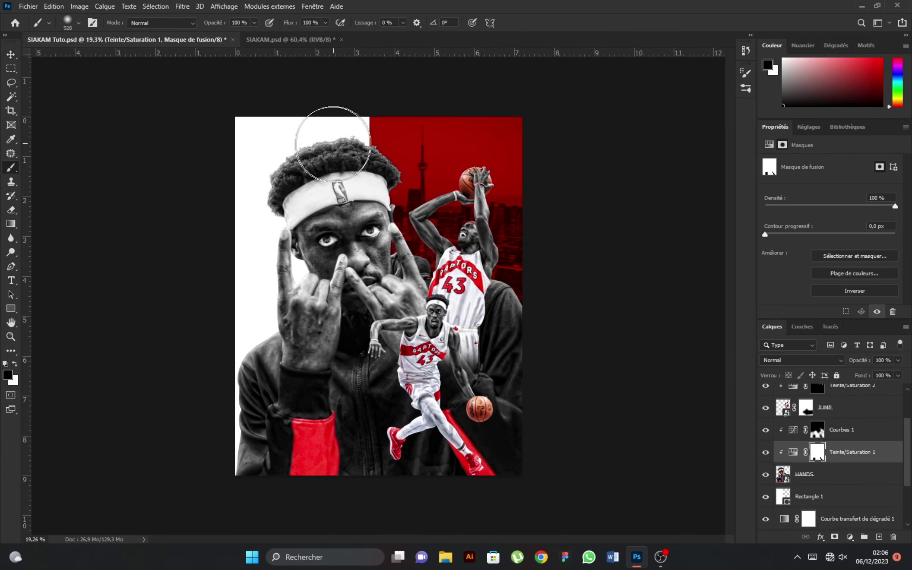
pyautogui.scroll(3, 332, 142)
pyautogui.scroll(3, 317, 111)
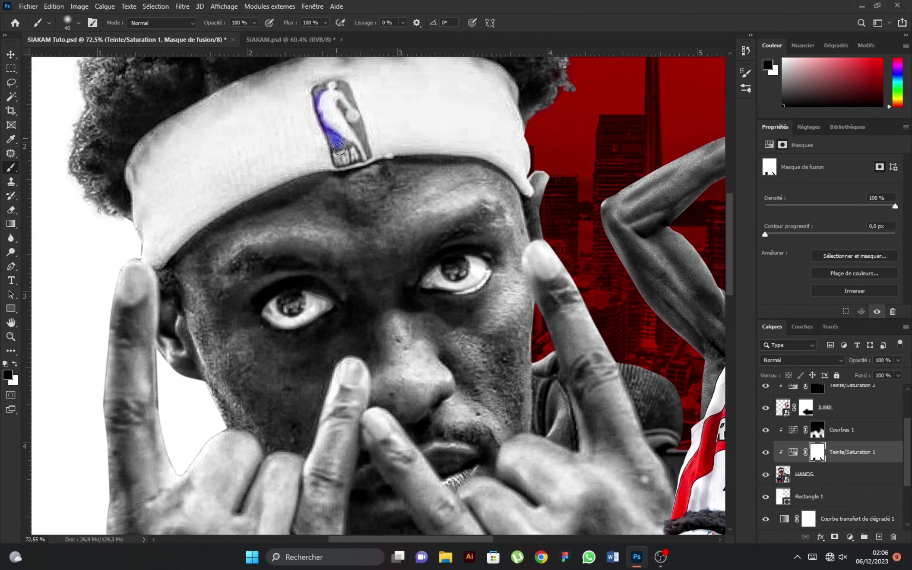
pyautogui.moveTo(338, 87); pyautogui.dragTo(359, 138)
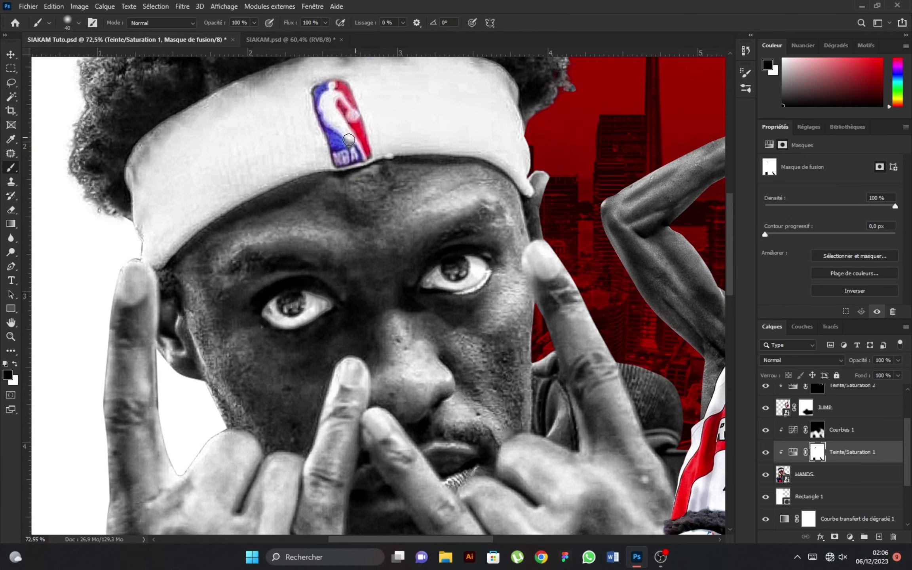
pyautogui.scroll(-5, 348, 140)
pyautogui.scroll(-2, 316, 236)
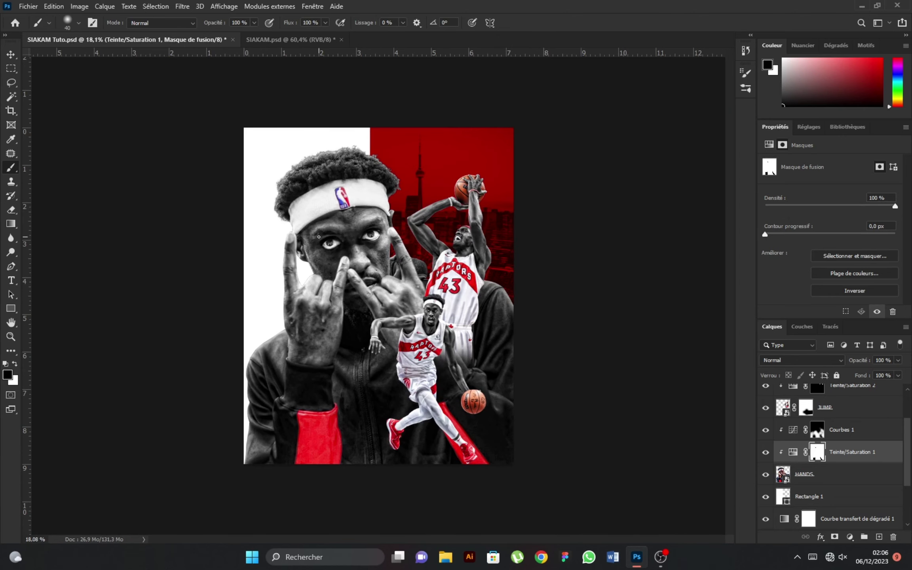
pyautogui.scroll(-2, 827, 508)
# Step: Stamp a large torn-paper brush on Rectangle 1 to rip the white panel's top edge
pyautogui.click(831, 451)
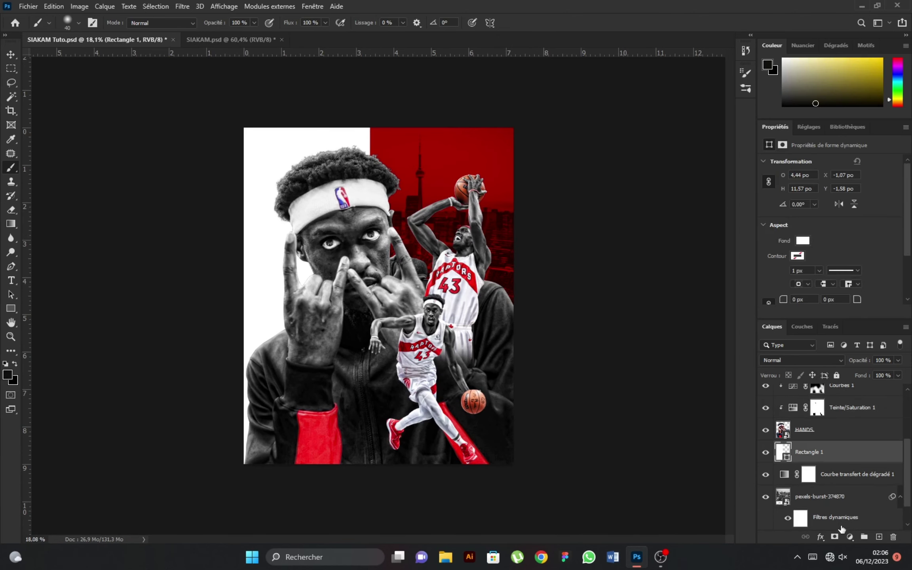
pyautogui.rightClick(360, 237)
pyautogui.click(398, 330)
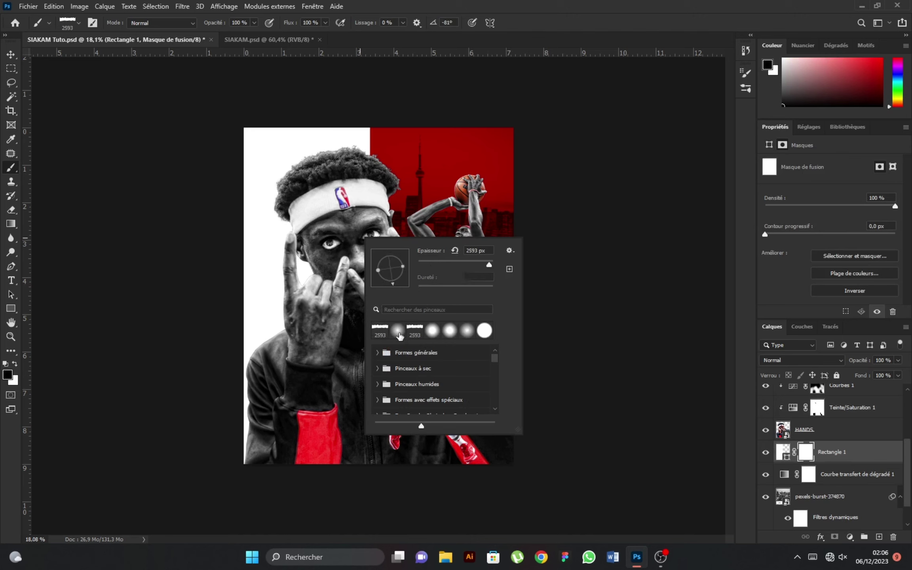
pyautogui.click(182, 347)
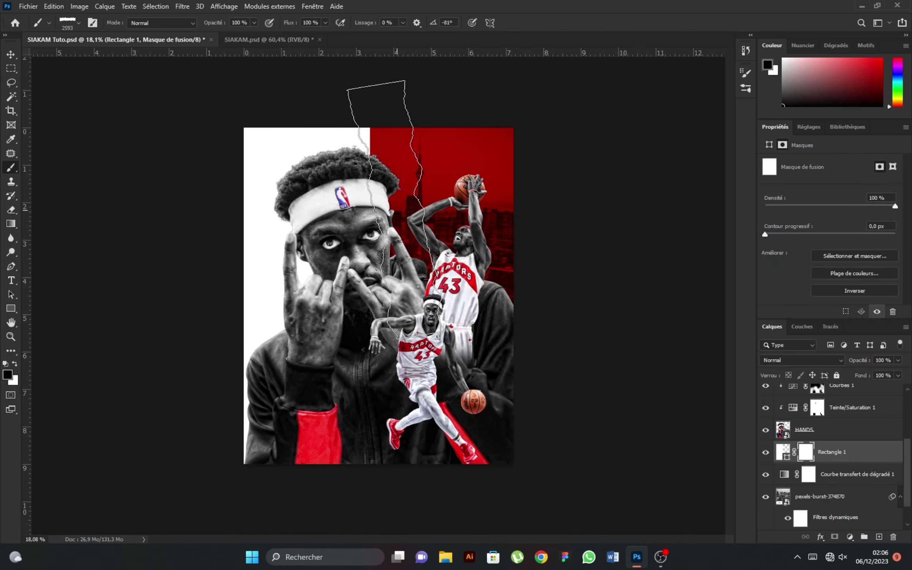
pyautogui.click(396, 210)
pyautogui.click(11, 54)
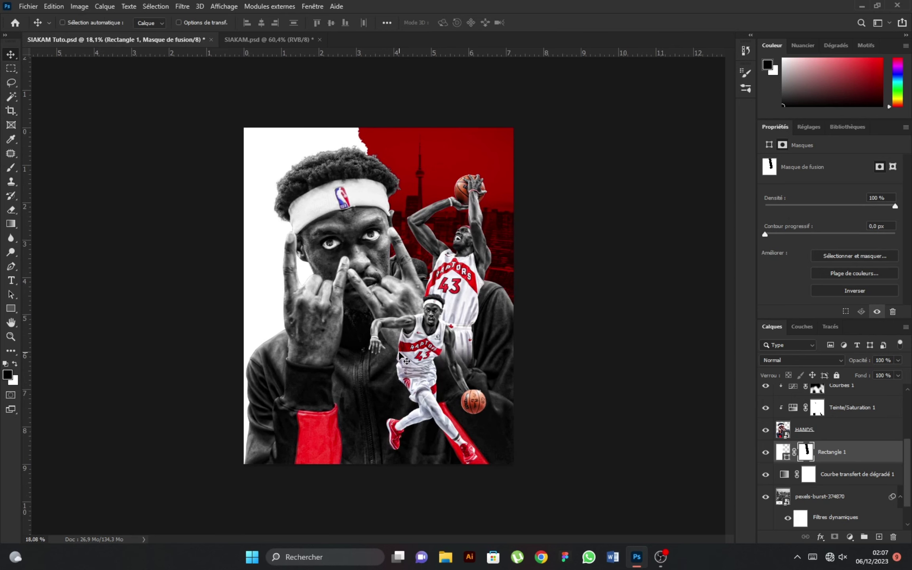
pyautogui.hotkey('ctrl', '0')
# Step: Open the claw-slash image il_fullxfull.4056869681_ddby.jpg
pyautogui.click(28, 6)
pyautogui.click(36, 26)
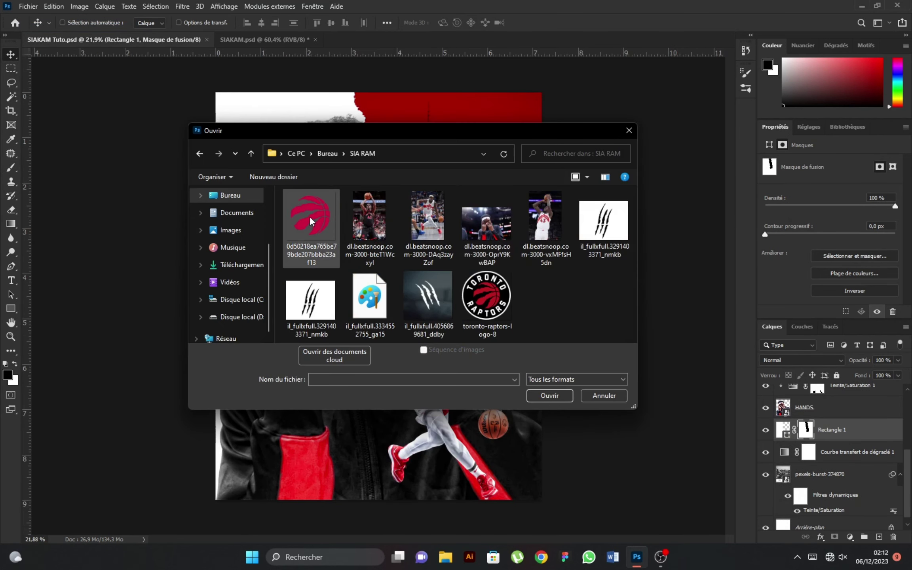
pyautogui.click(428, 295)
pyautogui.click(550, 395)
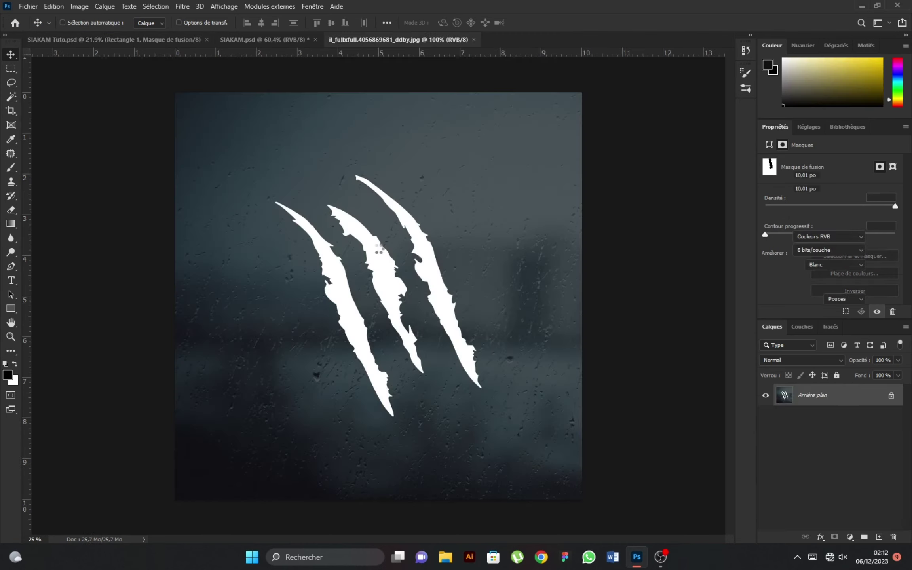
# Step: Magic-wand the three claws onto their own smart-object layer and drag it into the poster
pyautogui.click(12, 97)
pyautogui.click(337, 286)
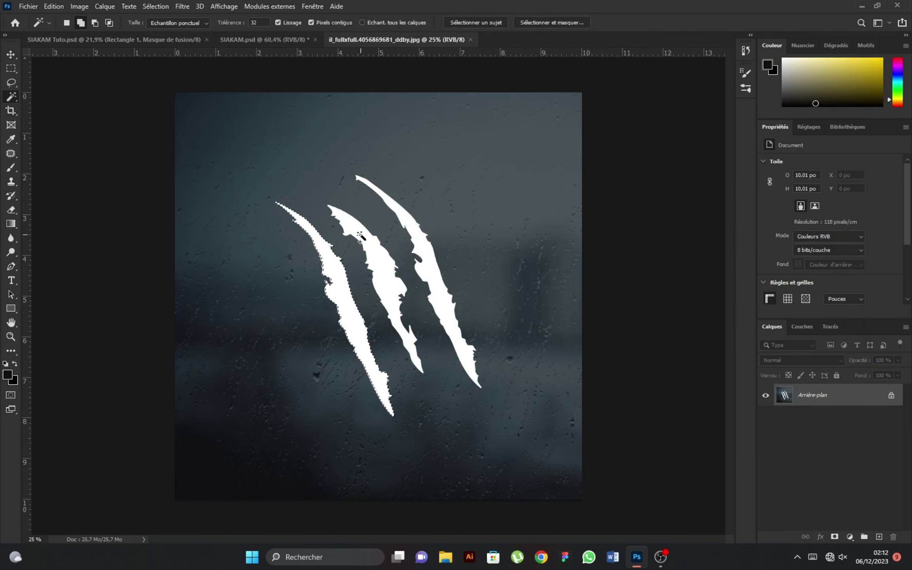
pyautogui.keyDown('shift'); pyautogui.click(361, 237); pyautogui.keyUp('shift')
pyautogui.keyDown('shift'); pyautogui.click(434, 281); pyautogui.keyUp('shift')
pyautogui.press('v')
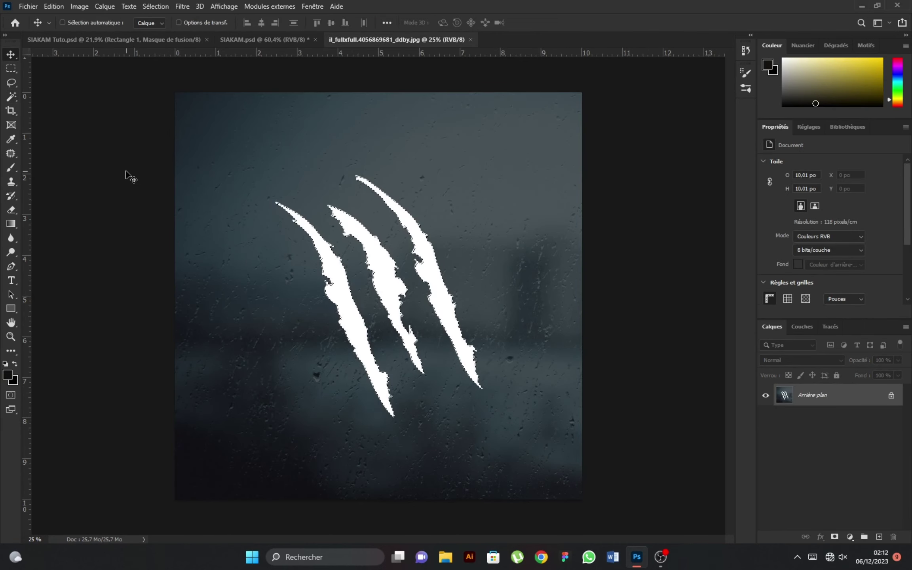
pyautogui.hotkey('ctrl', 'j')
pyautogui.rightClick(820, 396)
pyautogui.click(728, 234)
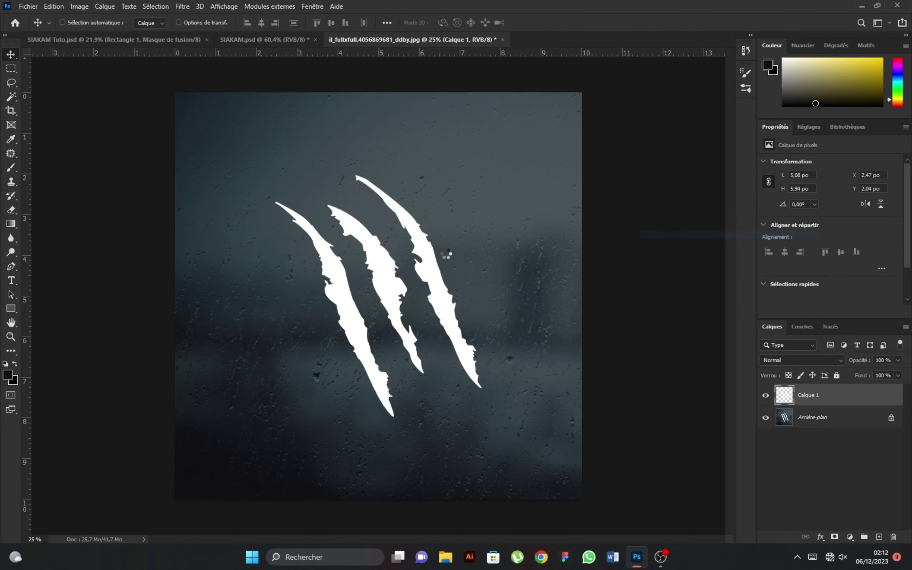
pyautogui.moveTo(444, 252)
pyautogui.mouseDown()
pyautogui.moveTo(151, 59)
pyautogui.moveTo(340, 294)
pyautogui.mouseUp()
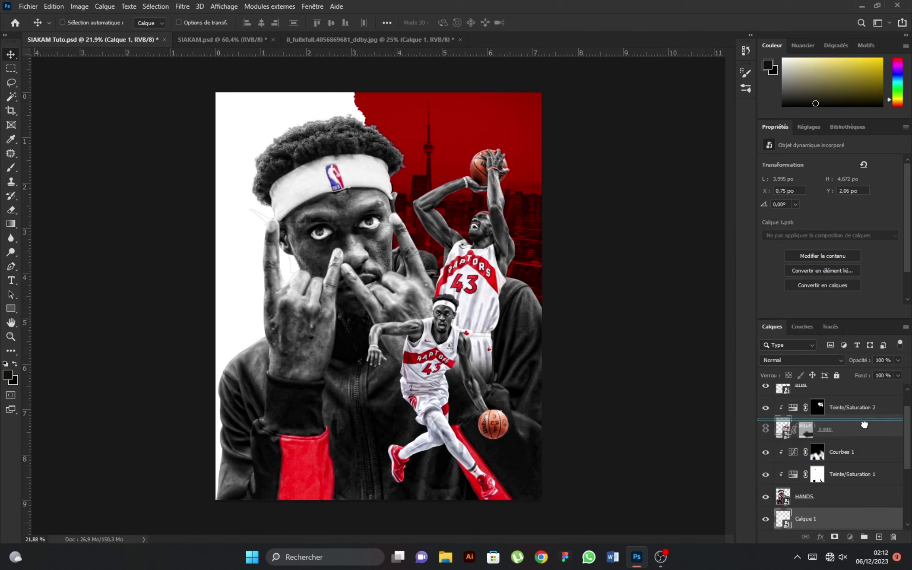
# Step: Place Calque 1 just below RUN, scaled to 86.42% and rotated −4.71° over the lower poster
pyautogui.moveTo(816, 522); pyautogui.dragTo(808, 397)
pyautogui.moveTo(438, 360)
pyautogui.mouseDown()
pyautogui.moveTo(489, 454)
pyautogui.moveTo(431, 390)
pyautogui.mouseUp()
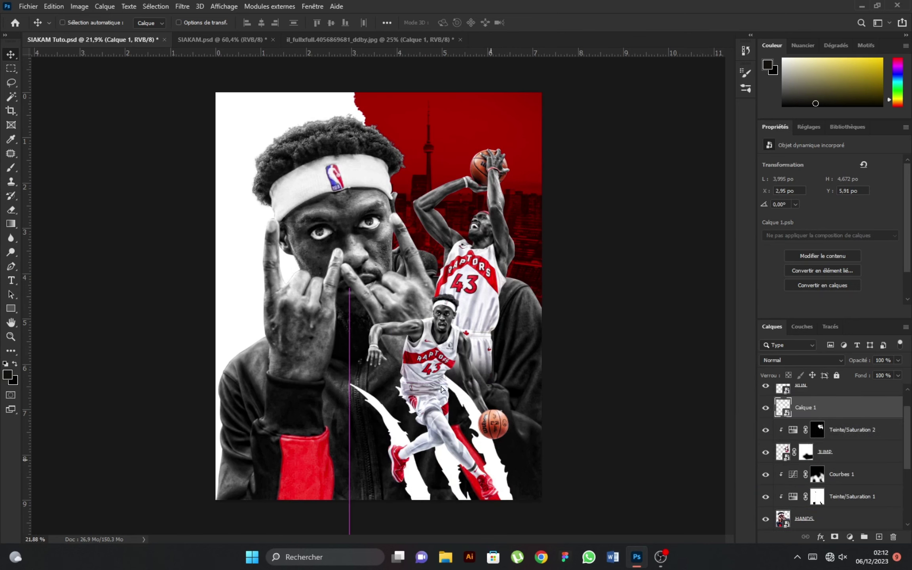
pyautogui.scroll(-2, 435, 396)
pyautogui.hotkey('ctrl', 't')
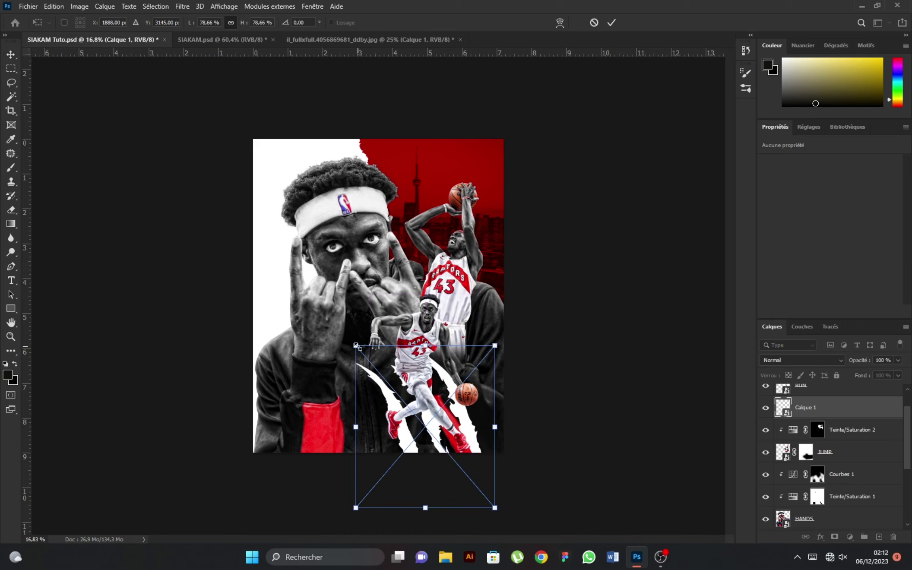
pyautogui.moveTo(356, 345); pyautogui.dragTo(342, 329)
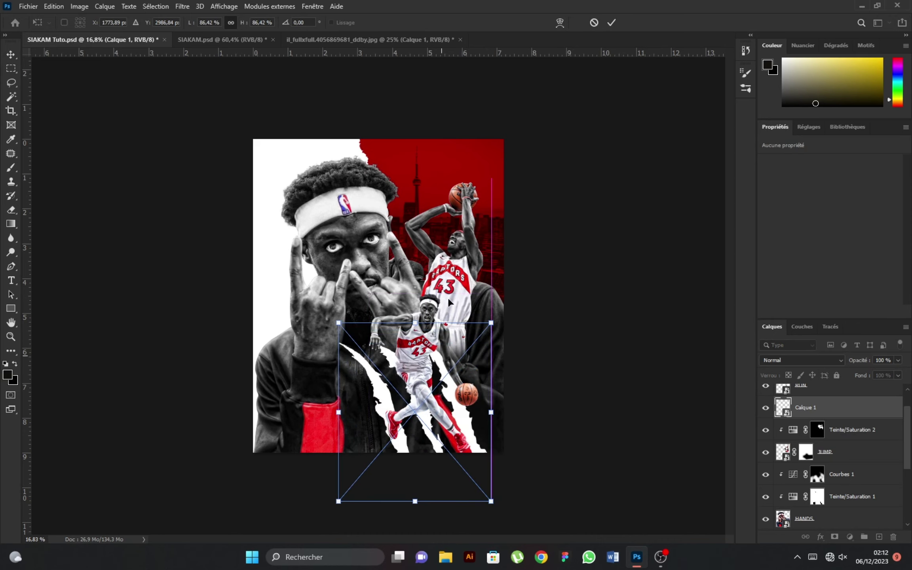
pyautogui.moveTo(446, 368); pyautogui.dragTo(445, 392)
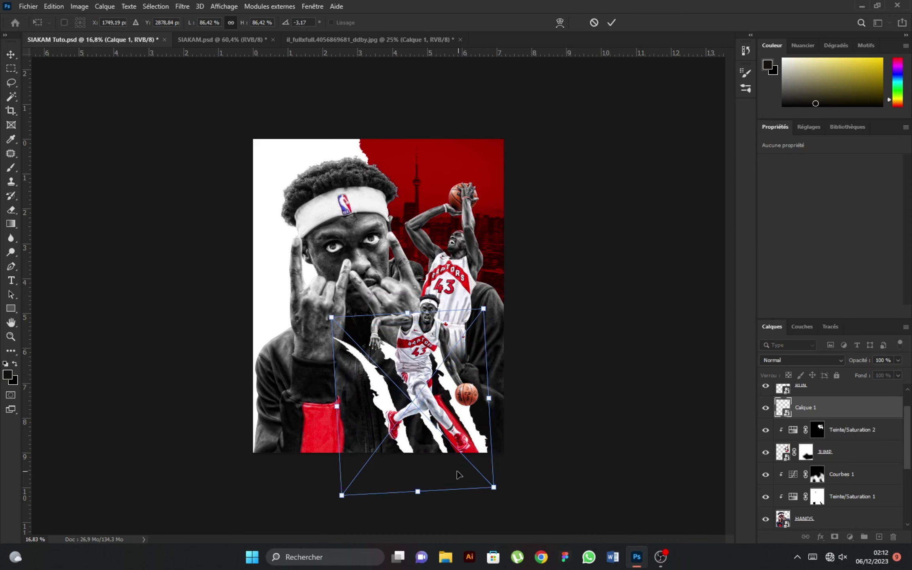
pyautogui.moveTo(525, 328); pyautogui.dragTo(524, 318)
pyautogui.moveTo(399, 362); pyautogui.dragTo(410, 371)
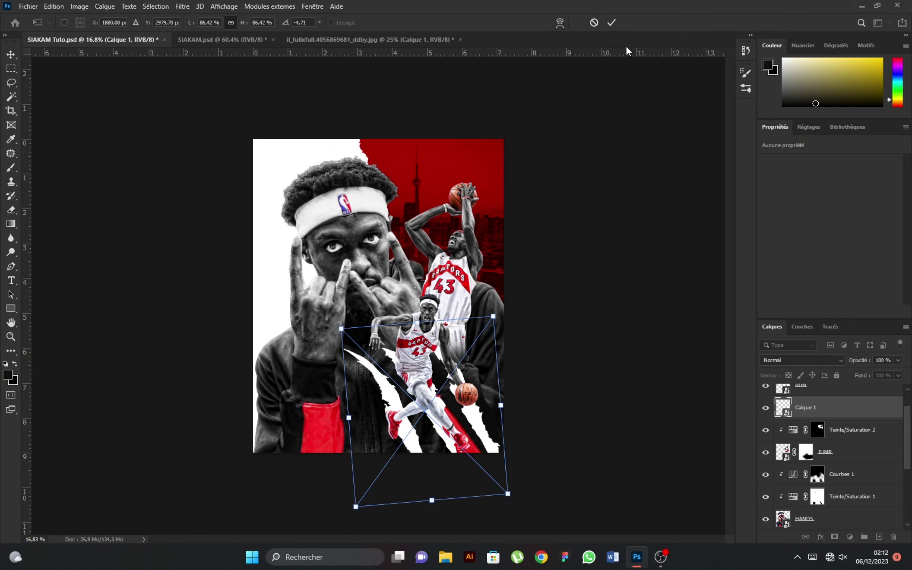
pyautogui.click(611, 22)
pyautogui.scroll(1, 376, 290)
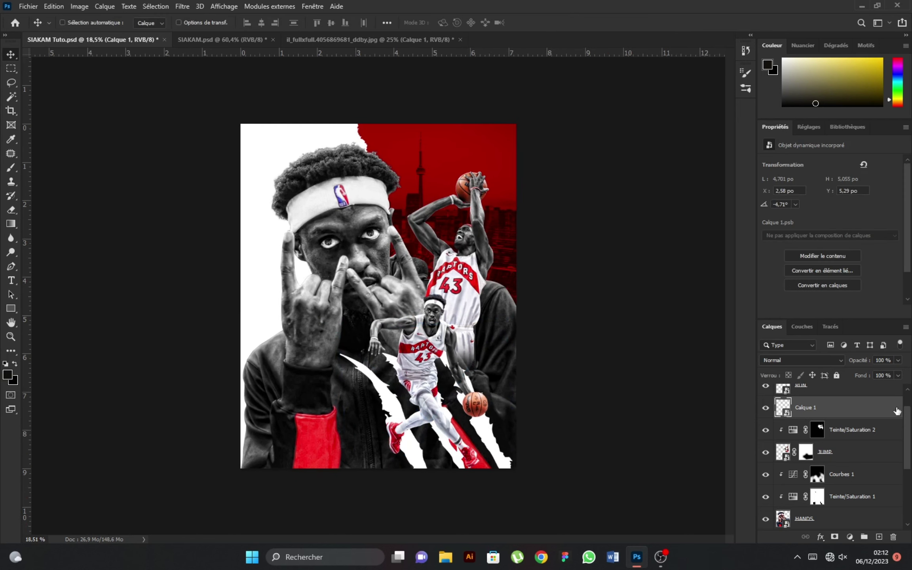
# Step: Rename the layer Claw and give it a red #ce1010 Color Overlay
pyautogui.write('Claw')
pyautogui.press('Return')
pyautogui.doubleClick(893, 412)
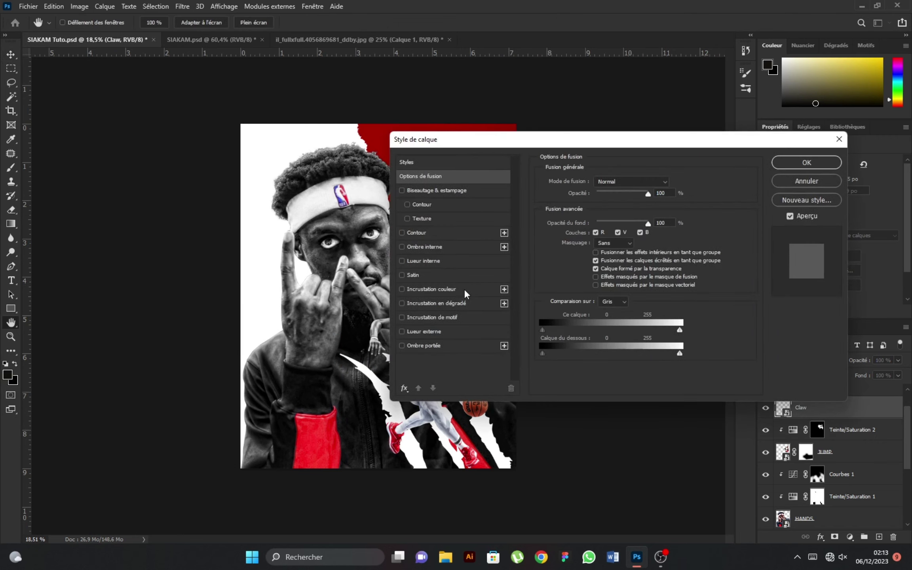
pyautogui.click(467, 293)
pyautogui.click(673, 183)
pyautogui.click(732, 142)
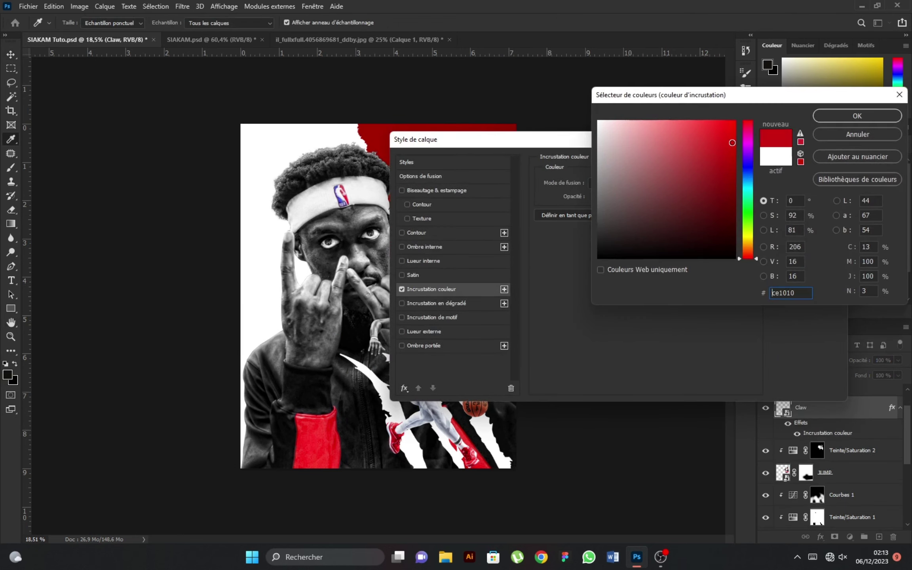
pyautogui.press('Return')
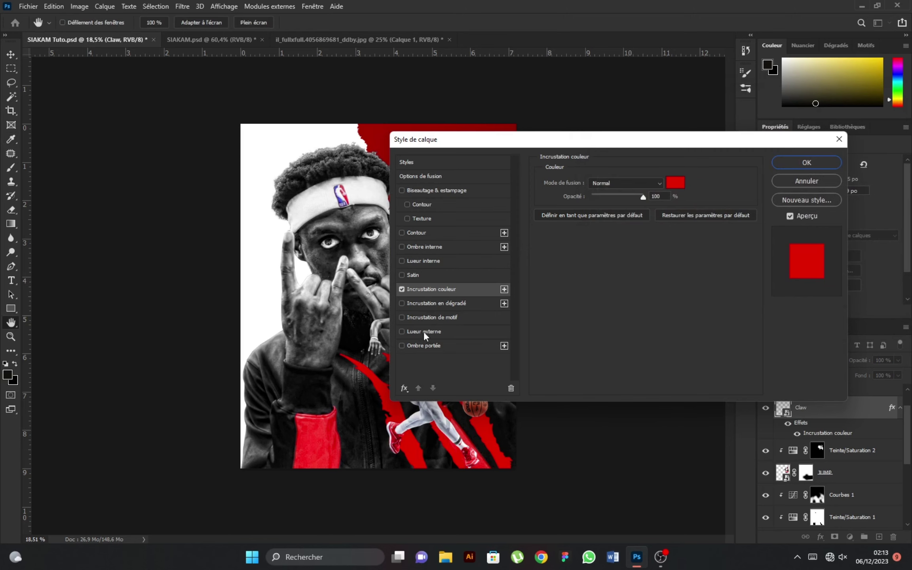
# Step: Add a red #e50000 Outer Glow to the Claw layer and apply the style
pyautogui.click(425, 332)
pyautogui.click(573, 219)
pyautogui.click(735, 134)
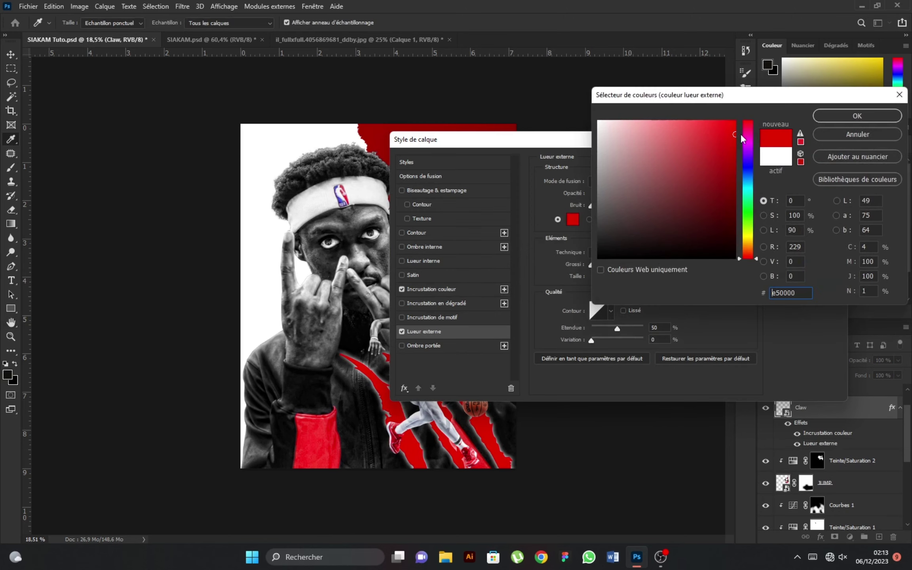
pyautogui.click(824, 117)
pyautogui.click(807, 164)
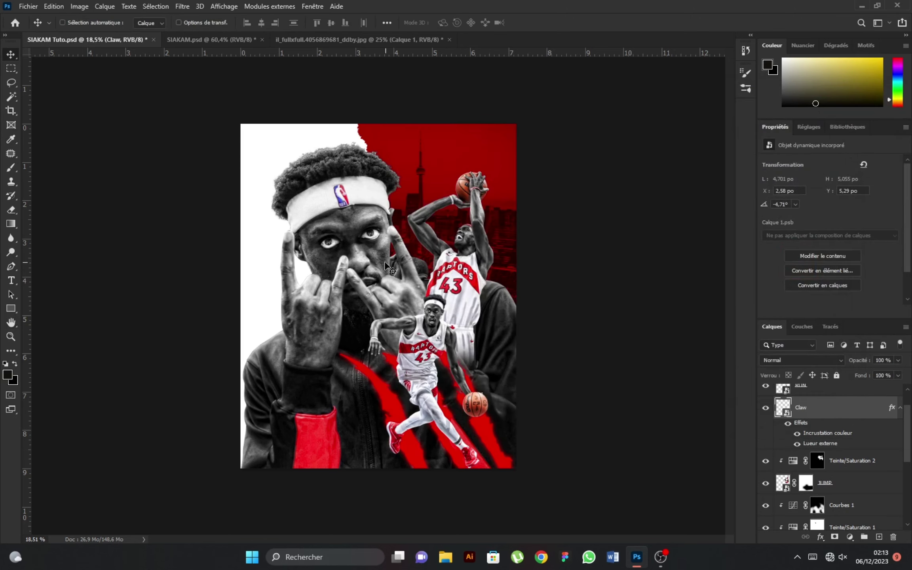
# Step: Add a Solid Color fill layer and pick red for it
pyautogui.scroll(-1, 386, 267)
pyautogui.click(851, 537)
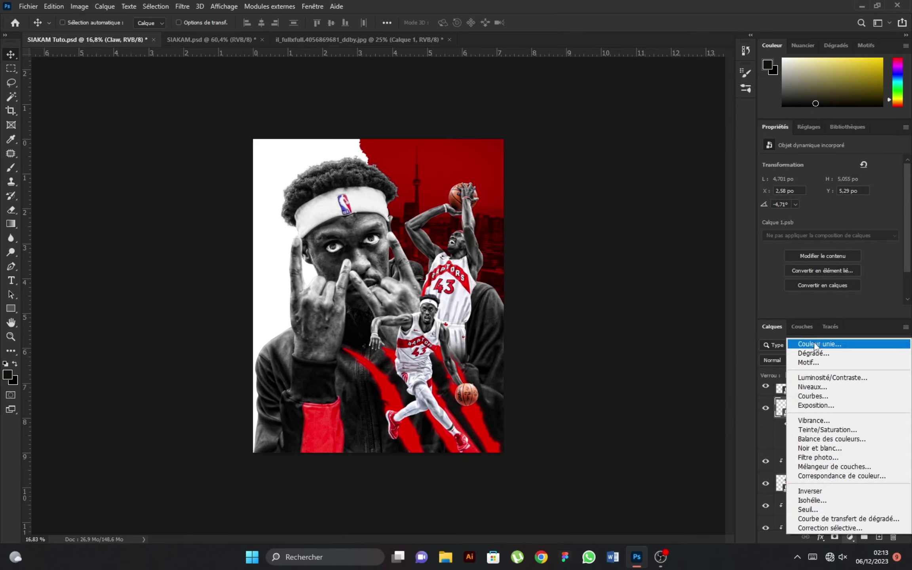
pyautogui.click(819, 346)
pyautogui.click(744, 121)
# Step: Confirm the red fill, set it to Overlay blending, and invert its mask to hide it
pyautogui.click(731, 138)
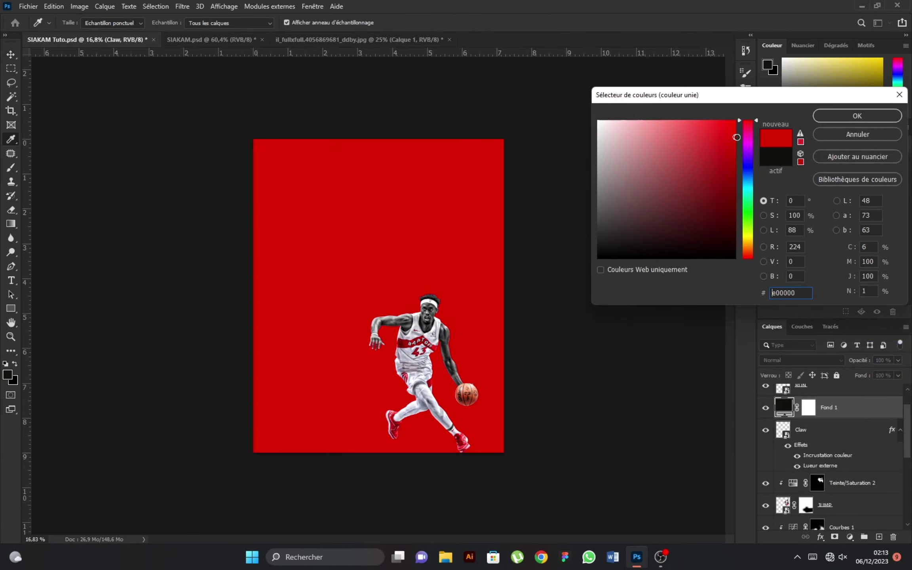
pyautogui.click(834, 120)
pyautogui.click(792, 360)
pyautogui.click(789, 365)
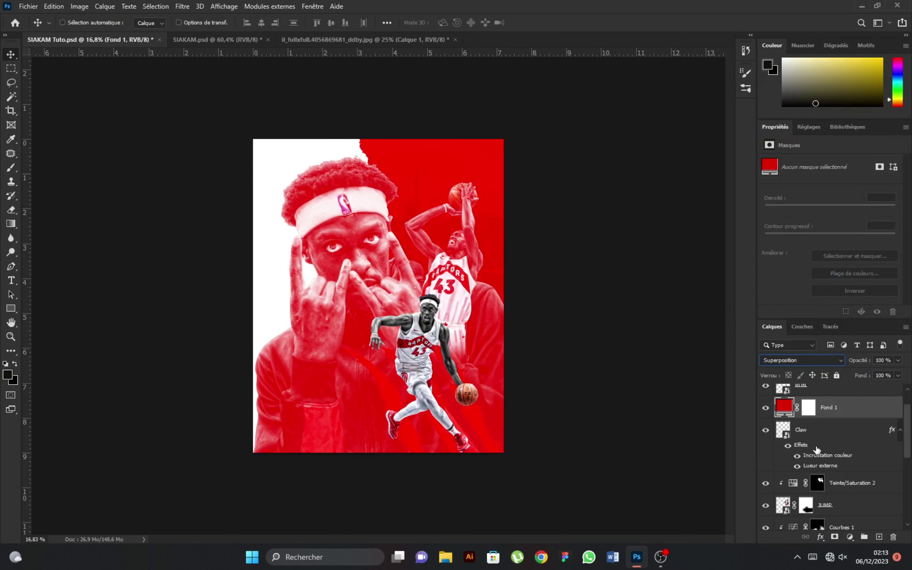
pyautogui.click(808, 408)
pyautogui.click(869, 292)
# Step: Softly brush white at 10% flow on the mask to glow red around the player
pyautogui.click(12, 167)
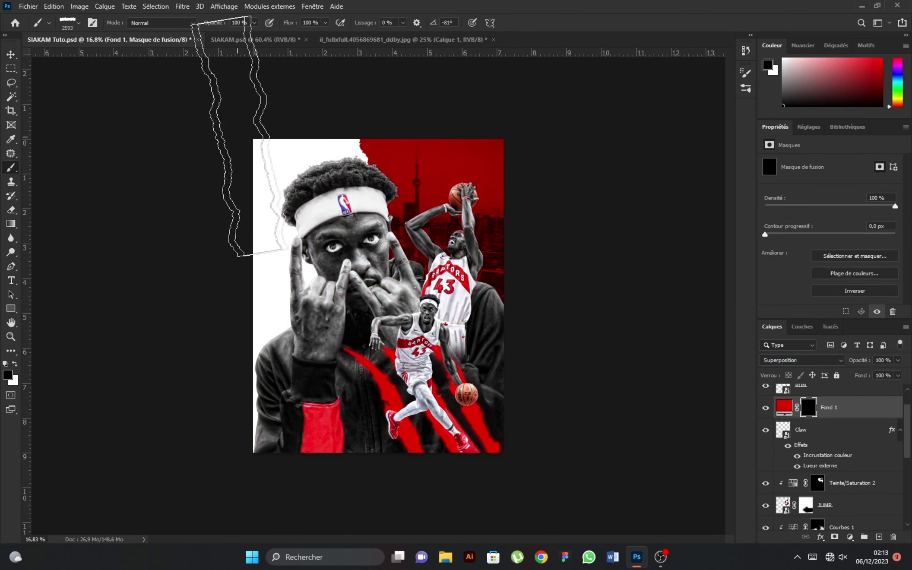
pyautogui.rightClick(427, 251)
pyautogui.click(306, 23)
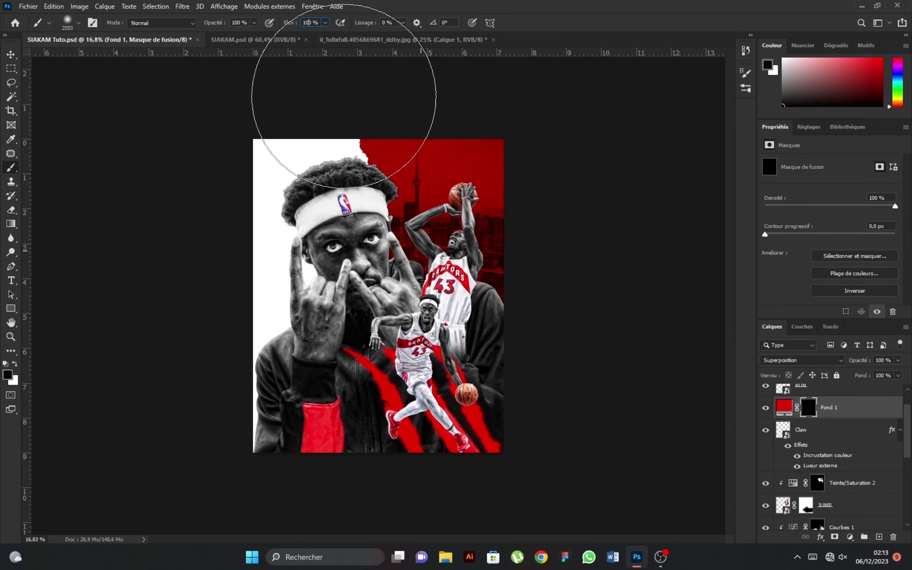
pyautogui.write('10')
pyautogui.press('x')
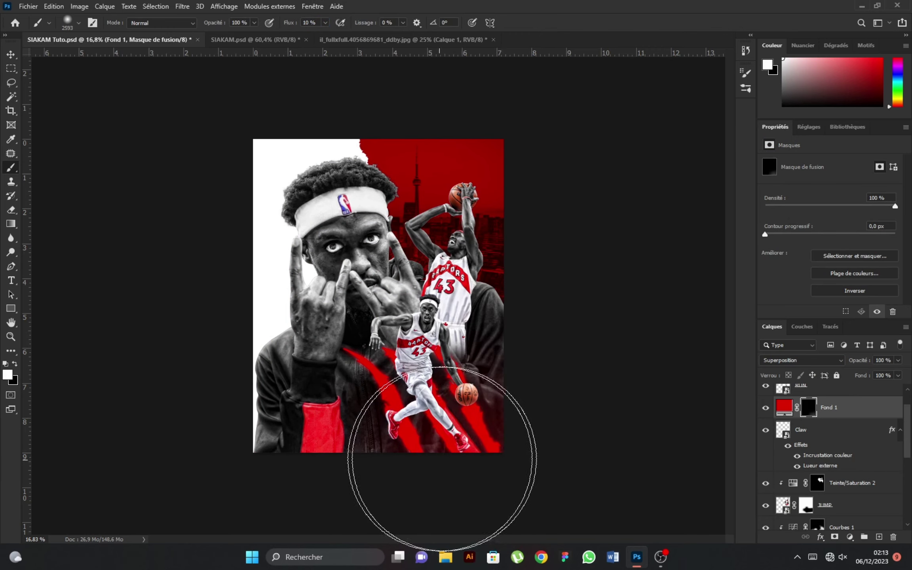
pyautogui.keyDown('alt'); pyautogui.rightClick(441, 449); pyautogui.keyUp('alt')
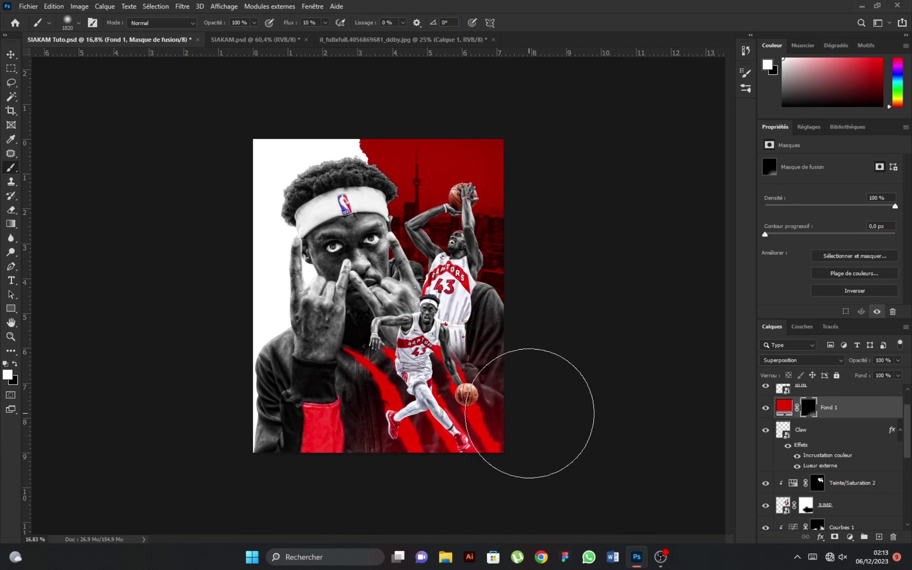
pyautogui.click(10, 55)
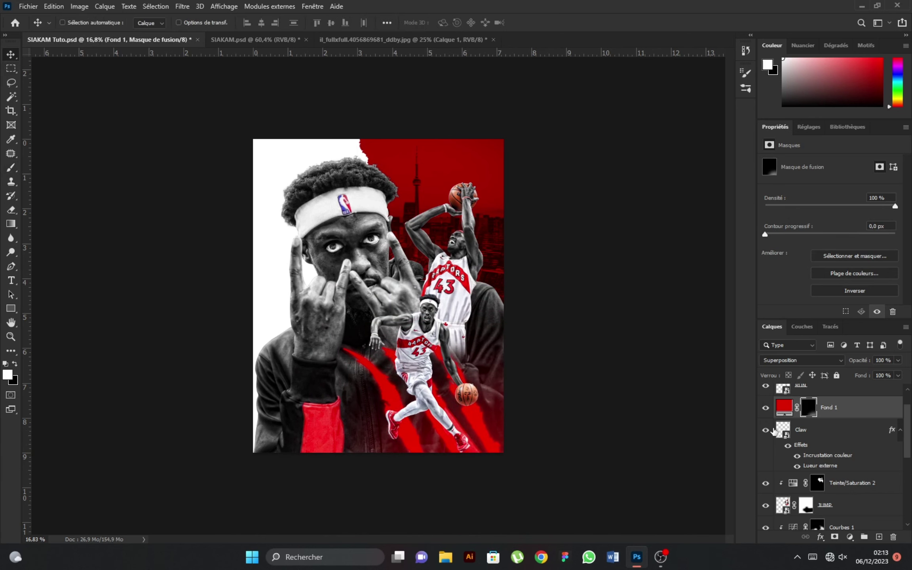
# Step: Place the embedded fire graphic GE (214).png into the poster
pyautogui.click(28, 6)
pyautogui.click(59, 195)
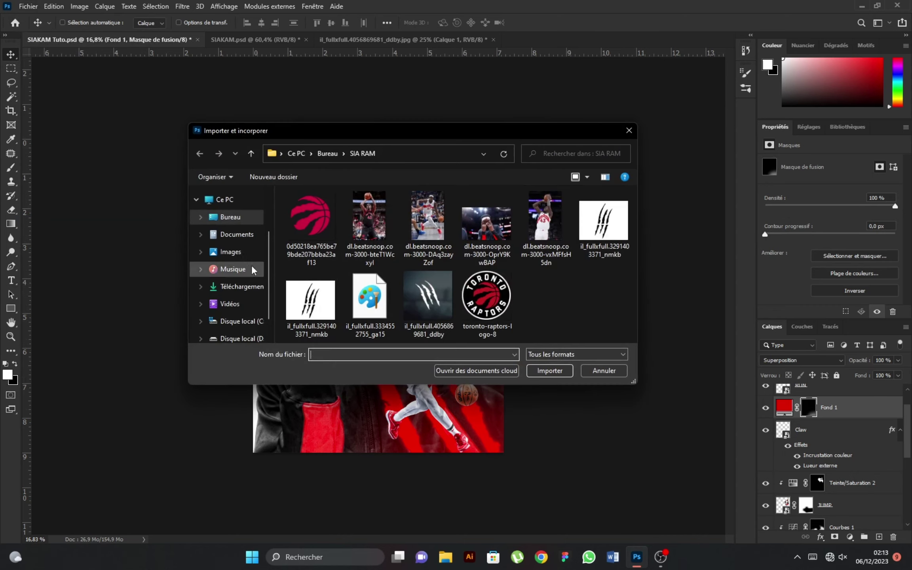
pyautogui.scroll(-3, 435, 293)
pyautogui.scroll(-3, 475, 293)
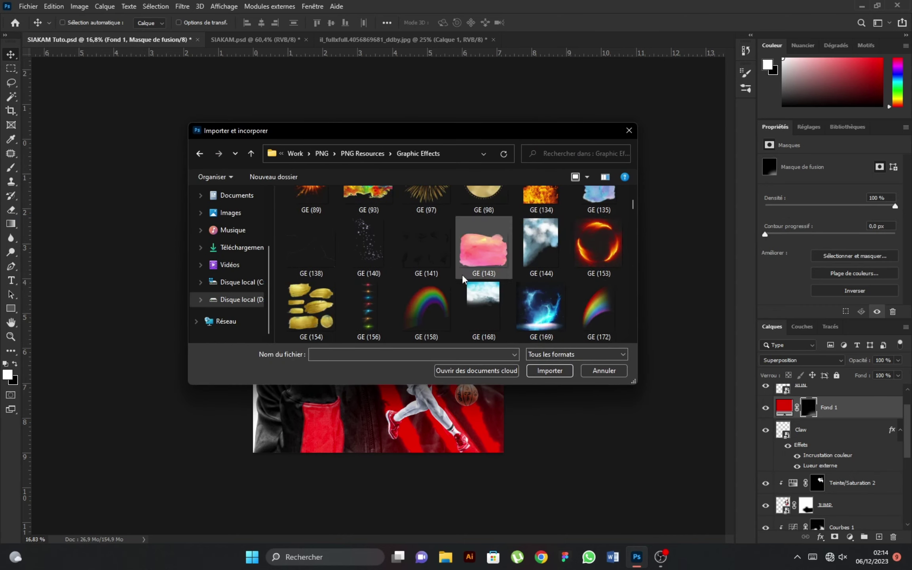
pyautogui.scroll(-3, 483, 294)
pyautogui.click(597, 245)
pyautogui.click(550, 370)
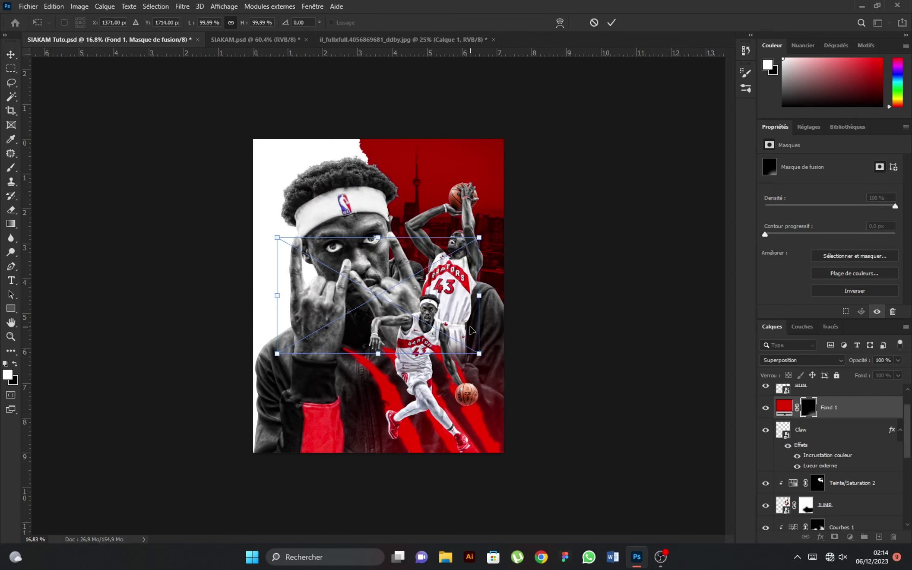
# Step: Move the fire to the bottom-right corner at about 88% and name the layer Fire
pyautogui.moveTo(396, 291)
pyautogui.mouseDown()
pyautogui.moveTo(464, 386)
pyautogui.moveTo(490, 397)
pyautogui.mouseUp()
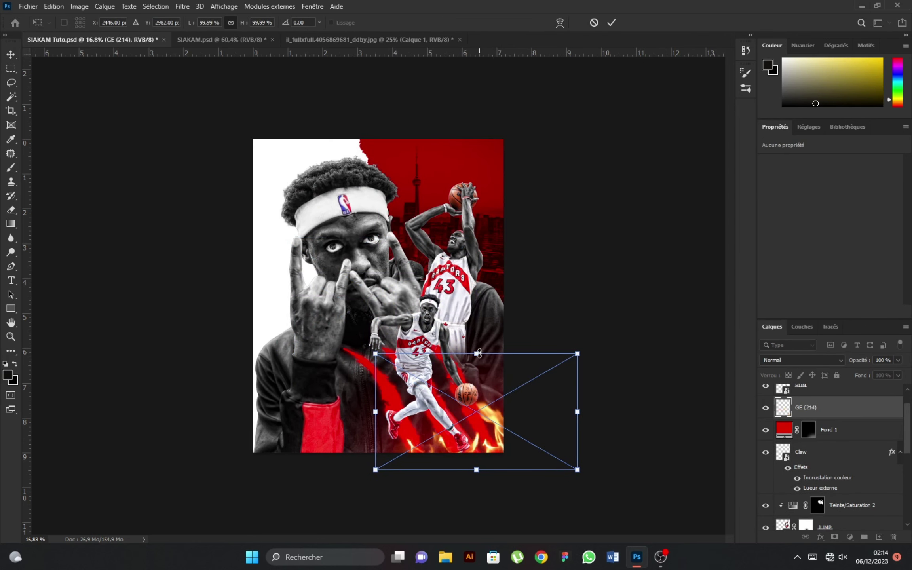
pyautogui.moveTo(479, 354); pyautogui.dragTo(477, 363)
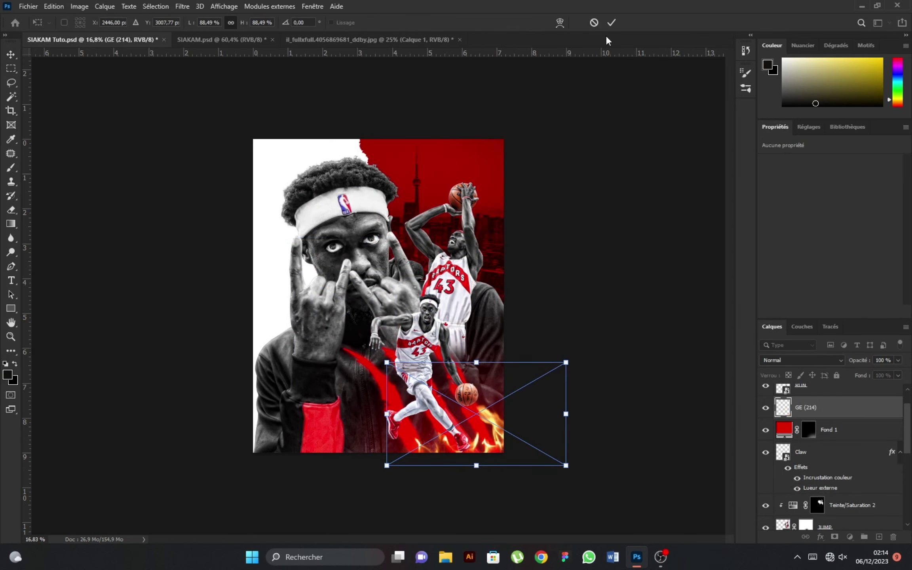
pyautogui.click(612, 23)
pyautogui.click(808, 410)
pyautogui.write('Fire')
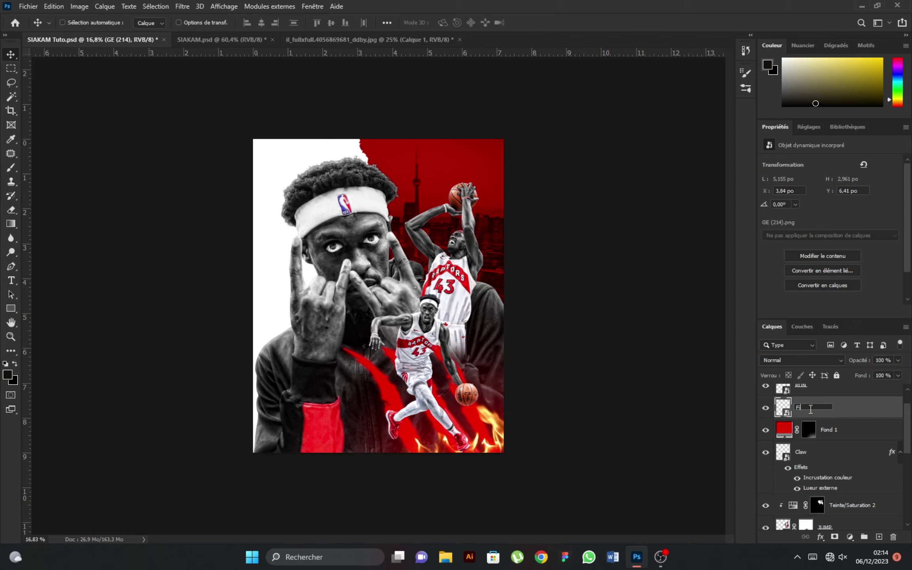
pyautogui.press('Return')
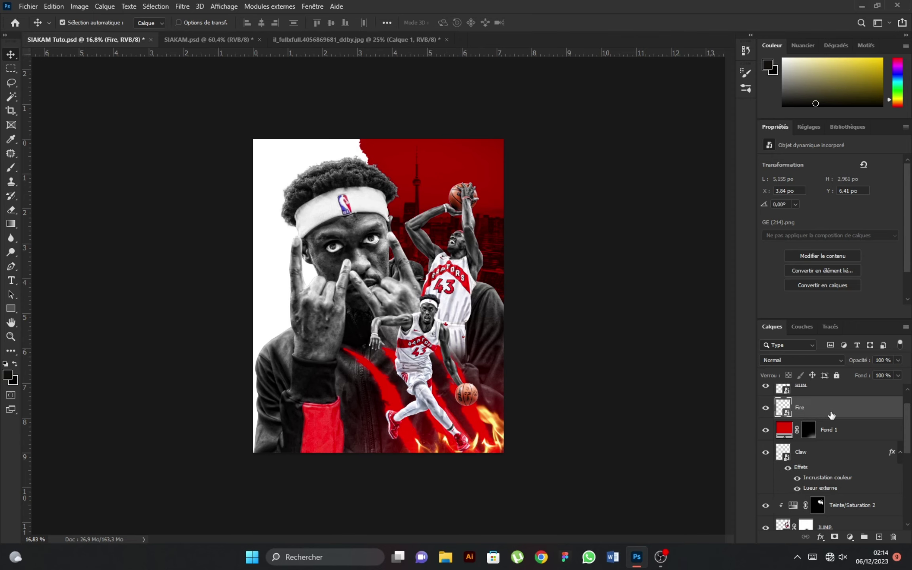
pyautogui.hotkey('ctrl', 'u')
# Step: Colorize the fire red with Teinte 0 and Saturation 94
pyautogui.moveTo(459, 104); pyautogui.dragTo(678, 111)
pyautogui.click(770, 250)
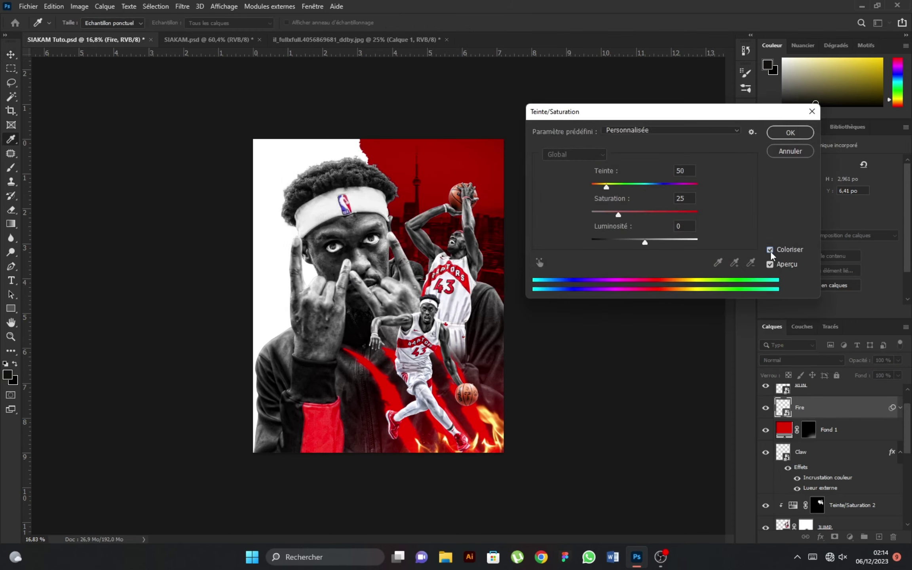
pyautogui.moveTo(607, 186); pyautogui.dragTo(578, 189)
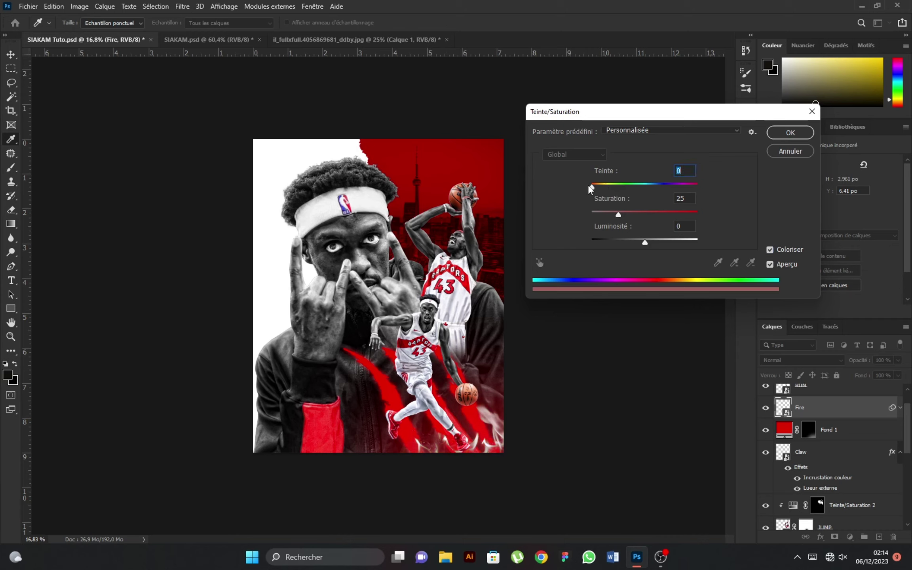
pyautogui.click(691, 211)
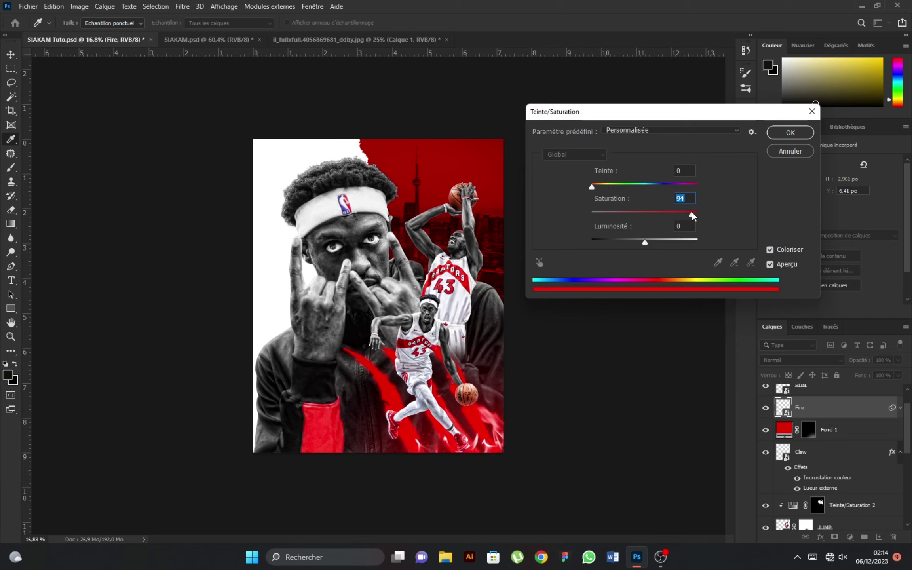
pyautogui.press('Return')
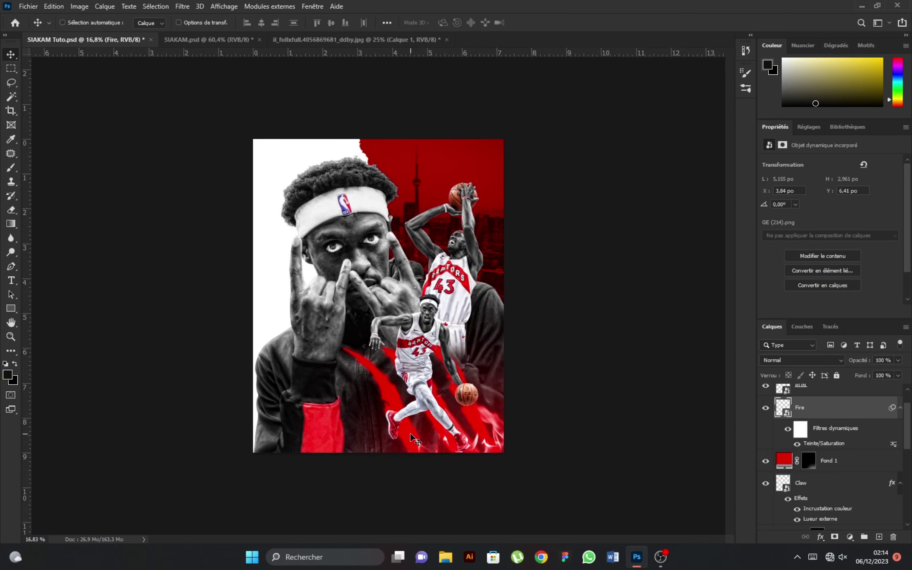
# Step: Close the il_fullxfull claw image without saving changes
pyautogui.scroll(1, 354, 408)
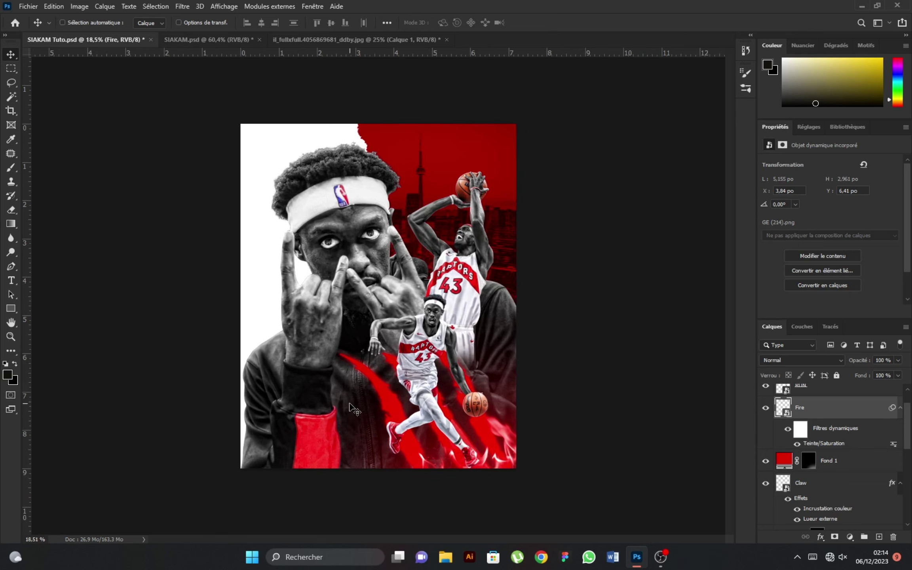
pyautogui.click(447, 40)
pyautogui.click(467, 208)
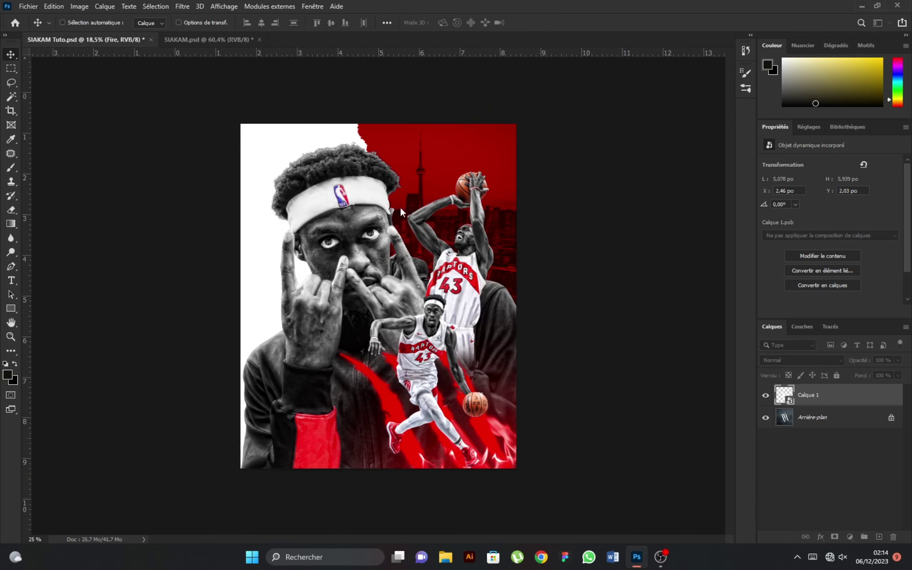
# Step: Open the claw scratch image
pyautogui.click(28, 7)
pyautogui.click(34, 24)
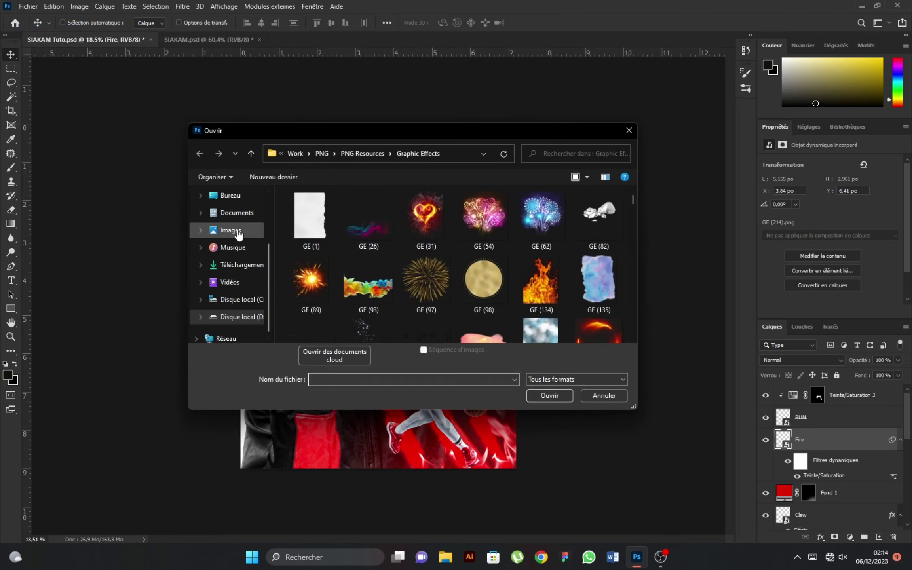
pyautogui.click(603, 226)
pyautogui.click(550, 395)
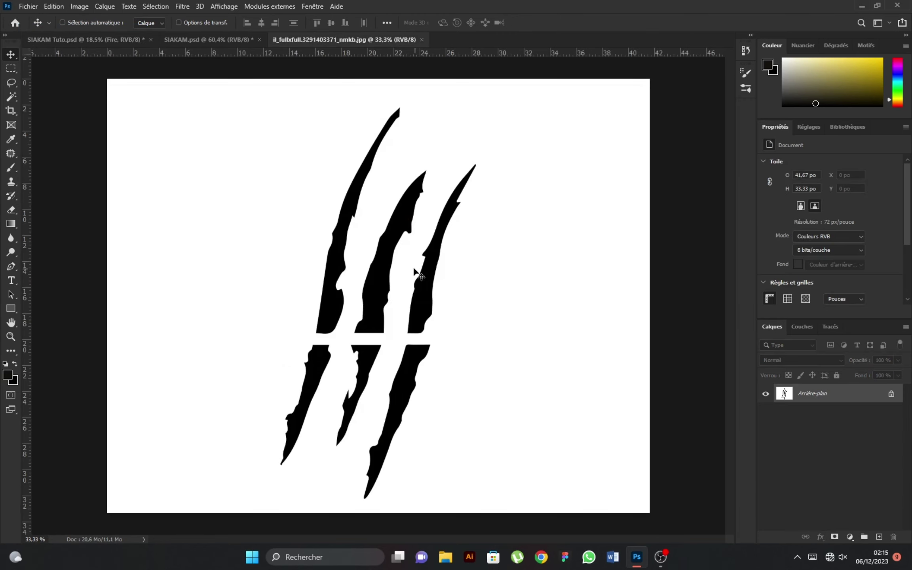
# Step: Magic-wand one claw slash onto its own smart-object layer, drag it into the poster, above Courbes 1
pyautogui.click(11, 97)
pyautogui.click(343, 251)
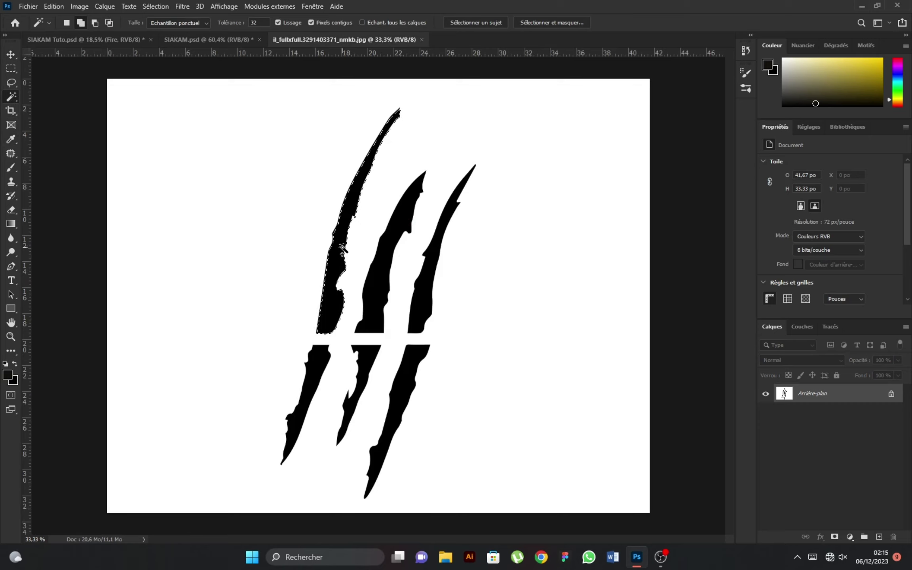
pyautogui.press('v')
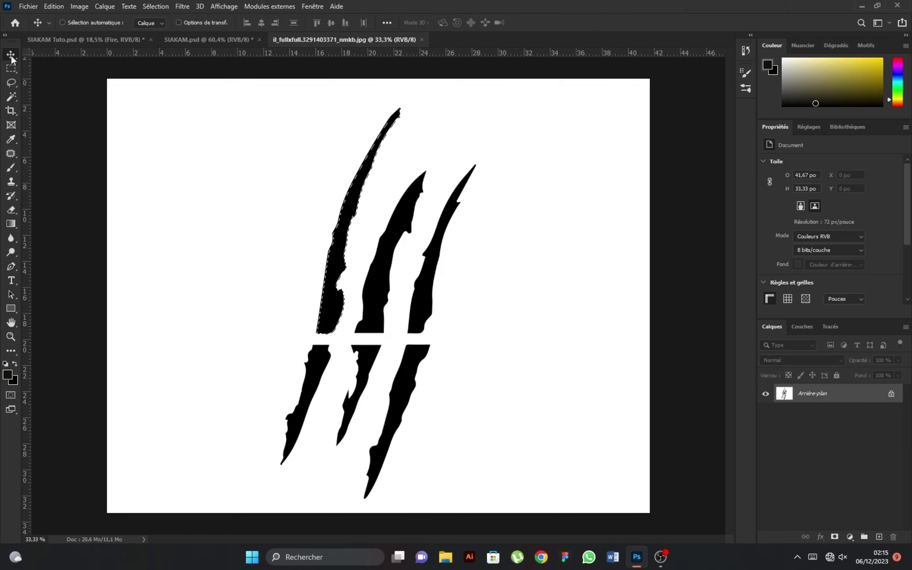
pyautogui.hotkey('ctrl', 'j')
pyautogui.rightClick(863, 397)
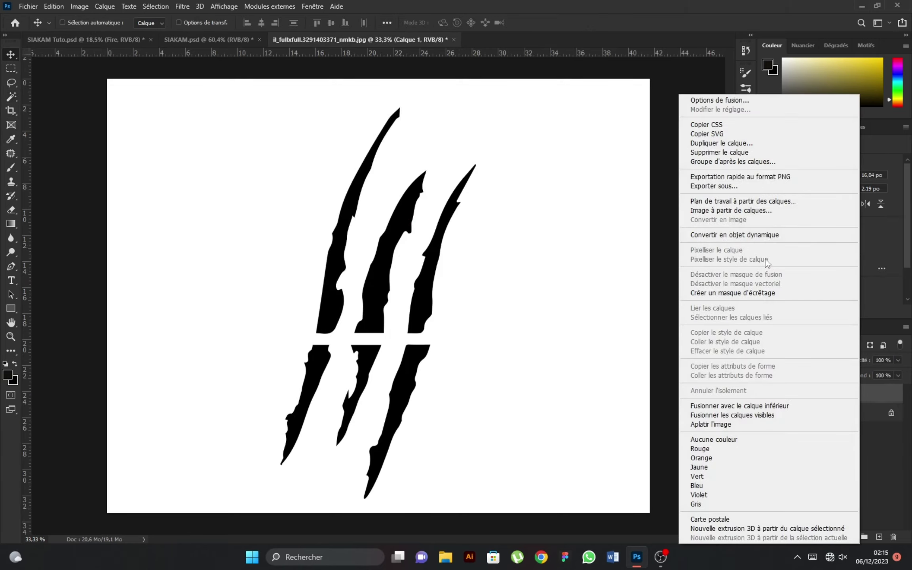
pyautogui.click(708, 233)
pyautogui.moveTo(382, 204)
pyautogui.mouseDown()
pyautogui.moveTo(197, 56)
pyautogui.moveTo(558, 289)
pyautogui.mouseUp()
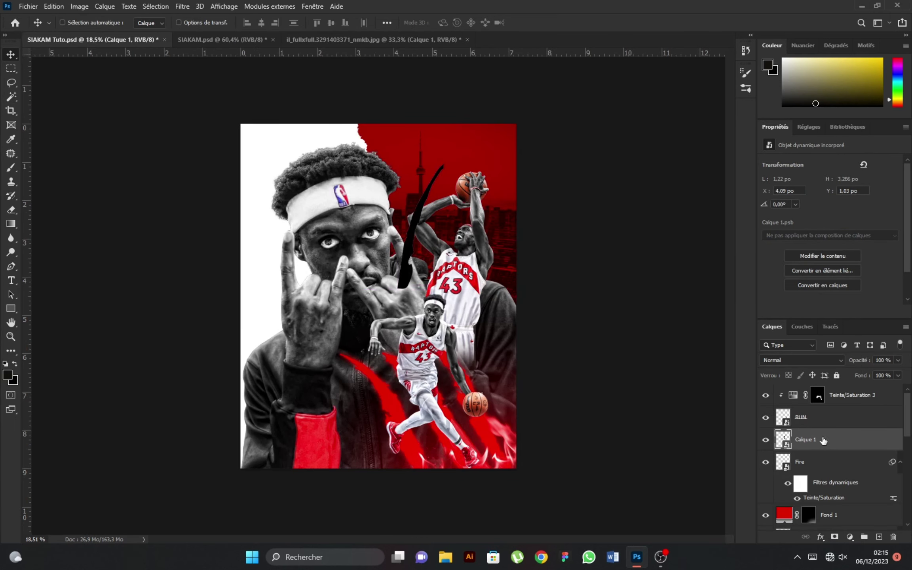
pyautogui.moveTo(786, 440)
pyautogui.mouseDown()
pyautogui.moveTo(802, 511)
pyautogui.moveTo(800, 486)
pyautogui.mouseUp()
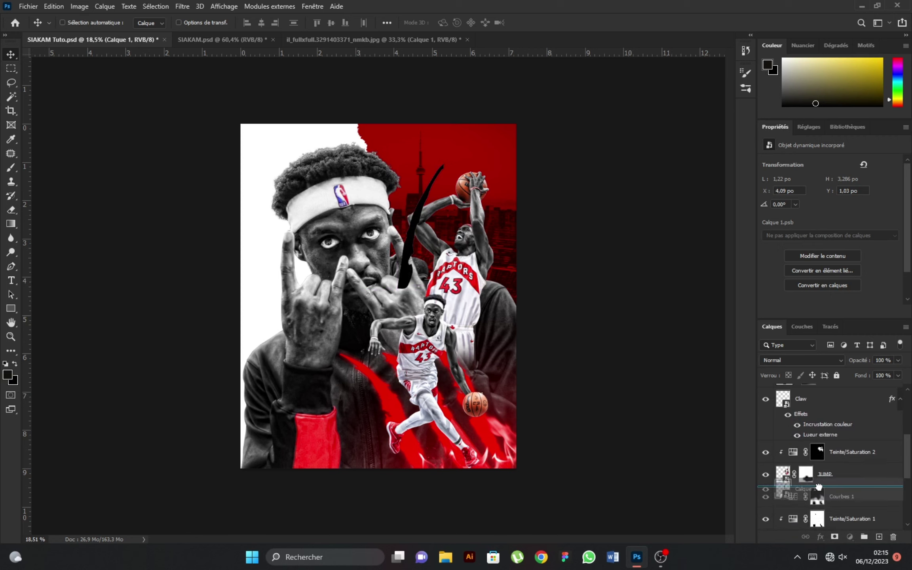
# Step: Flip the claw horizontally, rotate it to 163.27° and size it near the shooting player
pyautogui.hotkey('ctrl', 't')
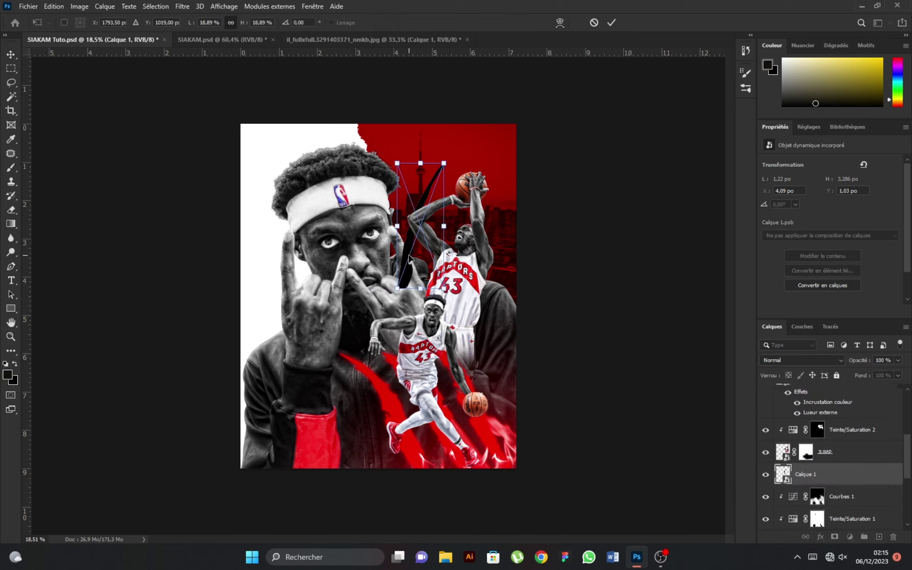
pyautogui.rightClick(406, 255)
pyautogui.click(440, 422)
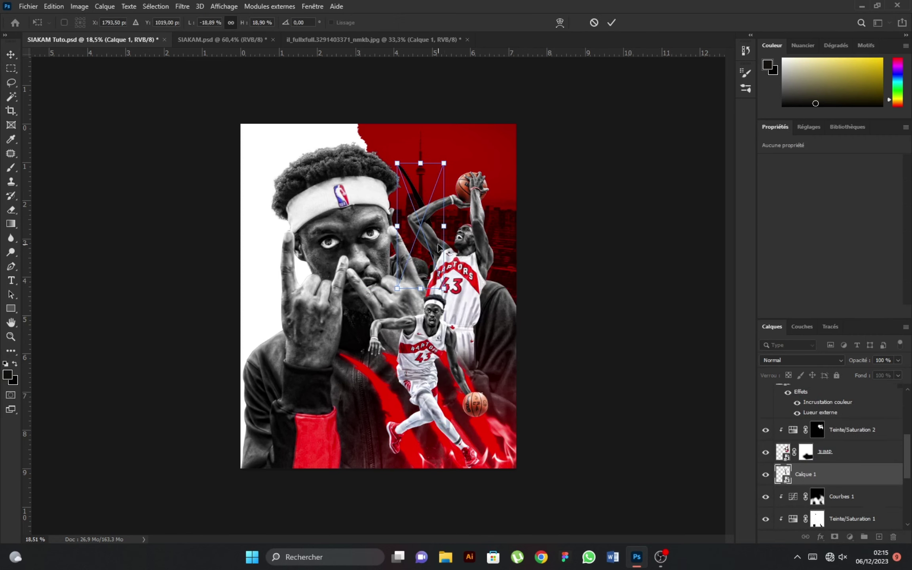
pyautogui.moveTo(438, 248); pyautogui.dragTo(509, 283)
pyautogui.moveTo(533, 163); pyautogui.dragTo(652, 312)
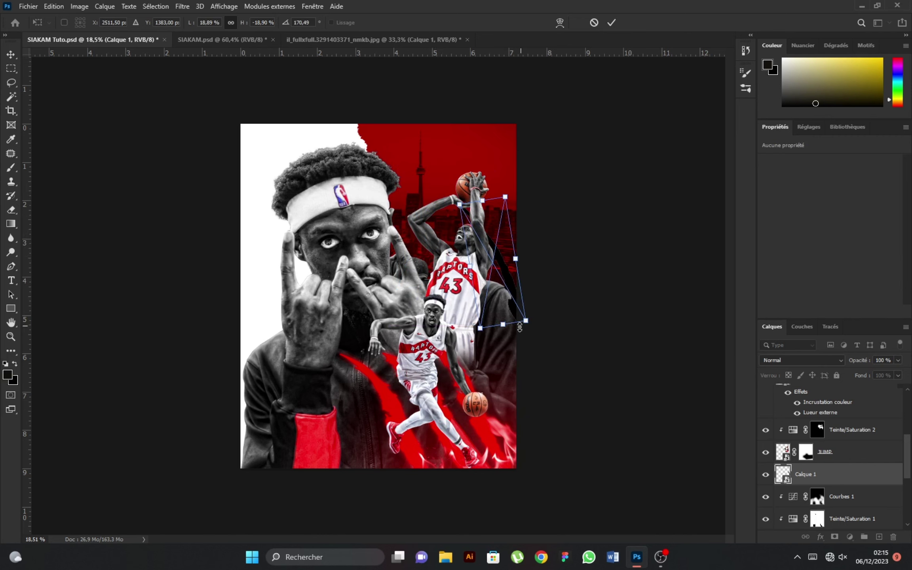
pyautogui.moveTo(520, 327); pyautogui.dragTo(533, 349)
pyautogui.moveTo(513, 297); pyautogui.dragTo(535, 305)
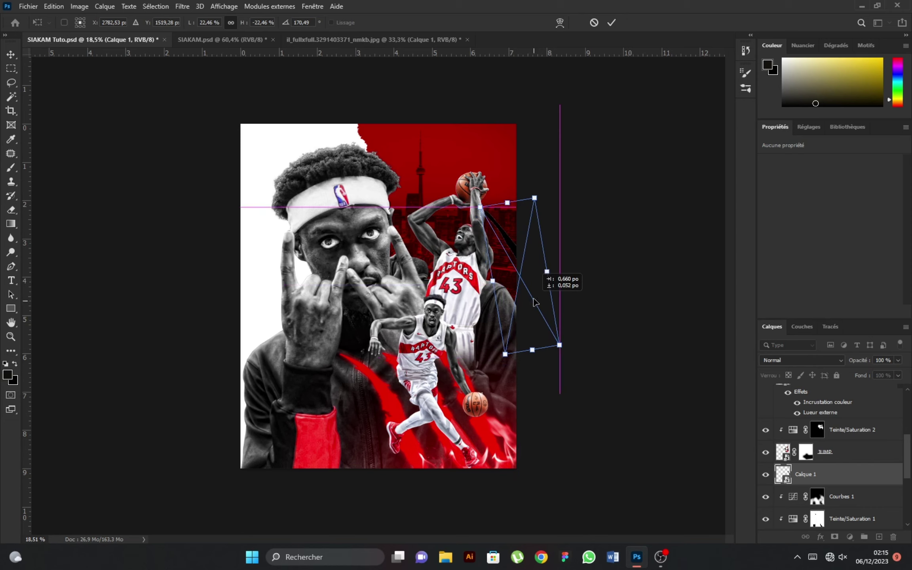
pyautogui.moveTo(559, 347)
pyautogui.mouseDown()
pyautogui.moveTo(531, 313)
pyautogui.moveTo(510, 243)
pyautogui.mouseUp()
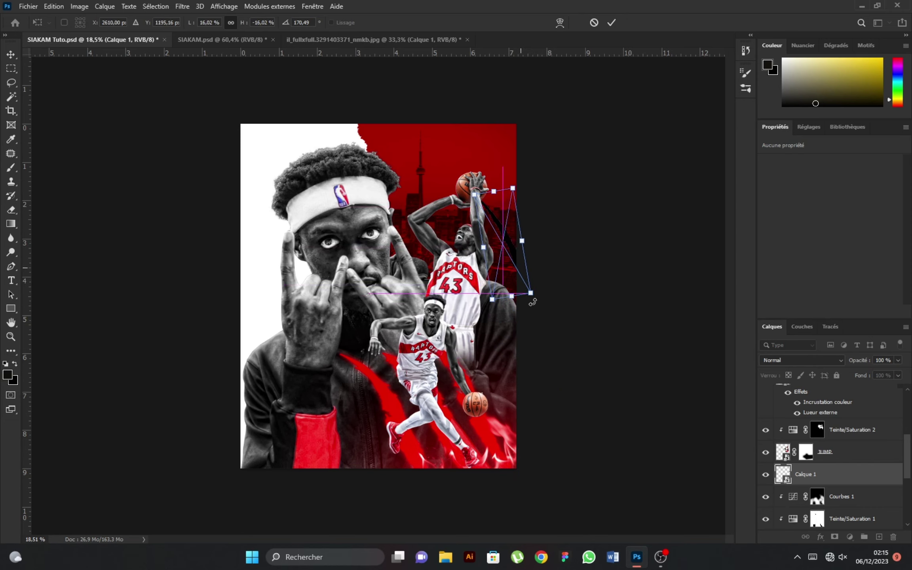
pyautogui.moveTo(532, 297)
pyautogui.mouseDown()
pyautogui.moveTo(539, 306)
pyautogui.moveTo(510, 289)
pyautogui.moveTo(529, 301)
pyautogui.mouseUp()
pyautogui.moveTo(578, 175); pyautogui.dragTo(591, 162)
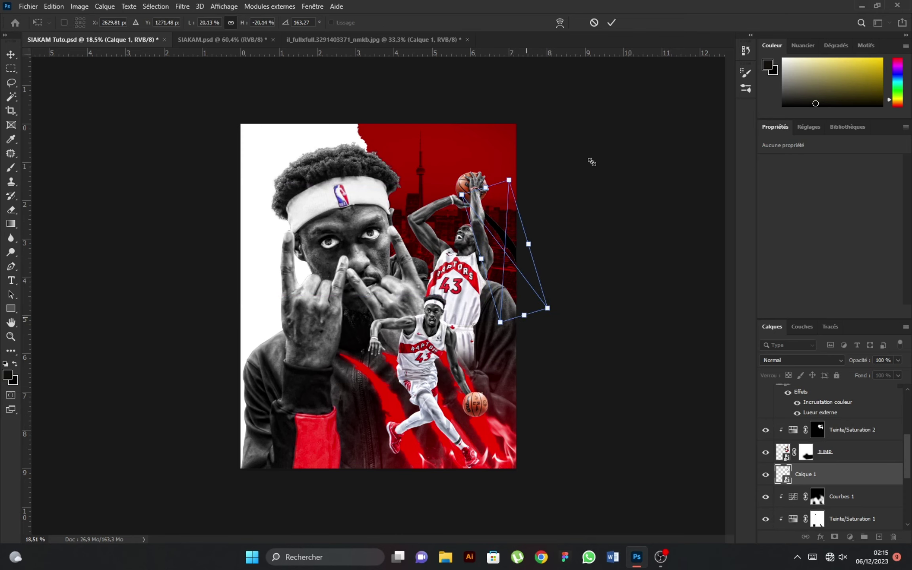
pyautogui.click(611, 22)
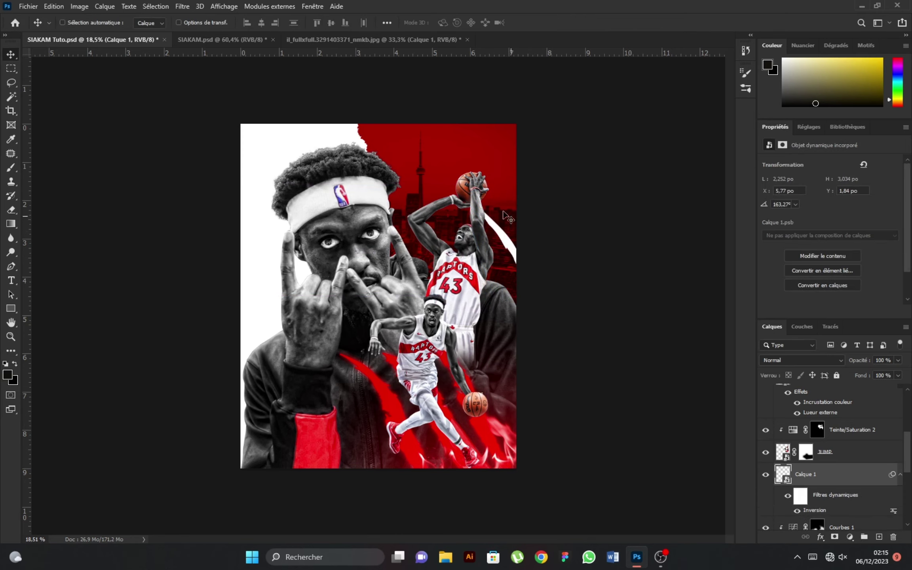
pyautogui.click(401, 42)
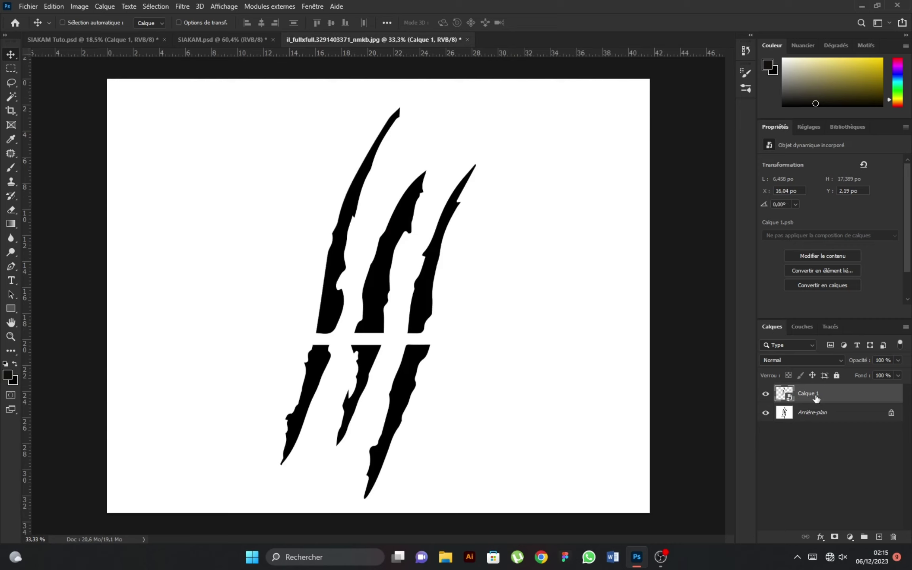
# Step: Copy another claw slash to a new smart-object layer and drag it into the poster
pyautogui.press('Delete')
pyautogui.press('w')
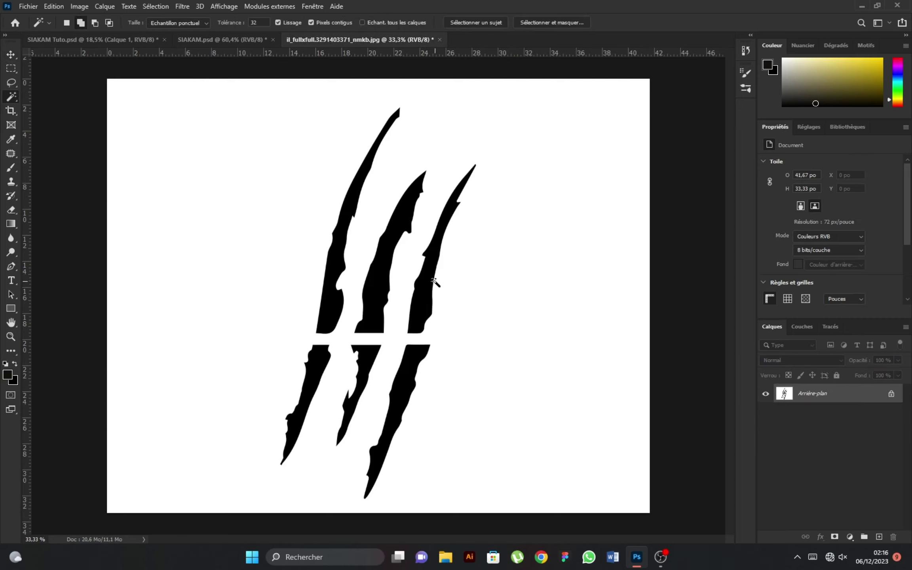
pyautogui.press('v')
pyautogui.hotkey('ctrl', 'z')
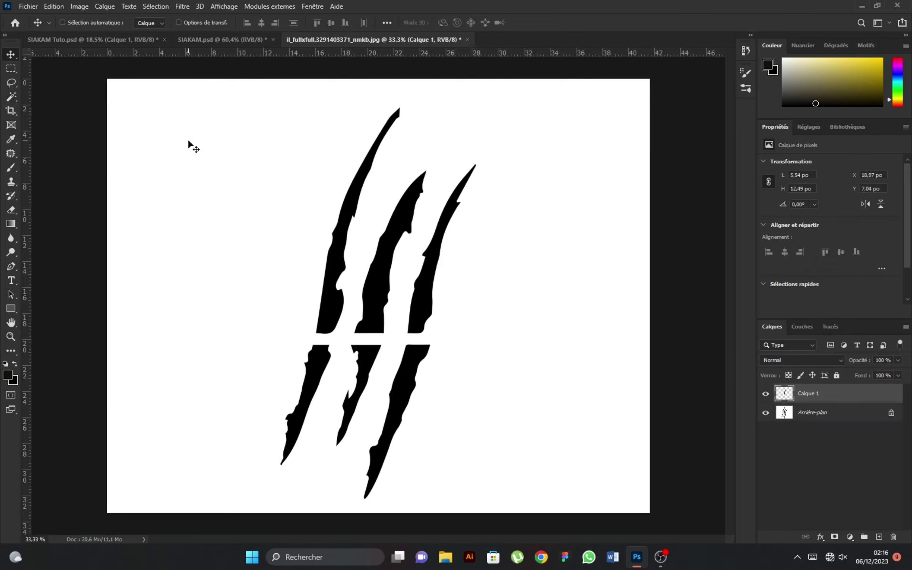
pyautogui.rightClick(827, 409)
pyautogui.click(704, 246)
pyautogui.moveTo(554, 293)
pyautogui.mouseDown()
pyautogui.moveTo(173, 102)
pyautogui.moveTo(401, 268)
pyautogui.mouseUp()
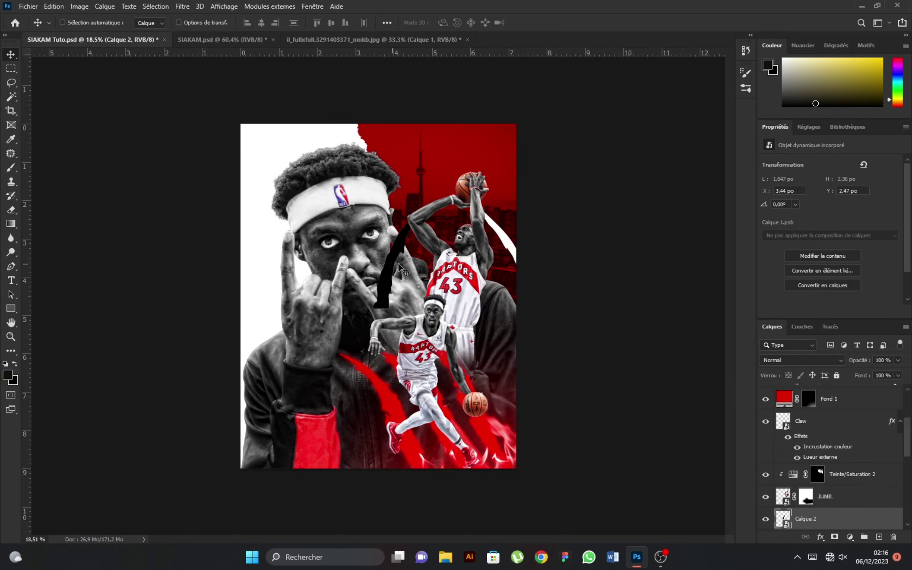
# Step: Flip the second claw horizontally, enlarge it and rotate it to 170.90° along the right edge
pyautogui.hotkey('ctrl', 't')
pyautogui.rightClick(391, 275)
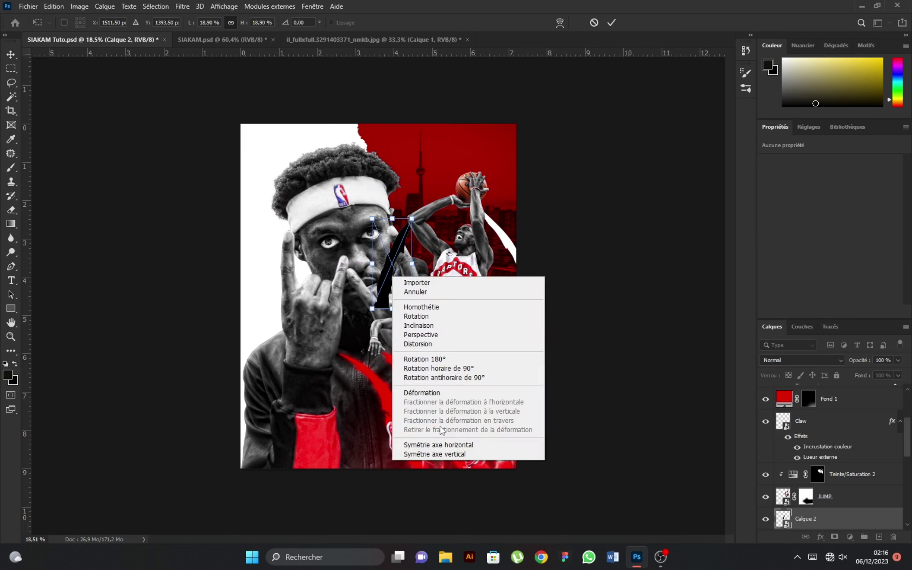
pyautogui.click(436, 445)
pyautogui.moveTo(392, 277); pyautogui.dragTo(503, 425)
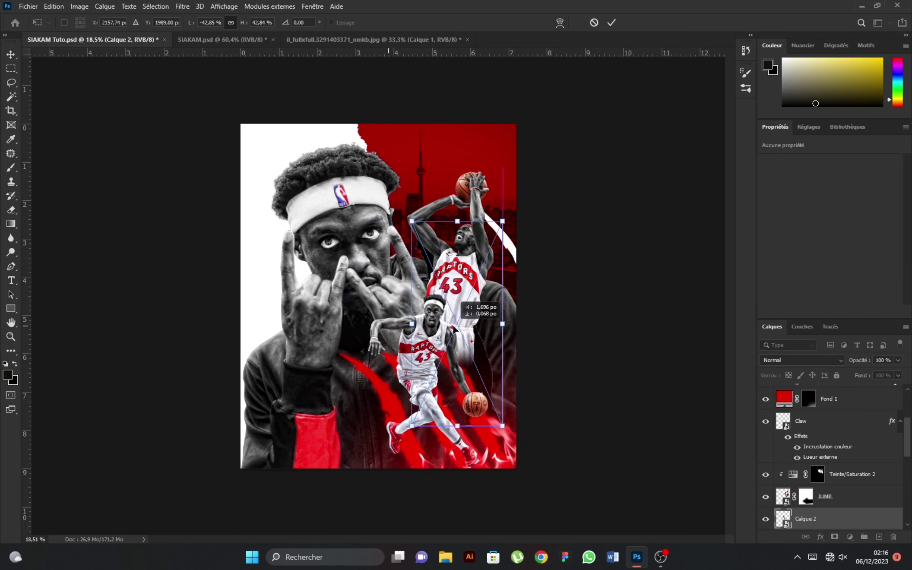
pyautogui.moveTo(558, 236); pyautogui.dragTo(553, 254)
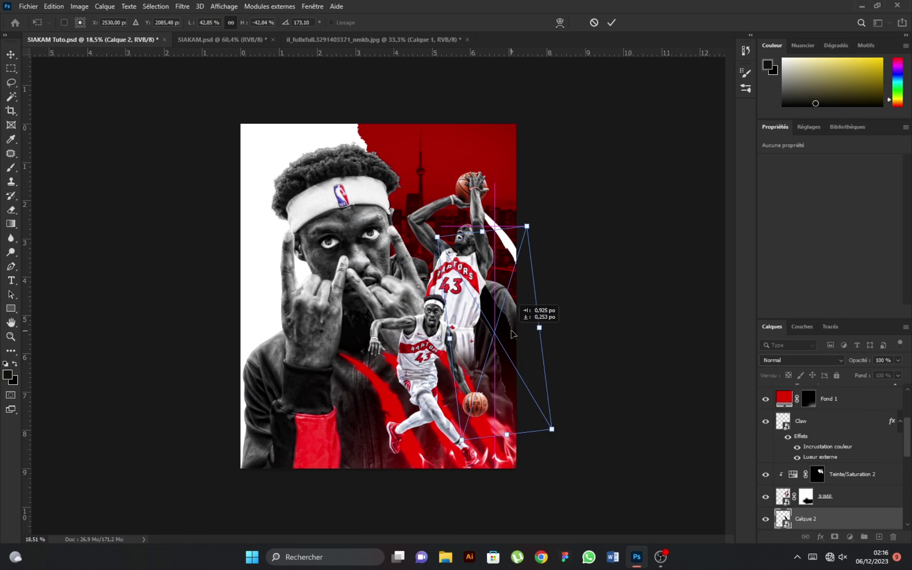
pyautogui.moveTo(469, 313); pyautogui.dragTo(515, 327)
pyautogui.hotkey('ctrl', '-')
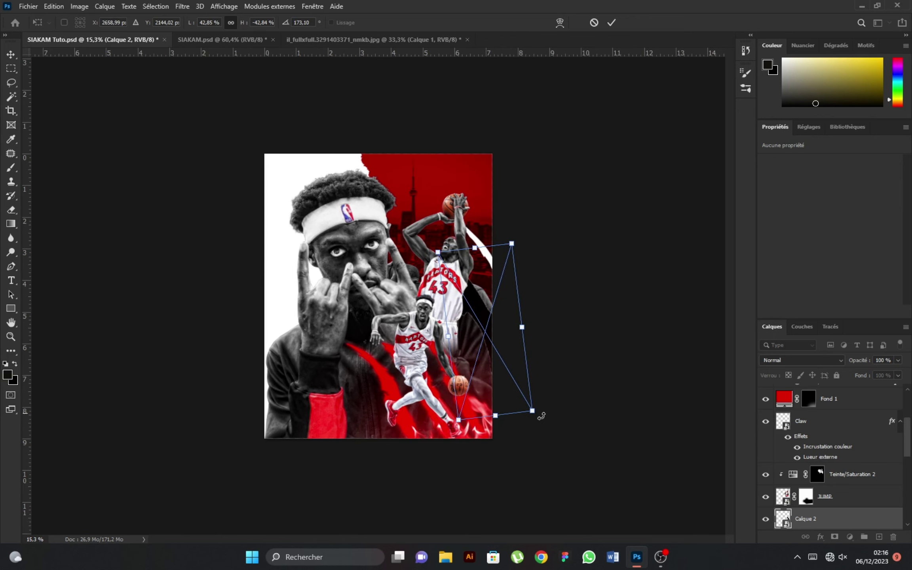
pyautogui.moveTo(563, 396)
pyautogui.mouseDown()
pyautogui.moveTo(577, 386)
pyautogui.moveTo(583, 336)
pyautogui.mouseUp()
pyautogui.moveTo(506, 413); pyautogui.dragTo(511, 420)
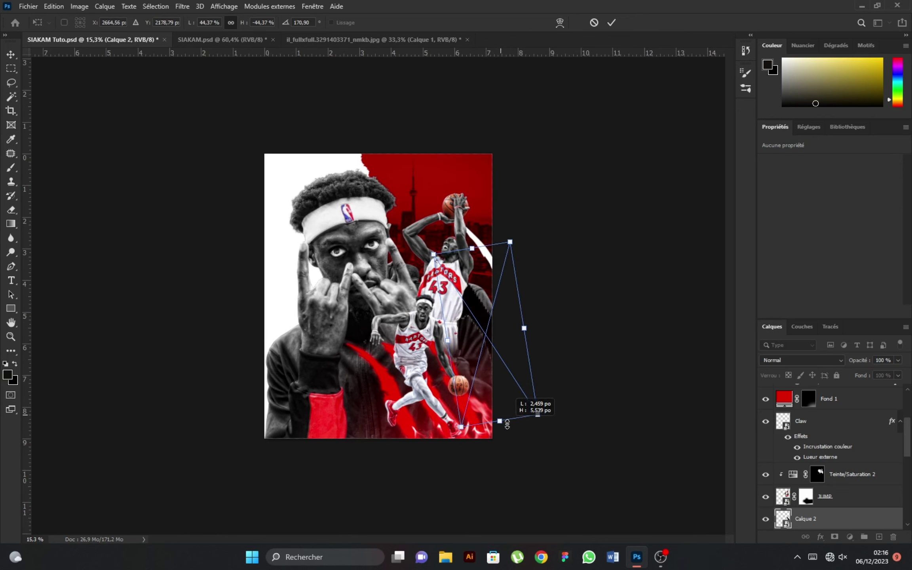
pyautogui.moveTo(507, 348)
pyautogui.mouseDown()
pyautogui.moveTo(521, 351)
pyautogui.moveTo(508, 341)
pyautogui.mouseUp()
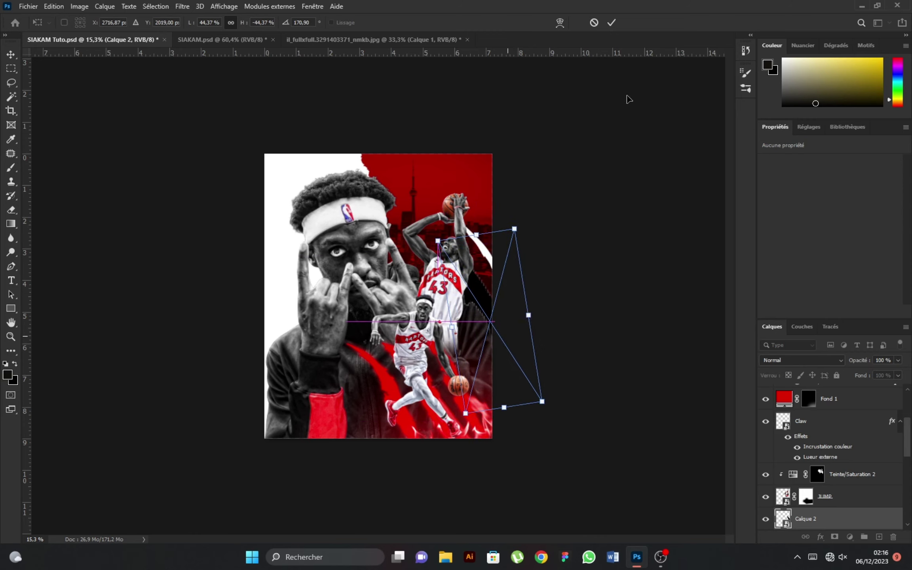
pyautogui.click(611, 23)
# Step: Invert the second claw to white with Ctrl+I
pyautogui.scroll(1, 469, 304)
pyautogui.hotkey('ctrl', 'i')
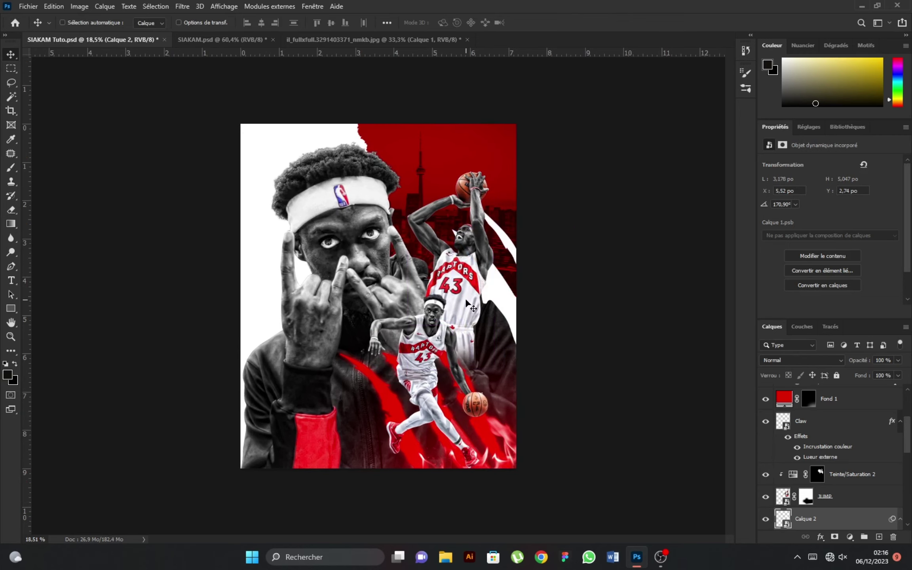
pyautogui.scroll(-1, 481, 271)
# Step: Copy the claw slashes into a smart-object layer and carry them into the SIAKAM Tuto poster
pyautogui.click(320, 40)
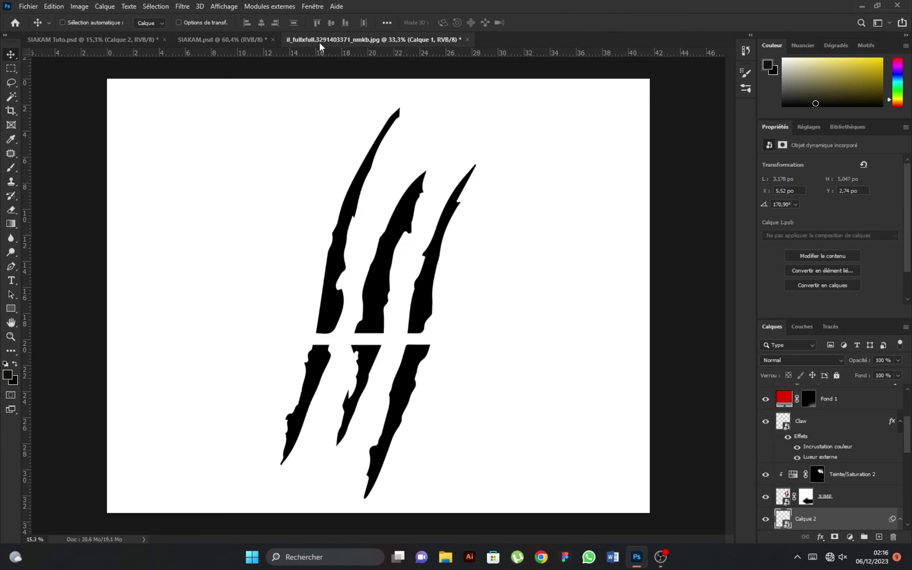
pyautogui.press('Delete')
pyautogui.press('w')
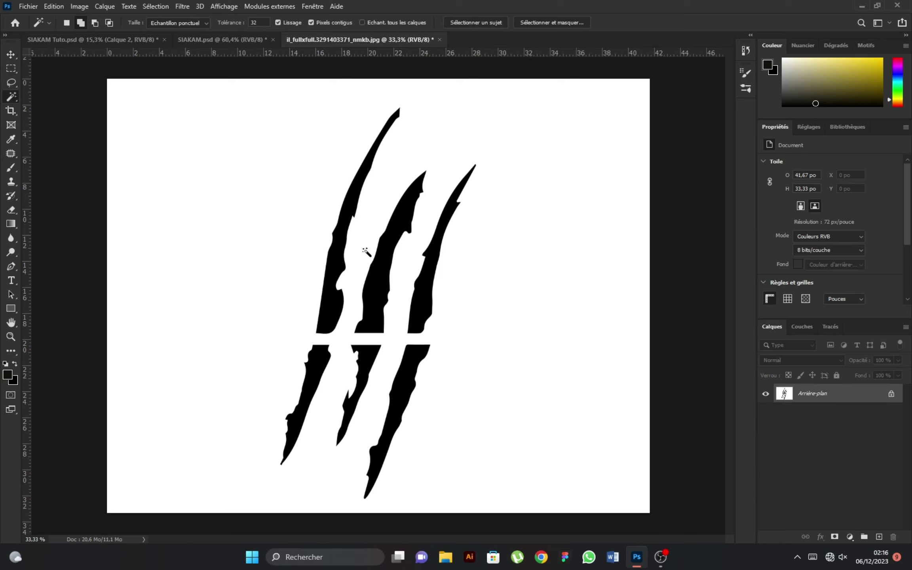
pyautogui.hotkey('ctrl', 'z')
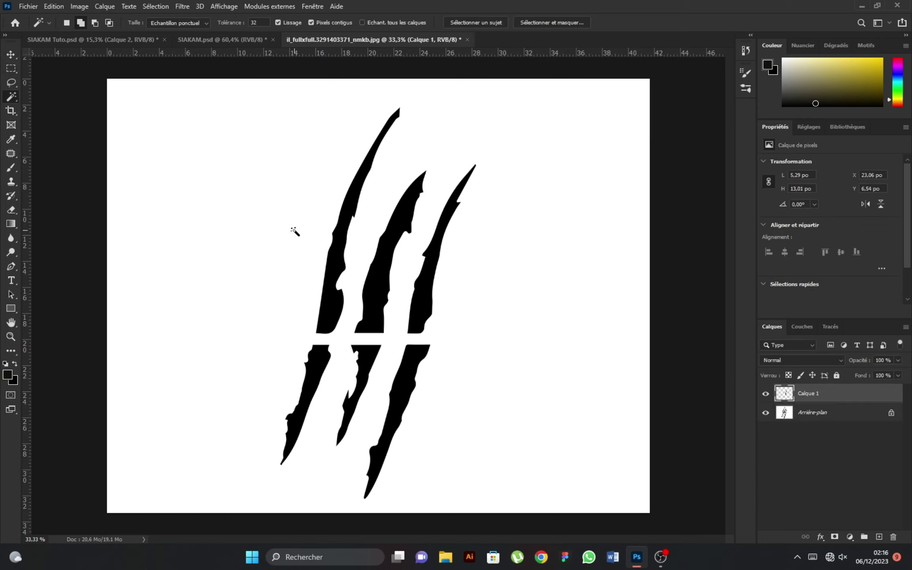
pyautogui.rightClick(804, 401)
pyautogui.click(673, 238)
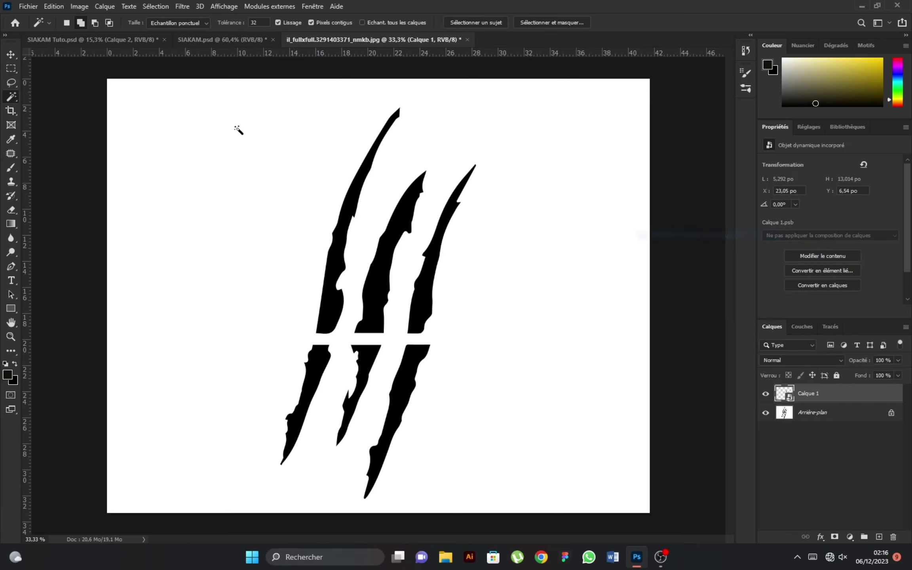
pyautogui.click(11, 54)
pyautogui.moveTo(376, 222); pyautogui.dragTo(402, 269)
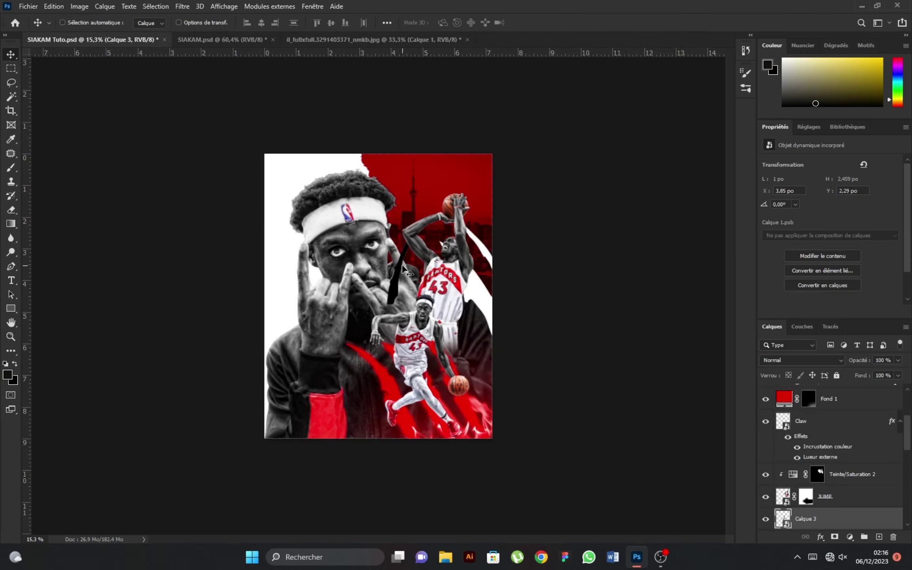
# Step: Flip the Calque 3 claw slashes horizontally, enlarge them and rotate them to 167.50°
pyautogui.hotkey('ctrl', 't')
pyautogui.rightClick(402, 266)
pyautogui.click(420, 436)
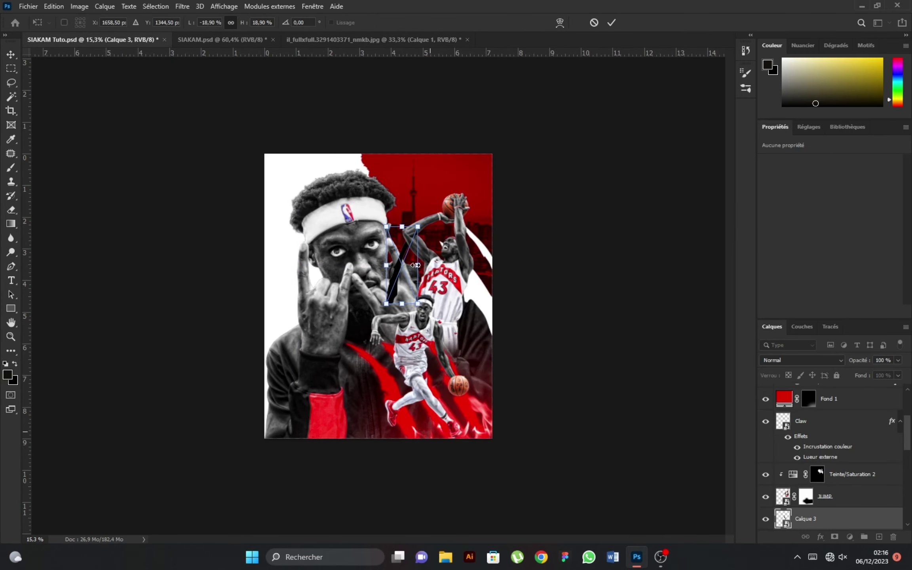
pyautogui.moveTo(405, 306)
pyautogui.mouseDown()
pyautogui.moveTo(463, 384)
pyautogui.moveTo(469, 465)
pyautogui.mouseUp()
pyautogui.moveTo(475, 378); pyautogui.dragTo(484, 362)
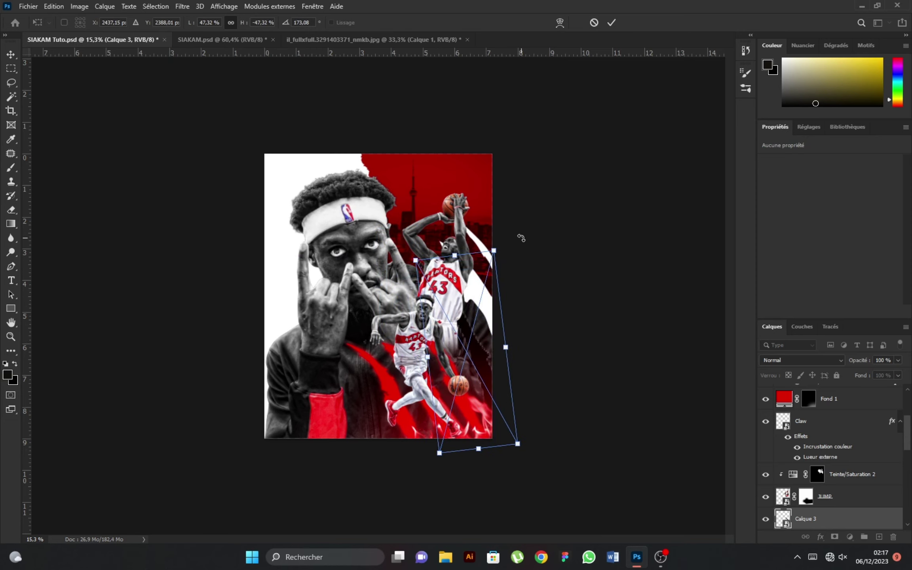
pyautogui.moveTo(521, 238); pyautogui.dragTo(515, 212)
pyautogui.moveTo(506, 336); pyautogui.dragTo(503, 322)
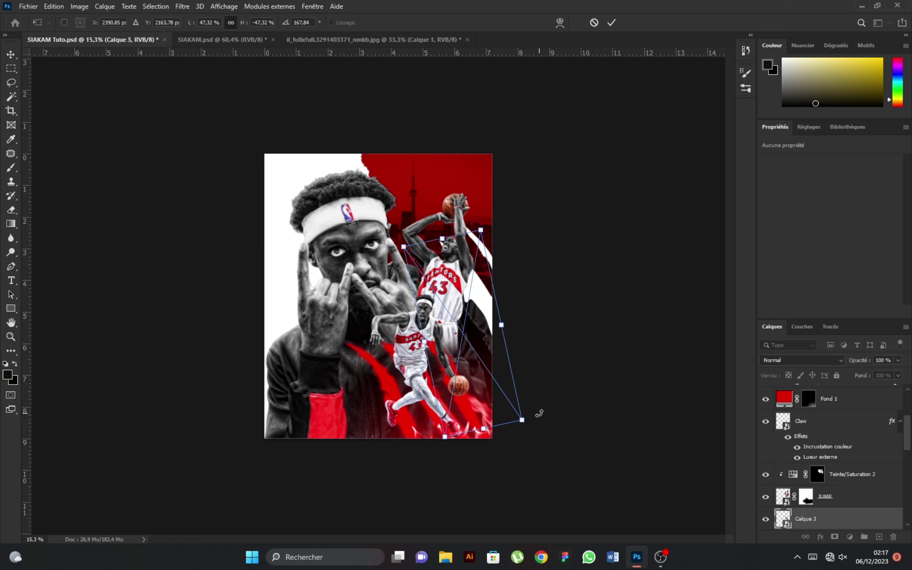
pyautogui.moveTo(539, 413); pyautogui.dragTo(554, 396)
pyautogui.moveTo(484, 359); pyautogui.dragTo(481, 357)
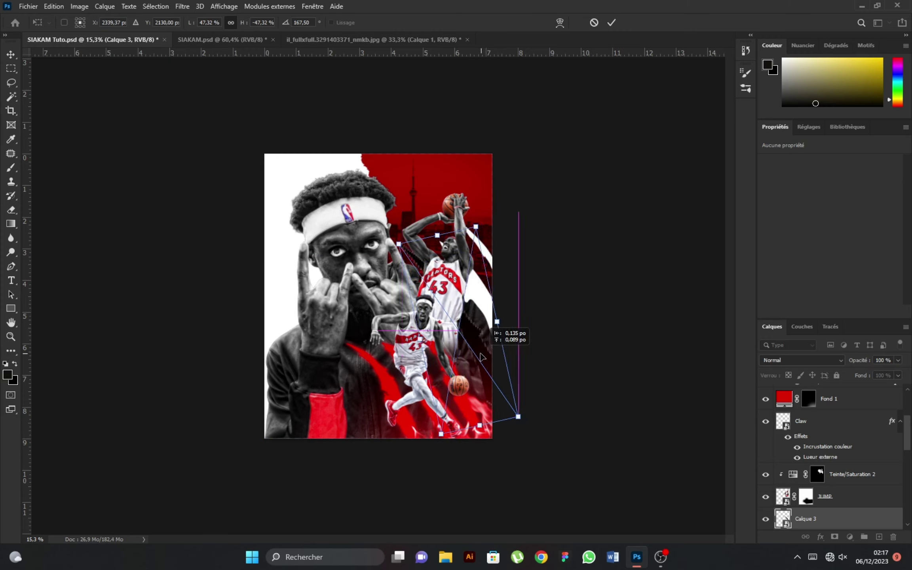
pyautogui.click(612, 22)
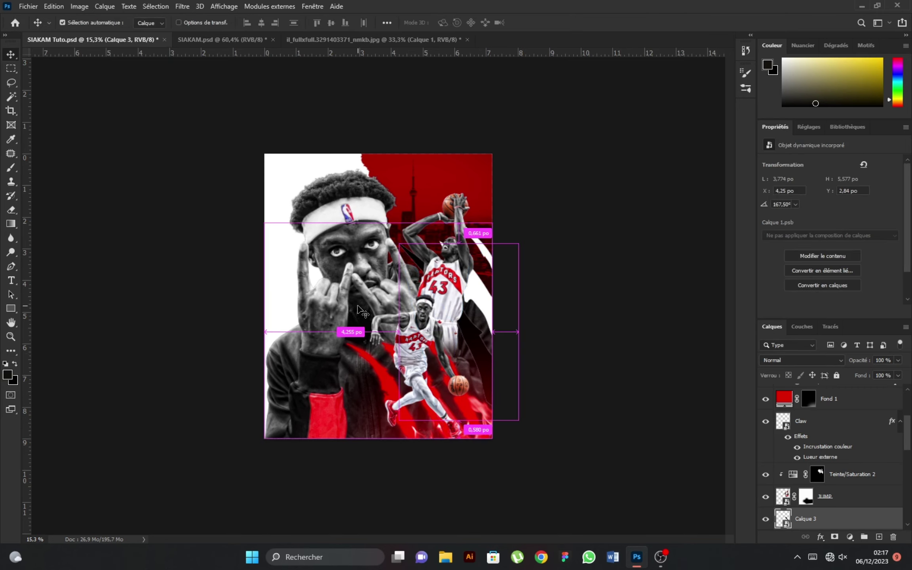
pyautogui.scroll(-2, 422, 259)
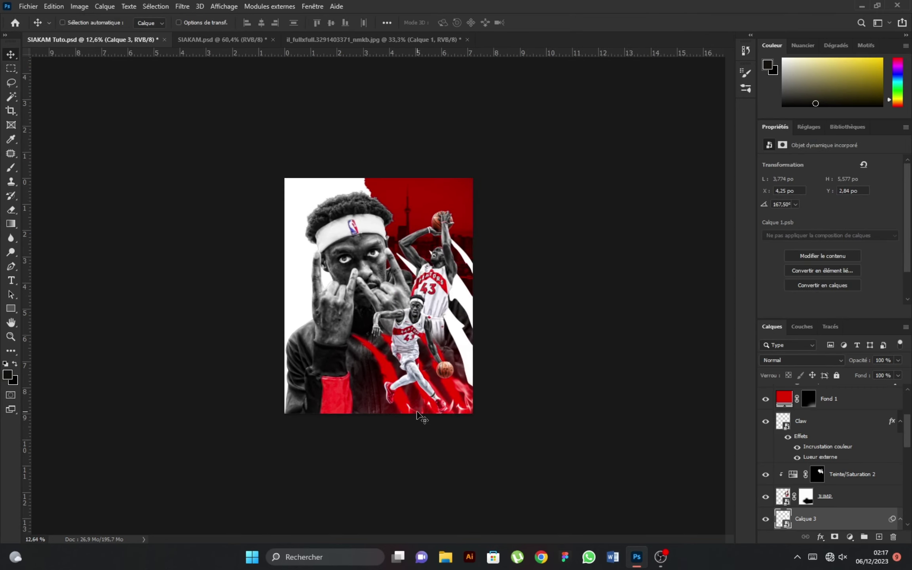
pyautogui.scroll(1, 480, 402)
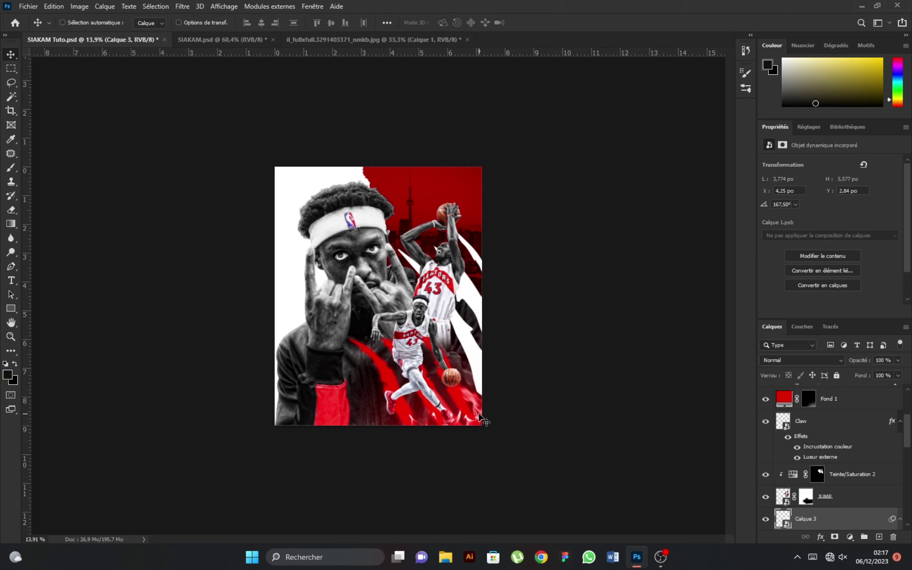
pyautogui.scroll(1, 453, 424)
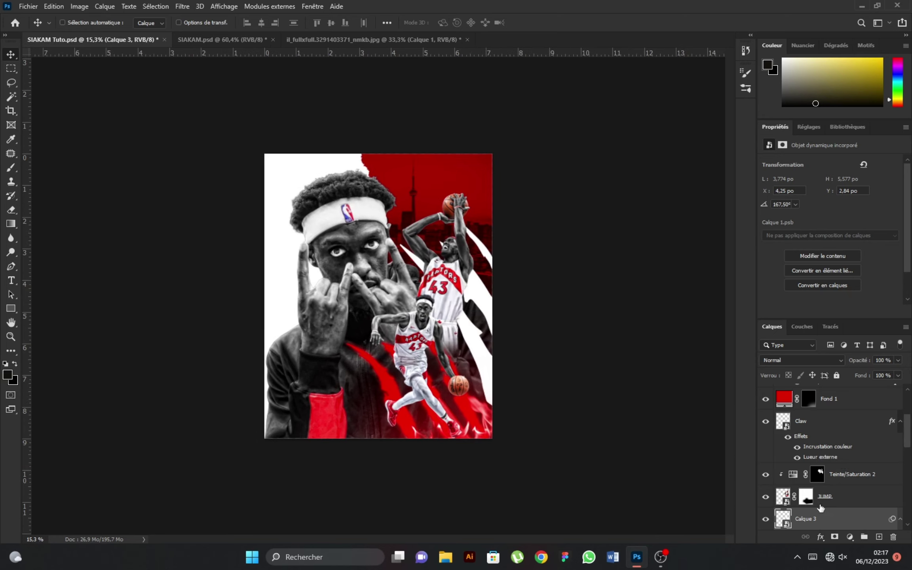
# Step: Shift the jumping player slightly right and reposition the Calque 2 claw slashes
pyautogui.scroll(-2, 820, 508)
pyautogui.scroll(-1, 820, 508)
pyautogui.click(826, 429)
pyautogui.keyDown('shift'); pyautogui.click(851, 407); pyautogui.keyUp('shift')
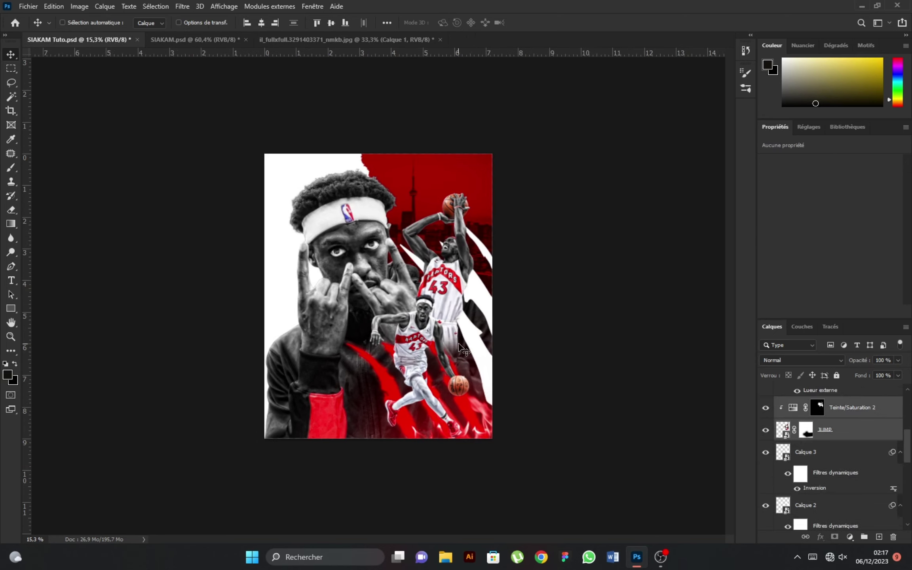
pyautogui.moveTo(459, 348); pyautogui.dragTo(463, 345)
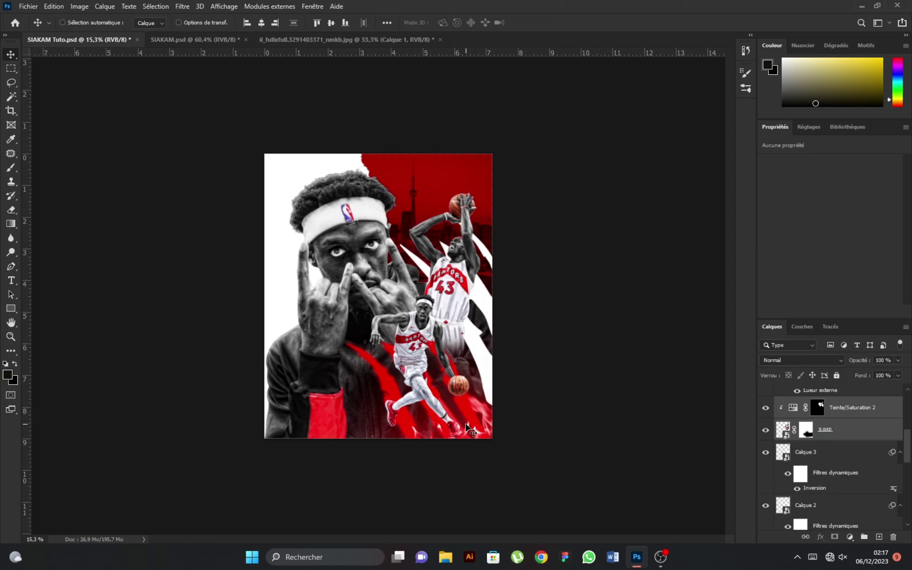
pyautogui.click(819, 509)
pyautogui.moveTo(517, 322); pyautogui.dragTo(491, 310)
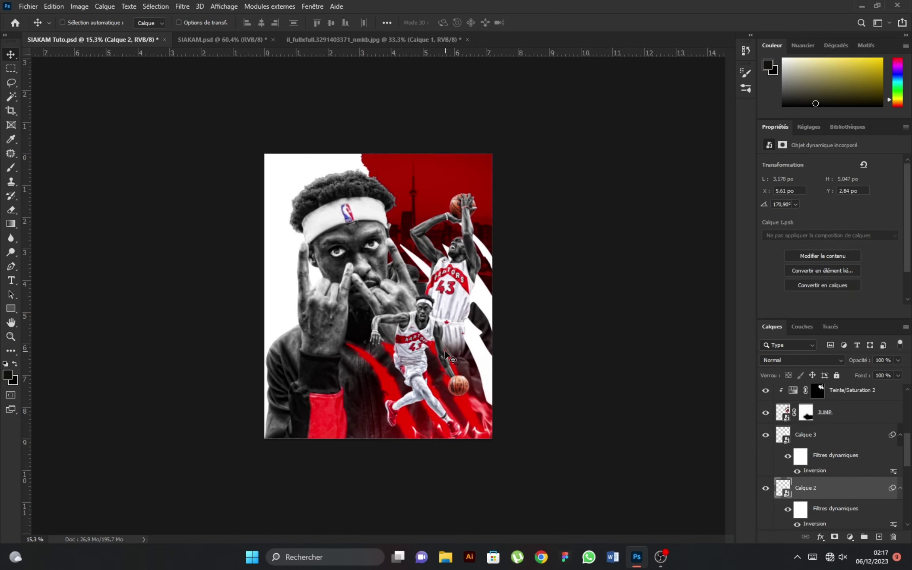
# Step: Group Calque 3 and Calque 2 into a group named Claw
pyautogui.scroll(1, 371, 349)
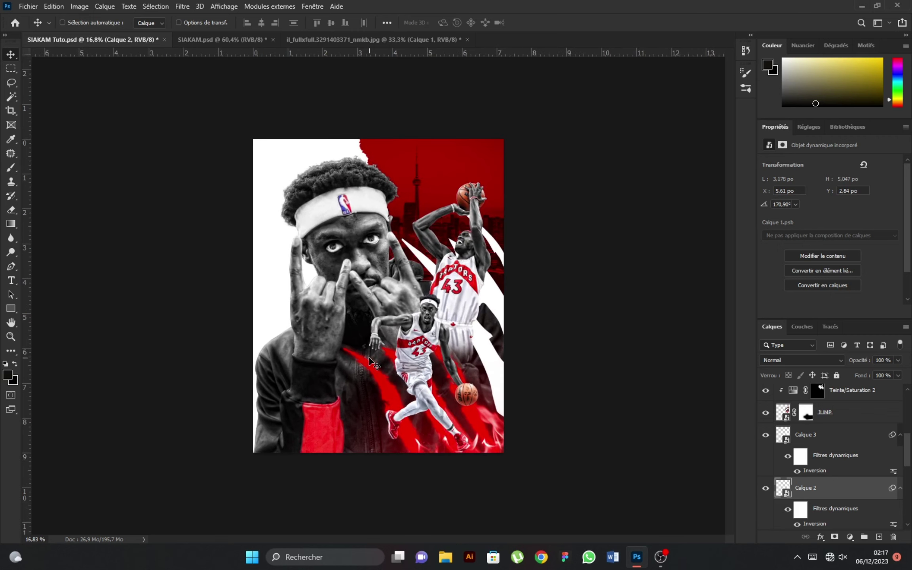
pyautogui.scroll(-1, 370, 348)
pyautogui.scroll(1, 371, 348)
pyautogui.click(827, 434)
pyautogui.scroll(1, 826, 455)
pyautogui.keyDown('shift'); pyautogui.click(826, 499); pyautogui.keyUp('shift')
pyautogui.moveTo(827, 499); pyautogui.dragTo(865, 536)
pyautogui.write('Claw')
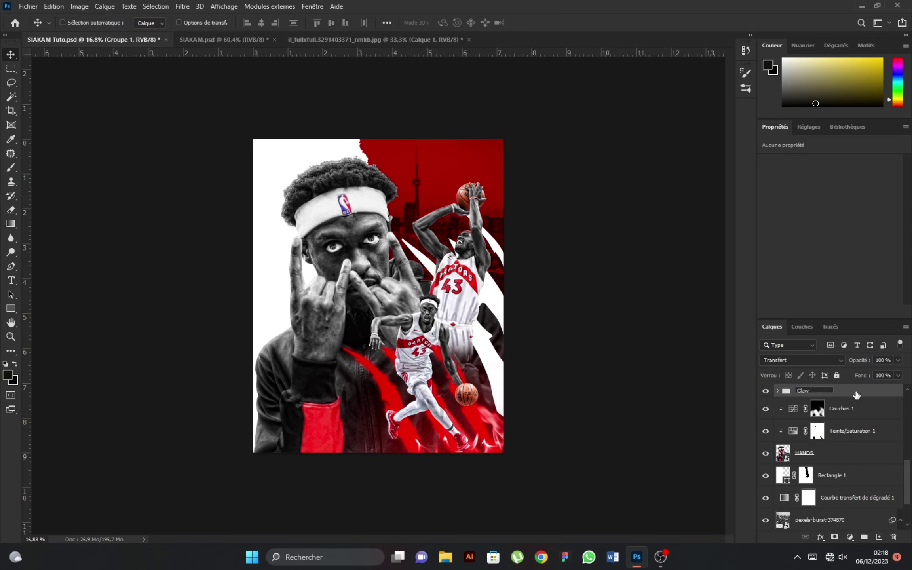
pyautogui.press('Return')
# Step: Group Courbes 1 and the hand portrait layers into a HANDS group
pyautogui.click(856, 418)
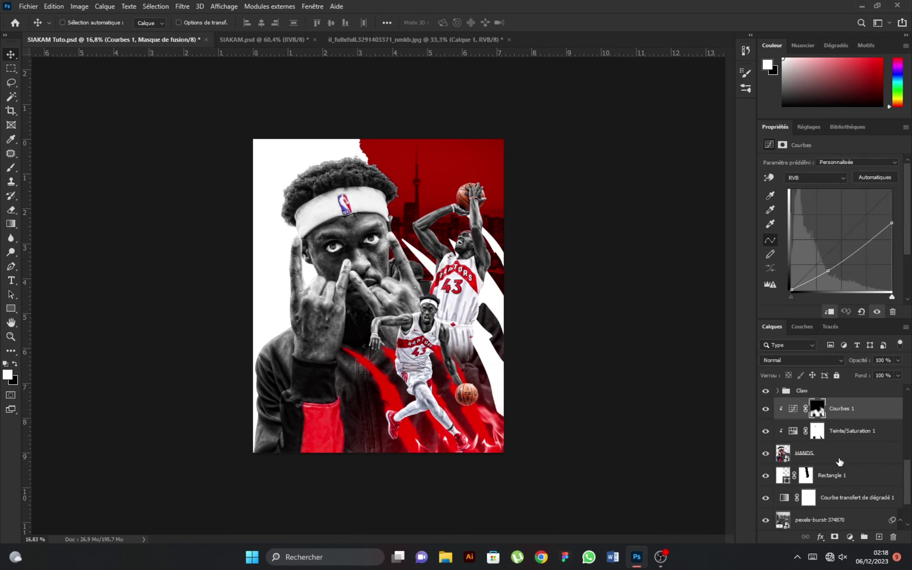
pyautogui.keyDown('shift'); pyautogui.click(839, 455); pyautogui.keyUp('shift')
pyautogui.hotkey('ctrl', 'g')
pyautogui.doubleClick(807, 404)
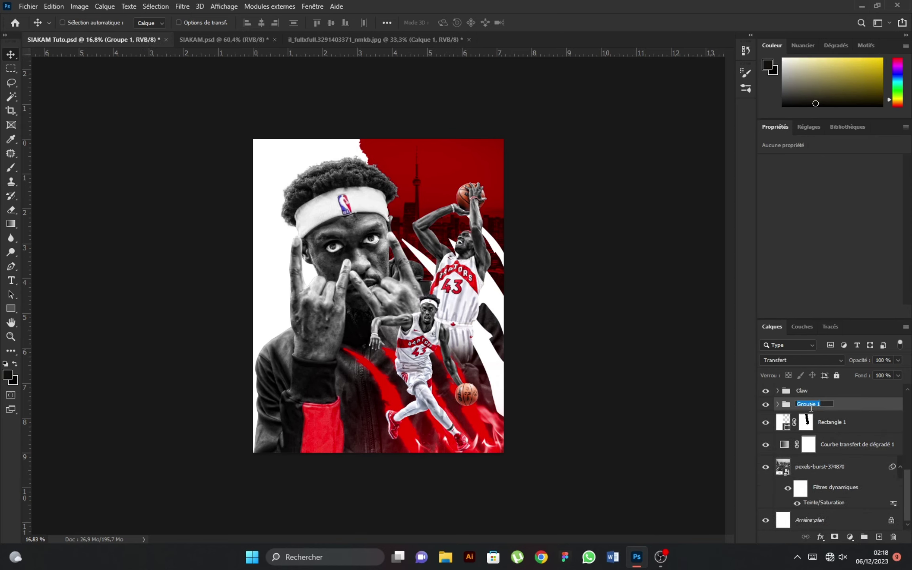
pyautogui.write('HANDS')
pyautogui.click(832, 422)
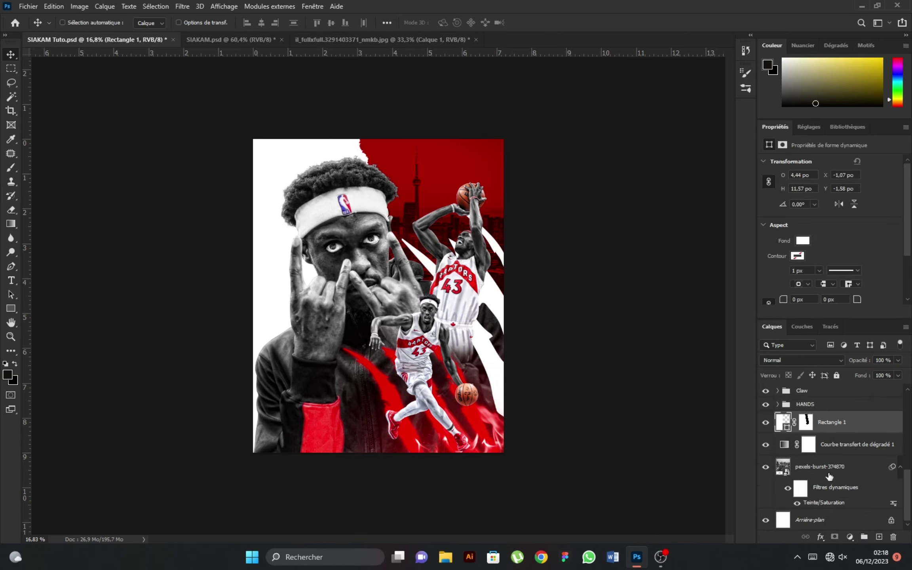
# Step: Group the Rectangle 1 and background layers into a BG group
pyautogui.keyDown('shift'); pyautogui.click(829, 476); pyautogui.keyUp('shift')
pyautogui.hotkey('ctrl', 'g')
pyautogui.doubleClick(806, 502)
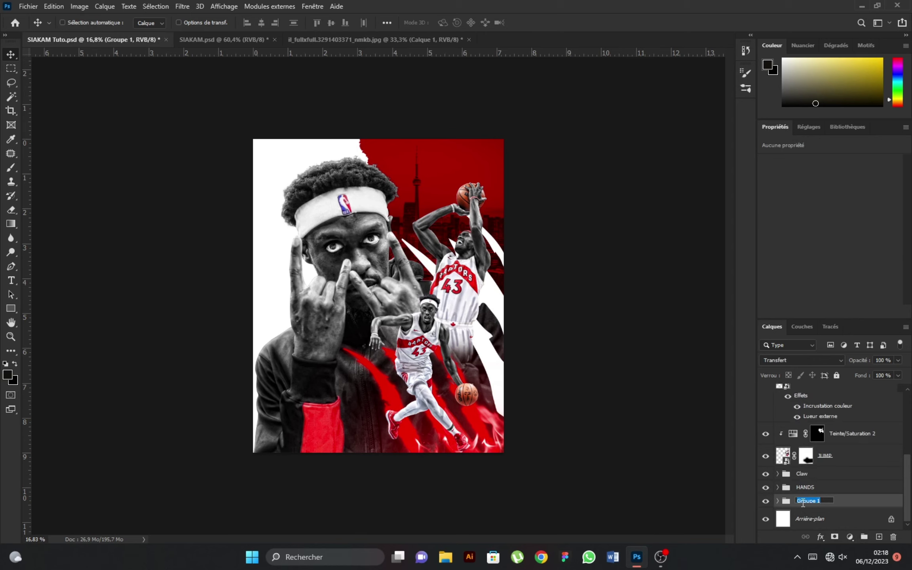
pyautogui.click(847, 436)
# Step: Group the Claw group and Fond 1 fire layer into a CLAW + FIRE group
pyautogui.scroll(3, 835, 439)
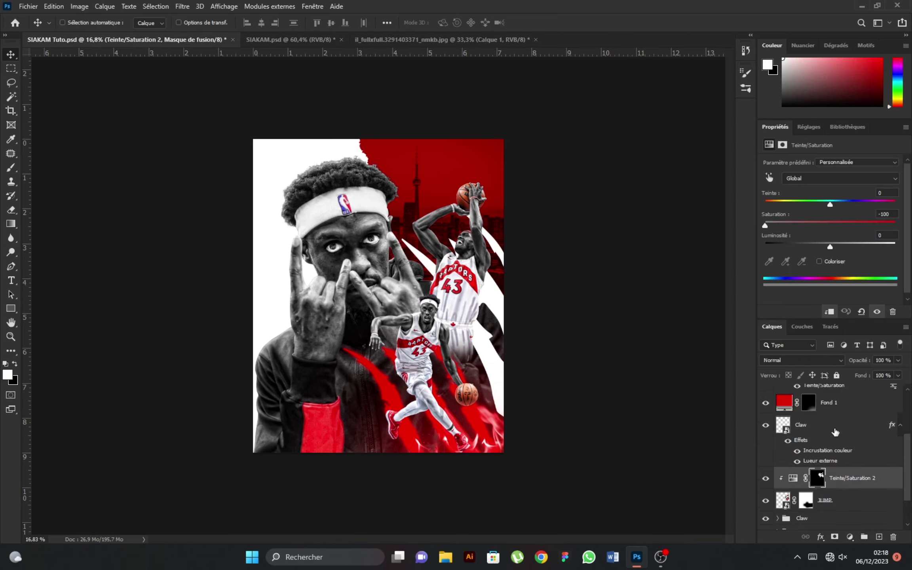
pyautogui.click(833, 428)
pyautogui.scroll(1, 833, 441)
pyautogui.scroll(2, 833, 441)
pyautogui.keyDown('shift'); pyautogui.click(834, 419); pyautogui.keyUp('shift')
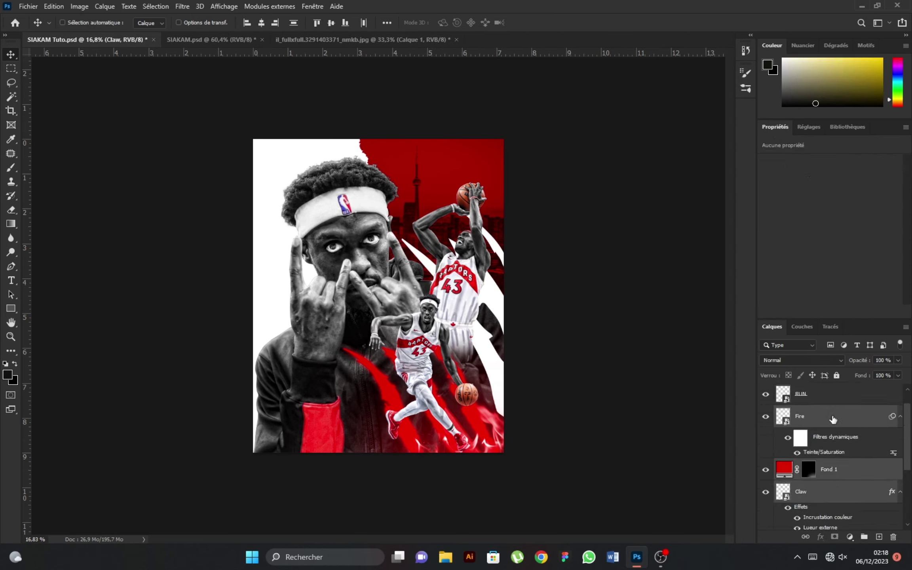
pyautogui.click(864, 537)
pyautogui.doubleClick(803, 416)
pyautogui.write('CLAW + FIRE')
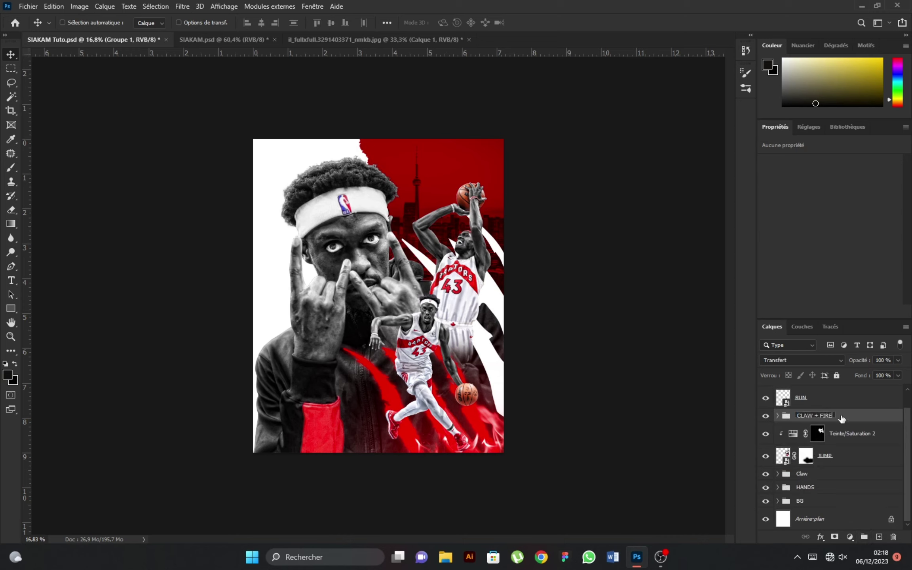
pyautogui.press('Return')
# Step: Group the JUMP layer and its adjustment layer into a JUMP group
pyautogui.click(842, 435)
pyautogui.keyDown('shift'); pyautogui.click(836, 456); pyautogui.keyUp('shift')
pyautogui.hotkey('ctrl', 'g')
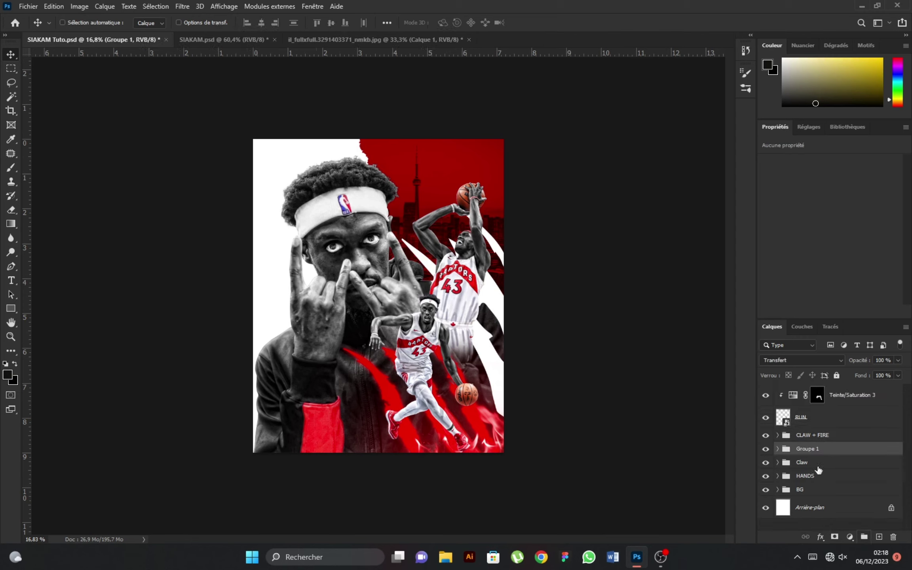
pyautogui.doubleClick(807, 448)
pyautogui.write('JUMP')
pyautogui.press('Return')
# Step: Group the RUN layer and its adjustment layer into a RUN group
pyautogui.click(855, 419)
pyautogui.click(858, 396)
pyautogui.keyDown('shift'); pyautogui.click(847, 417); pyautogui.keyUp('shift')
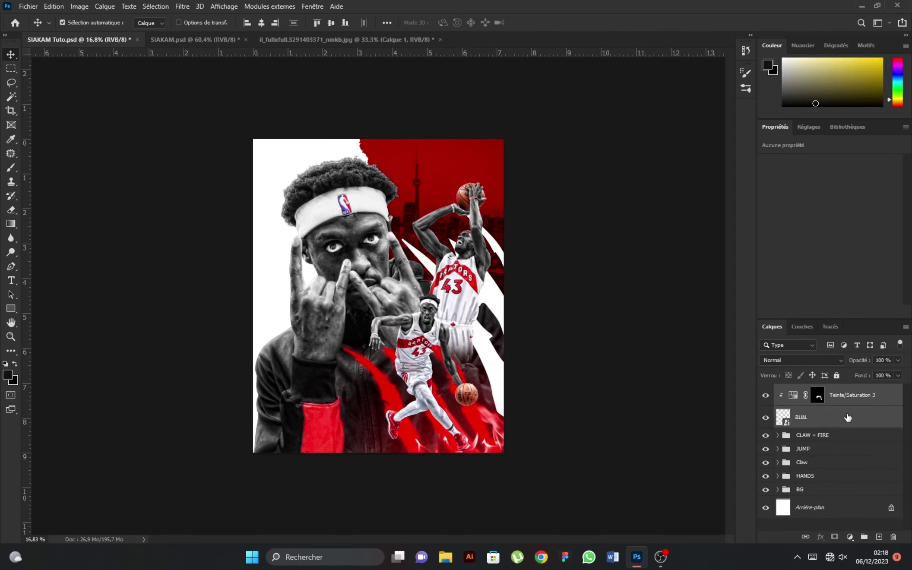
pyautogui.click(864, 536)
pyautogui.doubleClick(809, 390)
pyautogui.write('RUN')
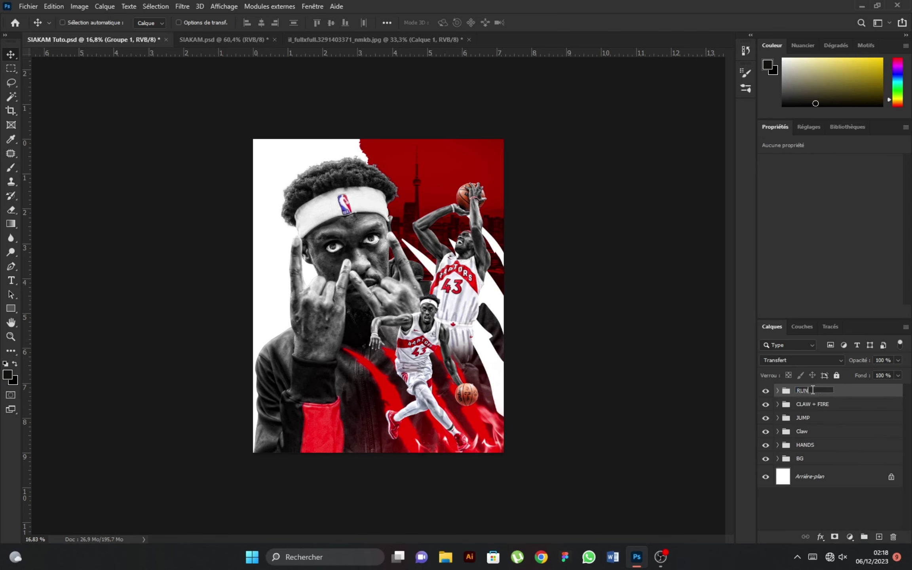
pyautogui.press('Return')
pyautogui.hotkey('ctrl', '+')
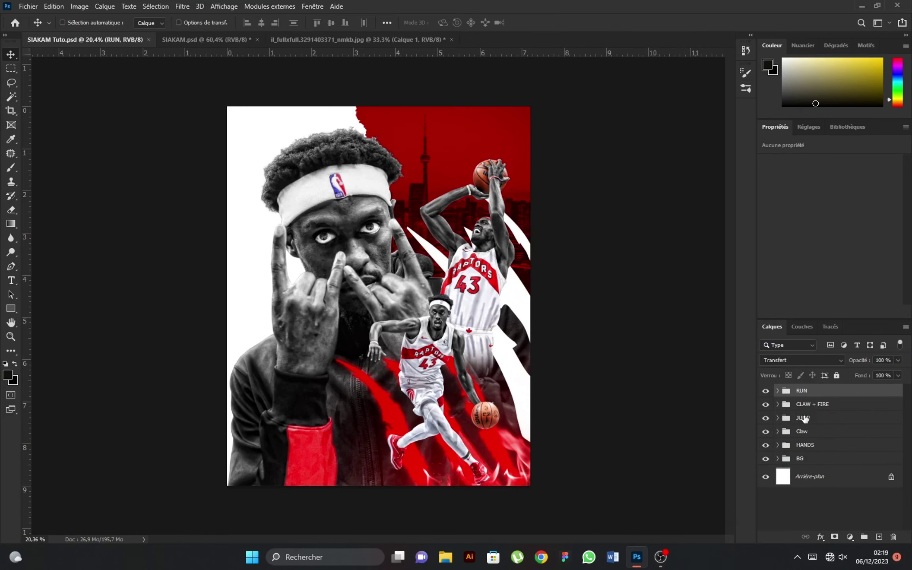
pyautogui.click(804, 419)
# Step: Expand the Claw group and toggle visibility of the Calque 2 and Calque 3 slashes
pyautogui.click(777, 431)
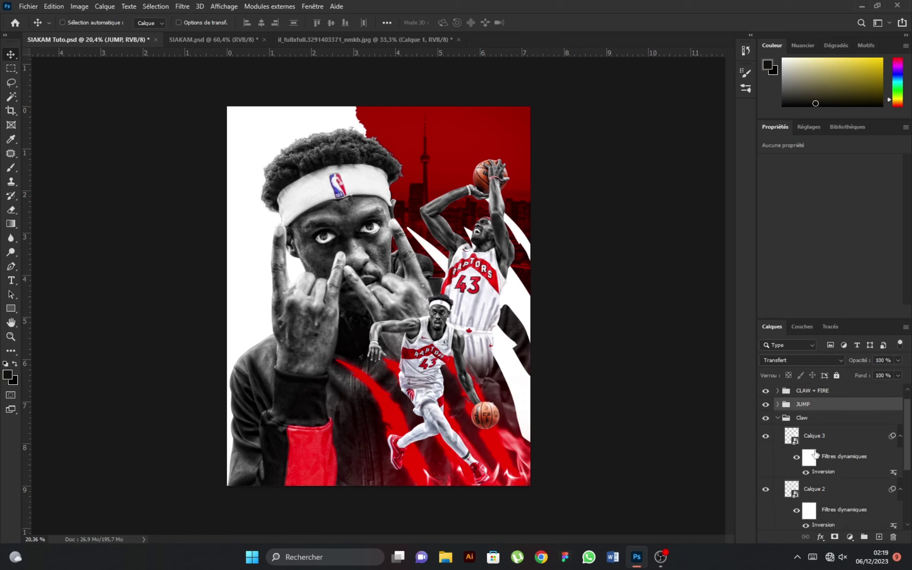
pyautogui.click(767, 490)
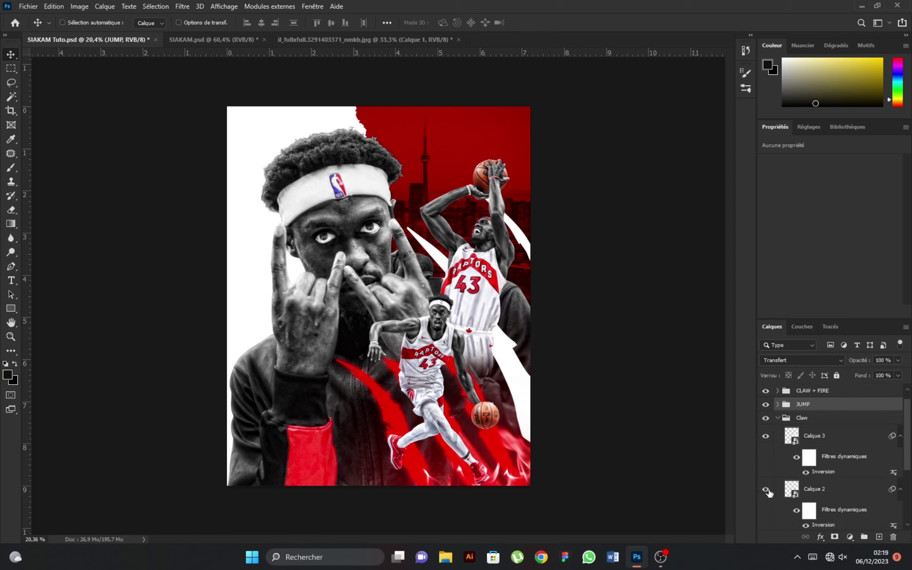
pyautogui.click(766, 437)
# Step: Scale the Calque 3 claw slash down to about 34% and rotate it to 161.40°
pyautogui.click(823, 437)
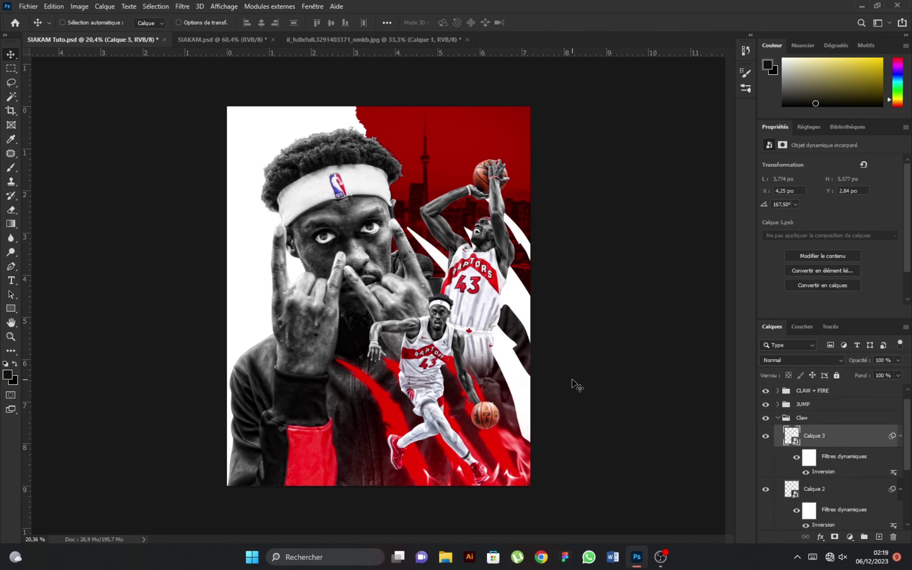
pyautogui.hotkey('ctrl', 't')
pyautogui.click(475, 223)
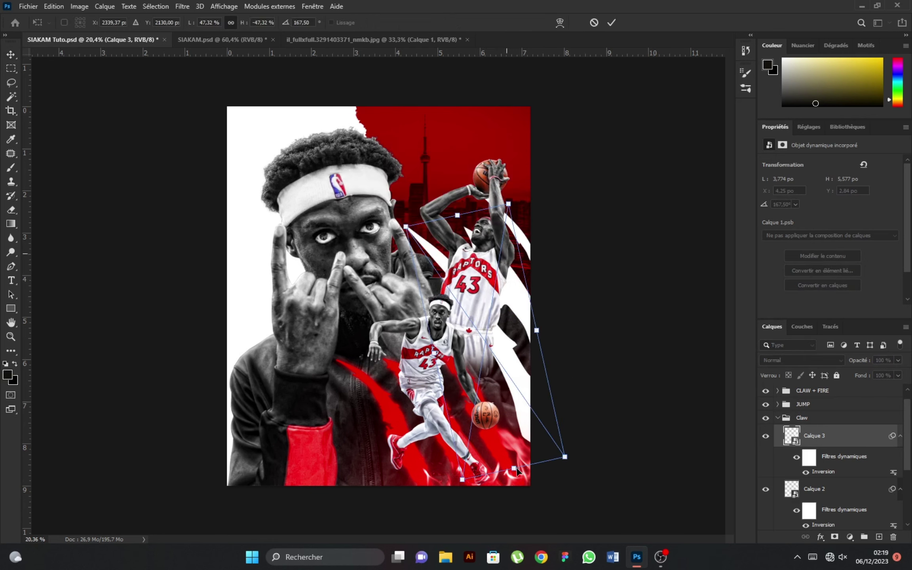
pyautogui.moveTo(513, 467); pyautogui.dragTo(507, 411)
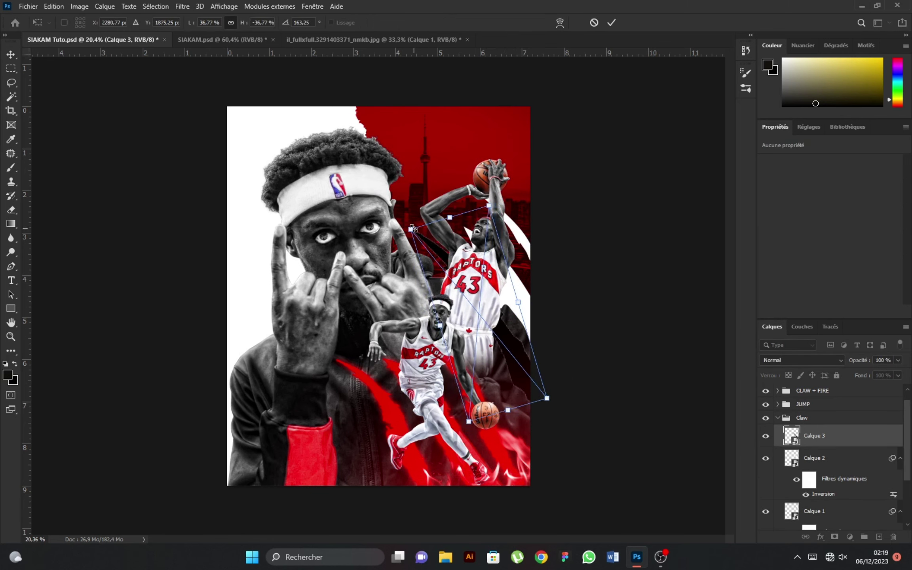
pyautogui.moveTo(412, 228); pyautogui.dragTo(417, 234)
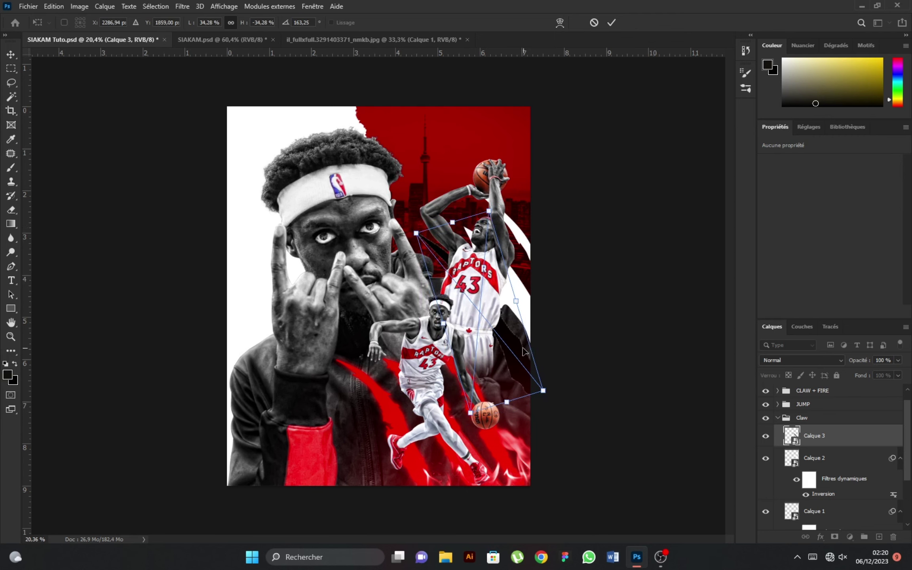
pyautogui.moveTo(522, 351); pyautogui.dragTo(571, 377)
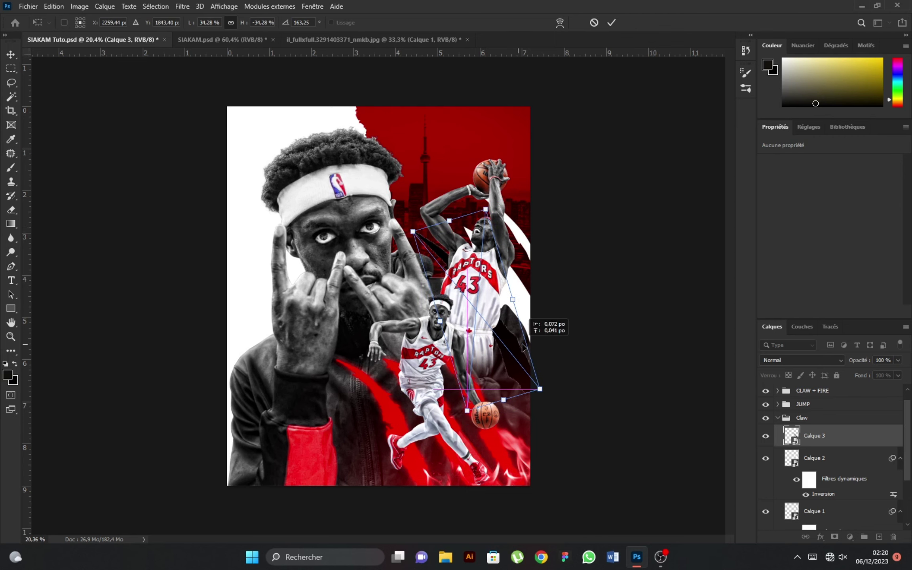
pyautogui.click(612, 24)
pyautogui.scroll(-1, 446, 430)
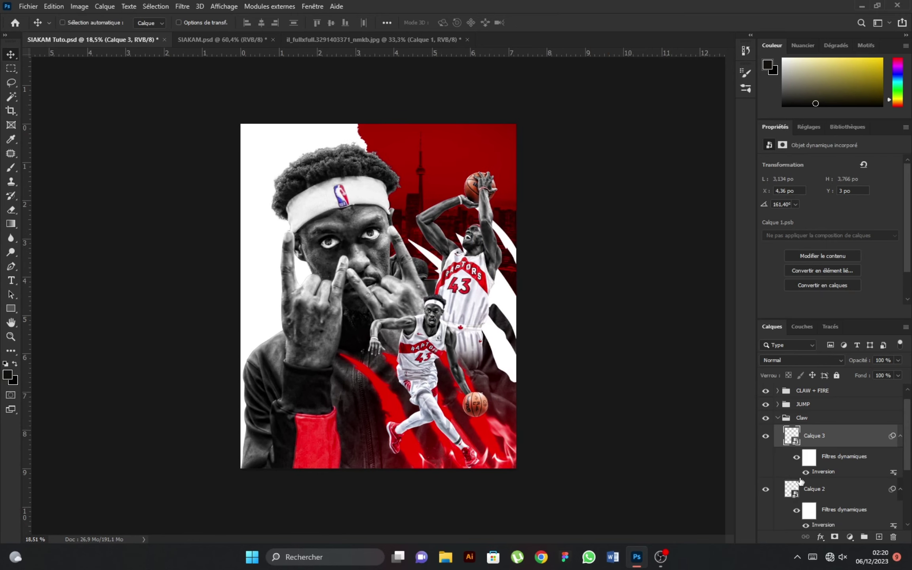
# Step: Nudge the Calque 2 claw slash down, then hide and reshow the Calque 3 slash to check it
pyautogui.click(818, 489)
pyautogui.moveTo(510, 305)
pyautogui.mouseDown()
pyautogui.moveTo(496, 255)
pyautogui.moveTo(511, 301)
pyautogui.mouseUp()
pyautogui.scroll(-2, 451, 333)
pyautogui.scroll(1, 451, 333)
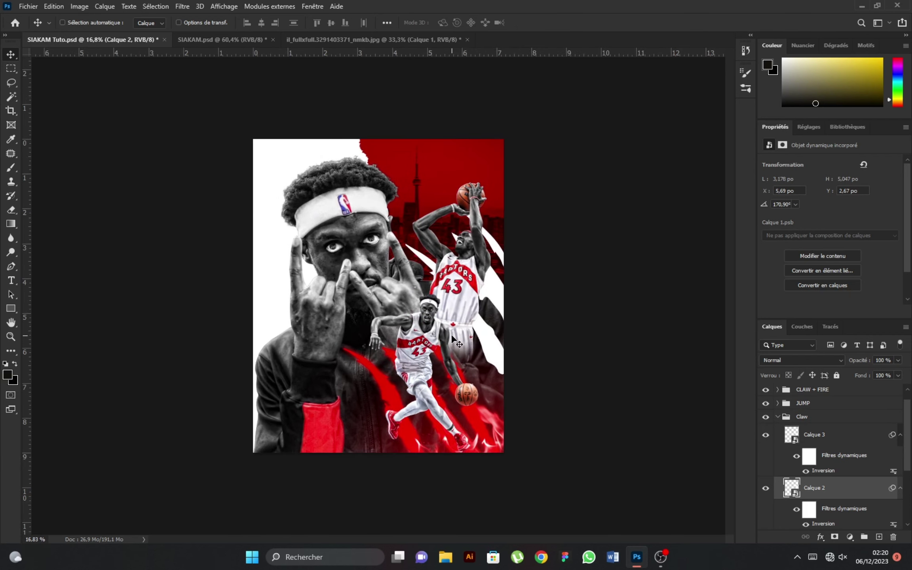
pyautogui.click(778, 417)
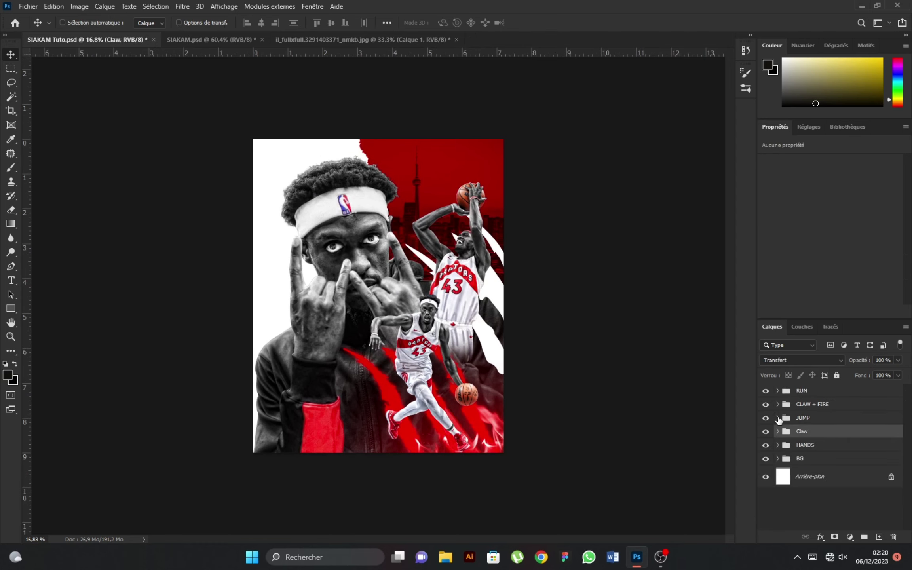
pyautogui.scroll(-1, 686, 464)
pyautogui.click(777, 431)
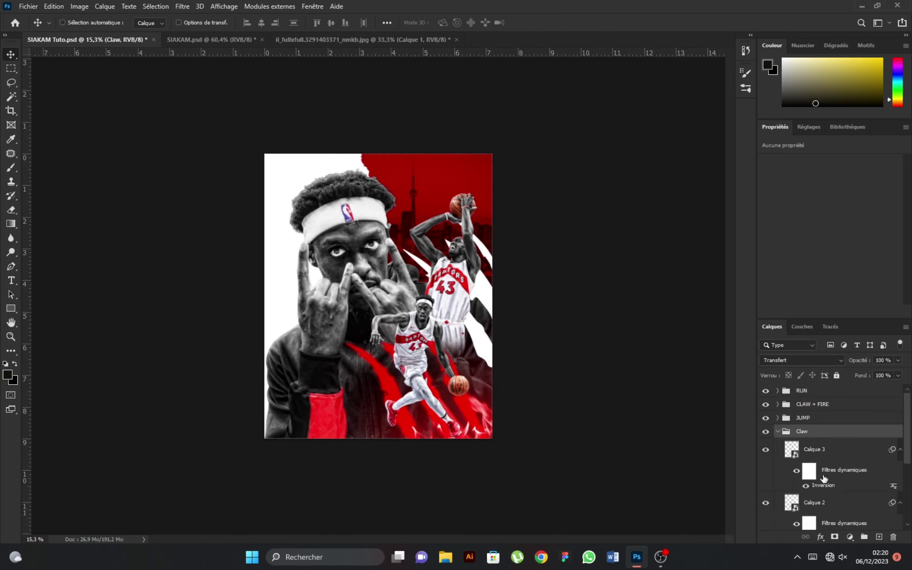
pyautogui.click(828, 464)
pyautogui.scroll(-1, 825, 478)
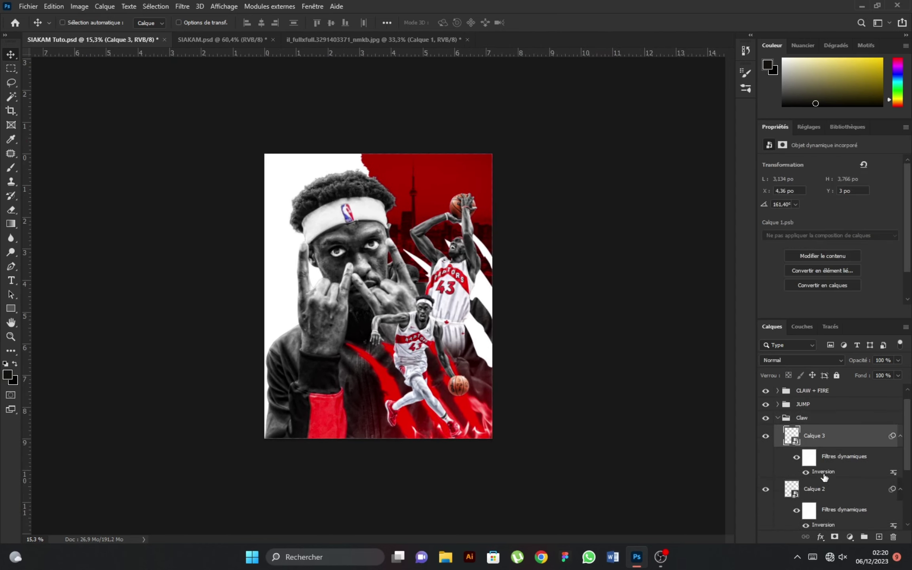
pyautogui.click(766, 437)
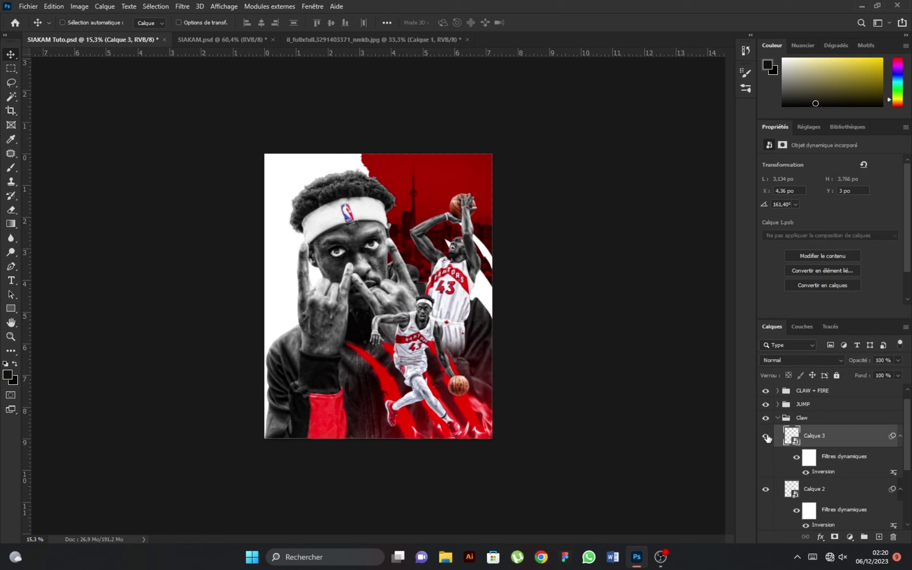
pyautogui.click(766, 436)
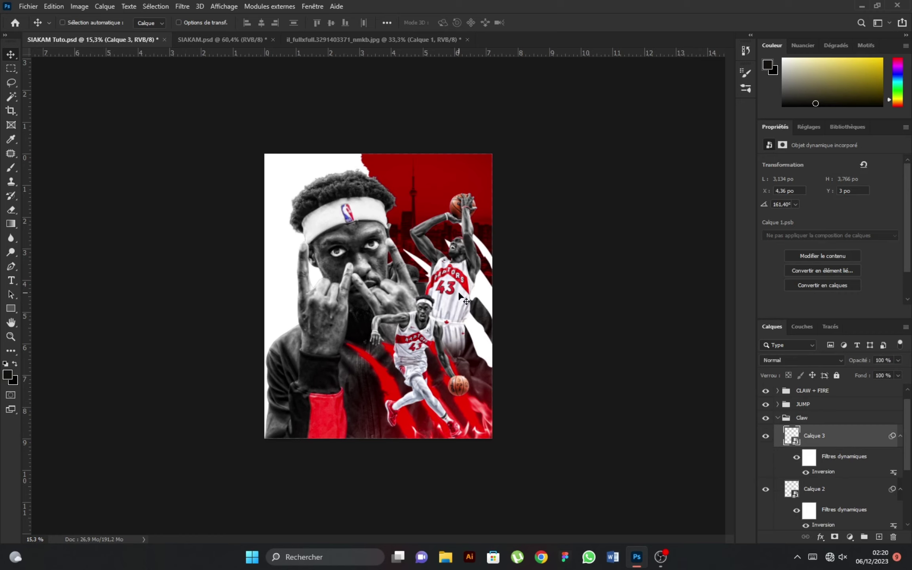
pyautogui.moveTo(374, 200); pyautogui.dragTo(376, 203)
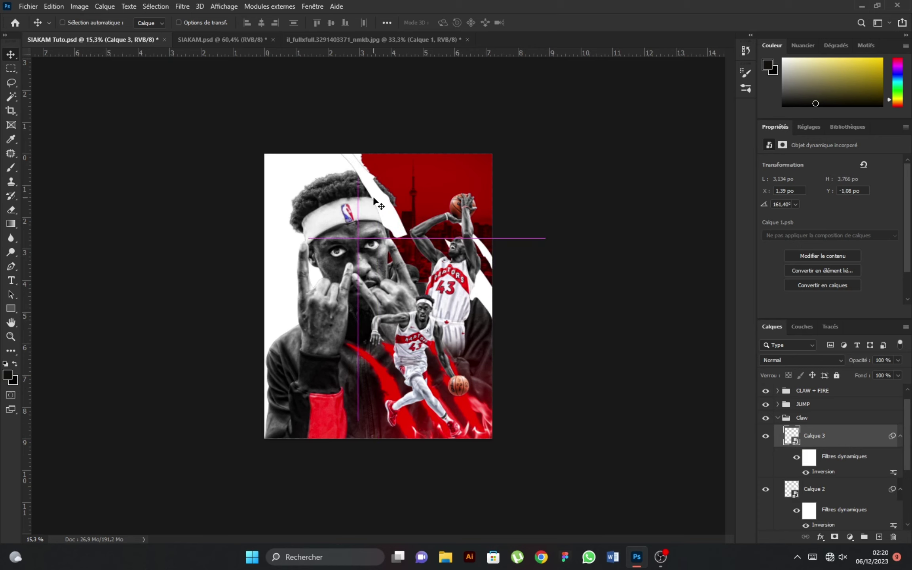
# Step: Reposition the Calque 2 and Calque 1 claw slashes up and to the left
pyautogui.click(832, 494)
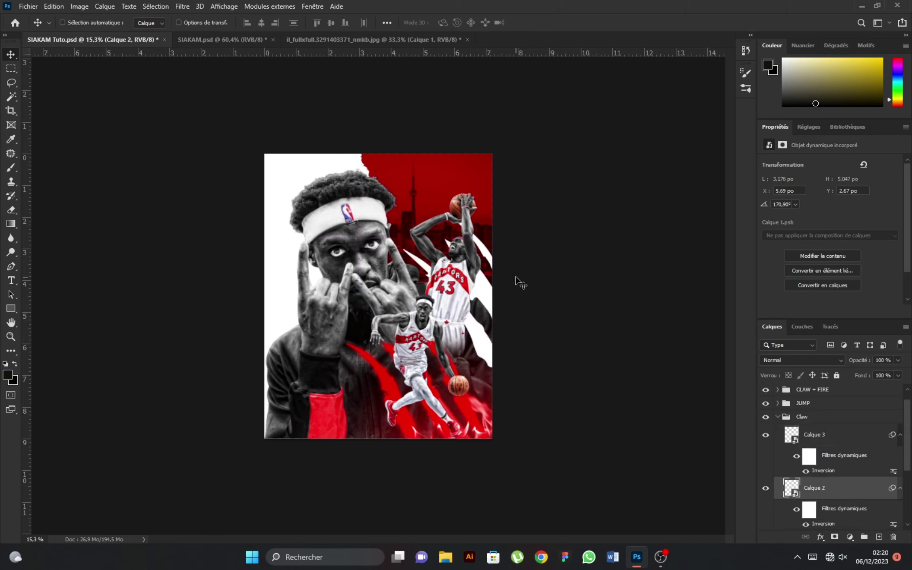
pyautogui.moveTo(515, 281); pyautogui.dragTo(425, 172)
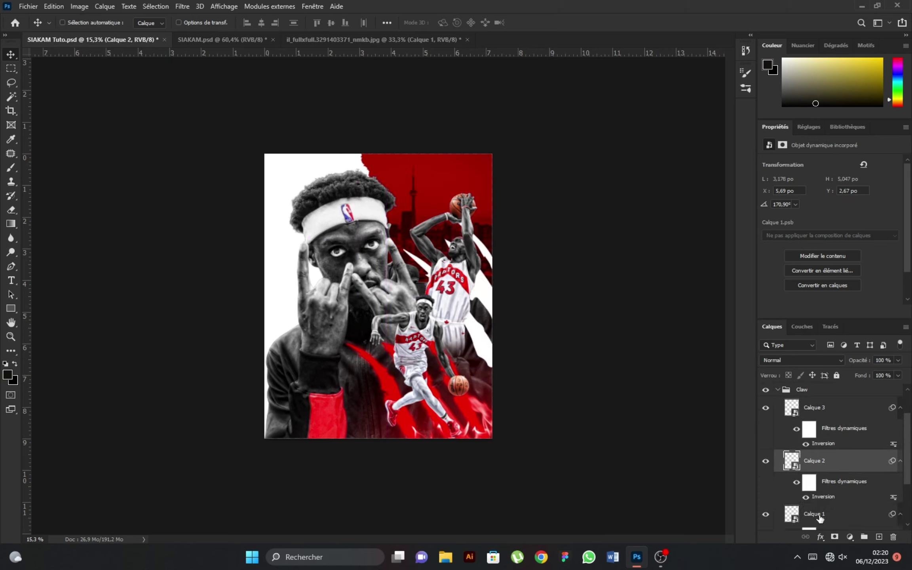
pyautogui.moveTo(502, 276); pyautogui.dragTo(444, 222)
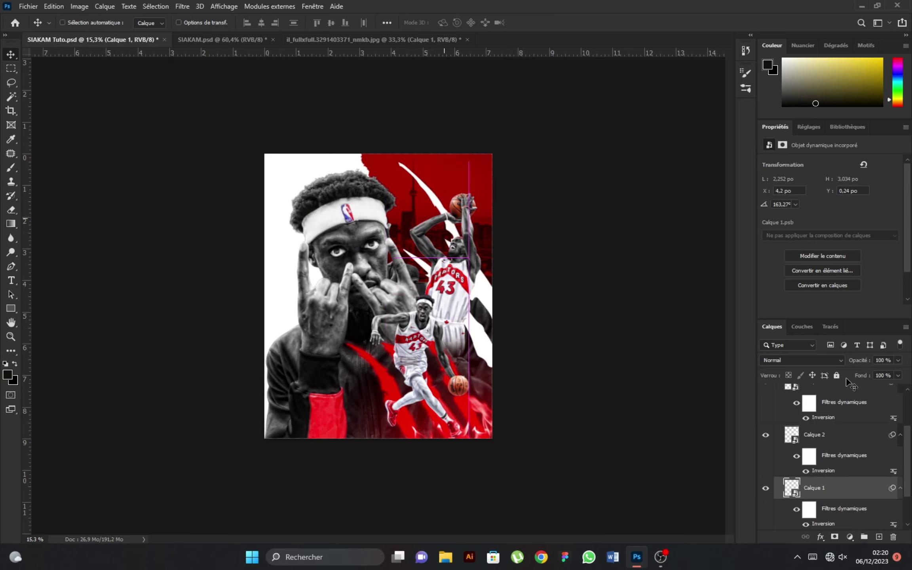
pyautogui.scroll(1, 806, 425)
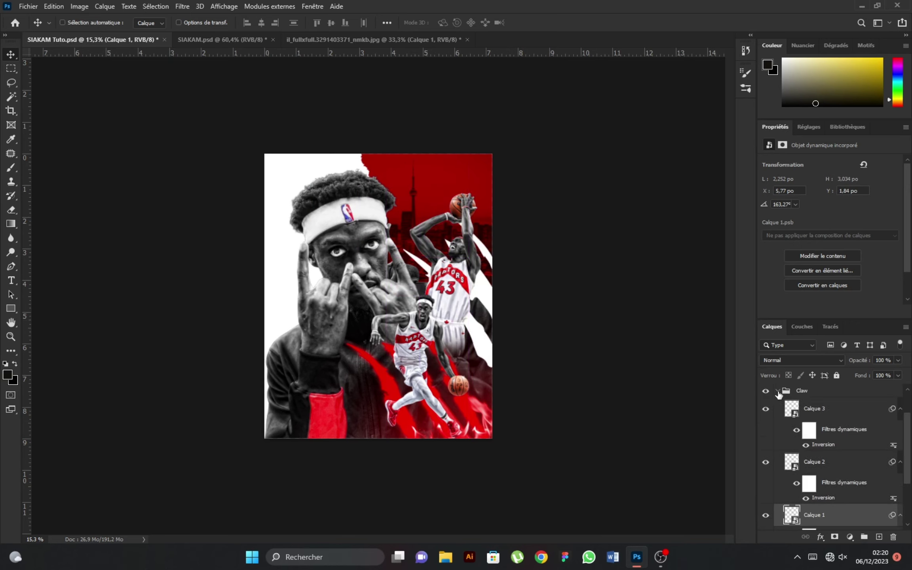
# Step: Duplicate the Calque 3 claw slash up near the top edge and rotate the copy to -3.89°
pyautogui.click(818, 417)
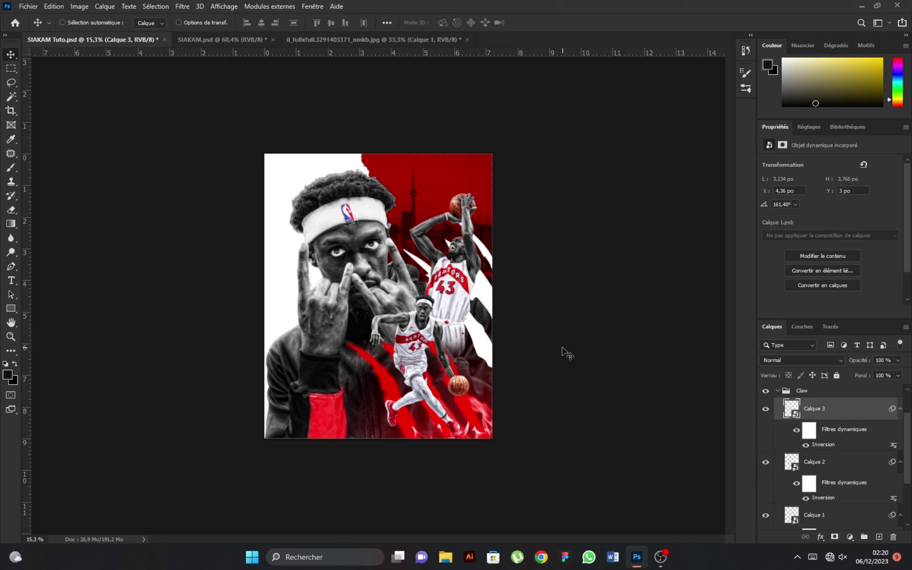
pyautogui.moveTo(439, 287); pyautogui.dragTo(413, 198)
pyautogui.hotkey('ctrl', 't')
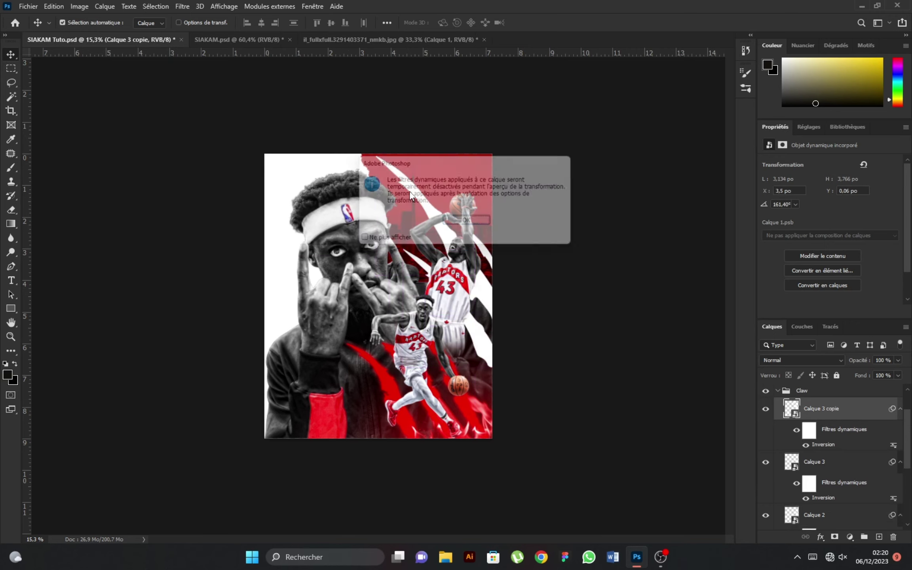
pyautogui.click(467, 224)
pyautogui.moveTo(404, 128)
pyautogui.mouseDown()
pyautogui.moveTo(419, 209)
pyautogui.moveTo(377, 159)
pyautogui.mouseUp()
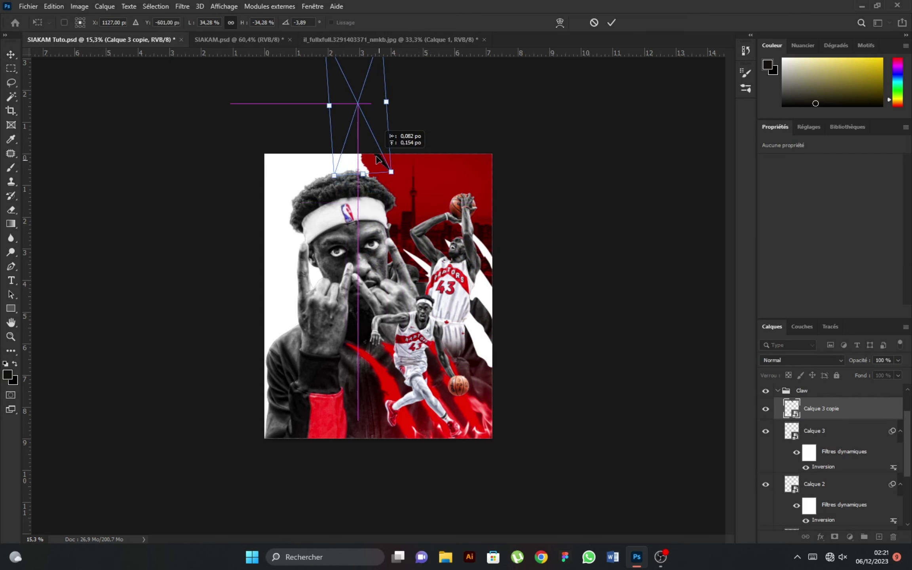
pyautogui.click(611, 23)
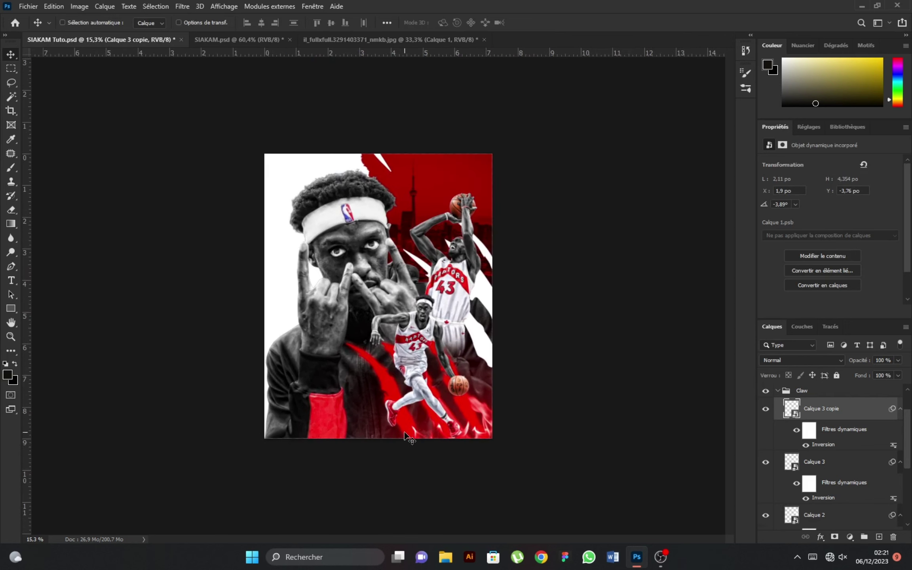
pyautogui.scroll(1, 405, 434)
# Step: Add a bright red Couleur unie fill layer, Fond 2, inside the RUN group
pyautogui.click(778, 391)
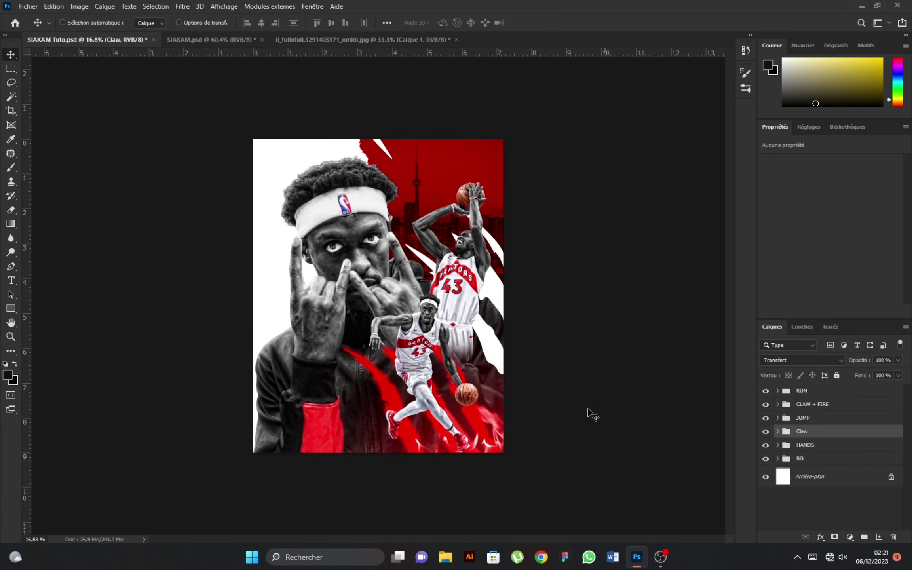
pyautogui.click(777, 391)
pyautogui.click(842, 411)
pyautogui.click(850, 536)
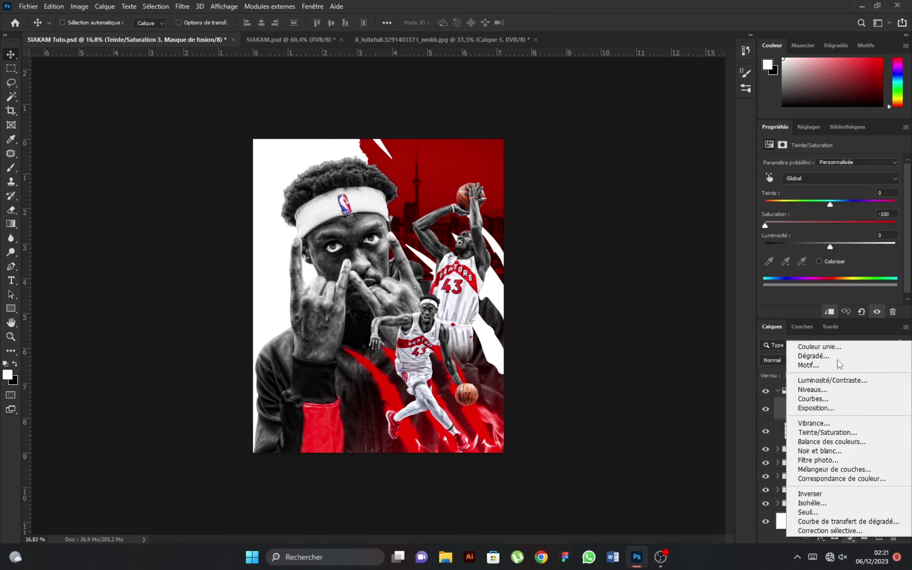
pyautogui.click(837, 349)
pyautogui.click(748, 127)
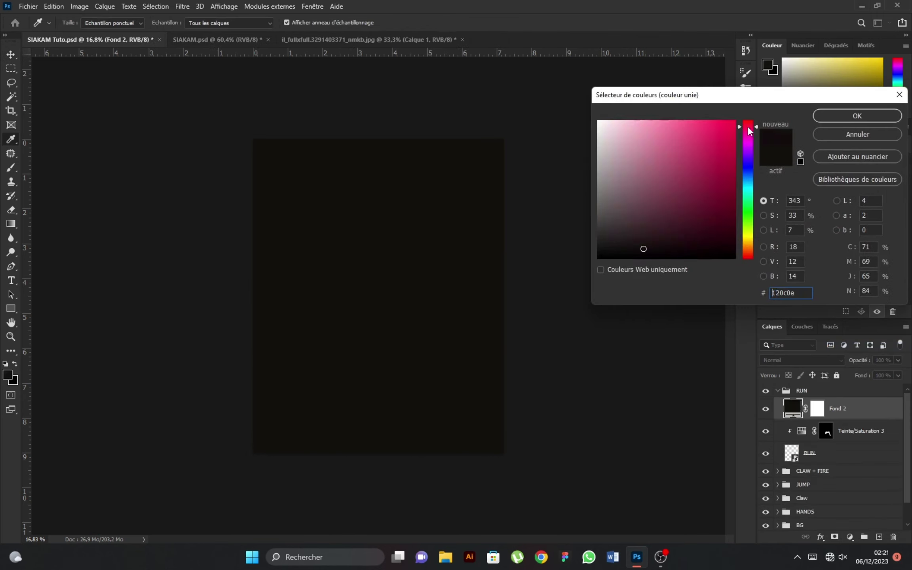
pyautogui.click(728, 147)
pyautogui.click(857, 116)
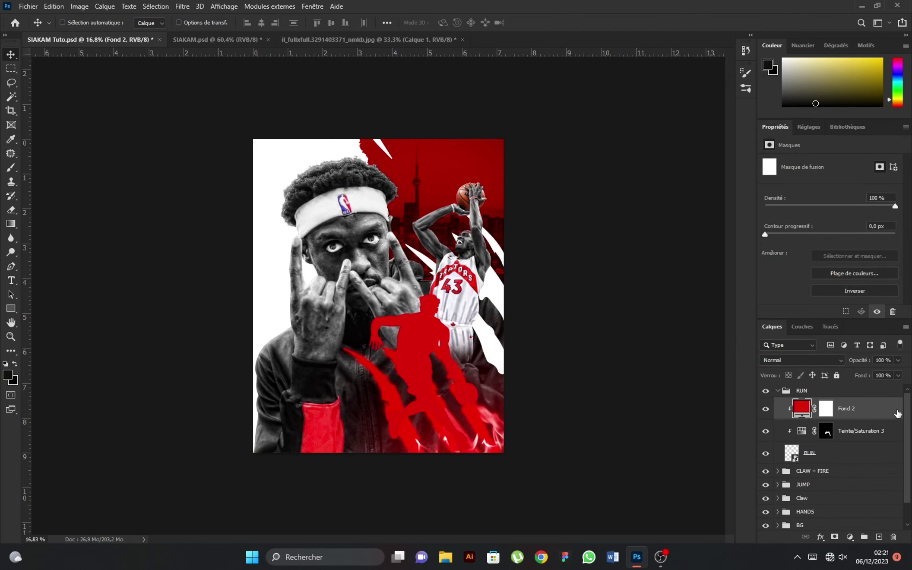
# Step: Split Fond 2's Calque du dessous black blend-if slider to 94 so the player's shading shows through
pyautogui.doubleClick(897, 413)
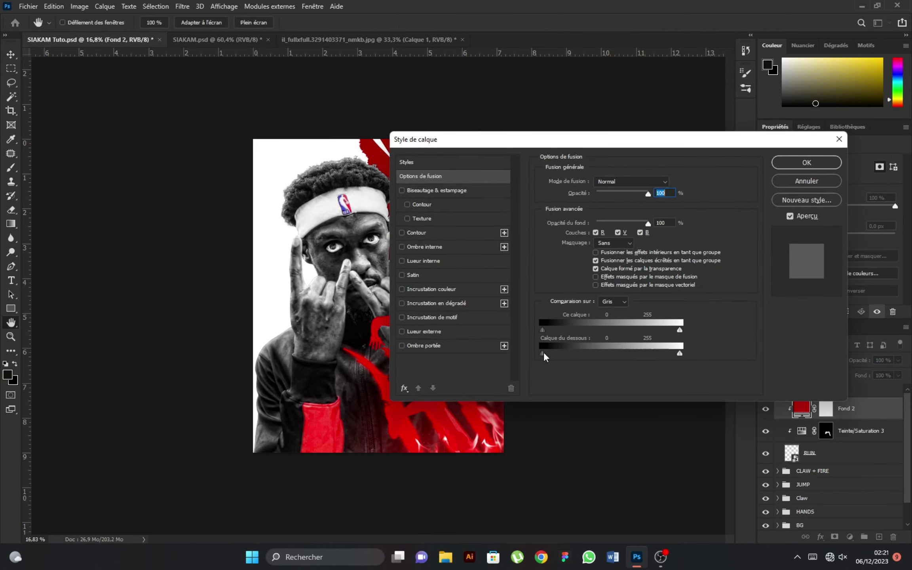
pyautogui.moveTo(577, 134); pyautogui.dragTo(733, 131)
pyautogui.moveTo(715, 337); pyautogui.dragTo(766, 335)
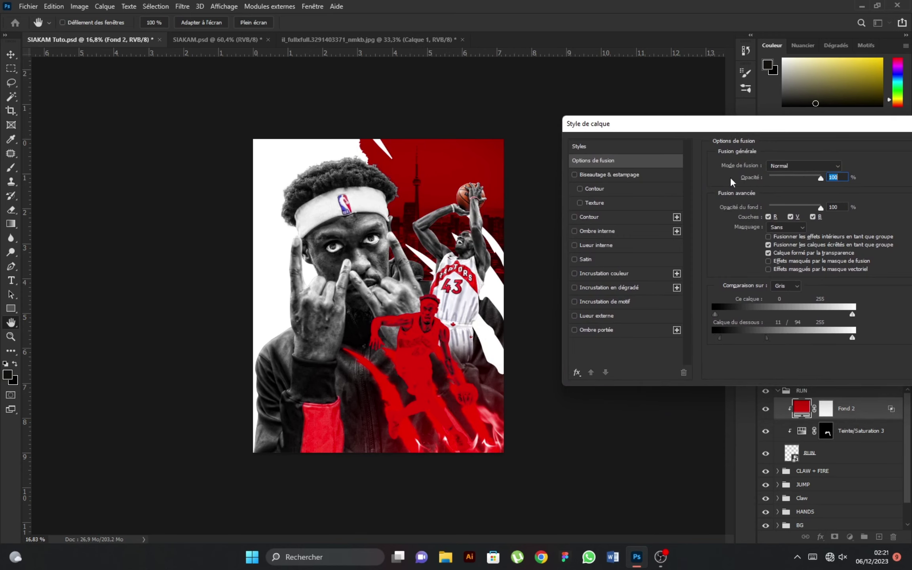
pyautogui.moveTo(729, 125); pyautogui.dragTo(564, 125)
pyautogui.click(815, 157)
# Step: With a small soft brush on the Fond 2 mask, paint red glow along the cheek and jaw
pyautogui.click(824, 409)
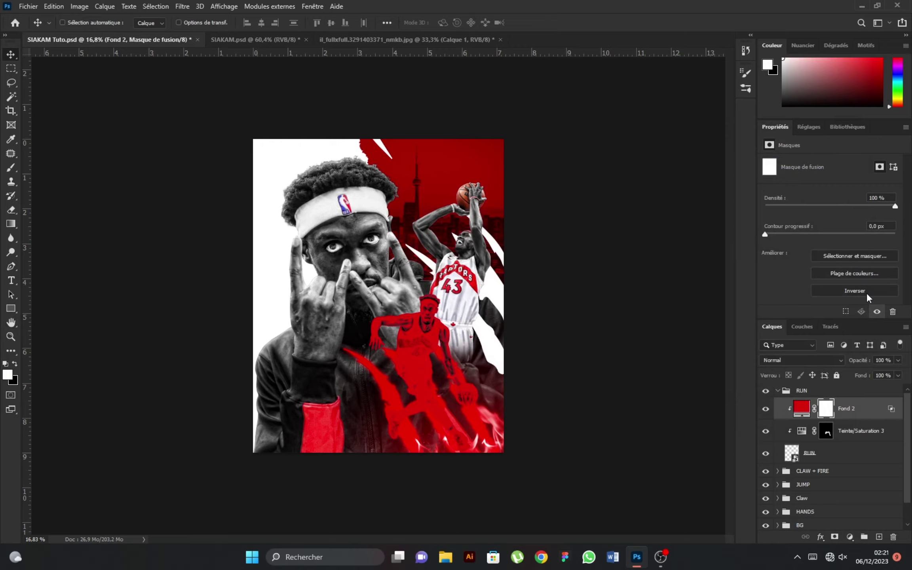
pyautogui.press('b')
pyautogui.scroll(5, 435, 321)
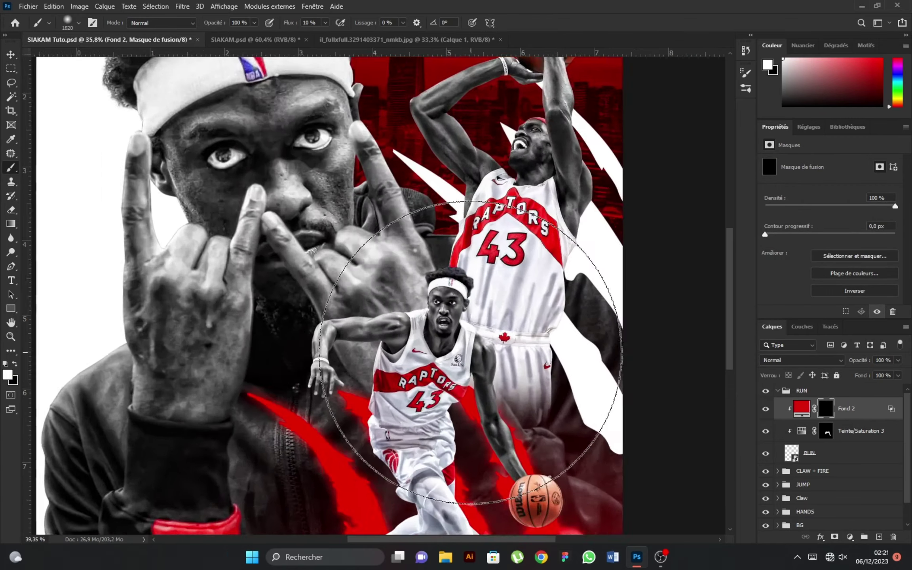
pyautogui.scroll(2, 357, 283)
pyautogui.scroll(2, 362, 293)
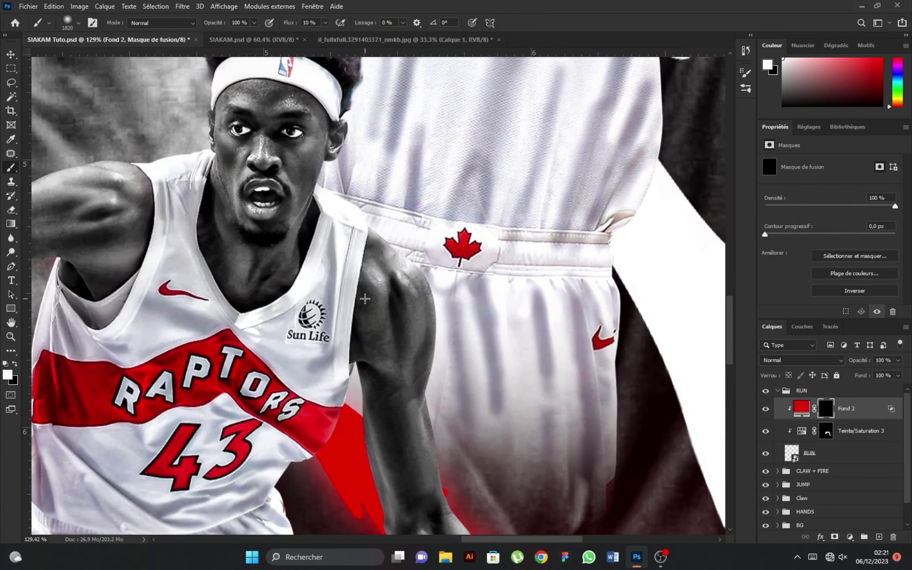
pyautogui.moveTo(293, 218); pyautogui.dragTo(277, 218)
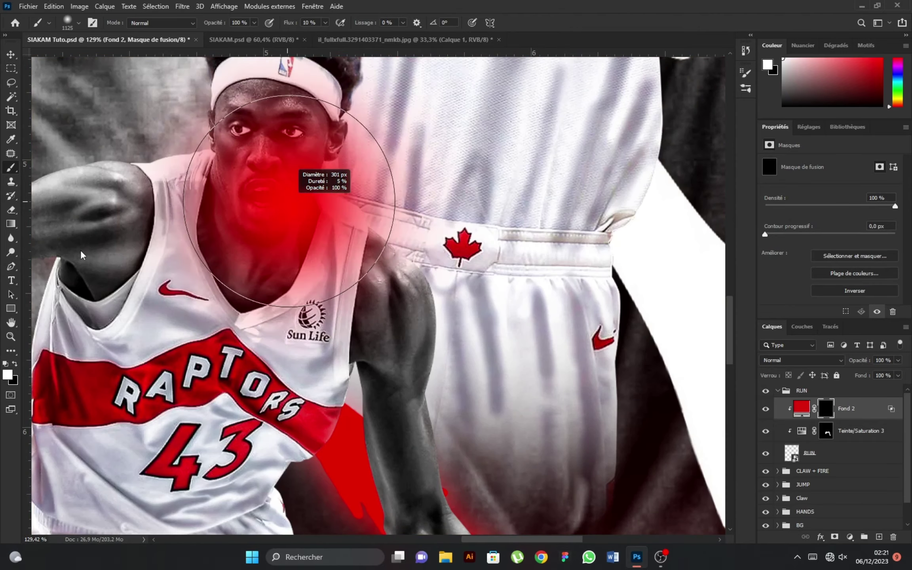
pyautogui.scroll(3, 325, 136)
pyautogui.moveTo(326, 136)
pyautogui.mouseDown()
pyautogui.moveTo(334, 136)
pyautogui.moveTo(272, 232)
pyautogui.mouseUp()
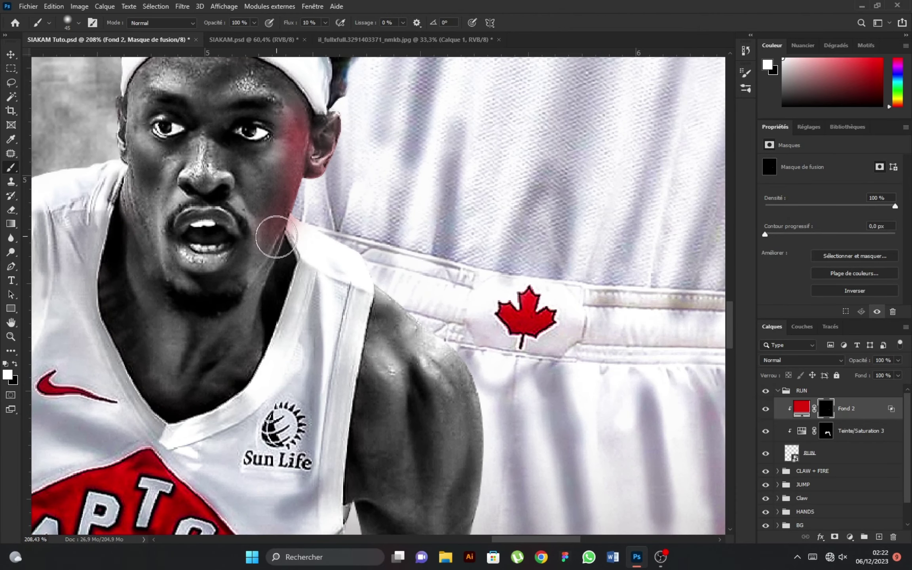
pyautogui.press('x')
pyautogui.scroll(-5, 295, 189)
pyautogui.scroll(4, 295, 189)
pyautogui.moveTo(295, 189); pyautogui.dragTo(301, 189)
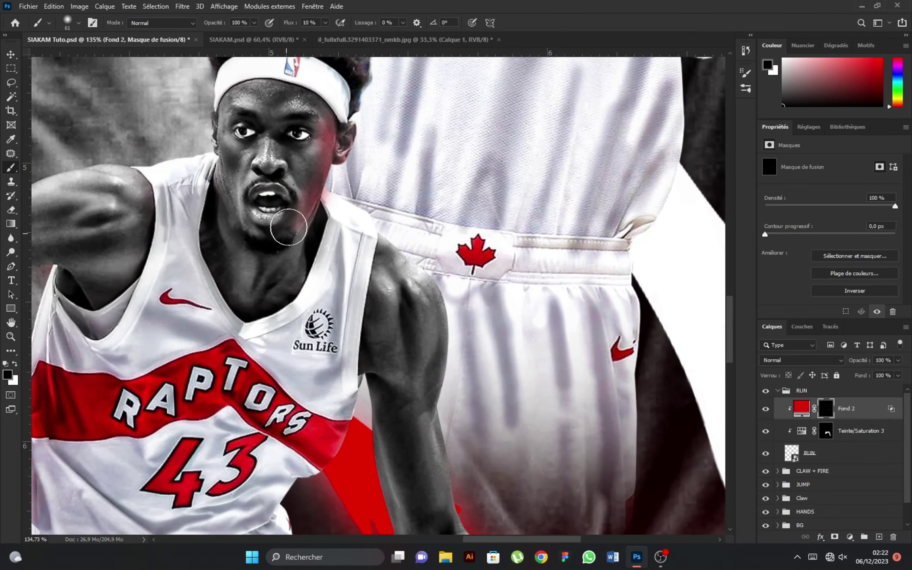
pyautogui.scroll(-3, 411, 166)
pyautogui.scroll(-2, 412, 166)
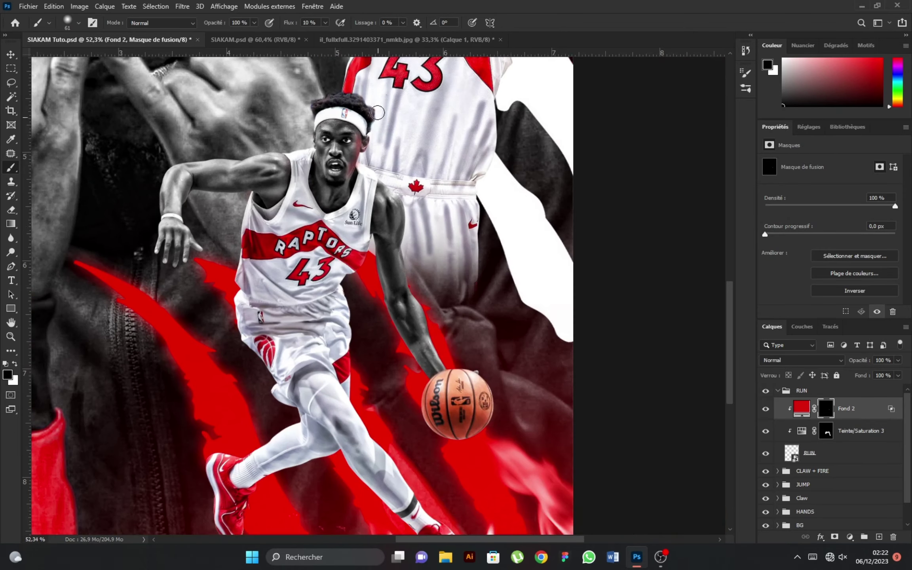
pyautogui.scroll(2, 368, 96)
pyautogui.press('x')
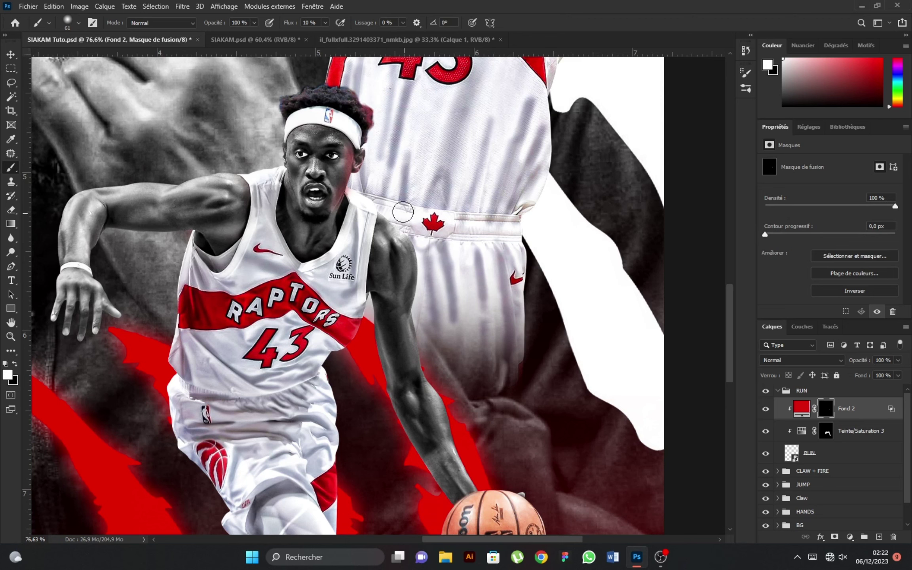
pyautogui.scroll(2, 400, 224)
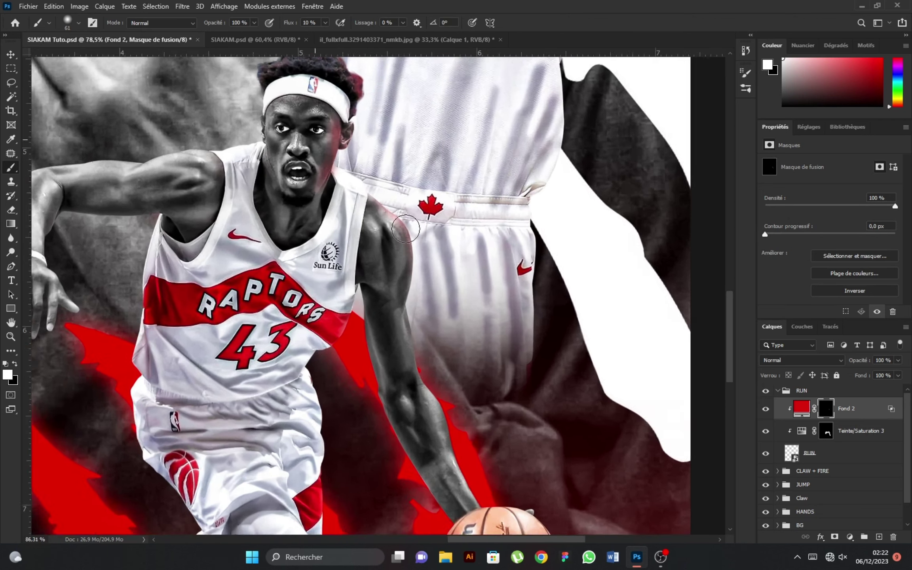
# Step: Paint red glow along the shoulder and forearm edges, wiping excess with black
pyautogui.moveTo(386, 193); pyautogui.dragTo(400, 193)
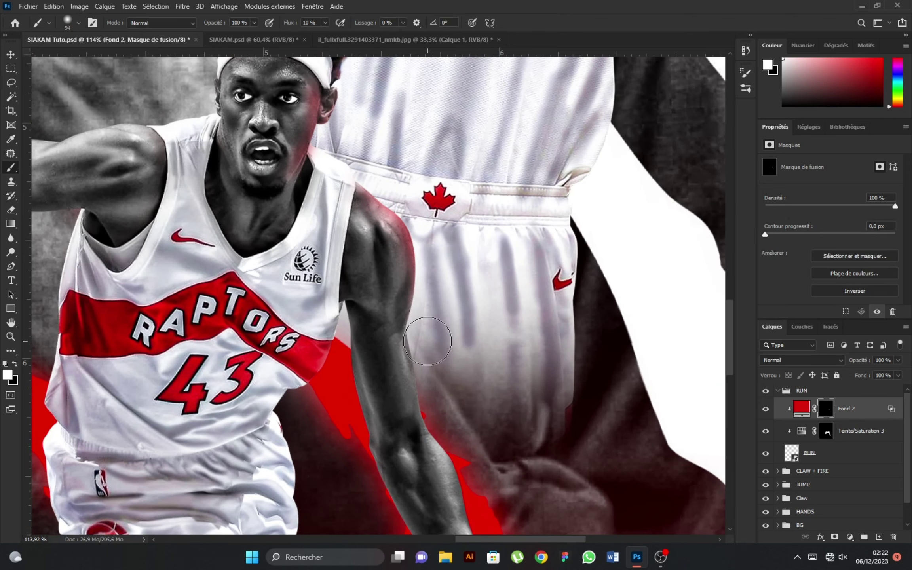
pyautogui.moveTo(421, 342); pyautogui.dragTo(446, 430)
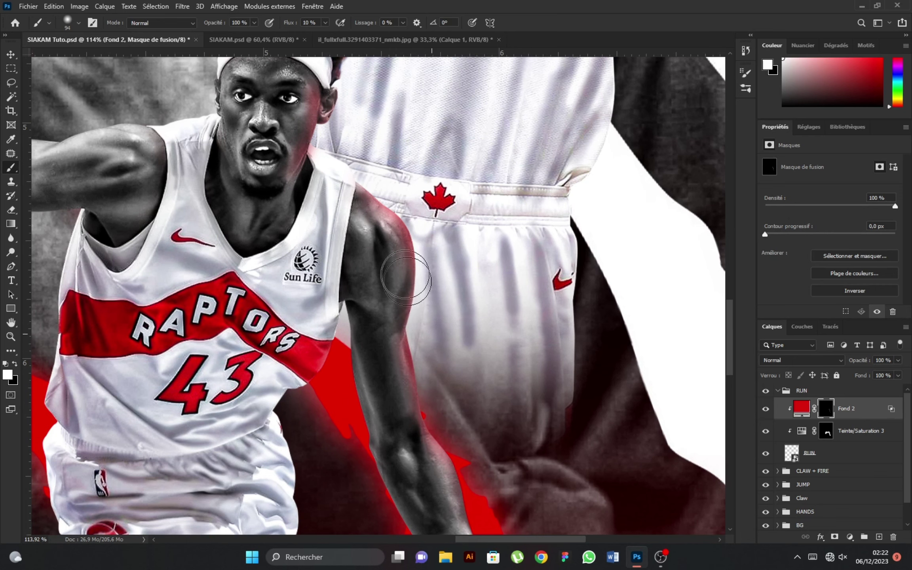
pyautogui.scroll(-2, 406, 275)
pyautogui.scroll(-2, 475, 449)
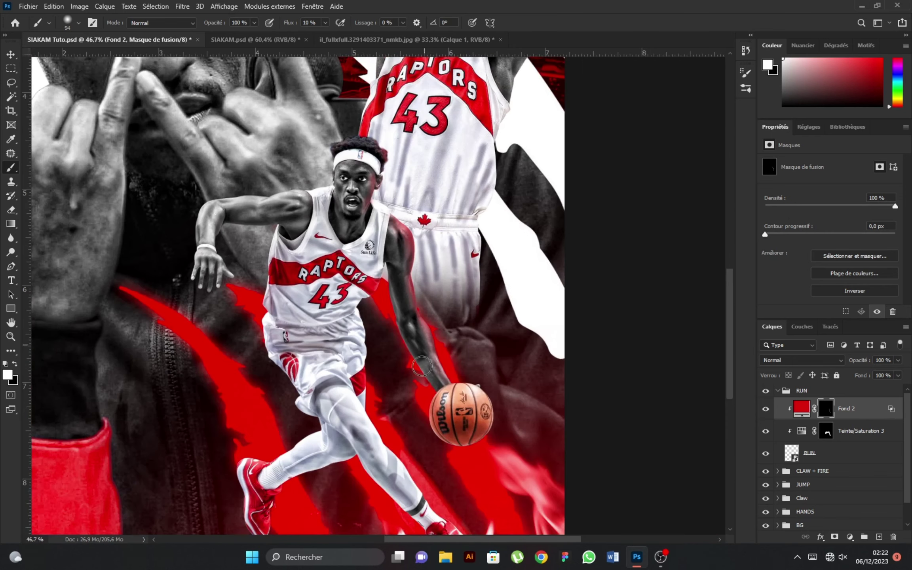
pyautogui.scroll(3, 387, 198)
pyautogui.press('x')
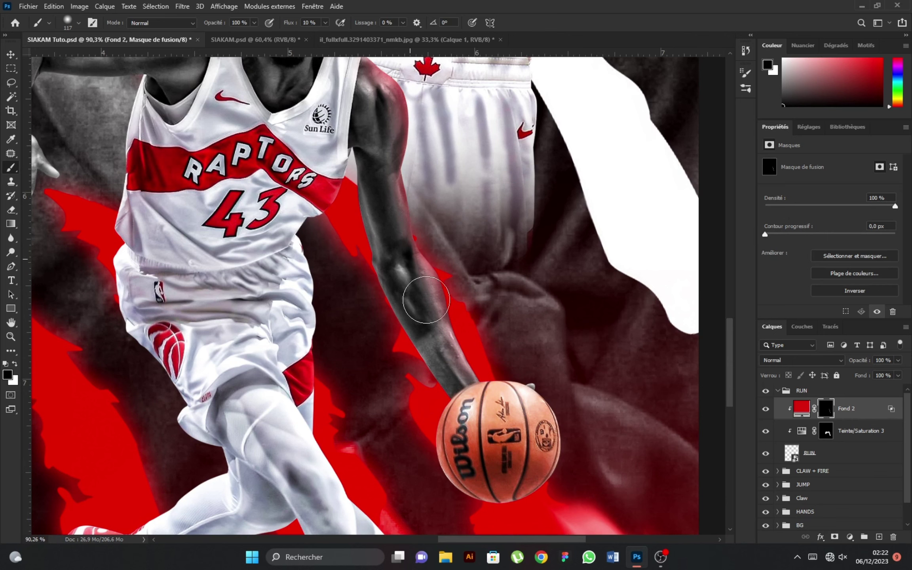
pyautogui.press('x')
pyautogui.scroll(-2, 396, 233)
pyautogui.scroll(2, 406, 234)
pyautogui.press(']')
pyautogui.press(']')
pyautogui.press(']')
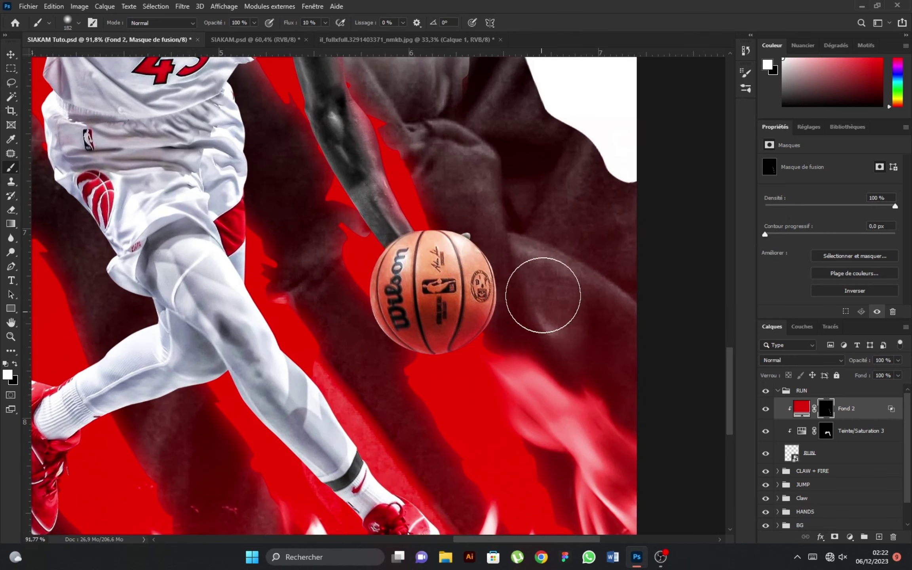
pyautogui.scroll(-2, 436, 341)
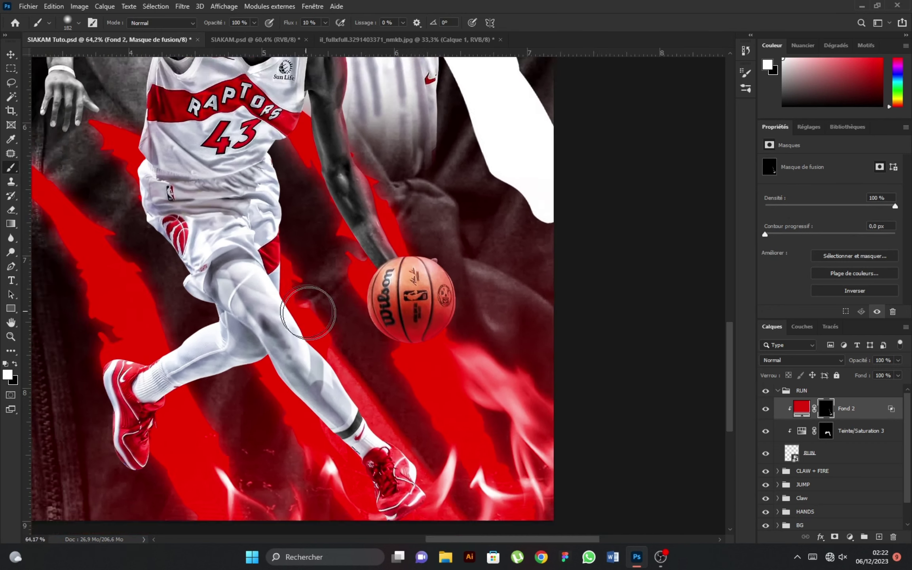
pyautogui.scroll(2, 309, 305)
pyautogui.press('[')
pyautogui.press('[')
pyautogui.press('[')
# Step: Add red glow along the leg and upper arm edges, then clear the red from the chin
pyautogui.moveTo(319, 352)
pyautogui.mouseDown()
pyautogui.moveTo(348, 372)
pyautogui.moveTo(454, 514)
pyautogui.moveTo(303, 324)
pyautogui.mouseUp()
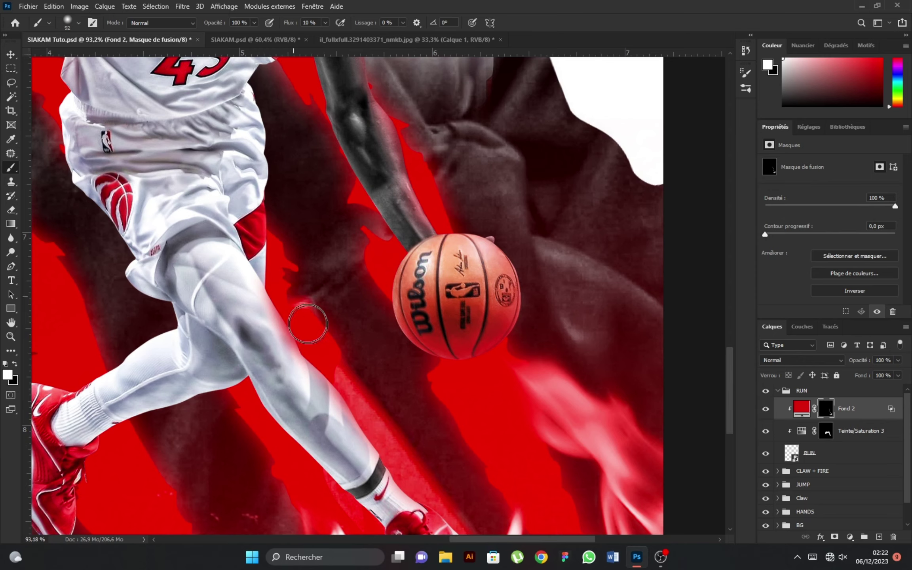
pyautogui.scroll(-5, 495, 462)
pyautogui.scroll(8, 407, 348)
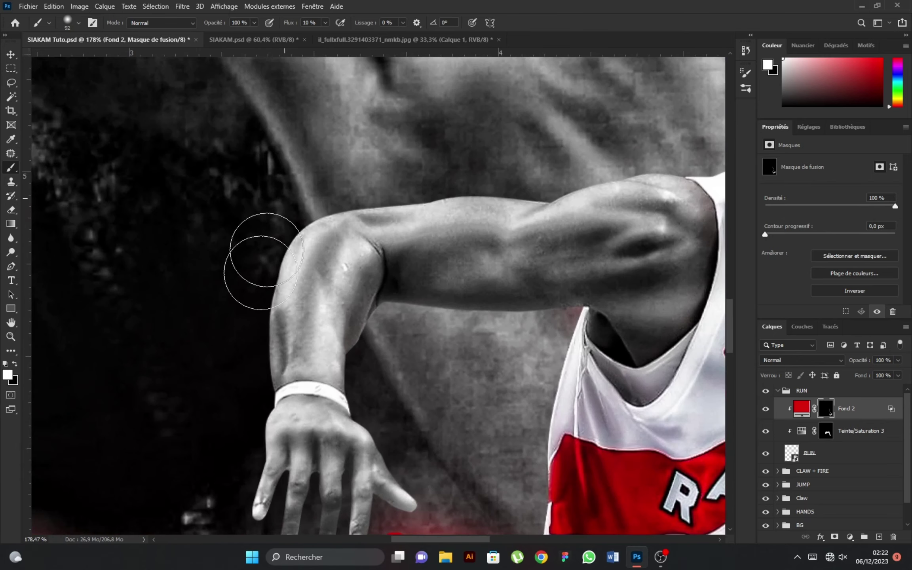
pyautogui.moveTo(278, 380)
pyautogui.mouseDown()
pyautogui.moveTo(303, 196)
pyautogui.moveTo(655, 143)
pyautogui.moveTo(277, 255)
pyautogui.mouseUp()
pyautogui.scroll(-3, 277, 256)
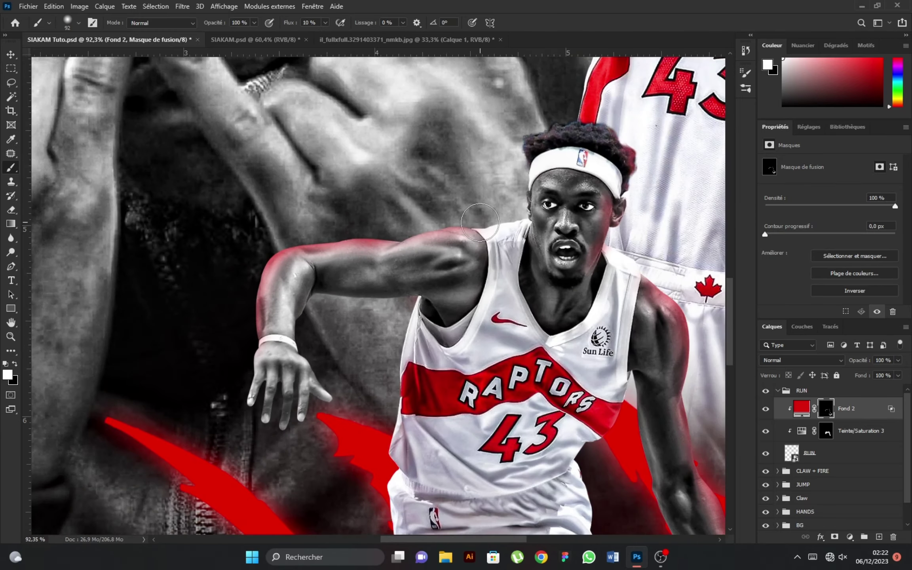
pyautogui.scroll(-2, 277, 257)
pyautogui.scroll(2, 352, 275)
pyautogui.scroll(2, 351, 275)
pyautogui.press('x')
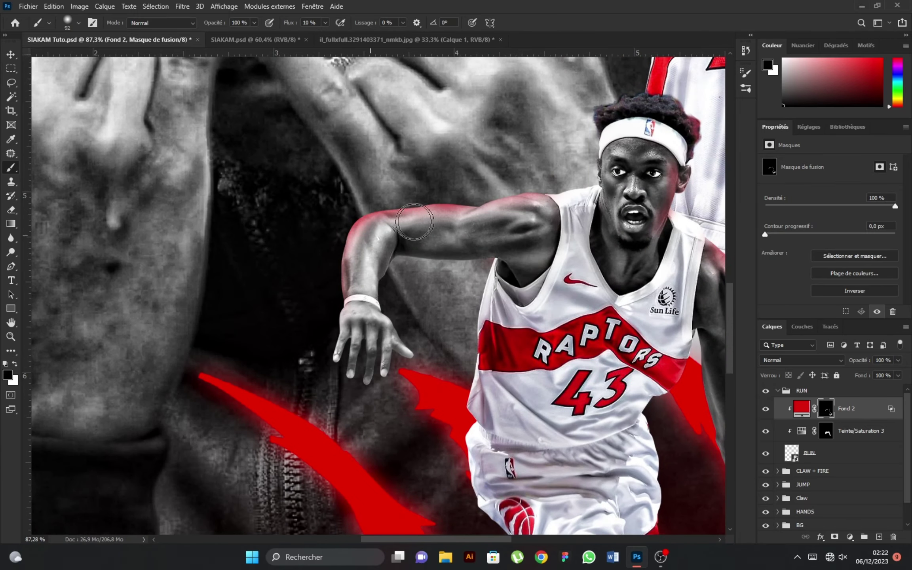
pyautogui.scroll(-2, 358, 229)
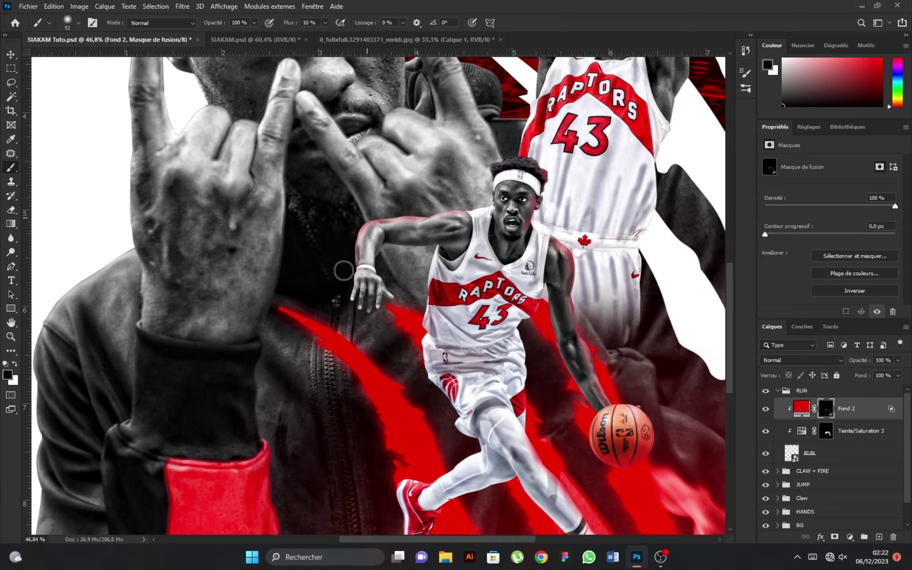
pyautogui.scroll(-2, 370, 283)
pyautogui.scroll(6, 469, 253)
pyautogui.press('x')
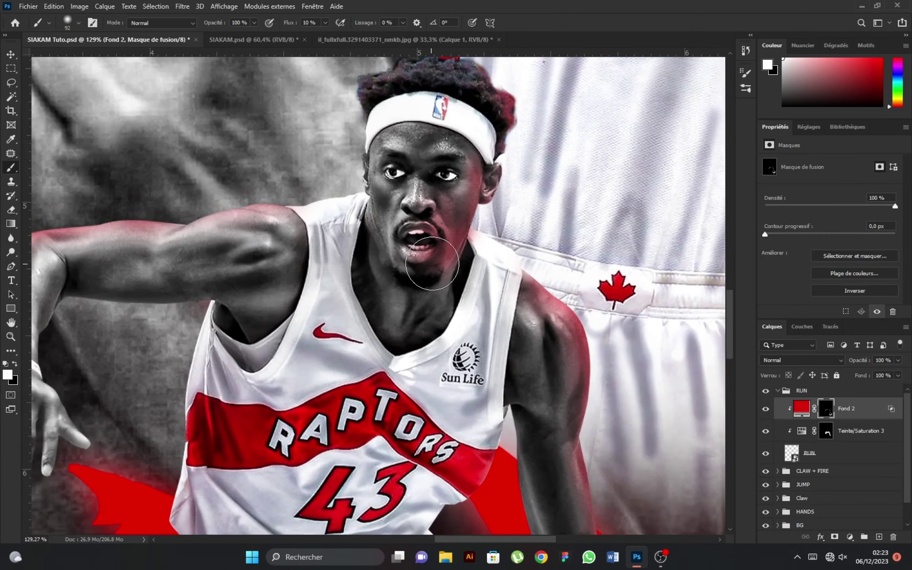
pyautogui.press('x')
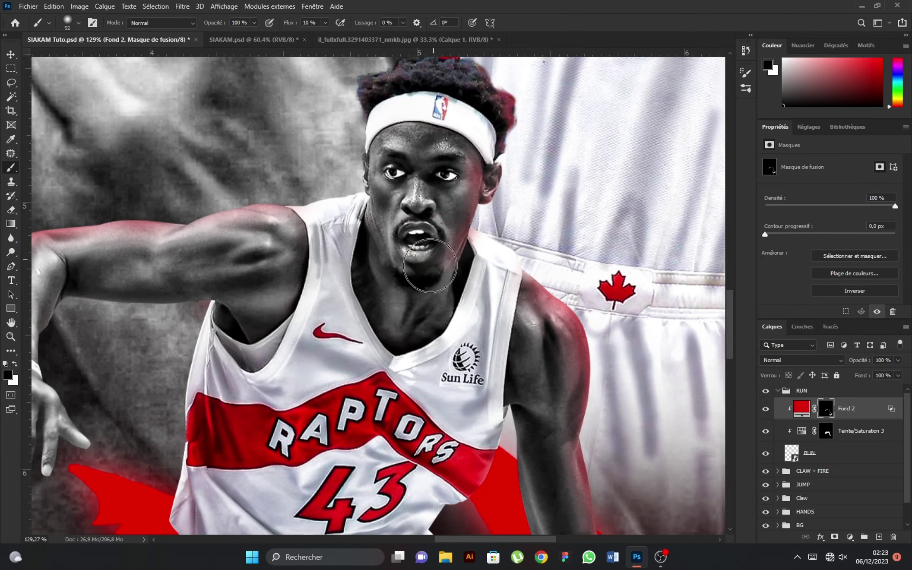
pyautogui.scroll(-5, 410, 226)
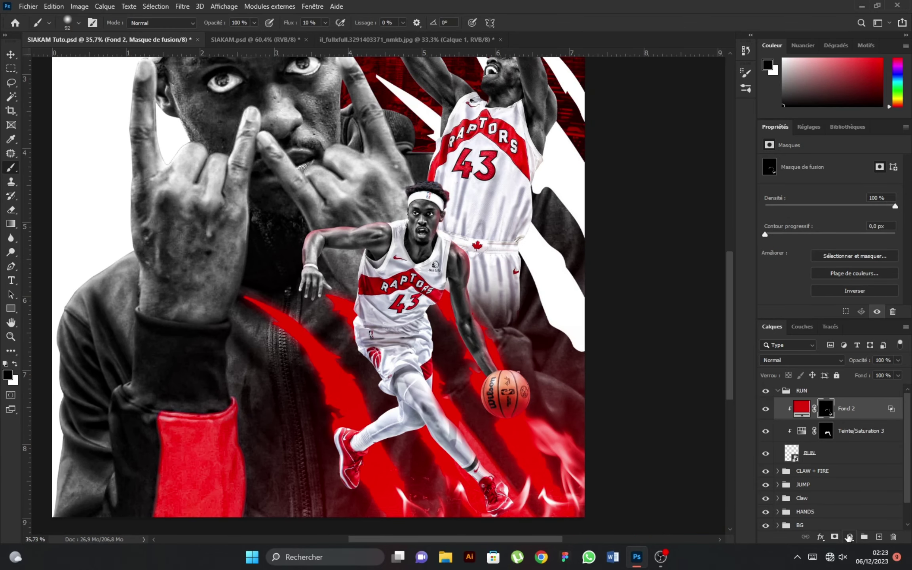
# Step: Add a raised Exposure adjustment above Fond 2 with an inverted, hidden mask
pyautogui.click(849, 538)
pyautogui.click(831, 404)
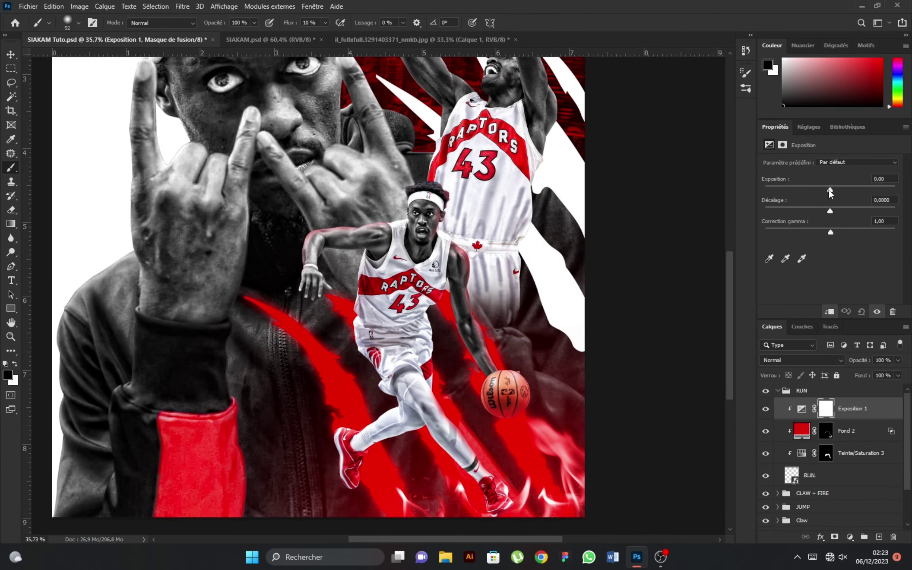
pyautogui.moveTo(830, 192); pyautogui.dragTo(863, 192)
pyautogui.click(825, 412)
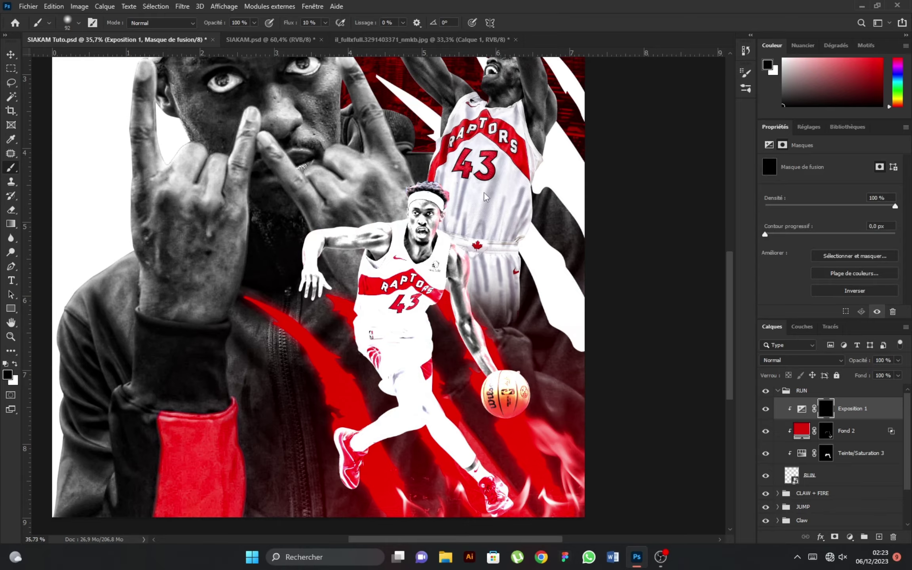
pyautogui.scroll(3, 486, 197)
pyautogui.scroll(3, 455, 202)
pyautogui.scroll(1, 396, 178)
pyautogui.press('x')
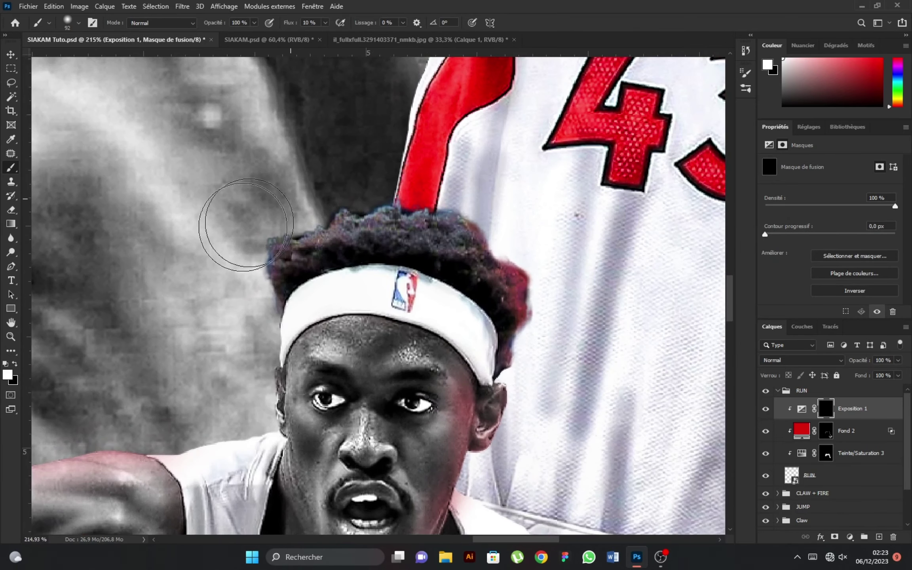
# Step: Paint white on the exposure mask to brighten the shoulder and arm edges
pyautogui.scroll(-5, 455, 179)
pyautogui.hscroll(2, 454, 179)
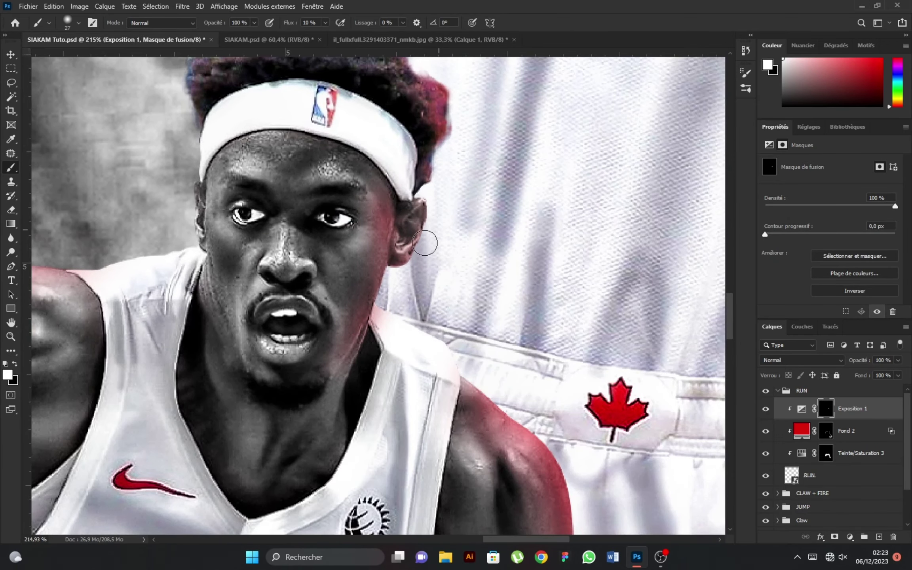
pyautogui.moveTo(444, 341)
pyautogui.mouseDown()
pyautogui.moveTo(503, 401)
pyautogui.moveTo(489, 381)
pyautogui.moveTo(574, 490)
pyautogui.mouseUp()
pyautogui.scroll(-1, 490, 248)
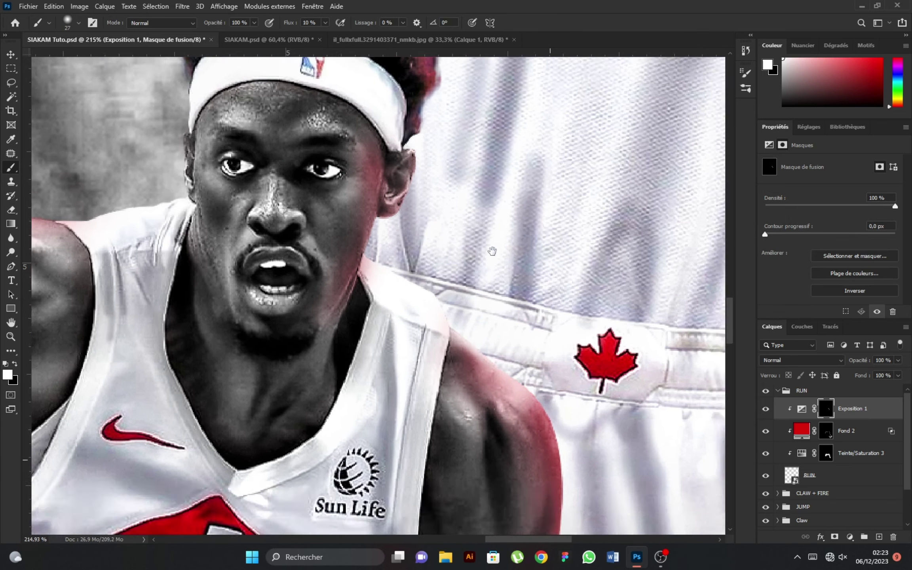
pyautogui.scroll(-6, 466, 112)
pyautogui.hscroll(2, 465, 112)
pyautogui.moveTo(514, 205)
pyautogui.mouseDown()
pyautogui.moveTo(498, 285)
pyautogui.moveTo(513, 240)
pyautogui.mouseUp()
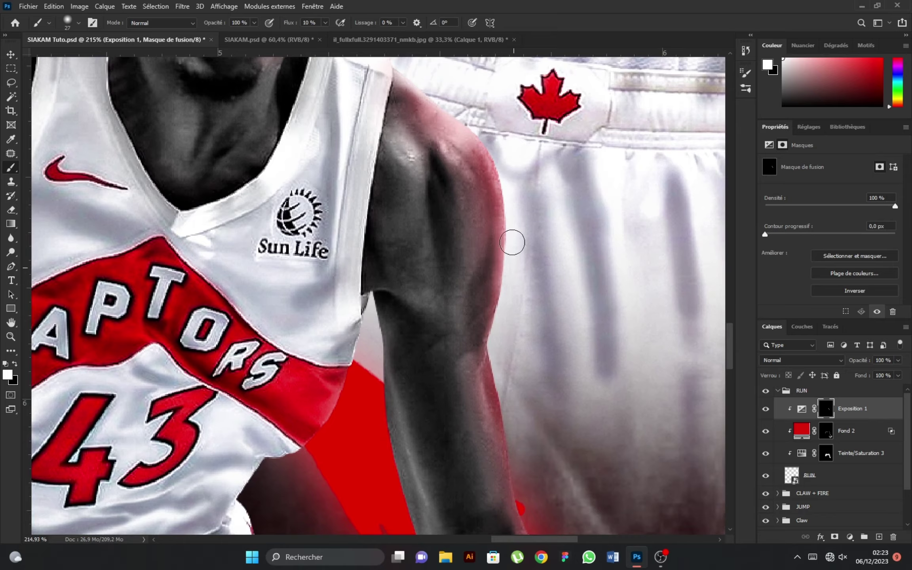
pyautogui.scroll(5, 439, 190)
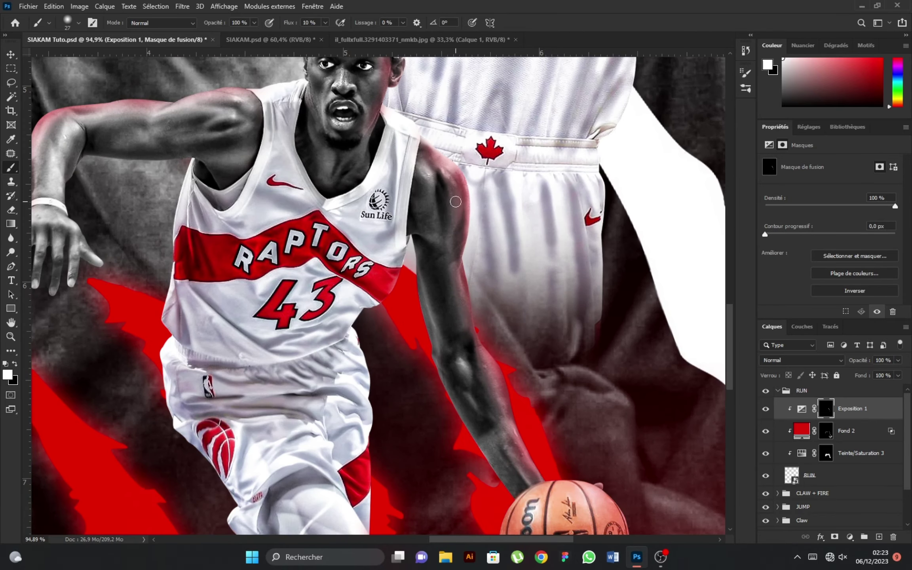
pyautogui.scroll(1, 471, 267)
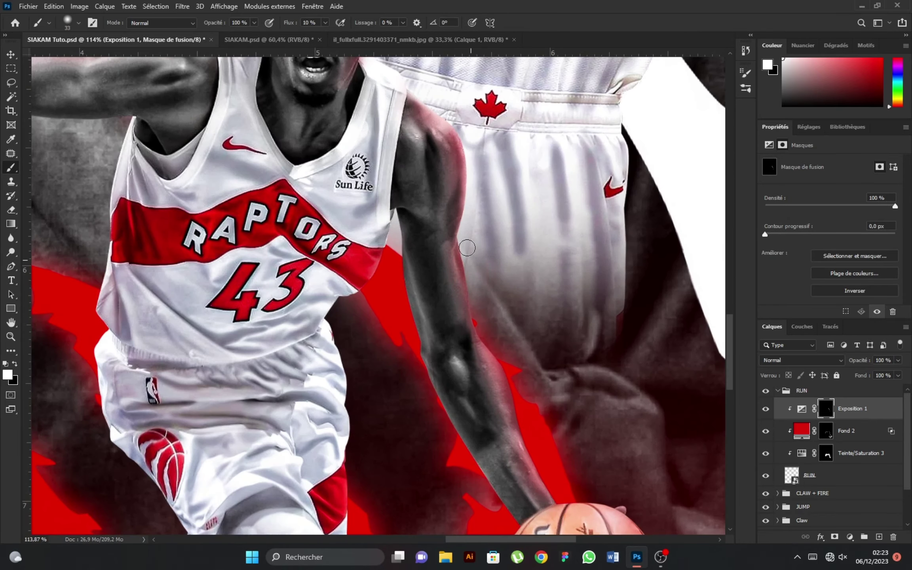
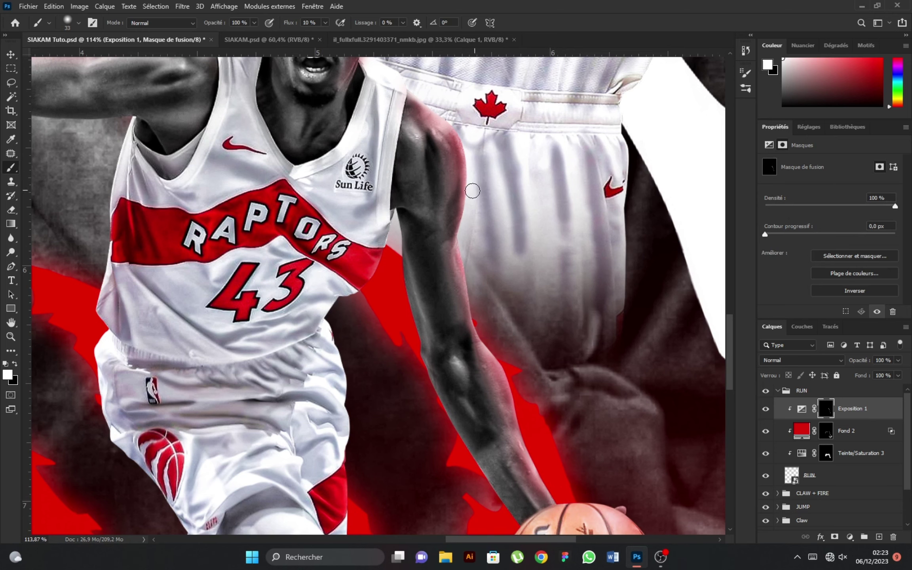
# Step: Paint white on the Exposition 1 mask to brighten the right edge of the player's leg
pyautogui.scroll(-5, 472, 191)
pyautogui.scroll(6, 479, 254)
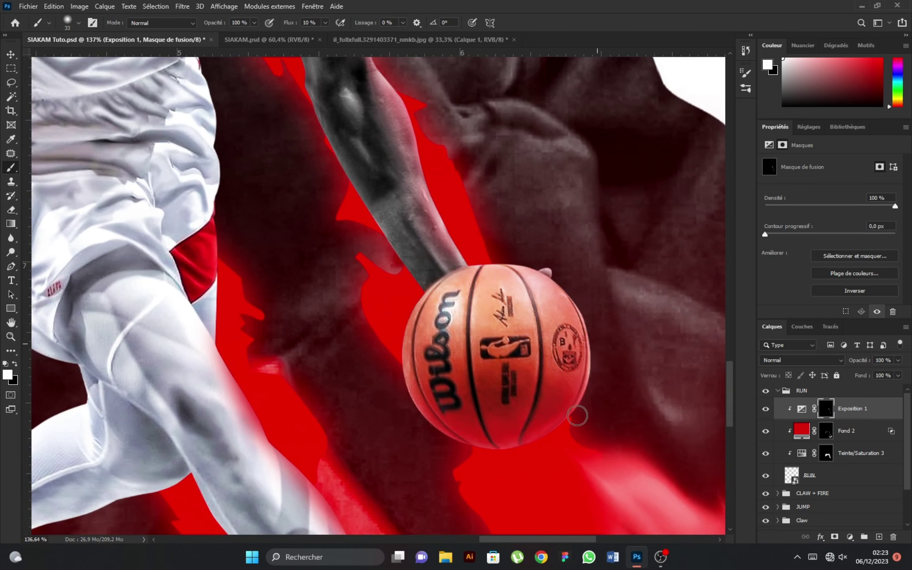
pyautogui.scroll(-2, 547, 222)
pyautogui.scroll(-2, 546, 221)
pyautogui.scroll(3, 415, 182)
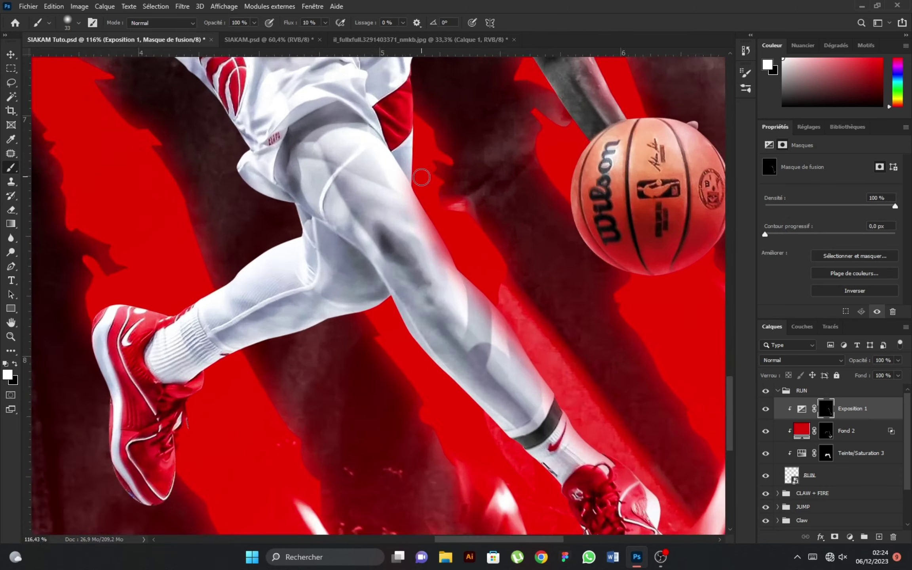
pyautogui.moveTo(412, 182)
pyautogui.mouseDown()
pyautogui.moveTo(475, 293)
pyautogui.moveTo(549, 381)
pyautogui.mouseUp()
# Step: With a smaller brush, brighten the arm's outer edge up to the shoulder
pyautogui.scroll(-3, 655, 475)
pyautogui.scroll(3, 328, 347)
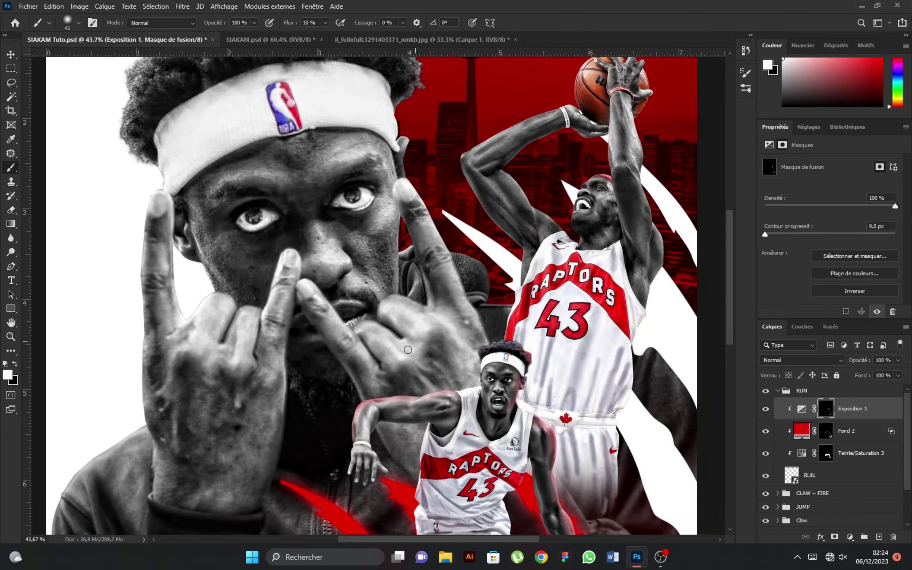
pyautogui.scroll(2, 329, 346)
pyautogui.scroll(1, 329, 347)
pyautogui.scroll(2, 329, 347)
pyautogui.moveTo(328, 346)
pyautogui.mouseDown()
pyautogui.moveTo(305, 258)
pyautogui.moveTo(348, 230)
pyautogui.moveTo(450, 214)
pyautogui.mouseUp()
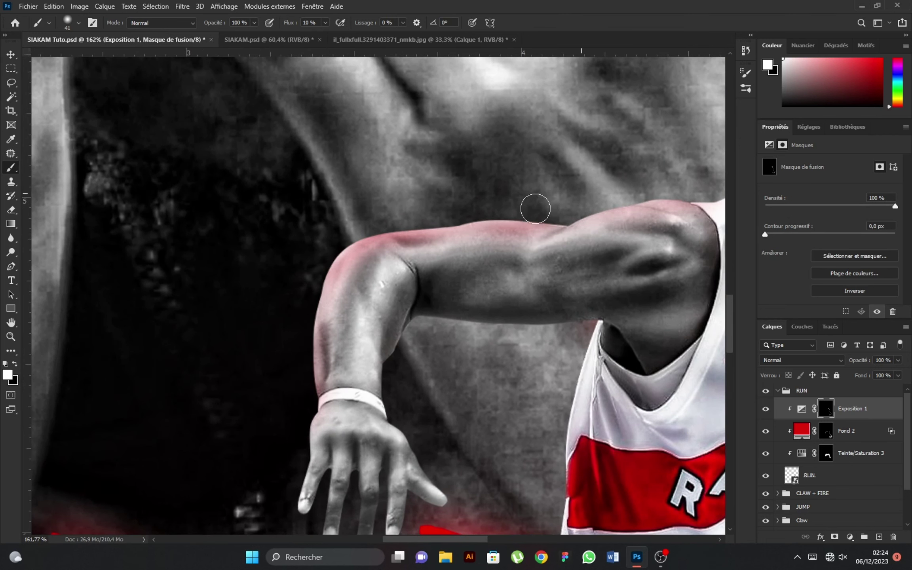
pyautogui.press('[')
pyautogui.press('[')
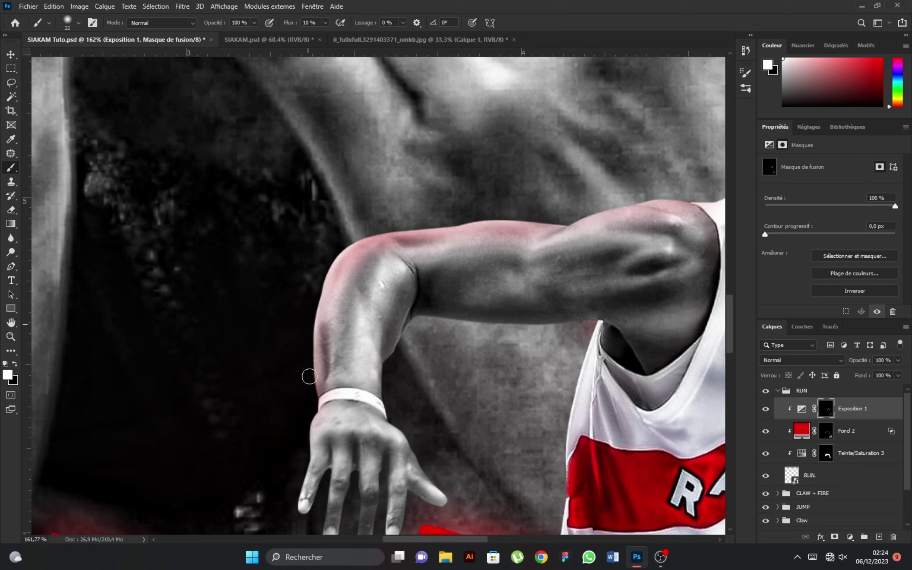
pyautogui.moveTo(313, 328); pyautogui.dragTo(388, 225)
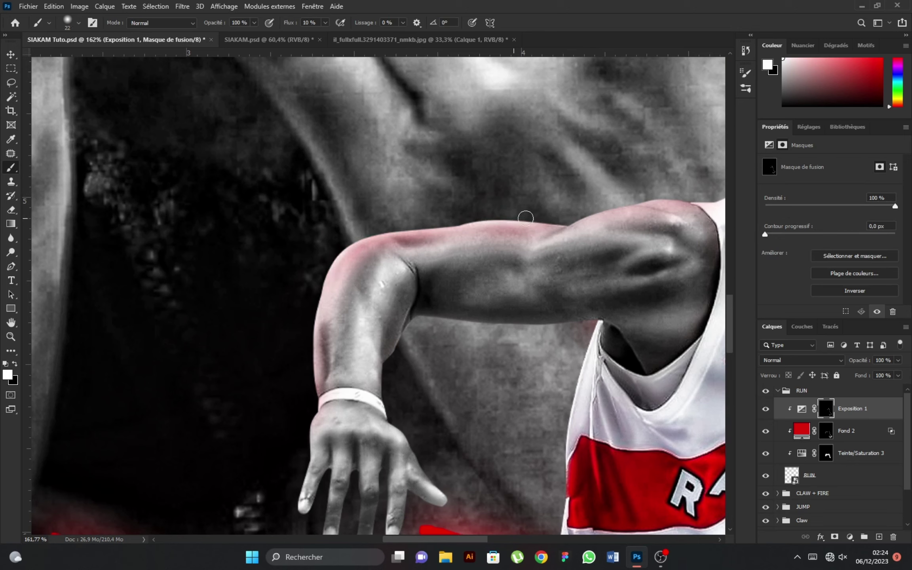
pyautogui.scroll(-5, 706, 197)
pyautogui.scroll(4, 554, 277)
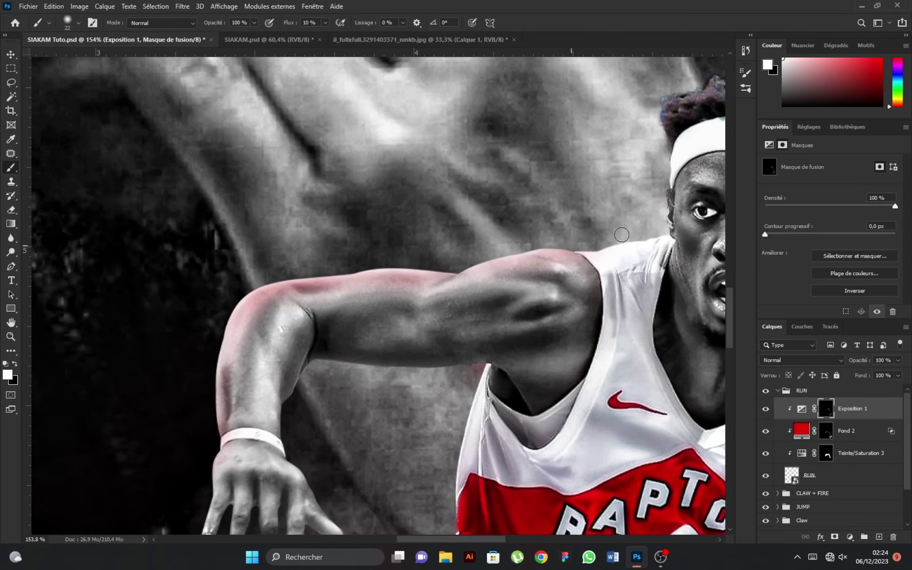
pyautogui.scroll(-5, 423, 393)
pyautogui.scroll(1, 424, 393)
pyautogui.scroll(4, 515, 396)
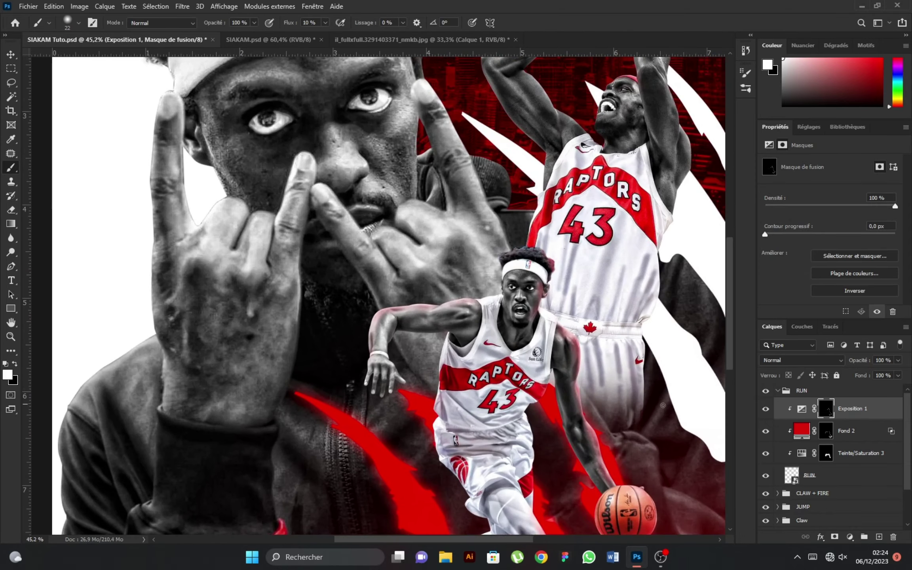
# Step: On the Fond 2 mask, paint a red glow along the upper arm edge with a larger white brush
pyautogui.click(827, 431)
pyautogui.scroll(3, 370, 332)
pyautogui.scroll(3, 370, 333)
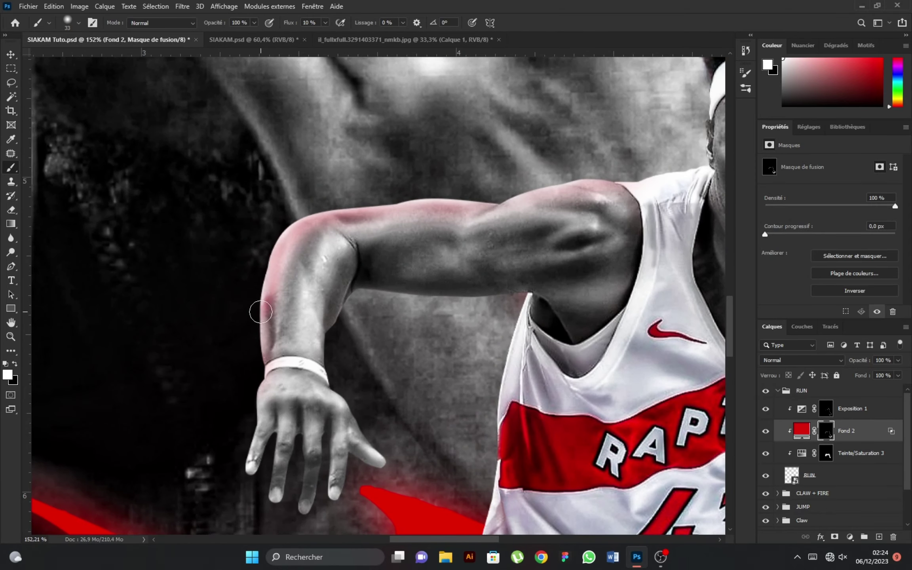
pyautogui.press(']')
pyautogui.press(']')
pyautogui.press('x')
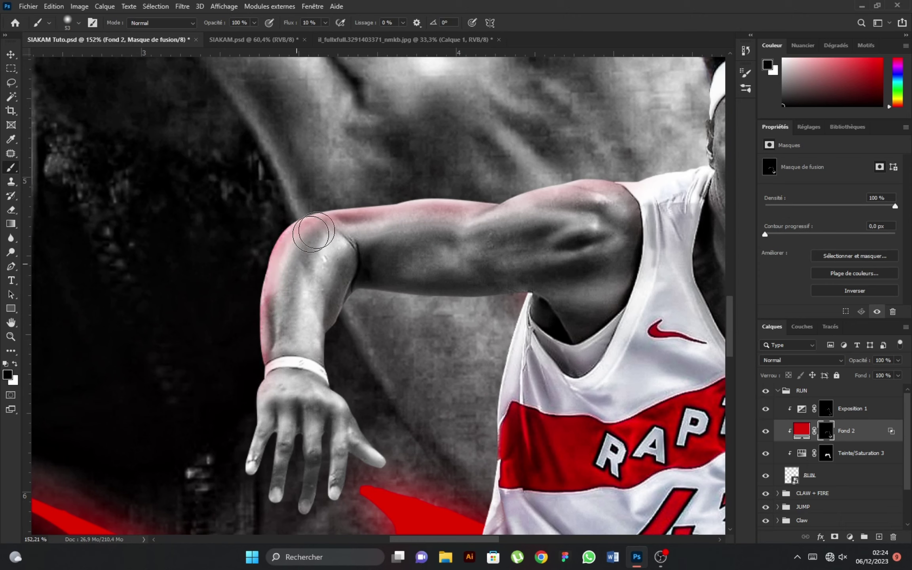
pyautogui.press('x')
pyautogui.moveTo(372, 187)
pyautogui.mouseDown()
pyautogui.moveTo(490, 186)
pyautogui.moveTo(505, 173)
pyautogui.moveTo(584, 165)
pyautogui.mouseUp()
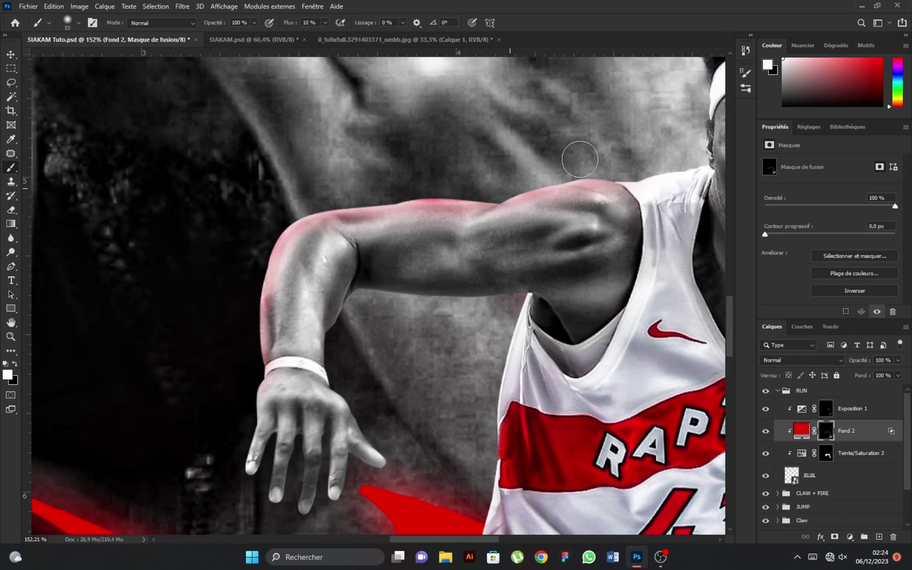
pyautogui.press('x')
# Step: Add red tint along the forearm edge, tone it down on the upper arm, and collapse RUN
pyautogui.hotkey('ctrl', '0')
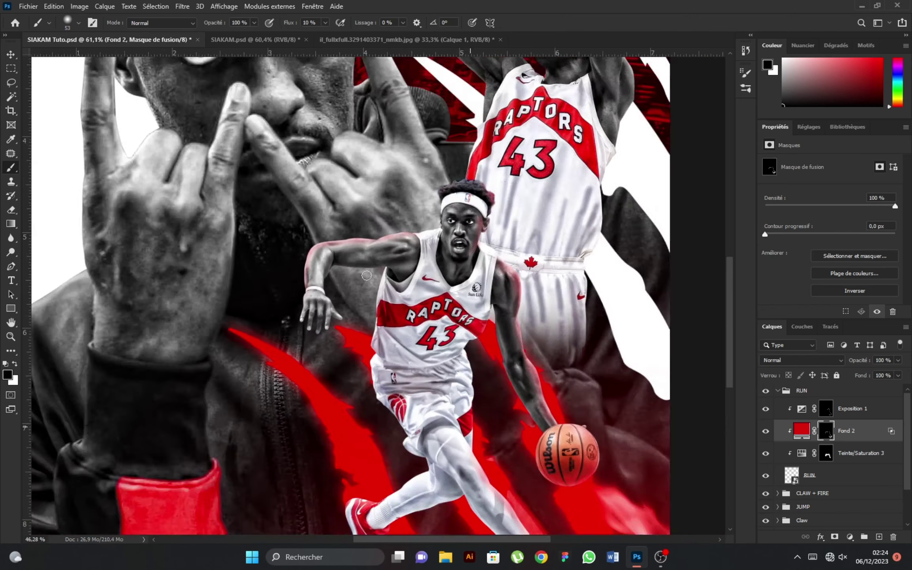
pyautogui.scroll(5, 382, 302)
pyautogui.scroll(4, 381, 302)
pyautogui.press(']')
pyautogui.press(']')
pyautogui.press(']')
pyautogui.press('x')
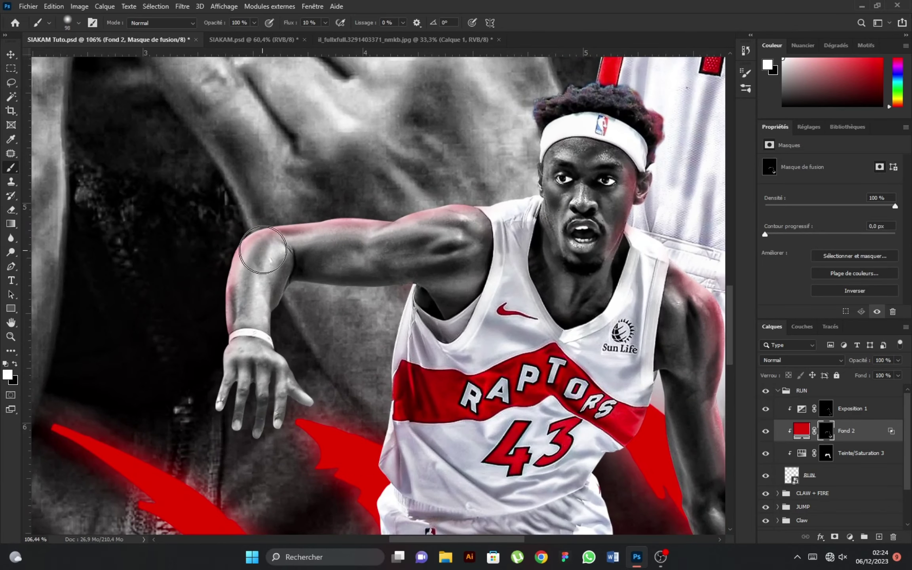
pyautogui.moveTo(254, 277)
pyautogui.mouseDown()
pyautogui.moveTo(283, 240)
pyautogui.moveTo(467, 219)
pyautogui.mouseUp()
pyautogui.press('x')
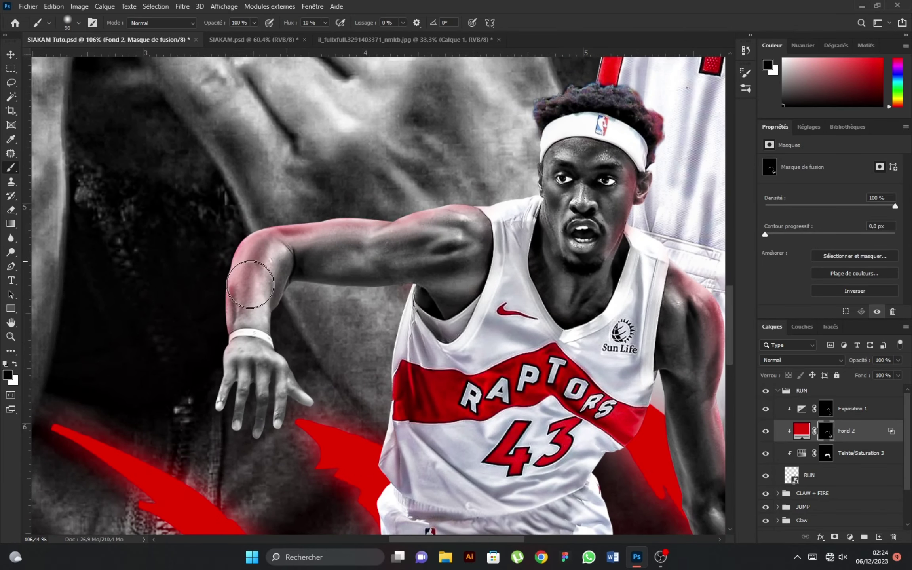
pyautogui.moveTo(246, 285); pyautogui.dragTo(310, 232)
pyautogui.scroll(-6, 309, 232)
pyautogui.scroll(-5, 370, 250)
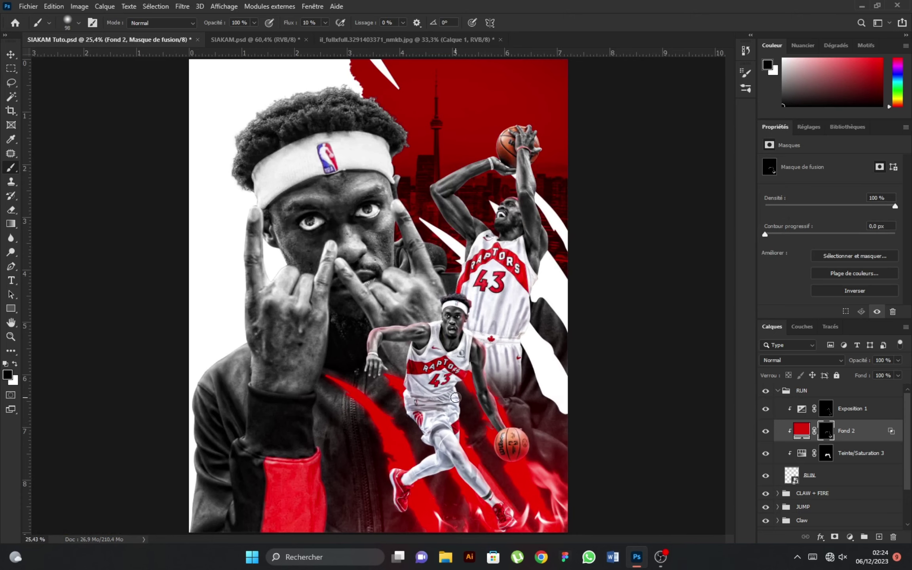
pyautogui.scroll(-1, 455, 397)
pyautogui.click(778, 391)
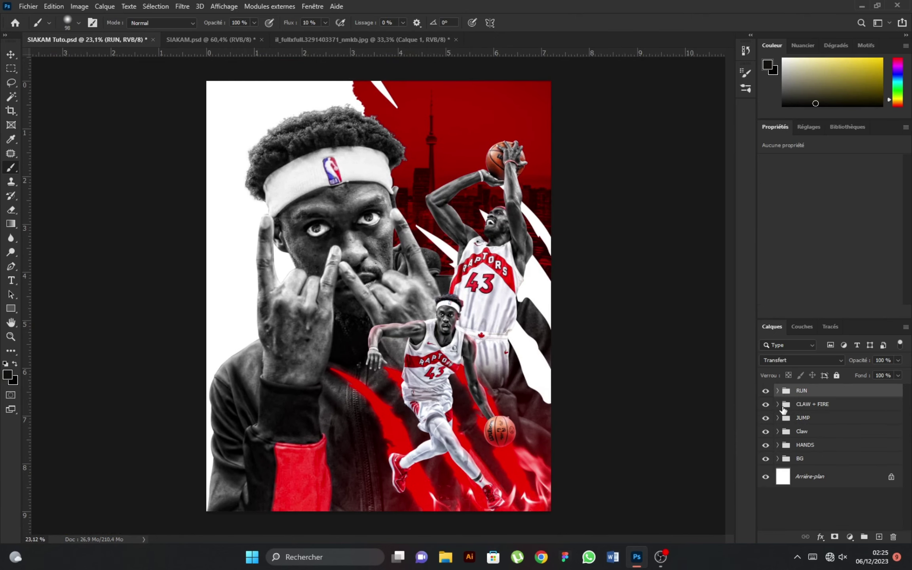
# Step: Add a white (ffffff) Solid Color fill layer above CLAW + FIRE
pyautogui.click(778, 418)
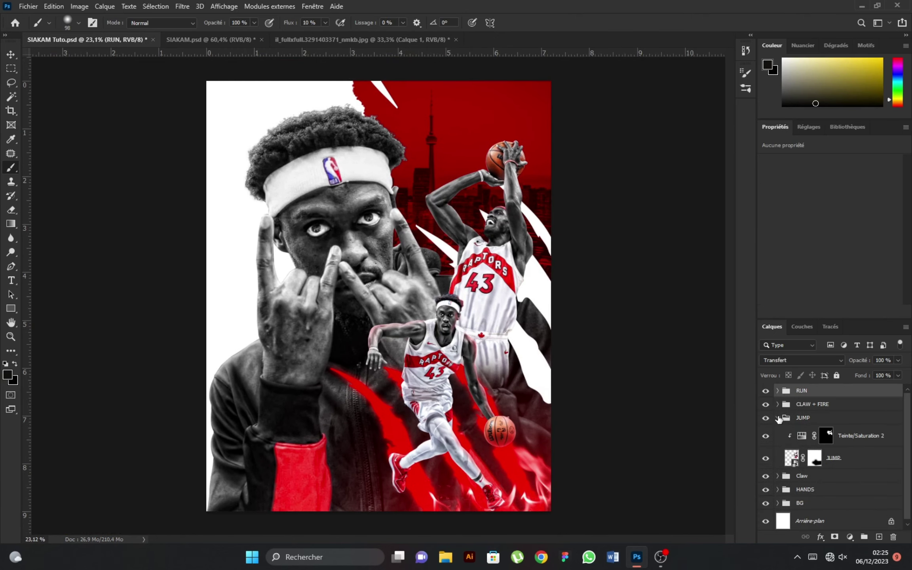
pyautogui.click(778, 418)
pyautogui.click(812, 404)
pyautogui.click(850, 537)
pyautogui.click(804, 346)
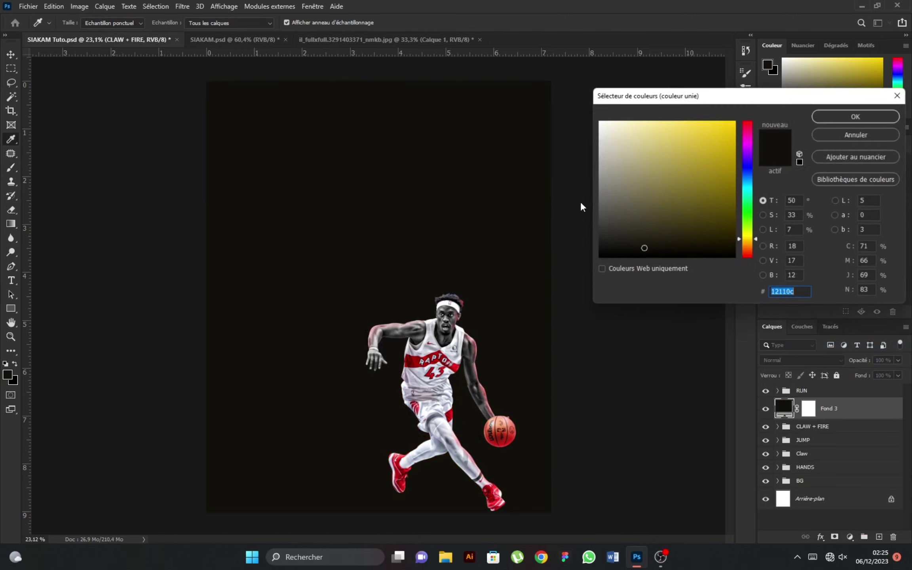
pyautogui.write('ffffff')
pyautogui.click(835, 117)
# Step: Brush the fill's mask to reveal the white only around the running player
pyautogui.press('b')
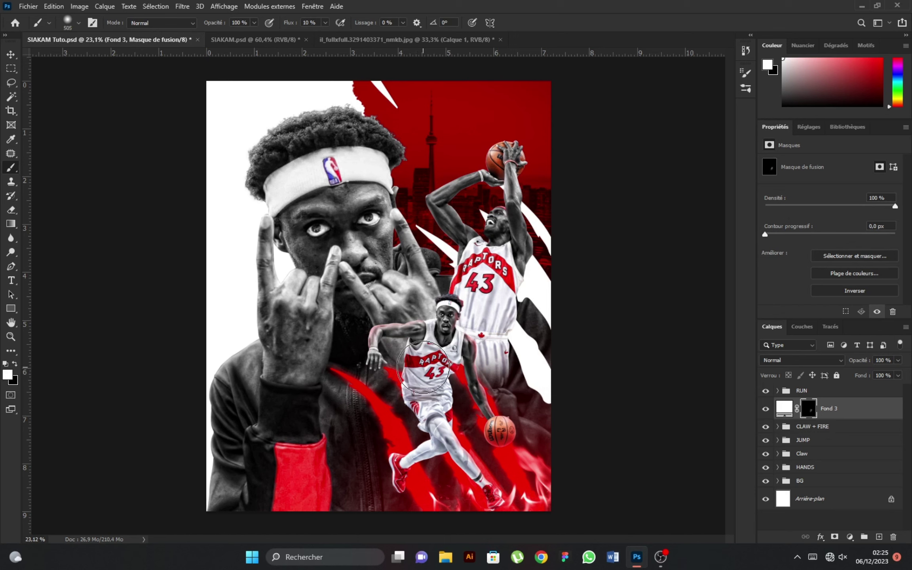
pyautogui.moveTo(423, 369); pyautogui.dragTo(452, 347)
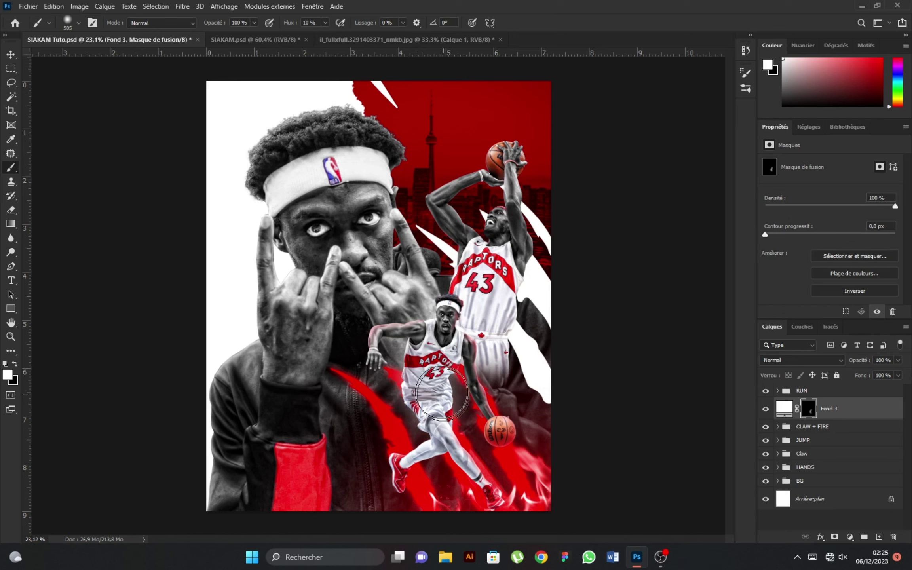
pyautogui.press('[')
pyautogui.press('[')
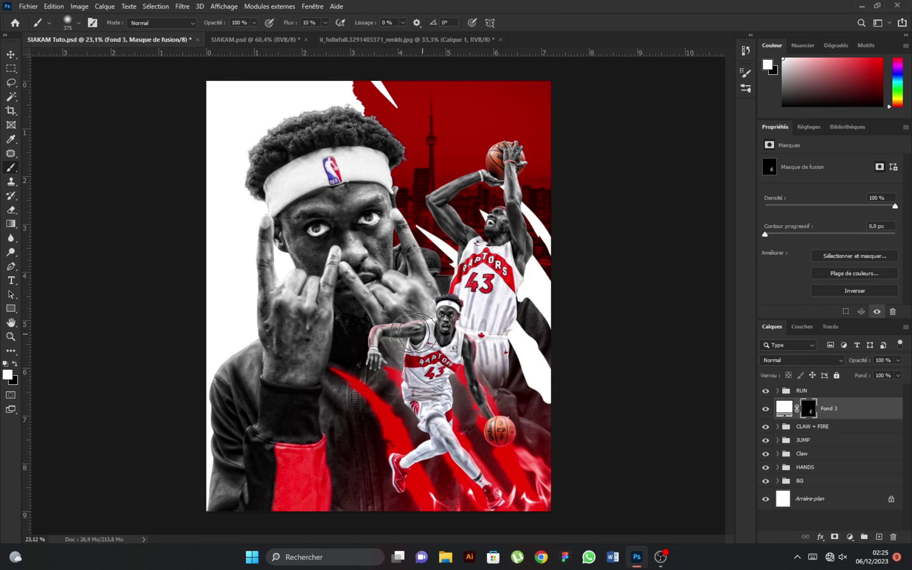
pyautogui.click(766, 412)
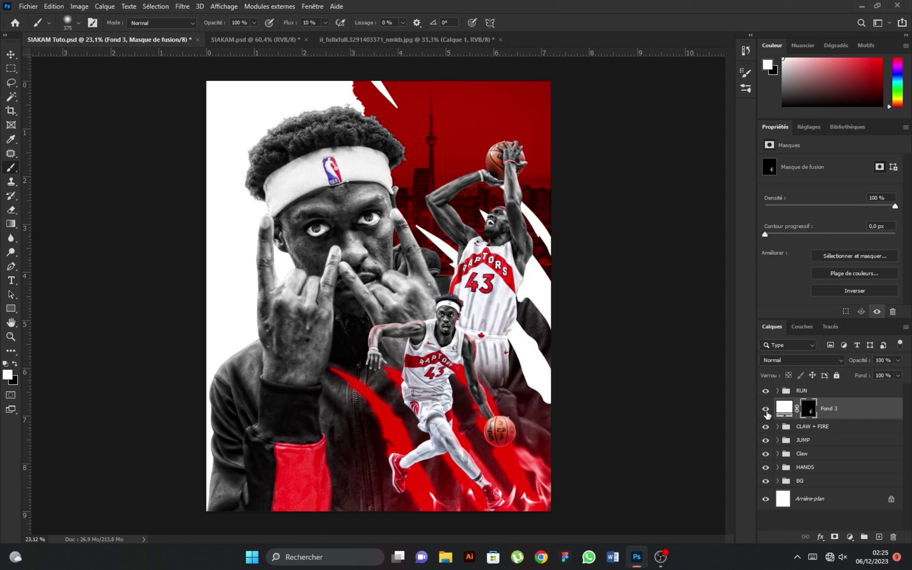
# Step: In the JUMP group, add a clipped Exposure adjustment at +2,39 with an inverted mask
pyautogui.click(777, 441)
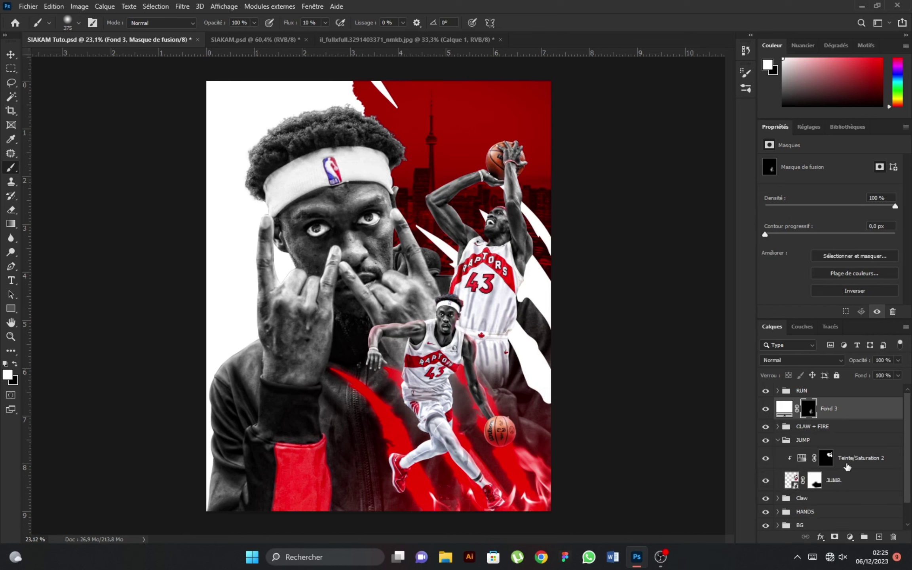
pyautogui.click(831, 458)
pyautogui.click(850, 537)
pyautogui.click(813, 405)
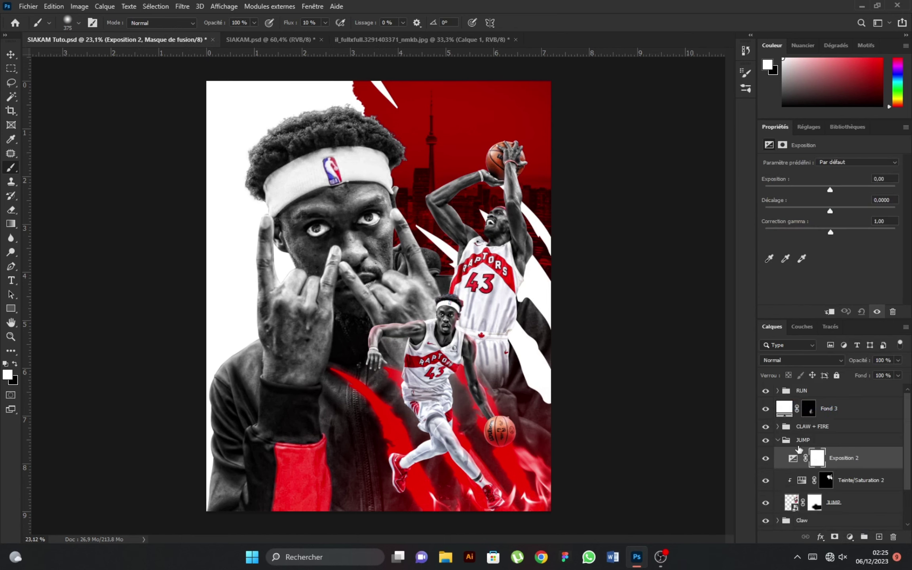
pyautogui.keyDown('alt'); pyautogui.click(793, 471); pyautogui.keyUp('alt')
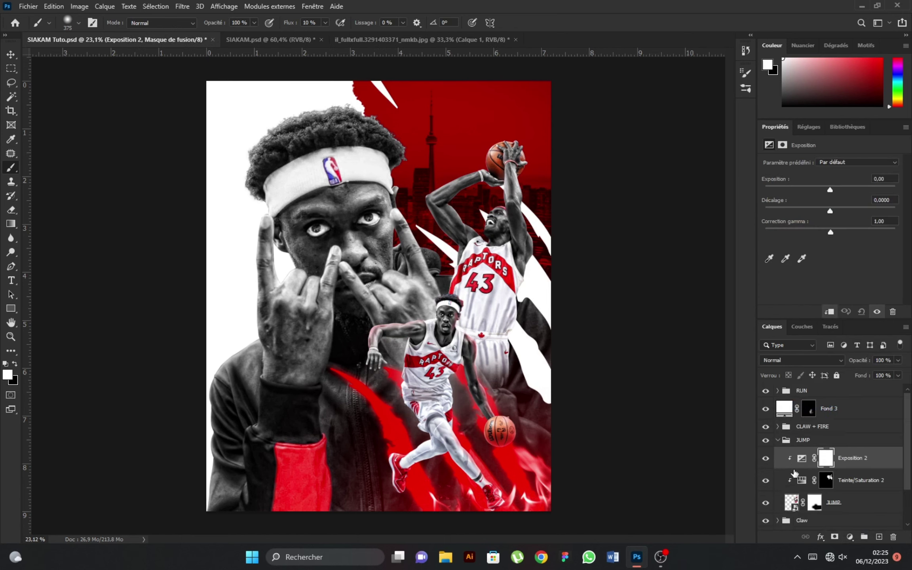
pyautogui.click(854, 190)
pyautogui.click(825, 459)
pyautogui.hotkey('ctrl', 'i')
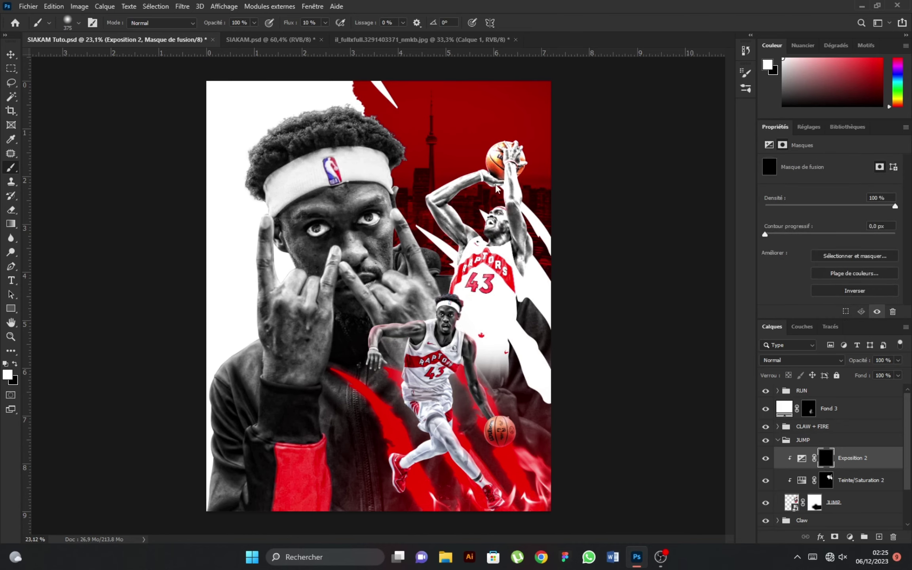
# Step: Paint white on the Exposition 2 mask along the arm's upper edge, elbow and wristband
pyautogui.scroll(5, 467, 174)
pyautogui.scroll(2, 447, 166)
pyautogui.scroll(2, 362, 148)
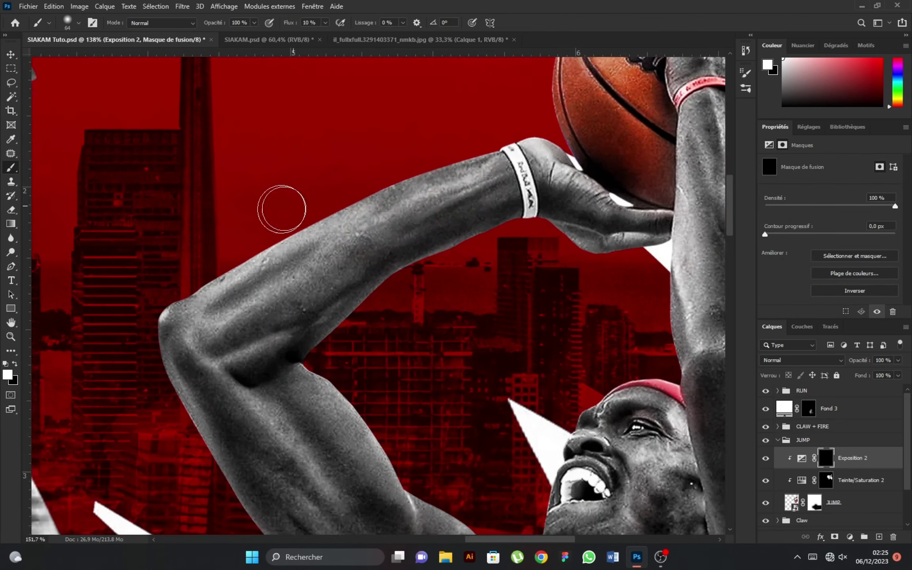
pyautogui.scroll(2, 281, 204)
pyautogui.moveTo(528, 130)
pyautogui.mouseDown()
pyautogui.moveTo(434, 160)
pyautogui.moveTo(335, 209)
pyautogui.moveTo(360, 193)
pyautogui.moveTo(175, 289)
pyautogui.moveTo(182, 300)
pyautogui.mouseUp()
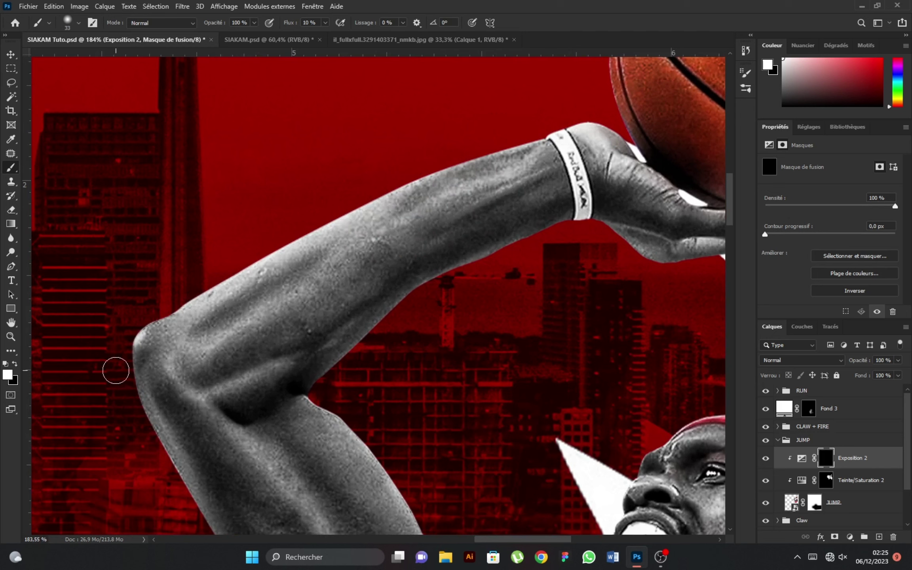
pyautogui.moveTo(116, 370); pyautogui.dragTo(157, 309)
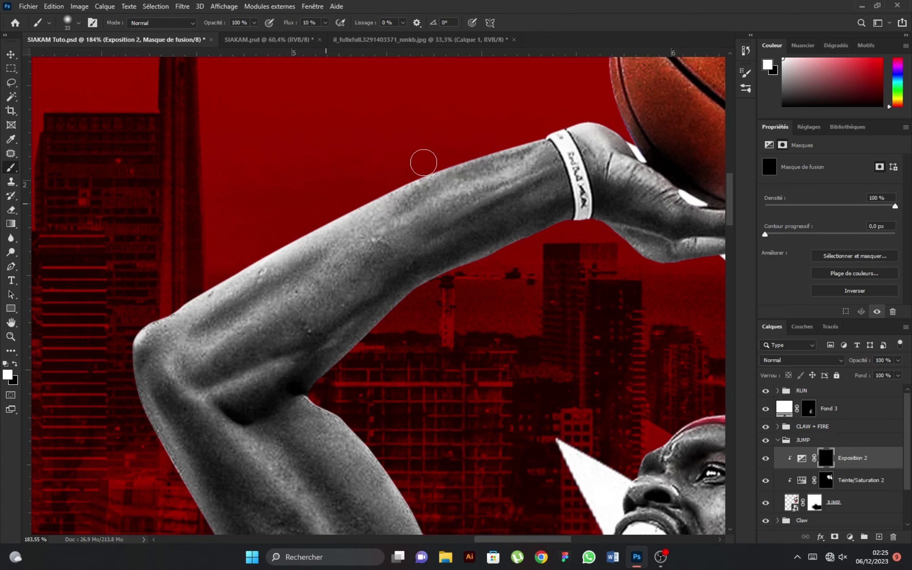
pyautogui.moveTo(423, 162)
pyautogui.mouseDown()
pyautogui.moveTo(393, 179)
pyautogui.moveTo(488, 139)
pyautogui.moveTo(568, 123)
pyautogui.moveTo(309, 216)
pyautogui.mouseUp()
pyautogui.scroll(-5, 125, 400)
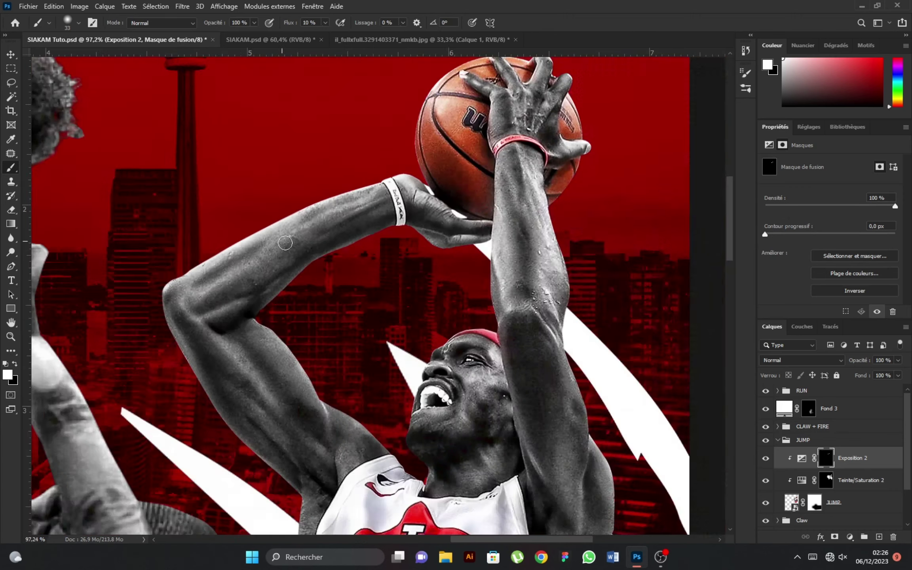
pyautogui.scroll(3, 257, 277)
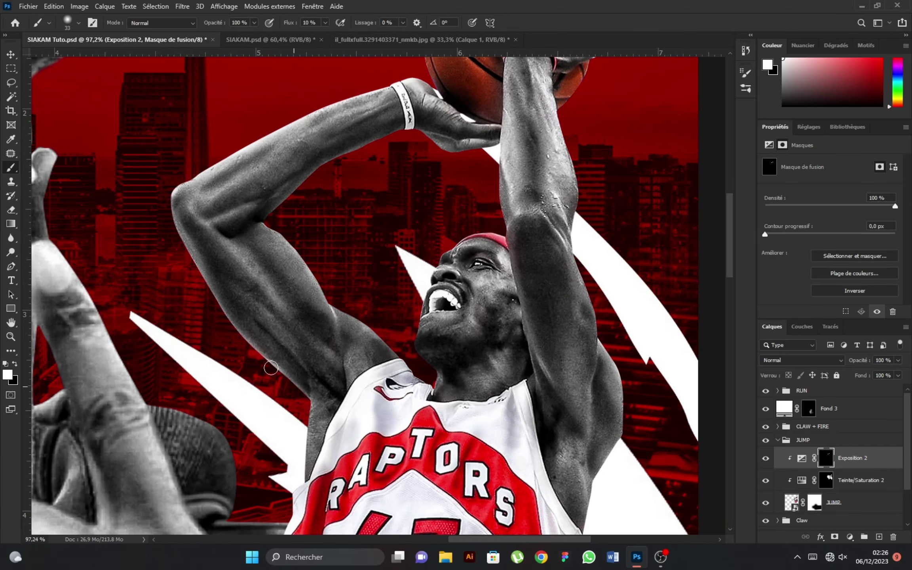
pyautogui.scroll(2, 261, 277)
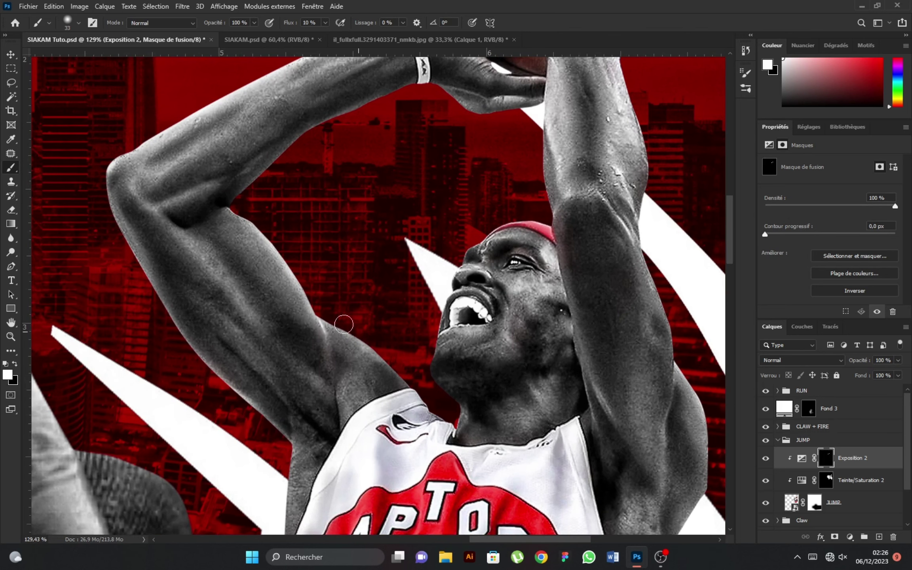
pyautogui.moveTo(344, 325); pyautogui.dragTo(406, 382)
# Step: Brighten the raised arm's right edge and lower edge, then enlarge the brush slightly
pyautogui.scroll(-3, 258, 225)
pyautogui.scroll(2, 463, 150)
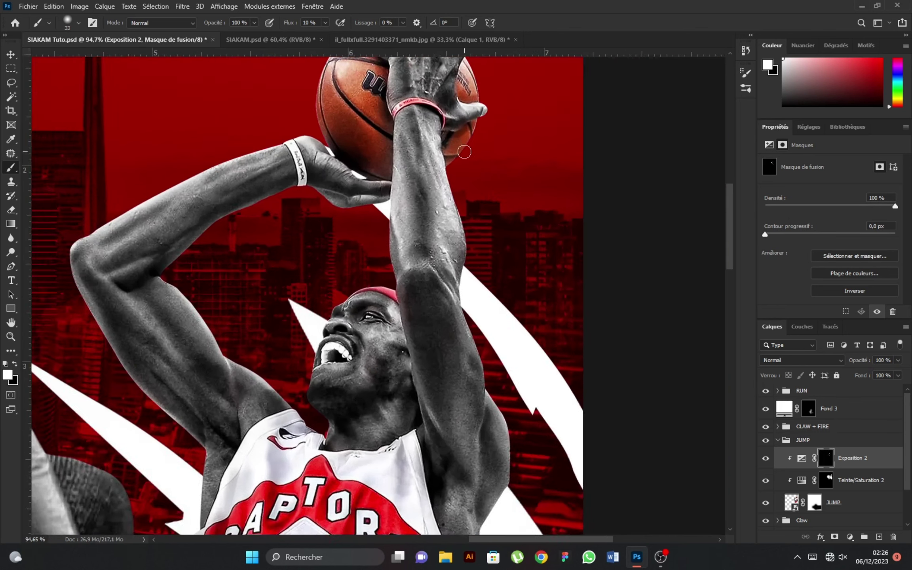
pyautogui.scroll(1, 451, 175)
pyautogui.moveTo(467, 257); pyautogui.dragTo(471, 315)
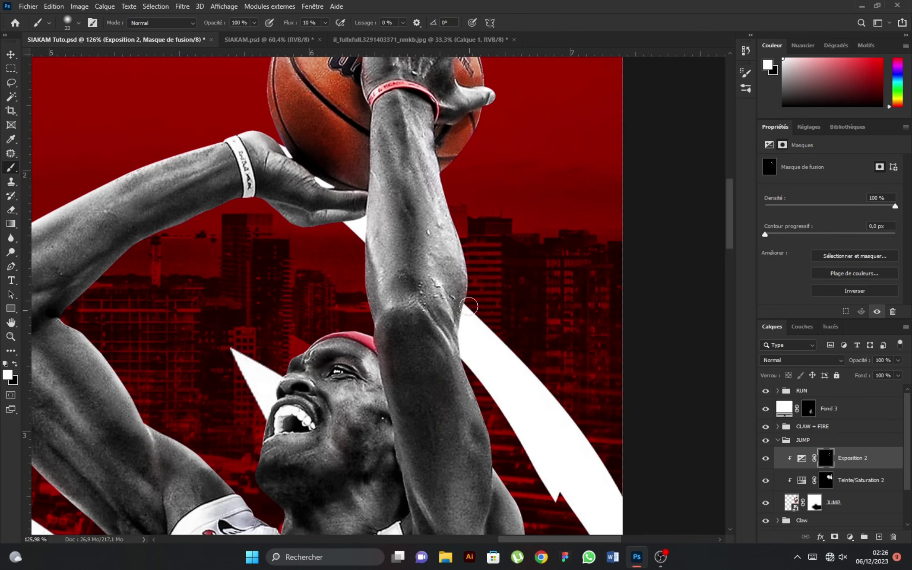
pyautogui.scroll(-3, 466, 226)
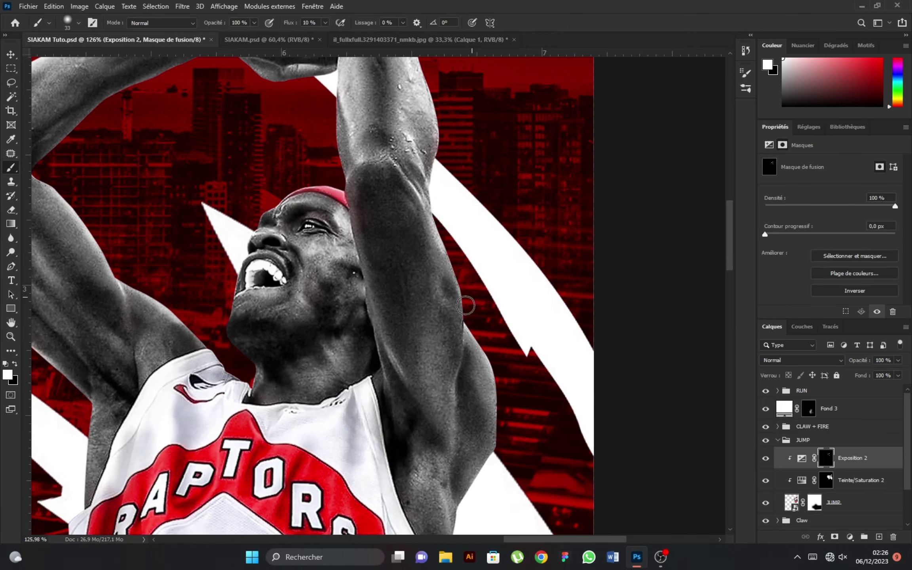
pyautogui.moveTo(465, 306); pyautogui.dragTo(465, 327)
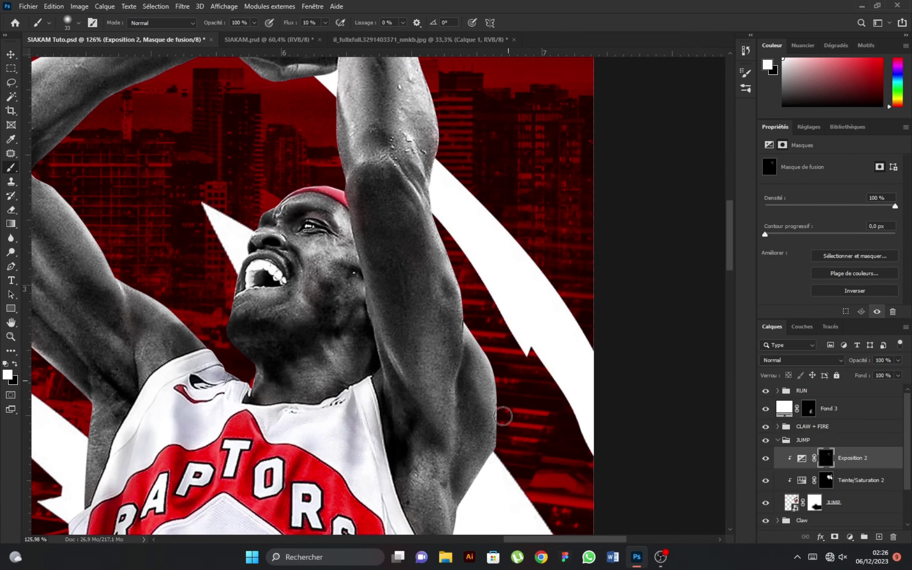
pyautogui.moveTo(462, 514); pyautogui.dragTo(462, 505)
pyautogui.scroll(-5, 499, 361)
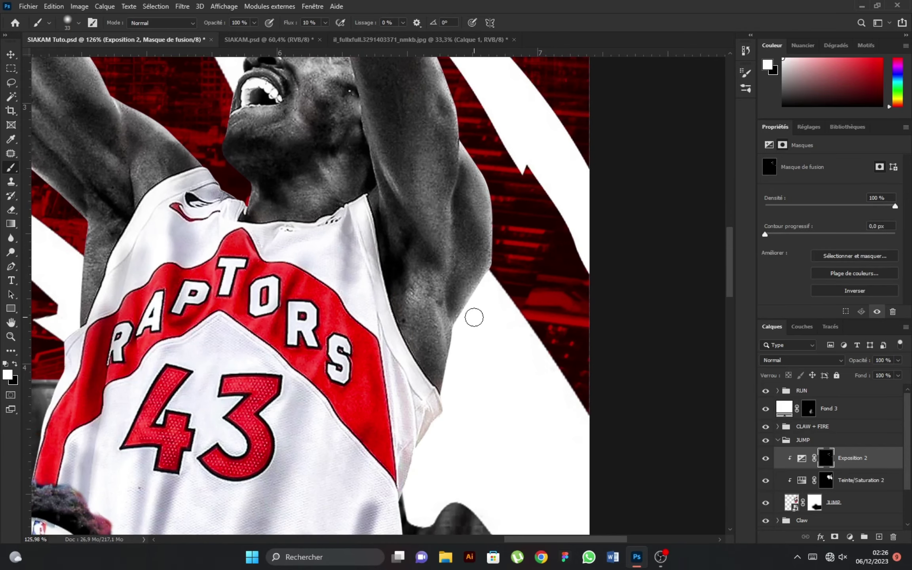
pyautogui.scroll(-3, 451, 361)
pyautogui.scroll(-3, 436, 317)
pyautogui.scroll(4, 376, 194)
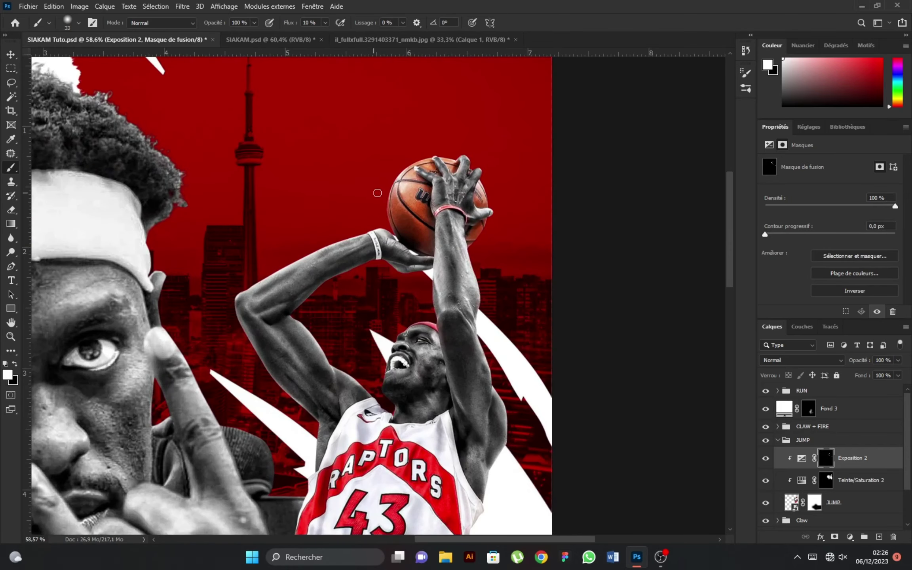
pyautogui.scroll(2, 402, 157)
pyautogui.press(']')
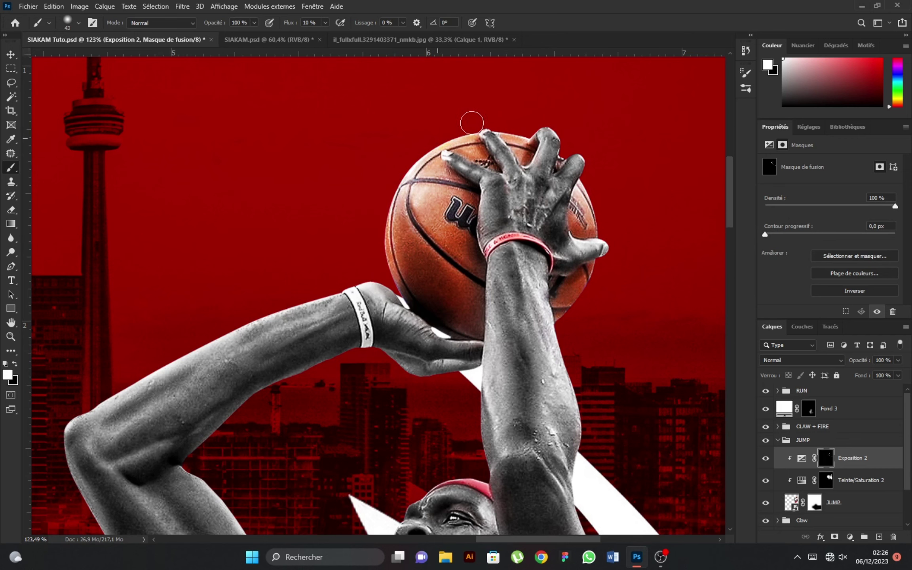
pyautogui.scroll(-3, 415, 262)
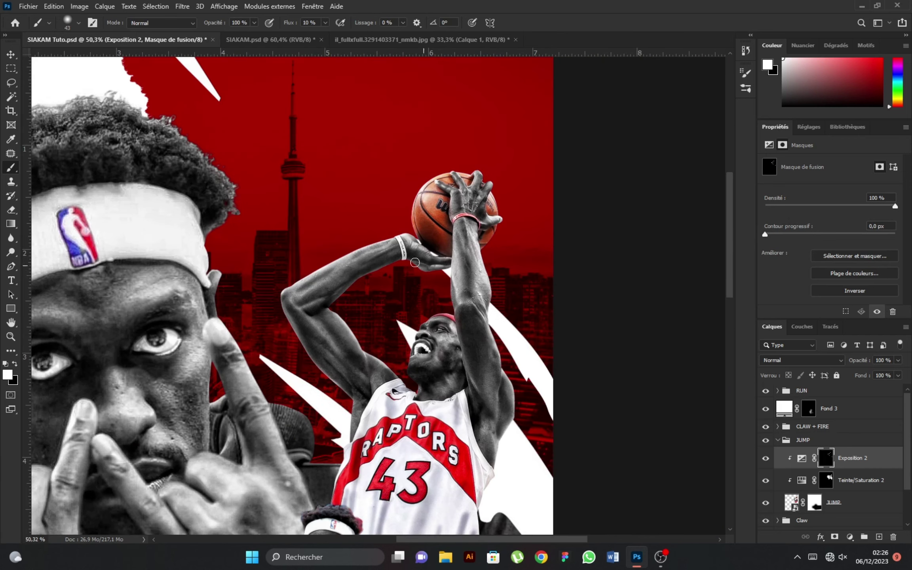
# Step: Add a red Solid Color fill clipped to the jumping player with Blend If underlying black at 103
pyautogui.click(849, 536)
pyautogui.click(808, 346)
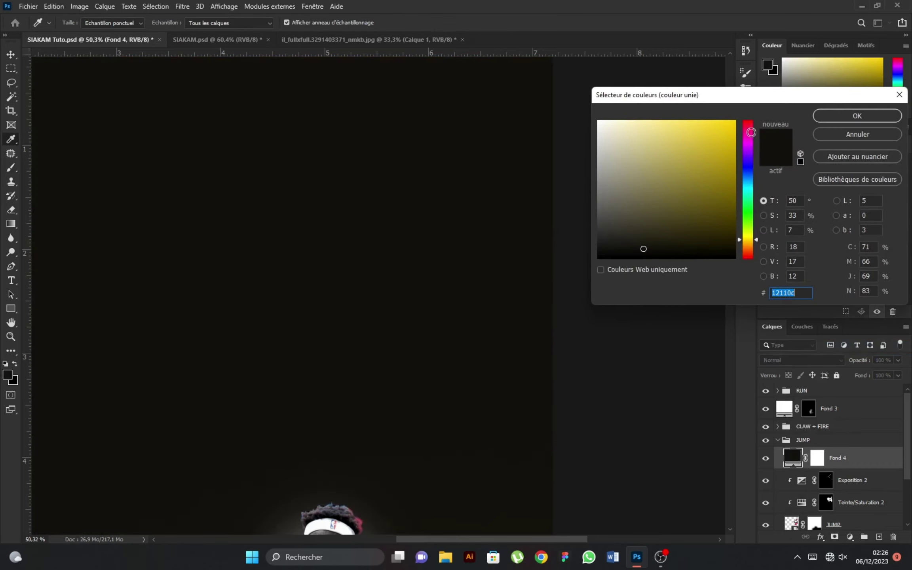
pyautogui.moveTo(727, 138); pyautogui.dragTo(735, 124)
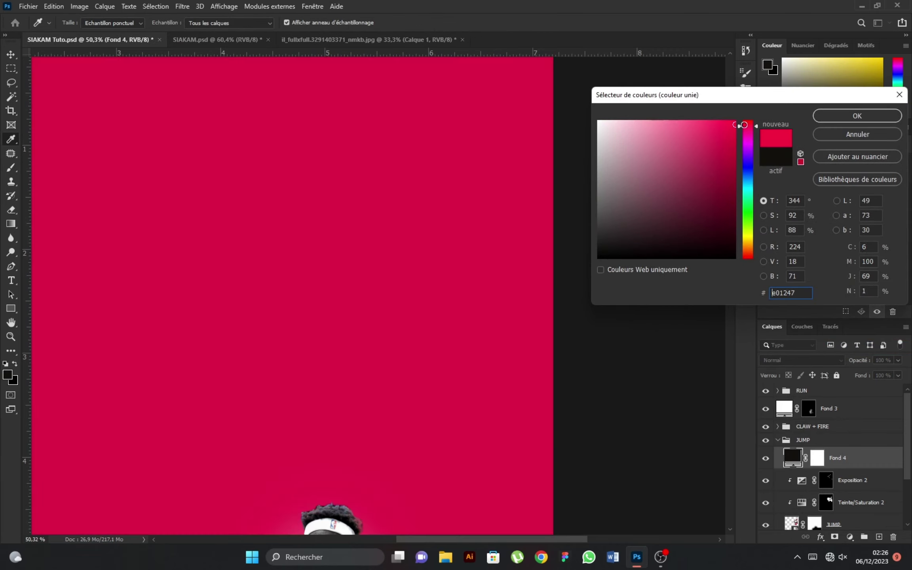
pyautogui.click(815, 119)
pyautogui.keyDown('alt'); pyautogui.click(796, 470); pyautogui.keyUp('alt')
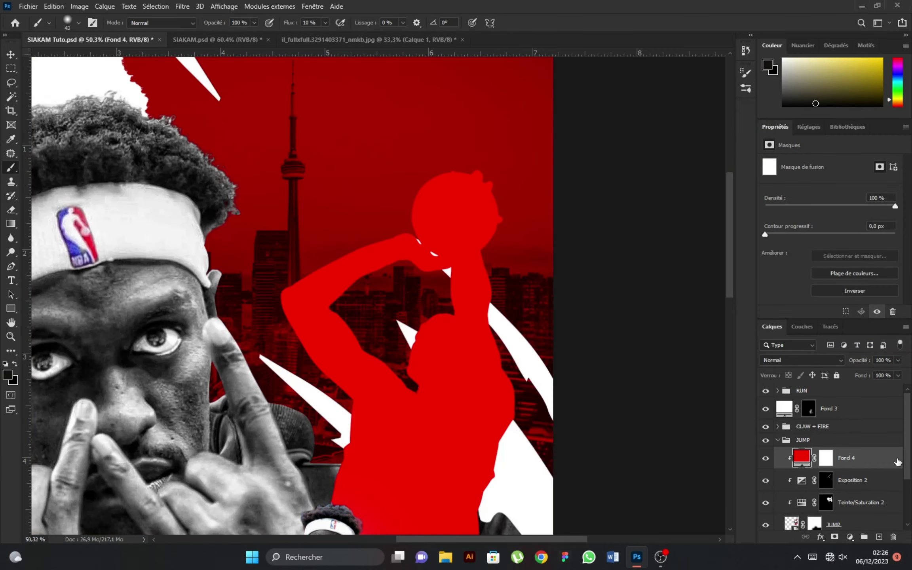
pyautogui.doubleClick(897, 462)
pyautogui.moveTo(555, 348); pyautogui.dragTo(609, 346)
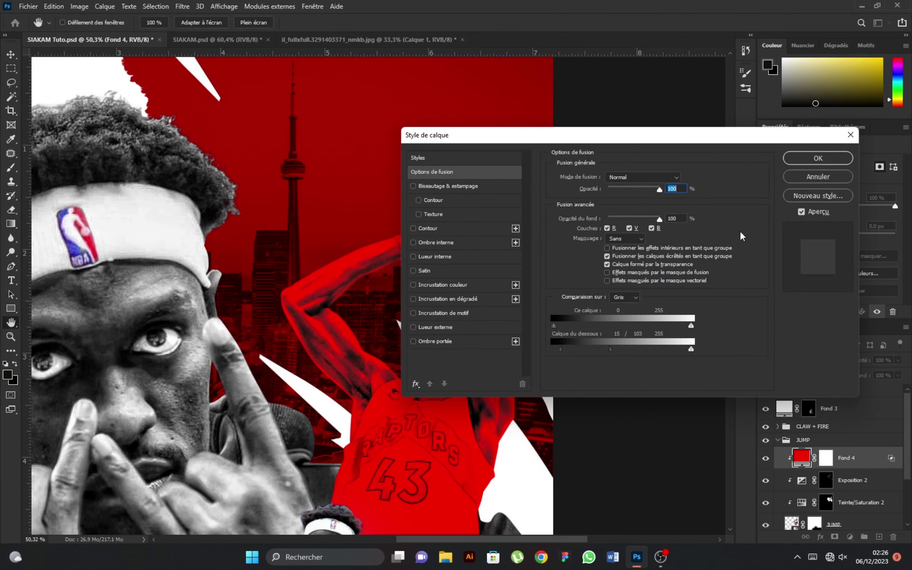
pyautogui.click(818, 158)
pyautogui.click(826, 458)
# Step: Invert the Fond 4 mask and paint red tint along the arm's upper edge
pyautogui.press('b')
pyautogui.press('x')
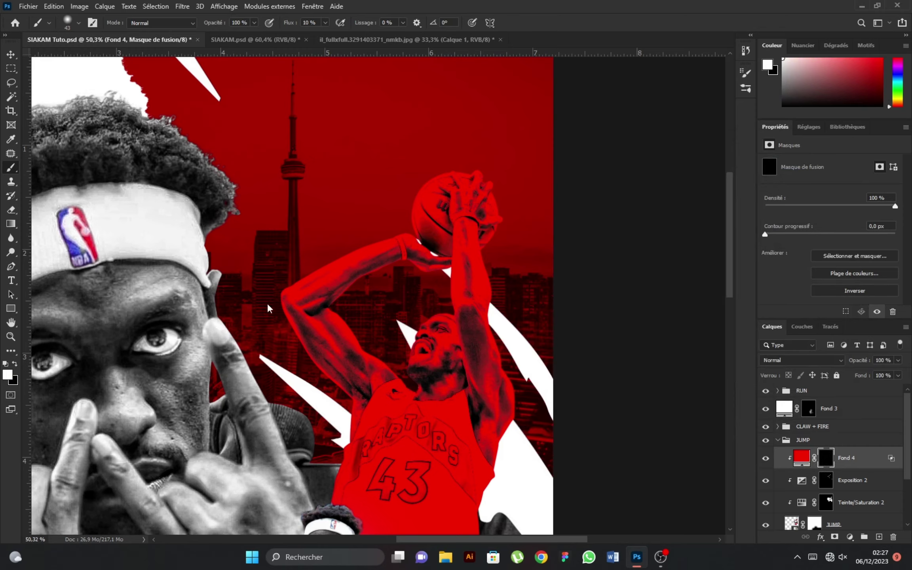
pyautogui.scroll(1, 268, 308)
pyautogui.scroll(1, 267, 308)
pyautogui.scroll(1, 268, 308)
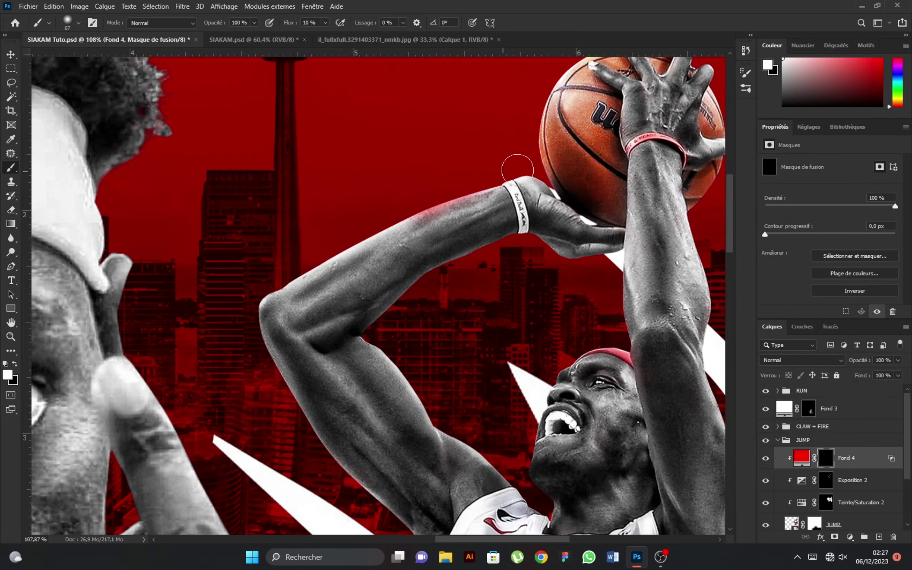
pyautogui.moveTo(517, 169)
pyautogui.mouseDown()
pyautogui.moveTo(259, 299)
pyautogui.moveTo(444, 199)
pyautogui.moveTo(515, 174)
pyautogui.moveTo(265, 316)
pyautogui.moveTo(515, 173)
pyautogui.moveTo(256, 307)
pyautogui.moveTo(528, 198)
pyautogui.mouseUp()
pyautogui.press('x')
pyautogui.press(']')
pyautogui.press(']')
pyautogui.press(']')
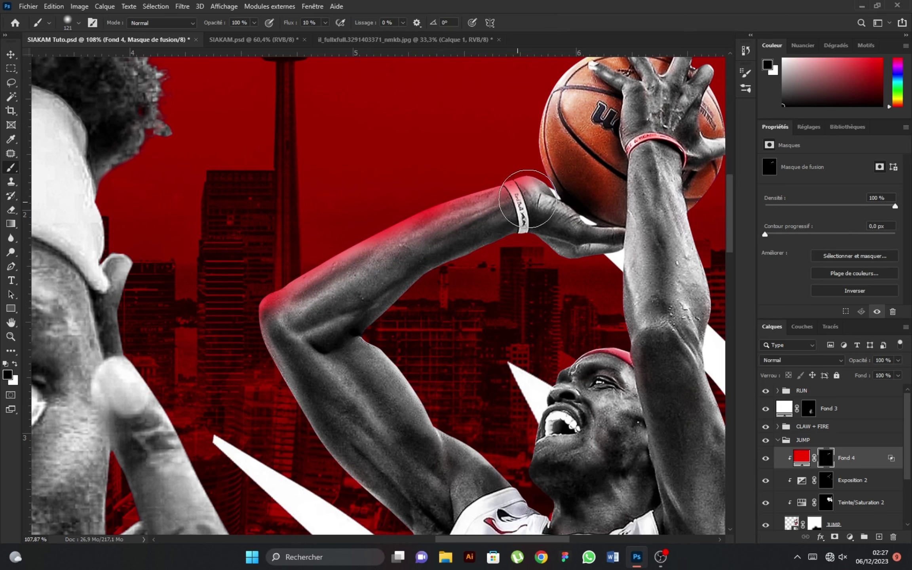
pyautogui.press('x')
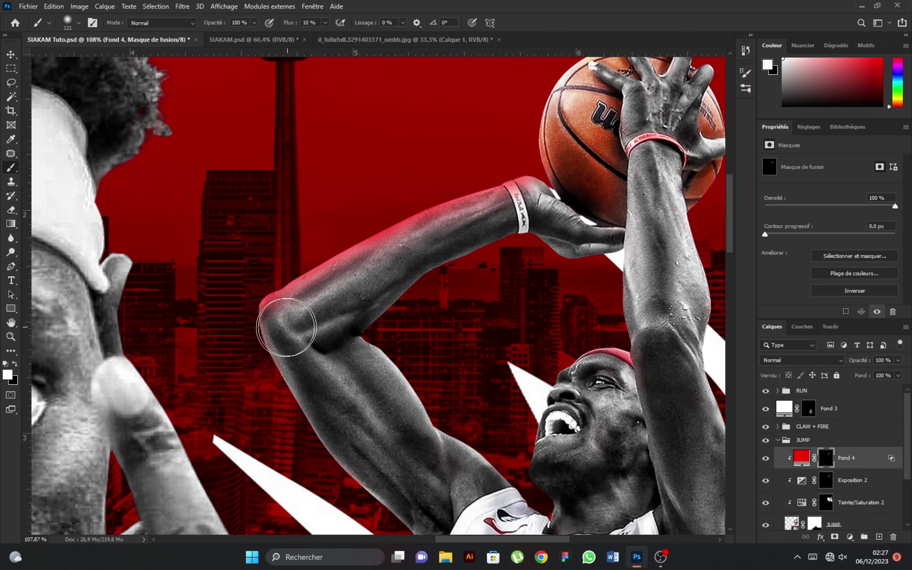
# Step: Remove red tint from elbow to wrist, then paint it over the arm and neck
pyautogui.press('x')
pyautogui.moveTo(286, 327); pyautogui.dragTo(554, 192)
pyautogui.scroll(-3, 325, 284)
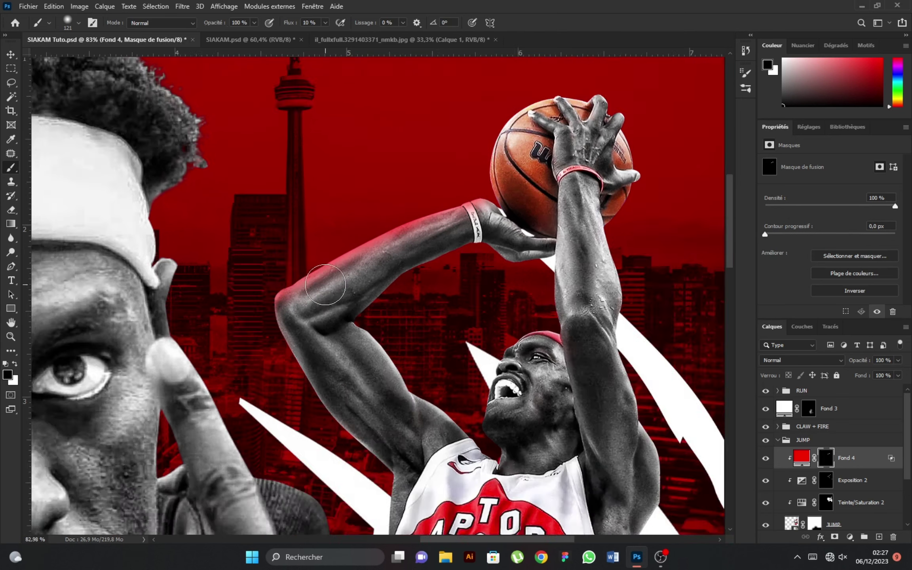
pyautogui.scroll(-5, 324, 285)
pyautogui.scroll(5, 326, 342)
pyautogui.press('x')
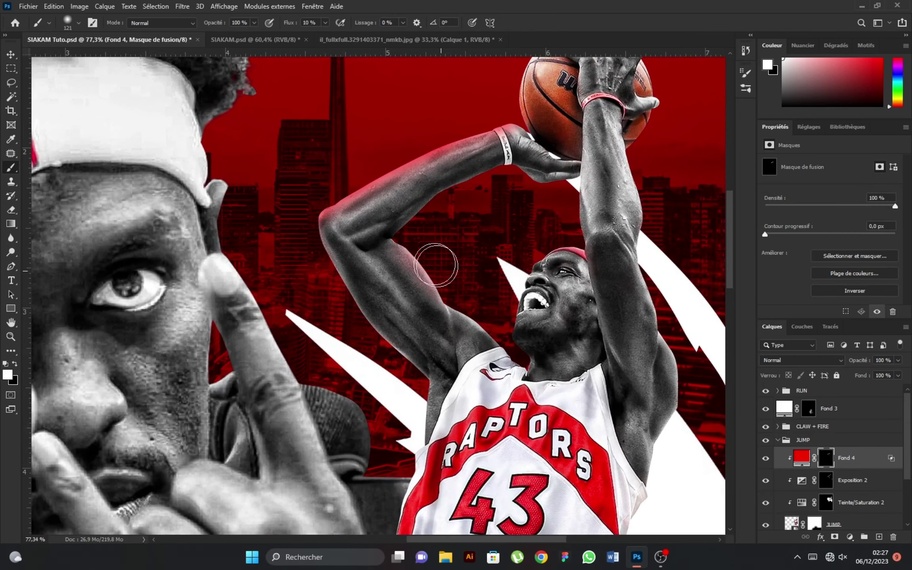
pyautogui.moveTo(435, 265)
pyautogui.mouseDown()
pyautogui.moveTo(481, 326)
pyautogui.moveTo(403, 241)
pyautogui.moveTo(513, 265)
pyautogui.moveTo(508, 317)
pyautogui.mouseUp()
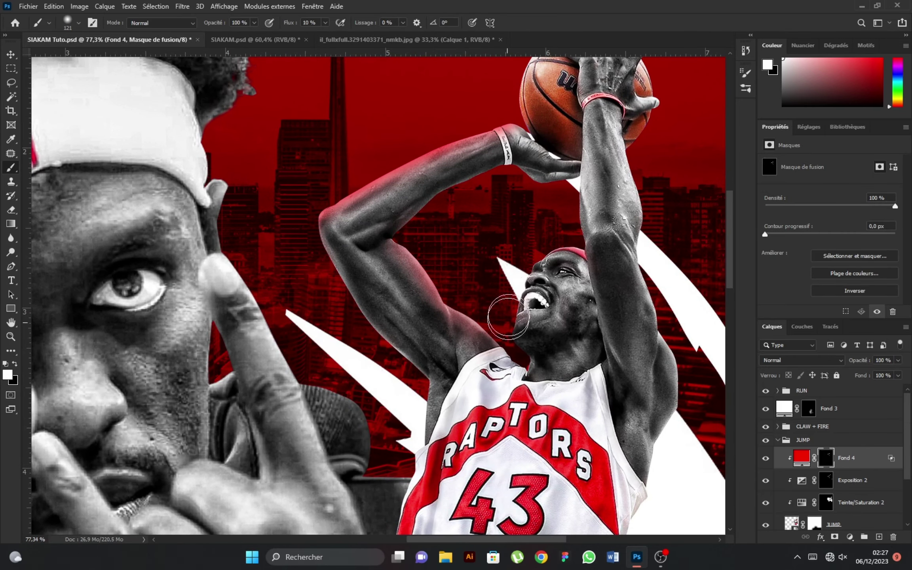
pyautogui.scroll(-3, 468, 265)
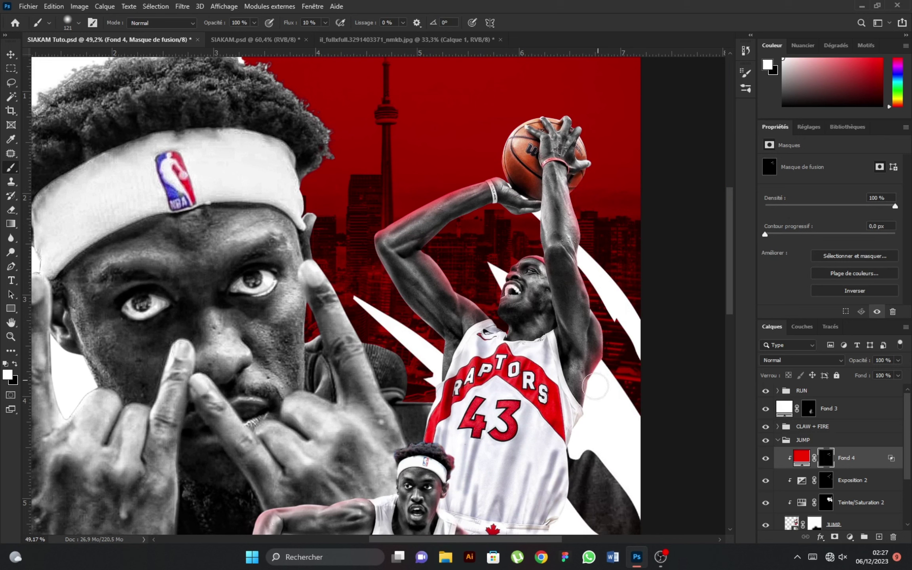
pyautogui.press('x')
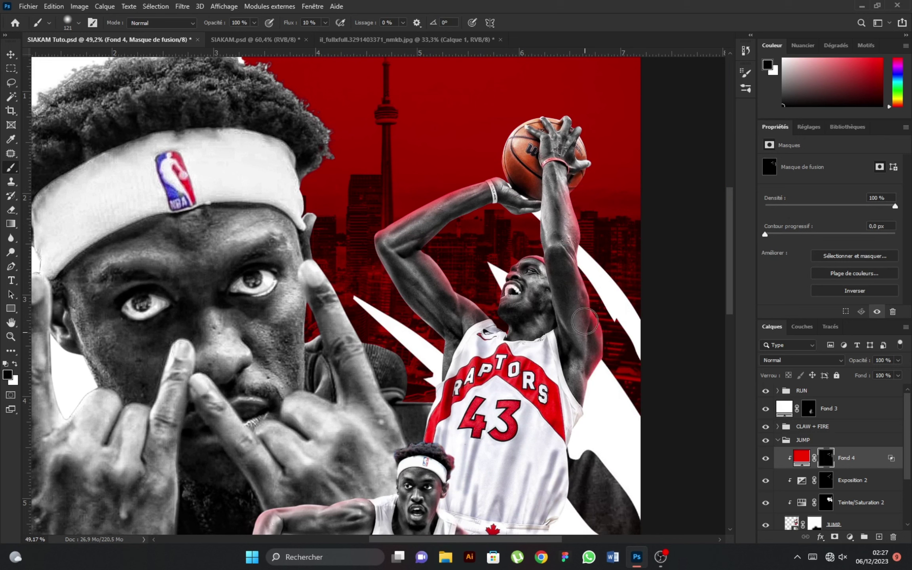
pyautogui.scroll(2, 566, 333)
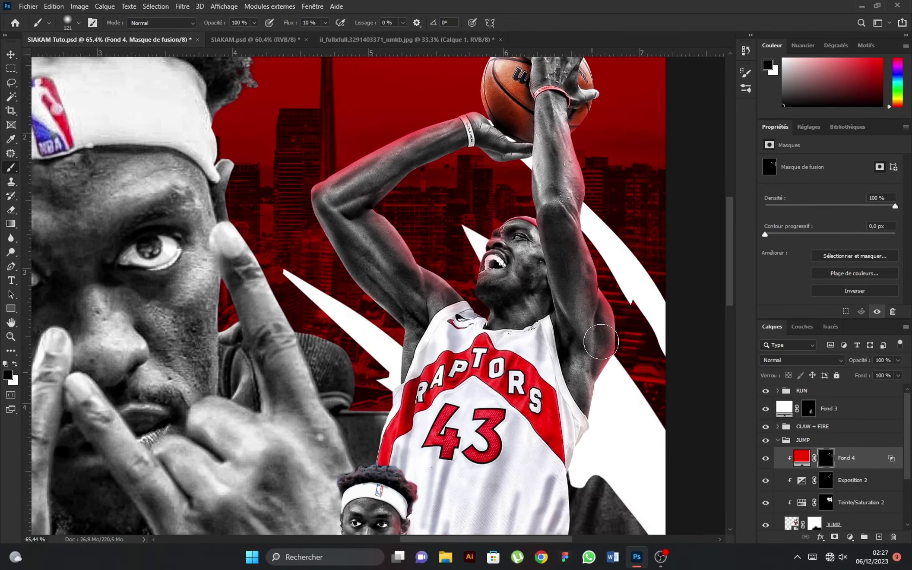
pyautogui.scroll(2, 578, 218)
pyautogui.press('x')
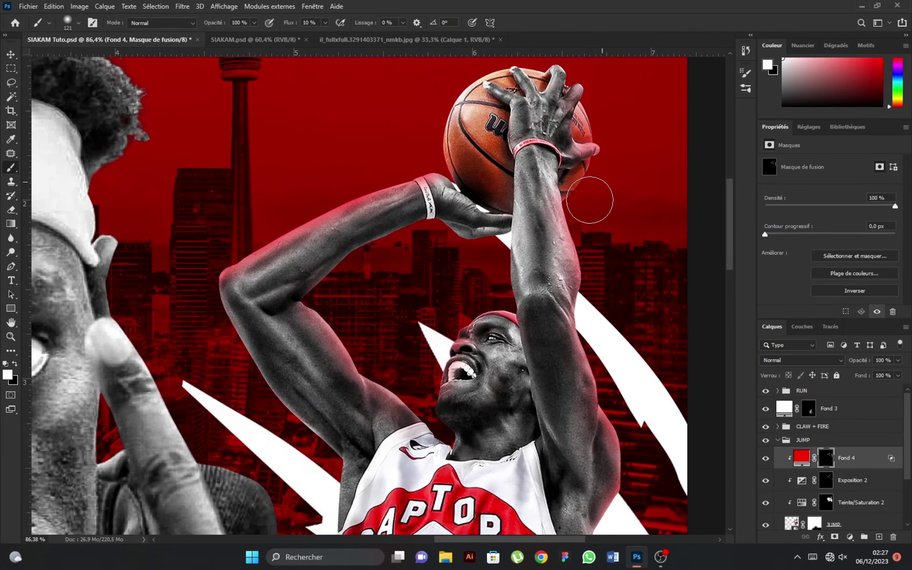
pyautogui.scroll(-3, 387, 234)
pyautogui.scroll(-3, 480, 252)
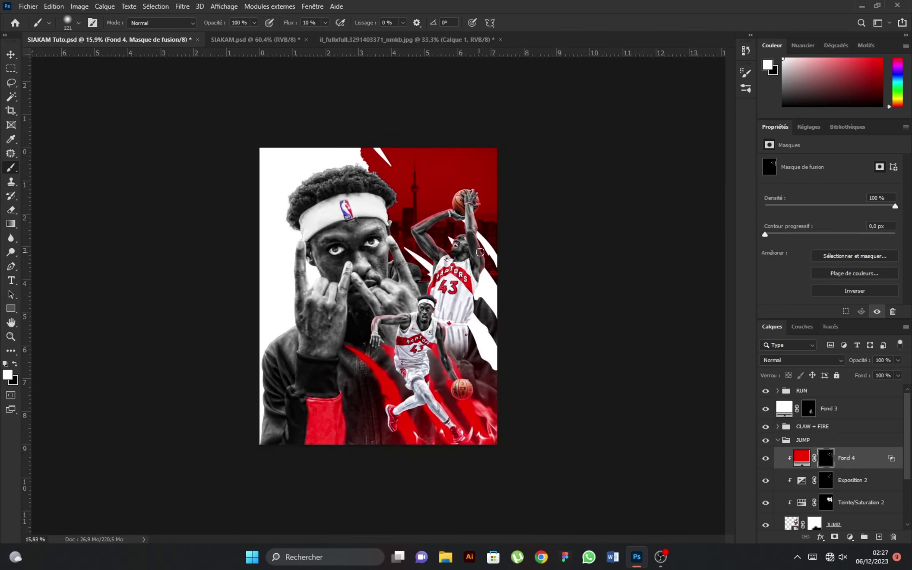
pyautogui.scroll(2, 434, 258)
pyautogui.scroll(-1, 413, 327)
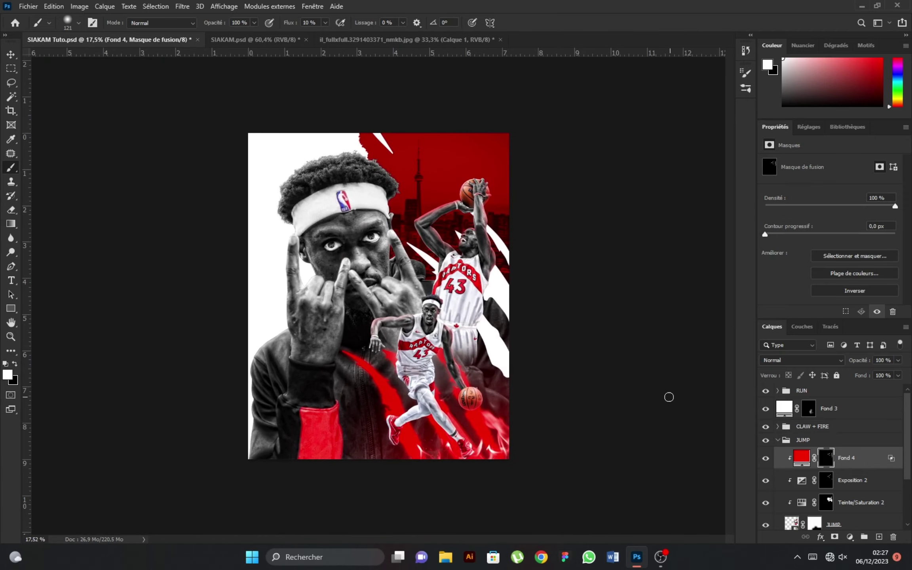
# Step: Duplicate Fond 3 below the JUMP group and give the copy a fresh inverted black mask
pyautogui.click(778, 439)
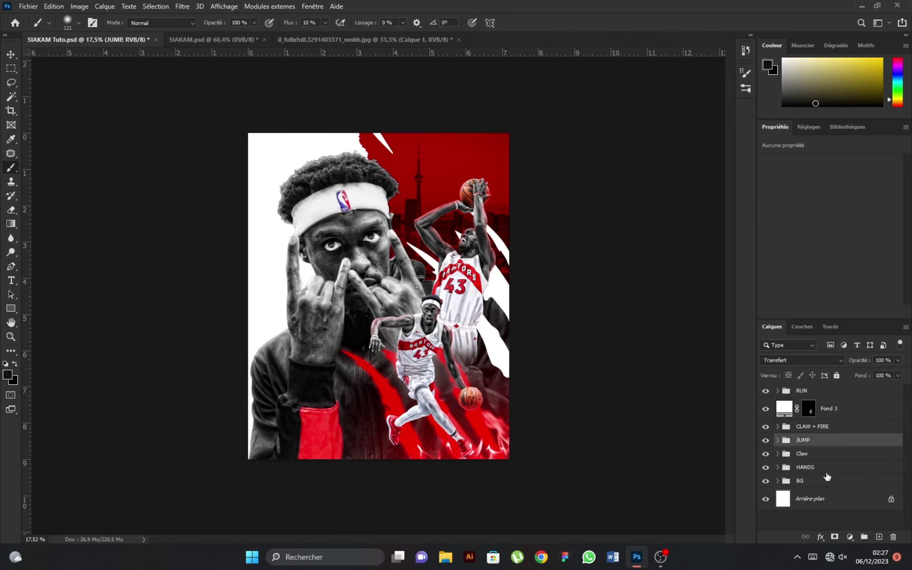
pyautogui.moveTo(839, 413); pyautogui.dragTo(836, 450)
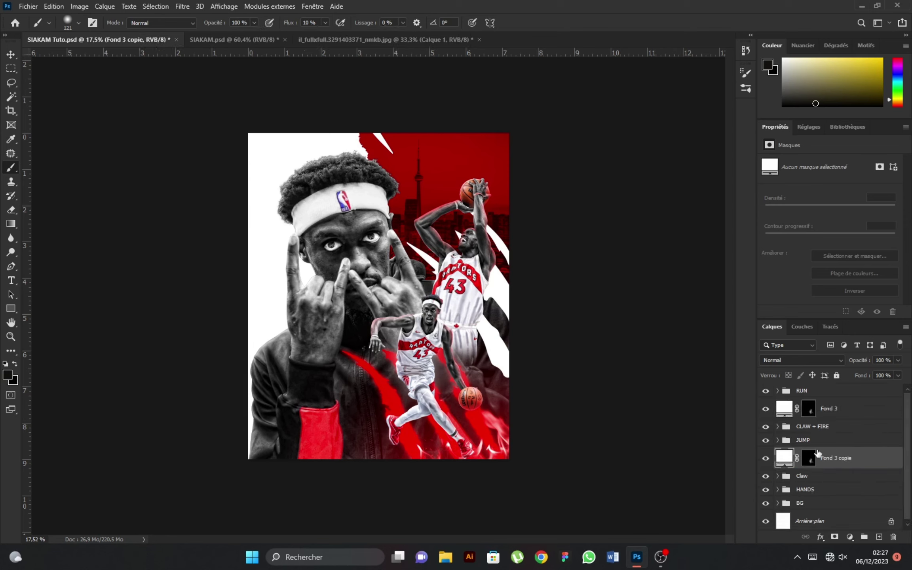
pyautogui.click(810, 459)
pyautogui.press('x')
pyautogui.press('x')
pyautogui.press('Delete')
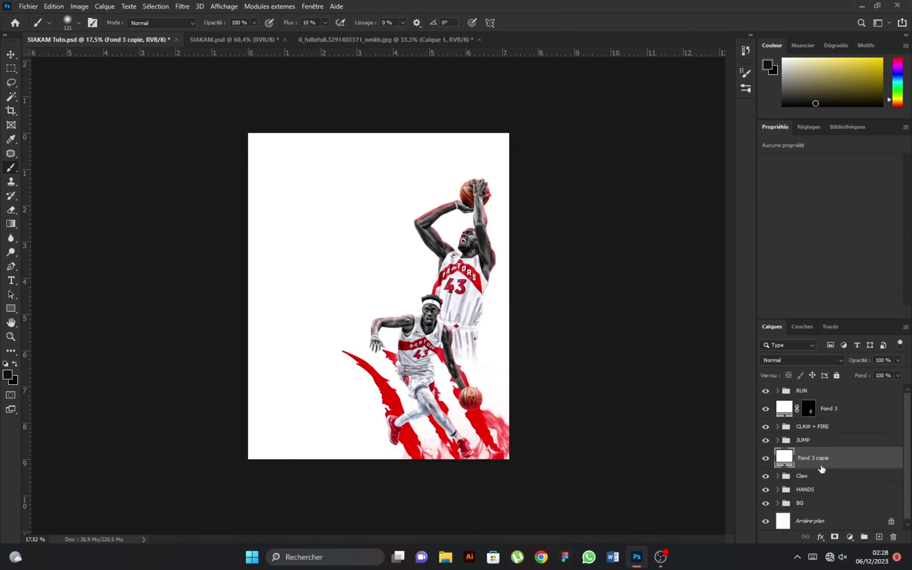
pyautogui.click(835, 537)
pyautogui.click(854, 291)
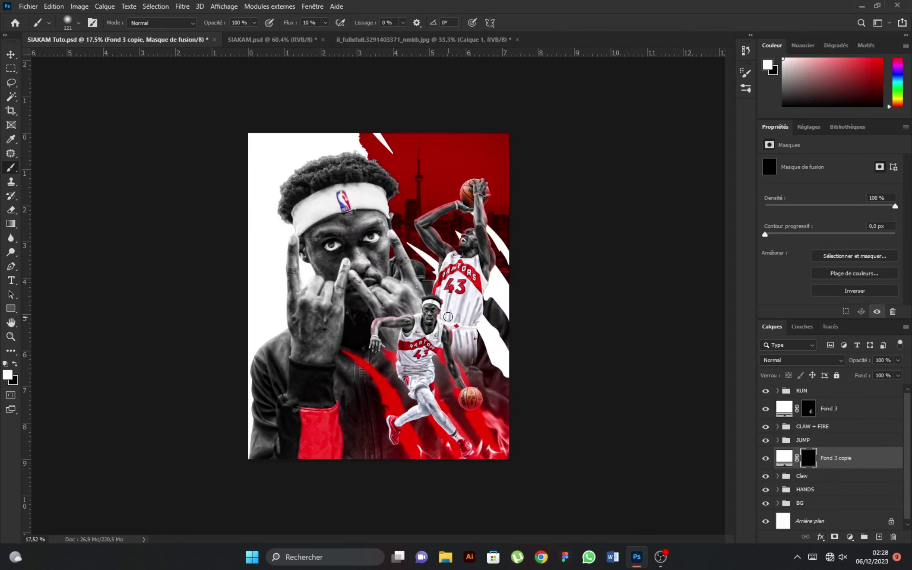
# Step: Paint the Fond 3 copie white over the player's jersey and toggle it to compare
pyautogui.moveTo(471, 305)
pyautogui.mouseDown()
pyautogui.moveTo(456, 283)
pyautogui.moveTo(467, 263)
pyautogui.mouseUp()
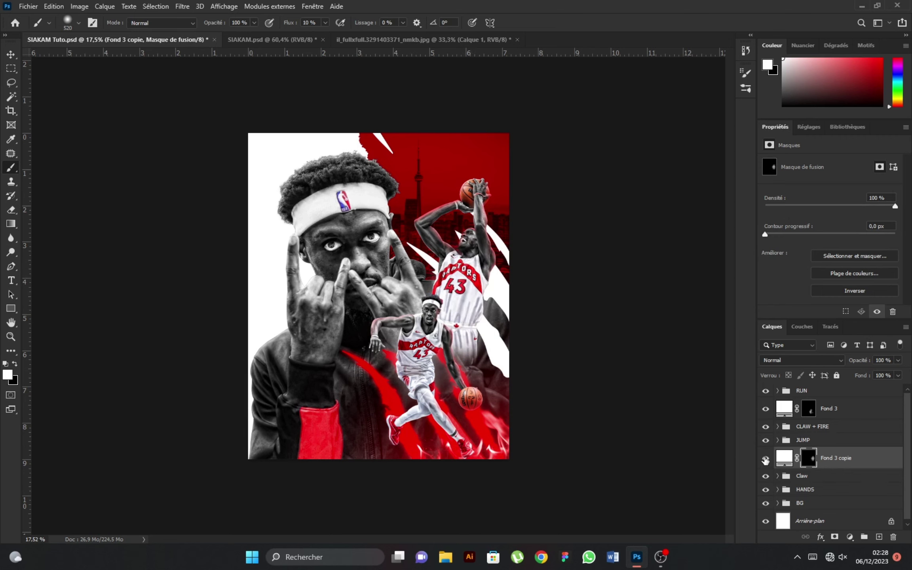
pyautogui.click(765, 458)
pyautogui.scroll(-2, 411, 396)
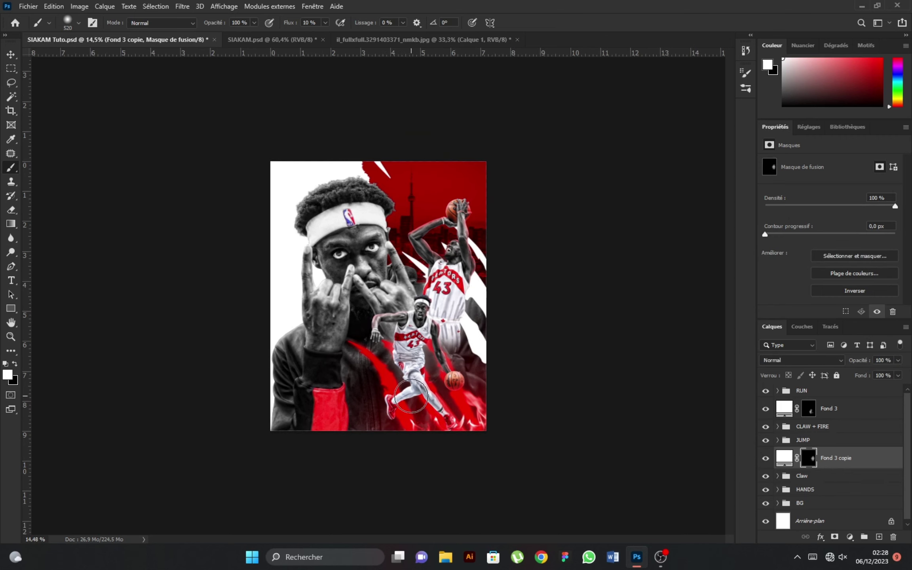
pyautogui.scroll(1, 410, 396)
pyautogui.click(10, 55)
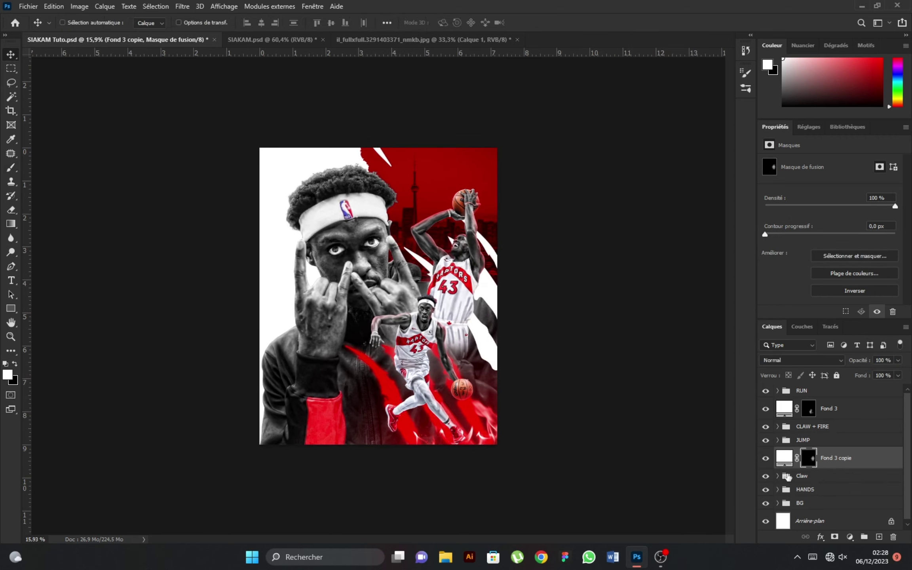
# Step: Add an Exposure adjustment clipped to Courbes 1 in HANDS, set to +2,89
pyautogui.click(777, 490)
pyautogui.click(835, 481)
pyautogui.click(850, 537)
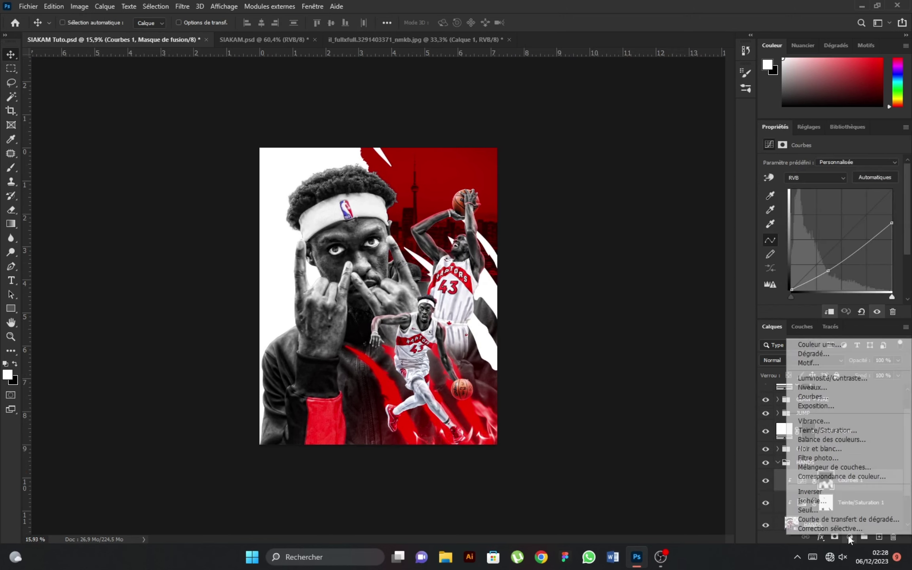
pyautogui.click(817, 406)
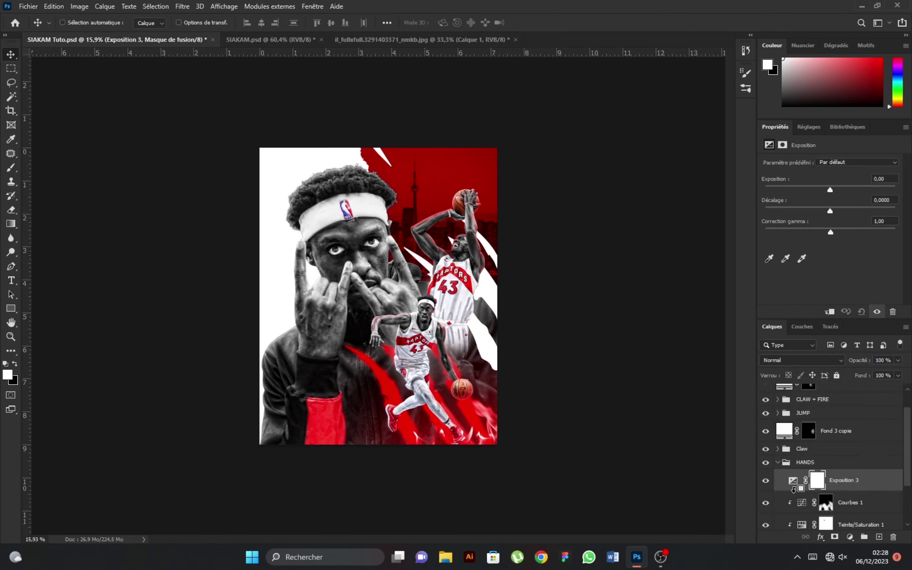
pyautogui.keyDown('alt'); pyautogui.click(793, 489); pyautogui.keyUp('alt')
pyautogui.moveTo(831, 191); pyautogui.dragTo(859, 190)
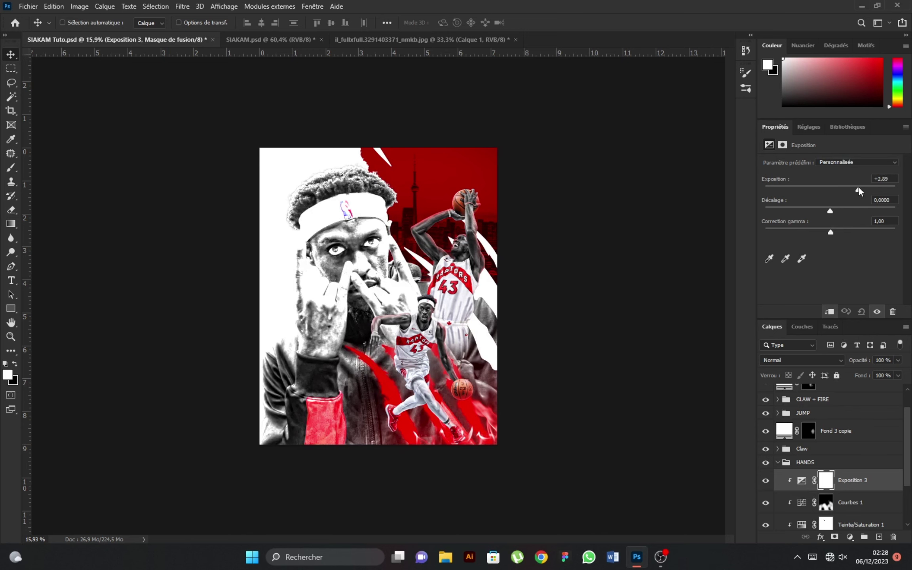
# Step: Invert the exposure mask to black and paint the brightening back onto the hair
pyautogui.click(825, 489)
pyautogui.click(865, 293)
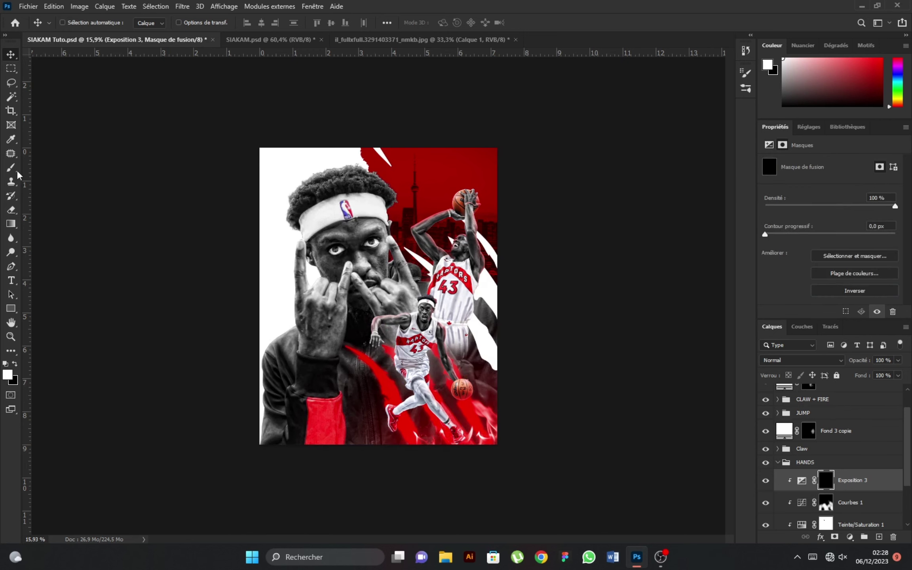
pyautogui.press('b')
pyautogui.hotkey('ctrl', '0')
pyautogui.moveTo(288, 84); pyautogui.dragTo(236, 125)
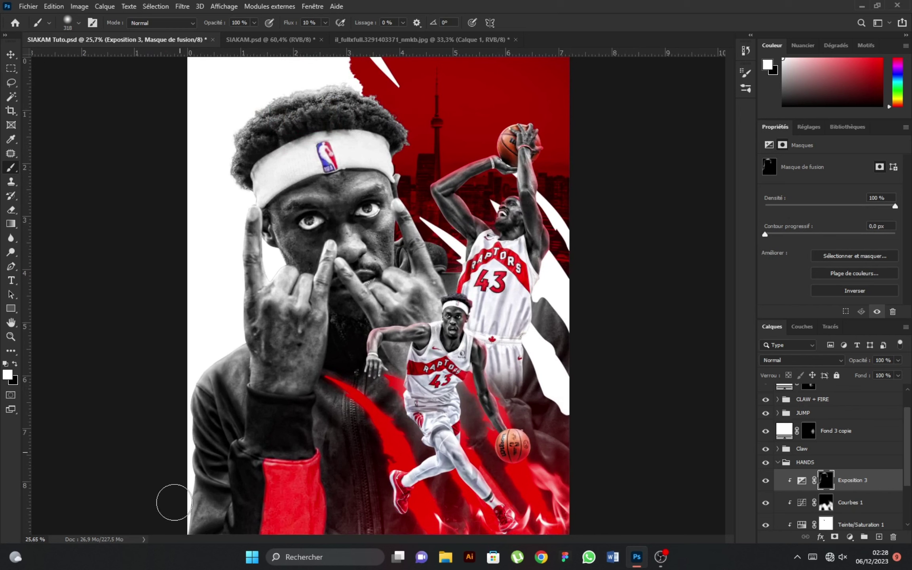
pyautogui.press('[')
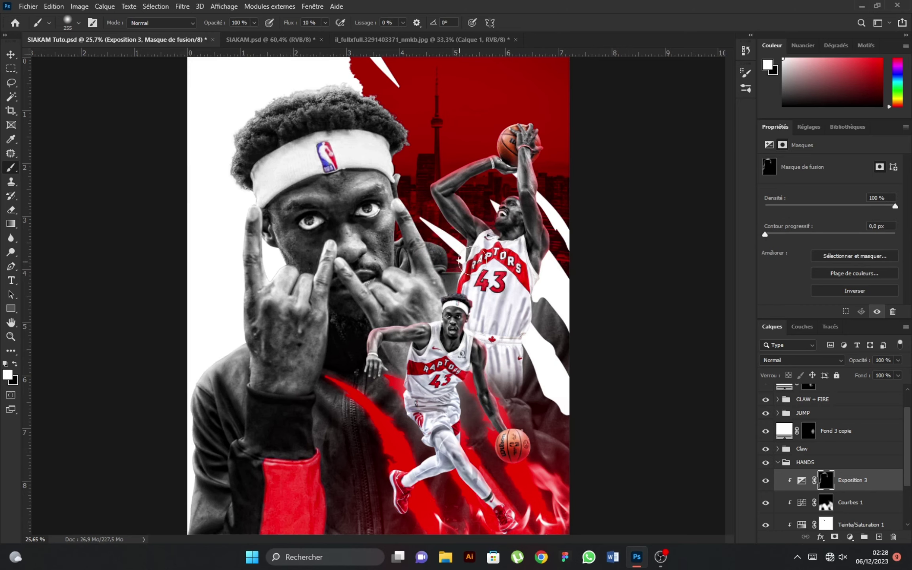
pyautogui.scroll(-2, 598, 333)
# Step: Add a vivid red Solid Color fill layer, Fond 5, clipped to the layer below
pyautogui.click(850, 538)
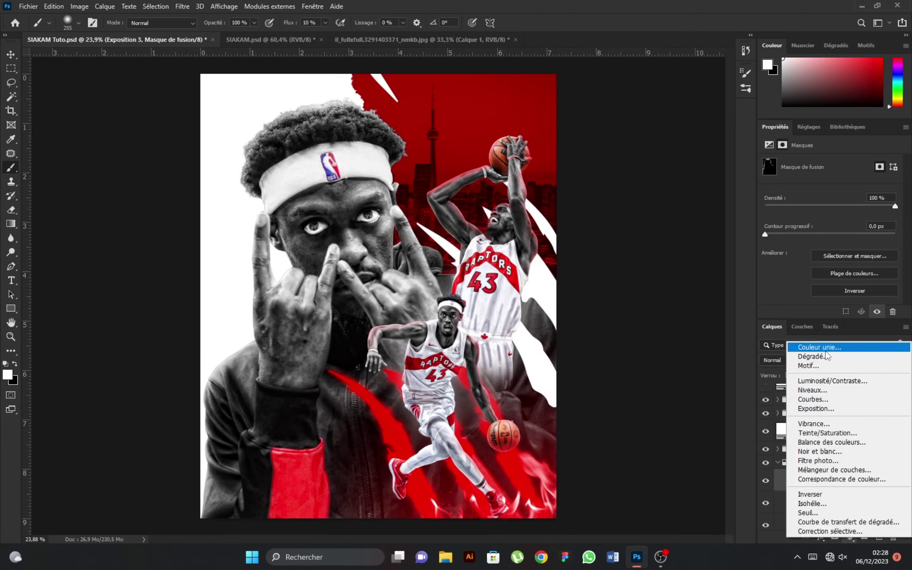
pyautogui.click(803, 348)
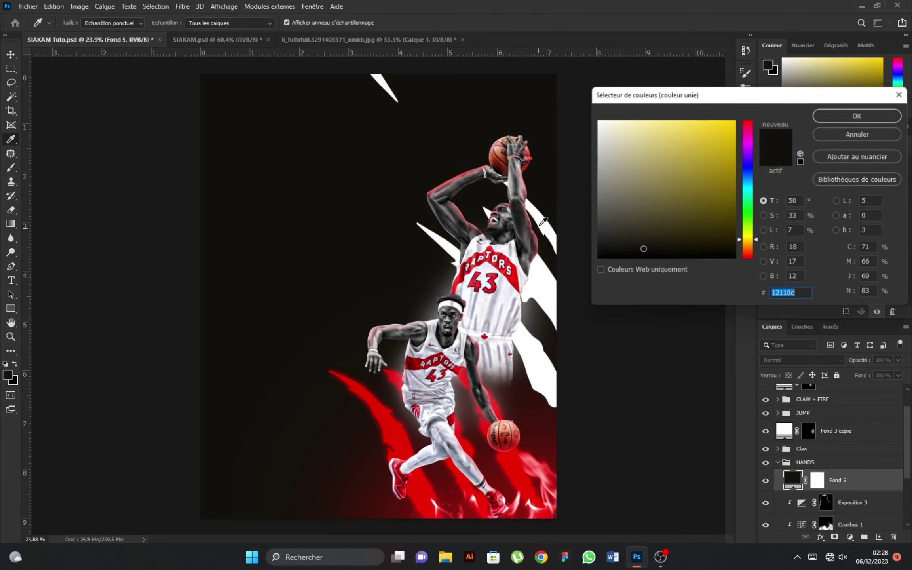
pyautogui.click(746, 126)
pyautogui.click(733, 130)
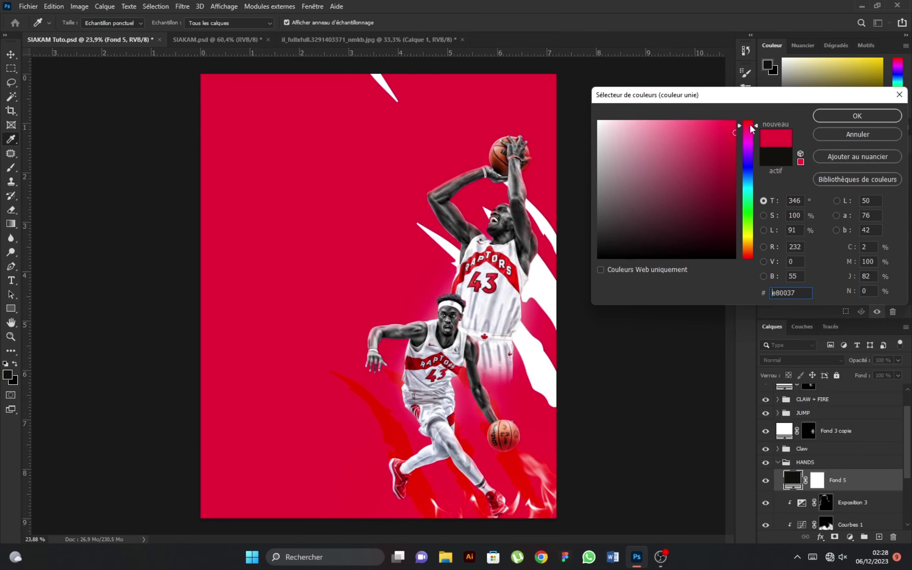
pyautogui.click(834, 116)
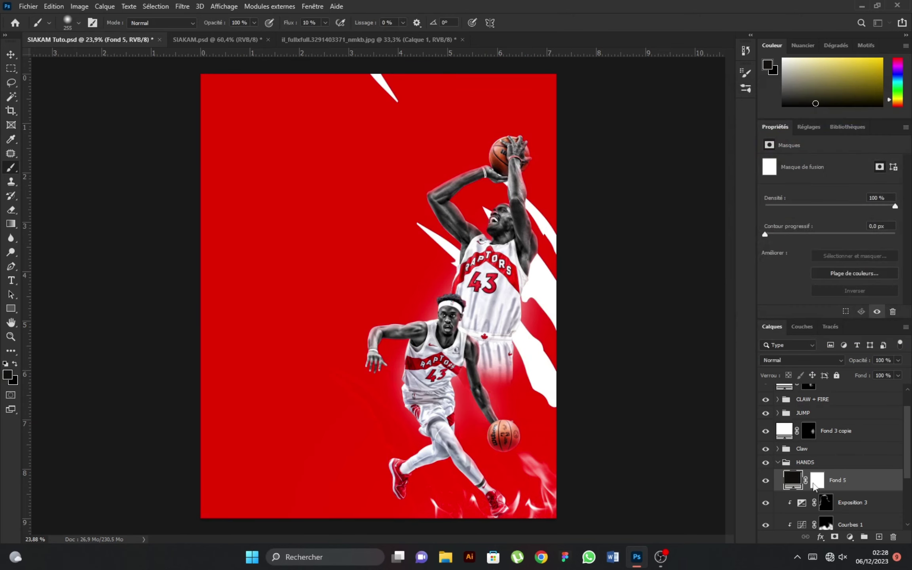
pyautogui.keyDown('alt'); pyautogui.click(849, 482); pyautogui.keyUp('alt')
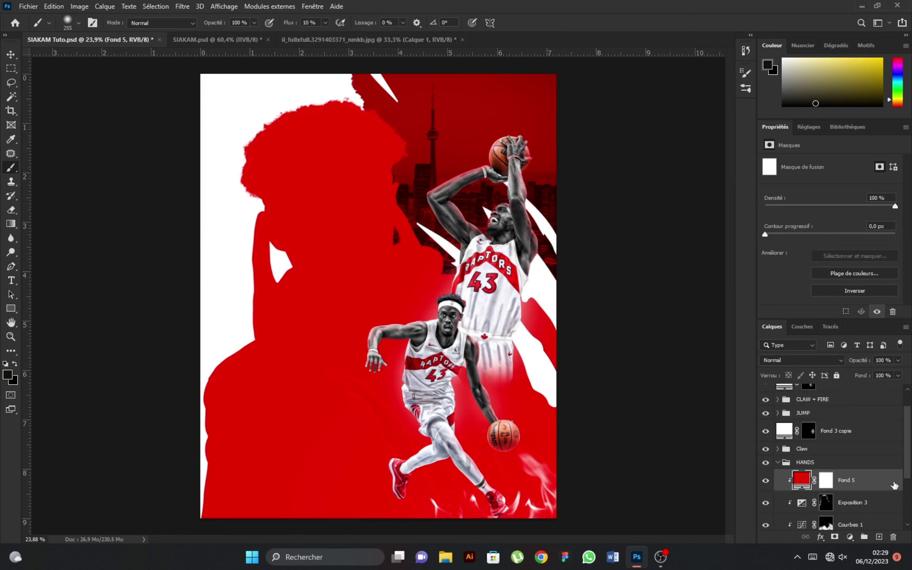
# Step: Split Fond 5's Underlying Layer black slider to about 93 so dark face details show through
pyautogui.doubleClick(893, 485)
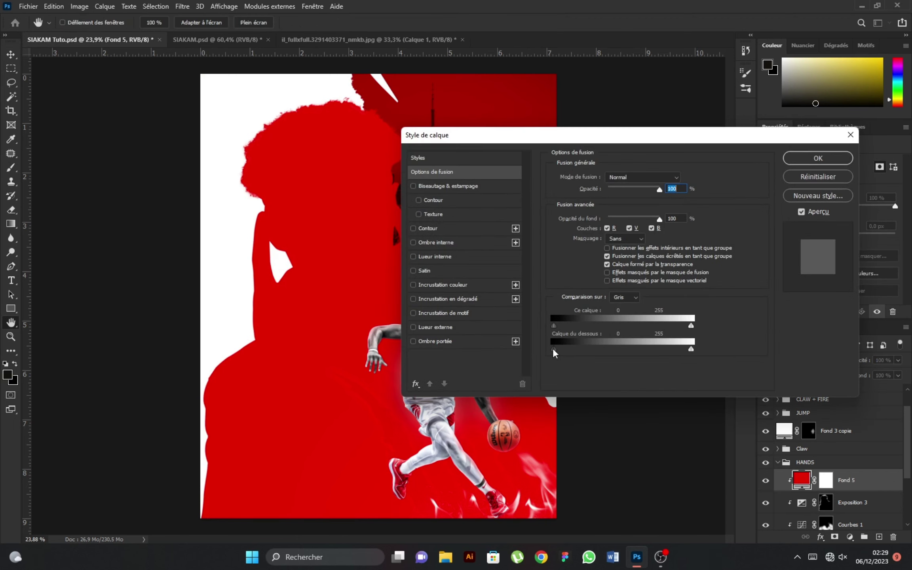
pyautogui.moveTo(594, 347); pyautogui.dragTo(604, 346)
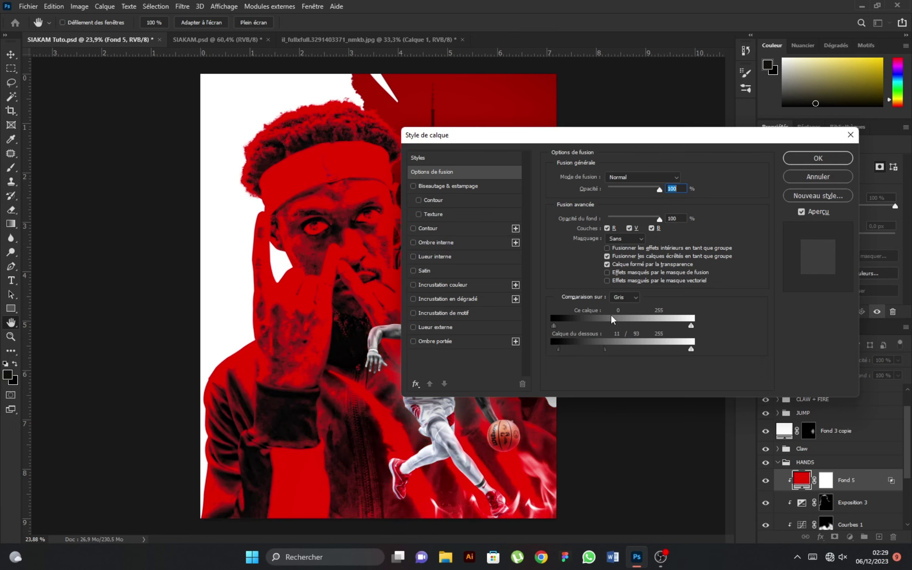
pyautogui.click(818, 158)
# Step: Invert Fond 5's mask and brush the red back onto the right cheek and brow
pyautogui.click(827, 482)
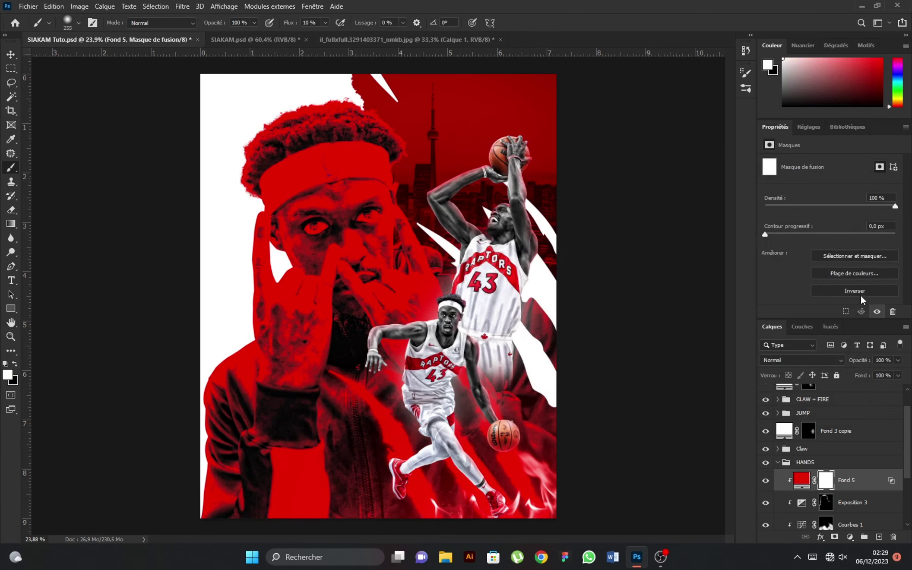
pyautogui.click(861, 291)
pyautogui.scroll(3, 379, 151)
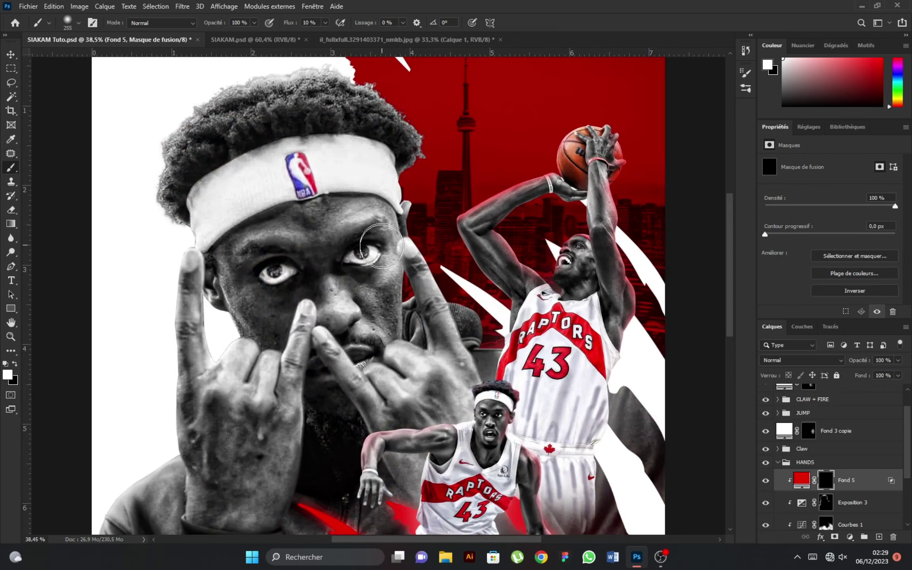
pyautogui.moveTo(380, 221); pyautogui.dragTo(396, 317)
pyautogui.moveTo(380, 235); pyautogui.dragTo(372, 216)
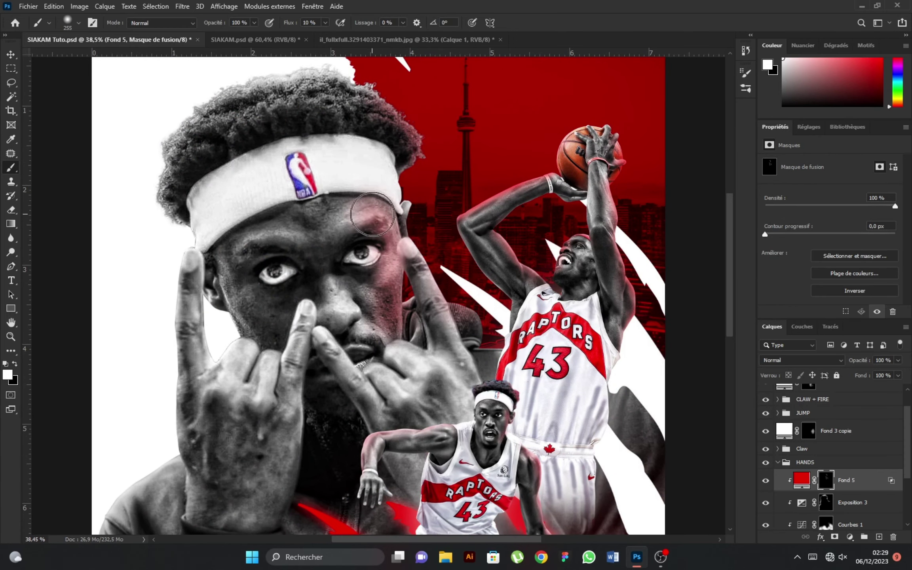
pyautogui.press('x')
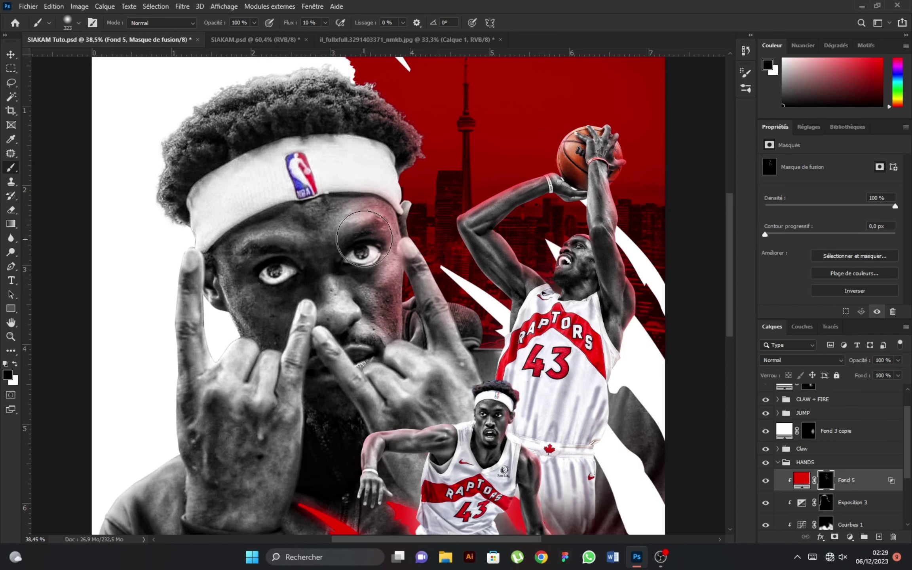
# Step: Collapse the HANDS group in the Layers panel
pyautogui.scroll(-5, 456, 215)
pyautogui.scroll(2, 456, 216)
pyautogui.scroll(2, 456, 277)
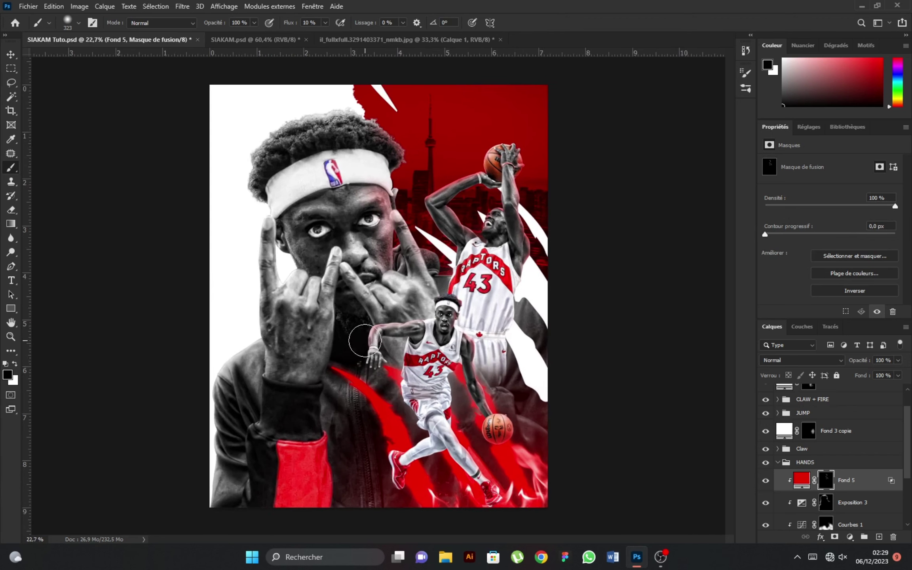
pyautogui.click(777, 462)
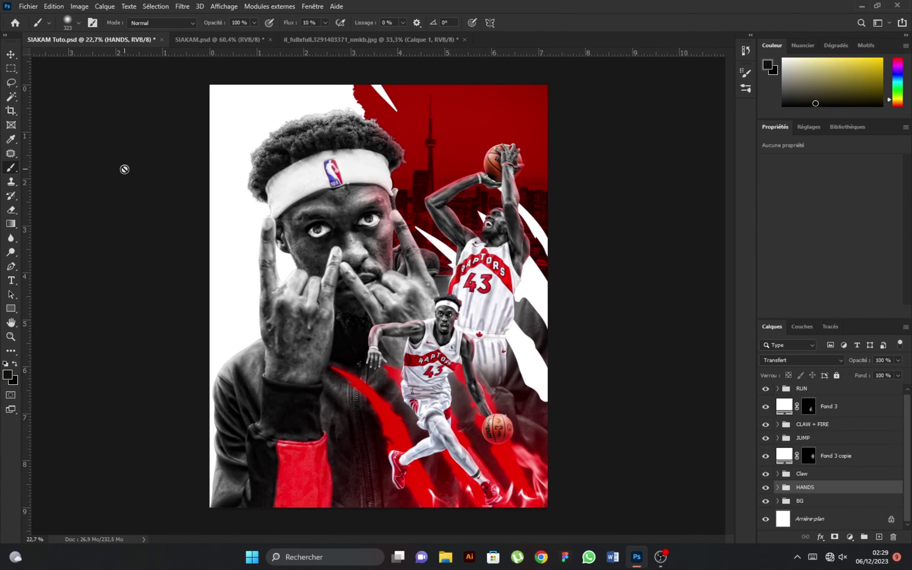
# Step: Expand the BG group and select its Rectangle 1 layer
pyautogui.click(10, 55)
pyautogui.scroll(-1, 347, 294)
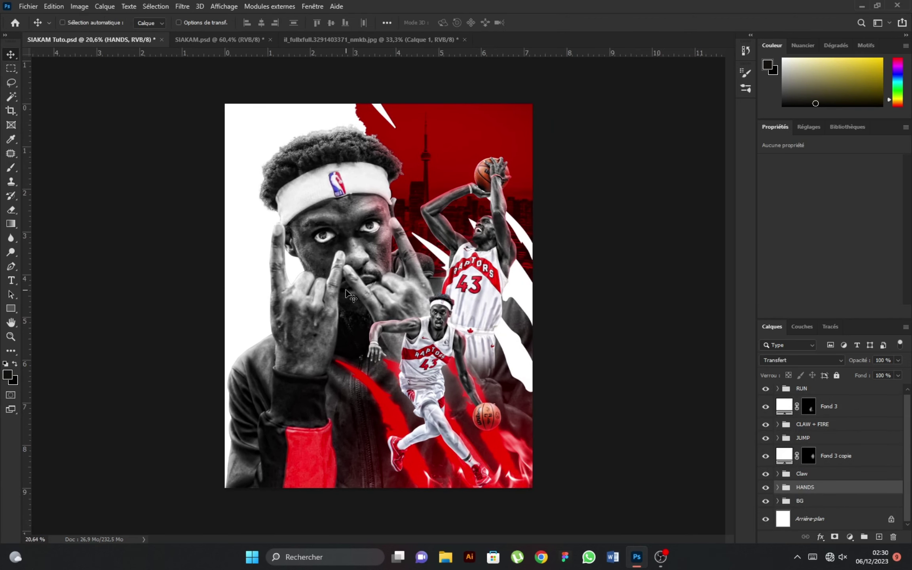
pyautogui.click(801, 502)
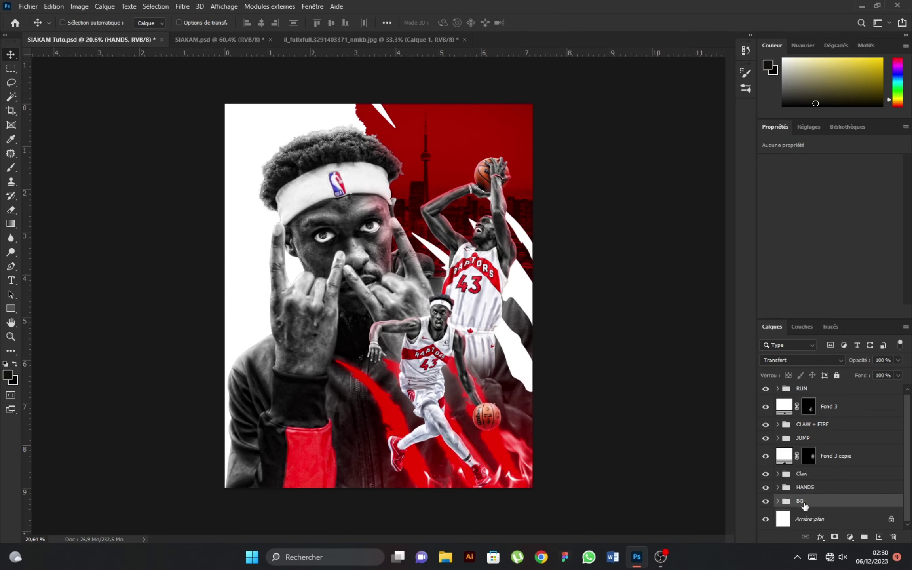
pyautogui.click(778, 501)
pyautogui.scroll(-3, 851, 494)
pyautogui.click(872, 472)
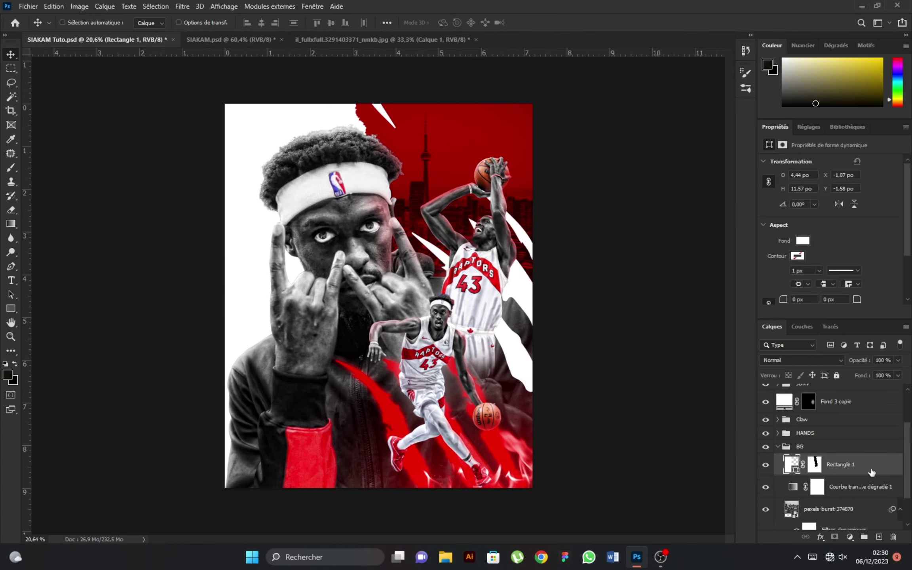
# Step: Place Texturelabs_Concrete_131L from Téléchargements as an embedded layer
pyautogui.click(28, 6)
pyautogui.click(48, 216)
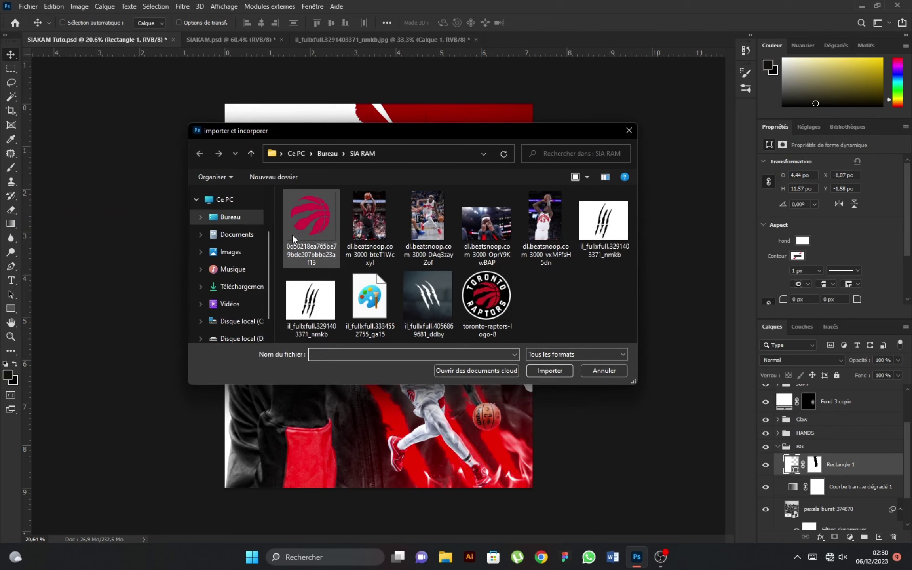
pyautogui.click(242, 287)
pyautogui.click(301, 219)
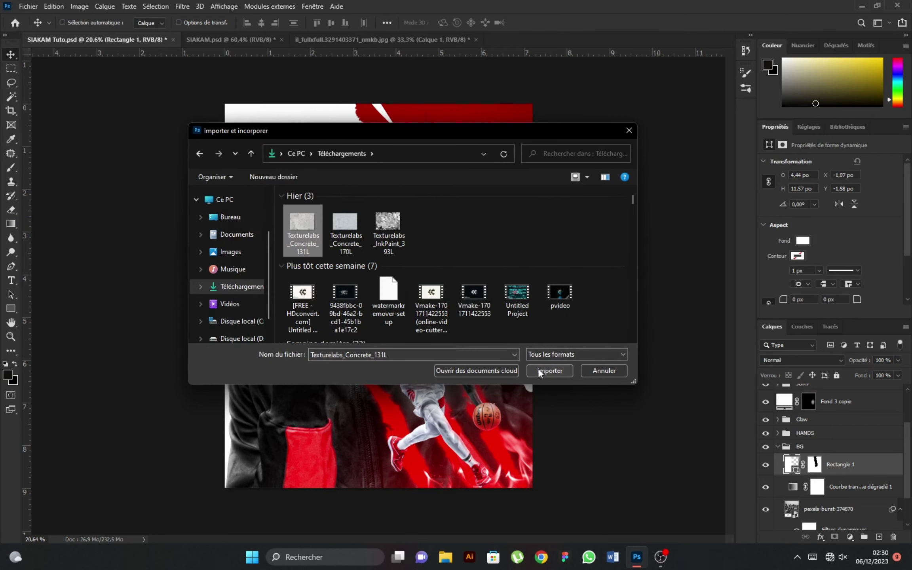
pyautogui.click(549, 370)
# Step: Stretch the concrete texture over the poster and clip it to Rectangle 1 at 14% opacity
pyautogui.moveTo(380, 193); pyautogui.dragTo(379, 103)
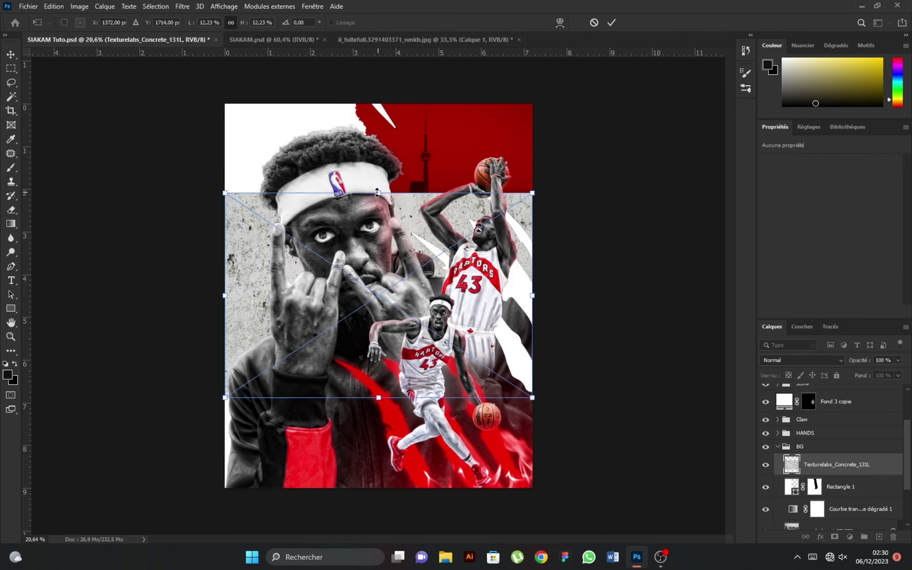
pyautogui.scroll(-2, 383, 412)
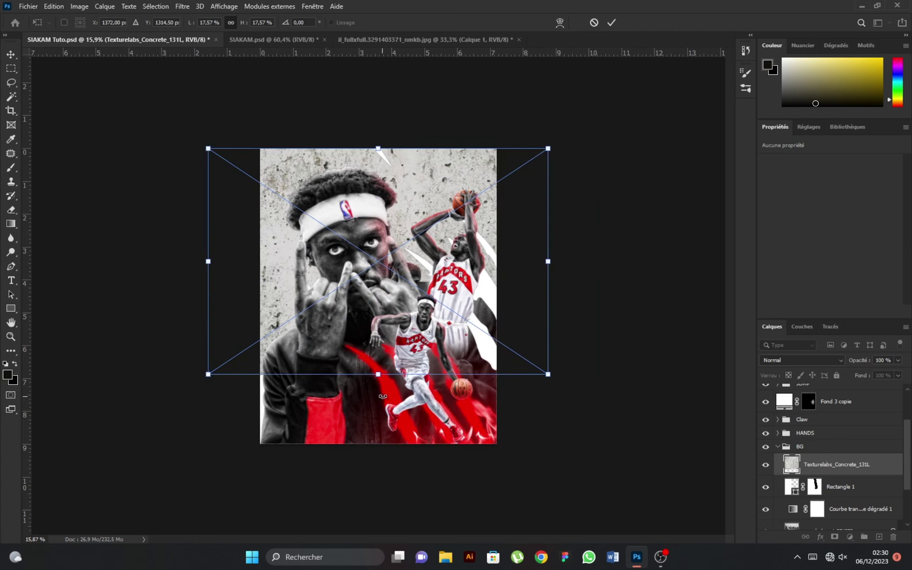
pyautogui.moveTo(379, 376); pyautogui.dragTo(378, 444)
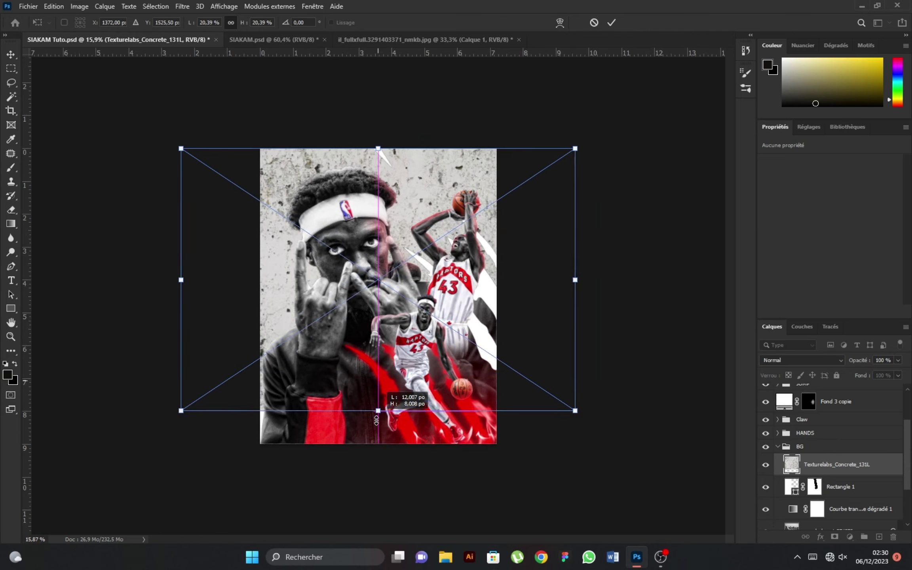
pyautogui.click(611, 23)
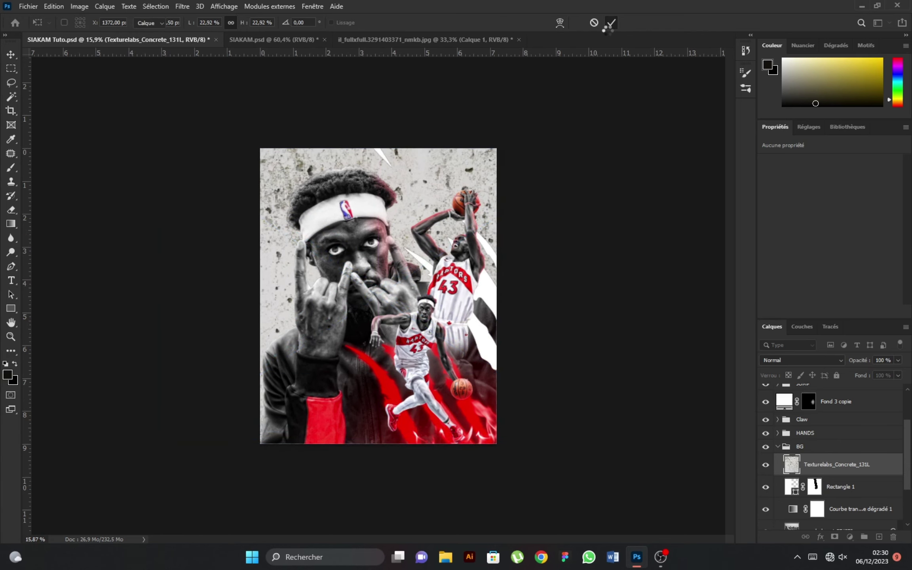
pyautogui.keyDown('alt'); pyautogui.click(795, 475); pyautogui.keyUp('alt')
pyautogui.scroll(1, 561, 303)
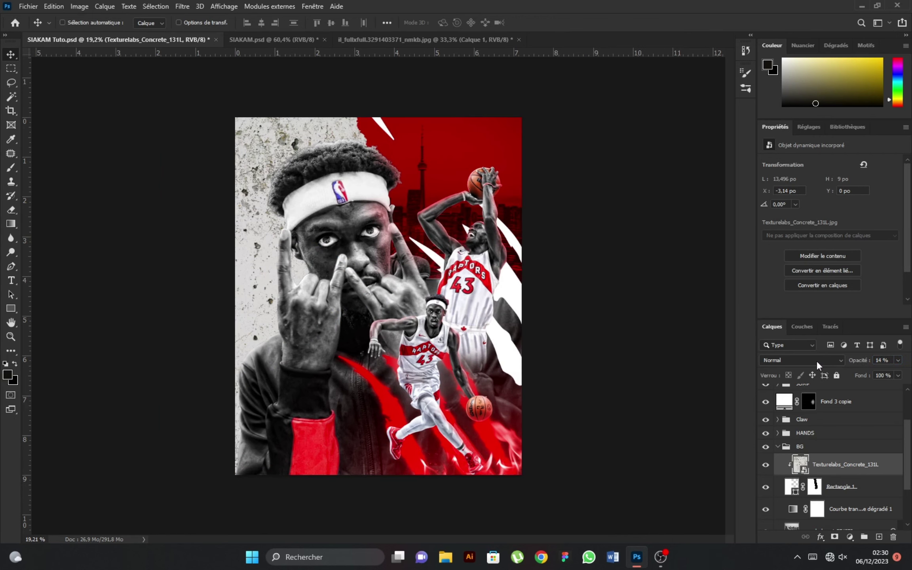
pyautogui.scroll(-1, 376, 295)
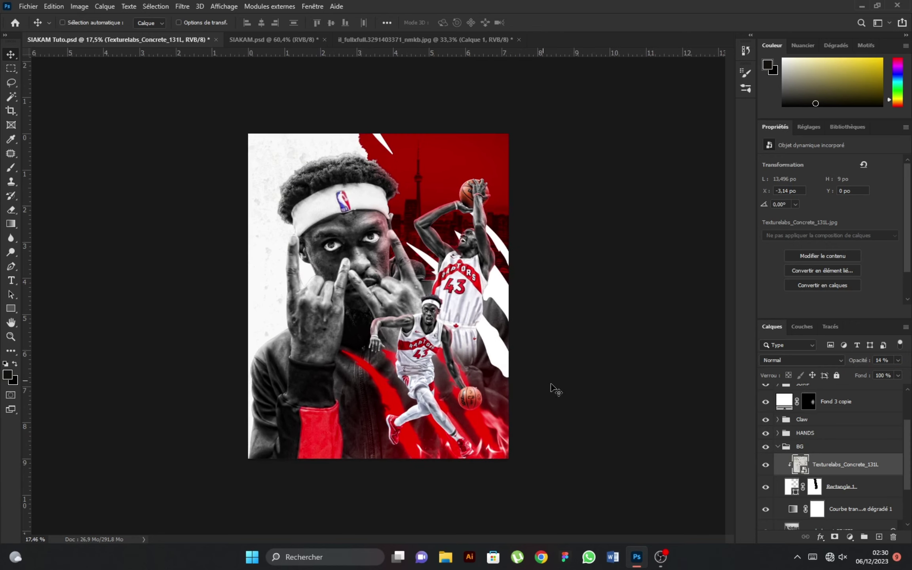
# Step: Place GE (326) from the Graphic Effects folder, scaled to cover the whole poster
pyautogui.click(28, 6)
pyautogui.click(95, 242)
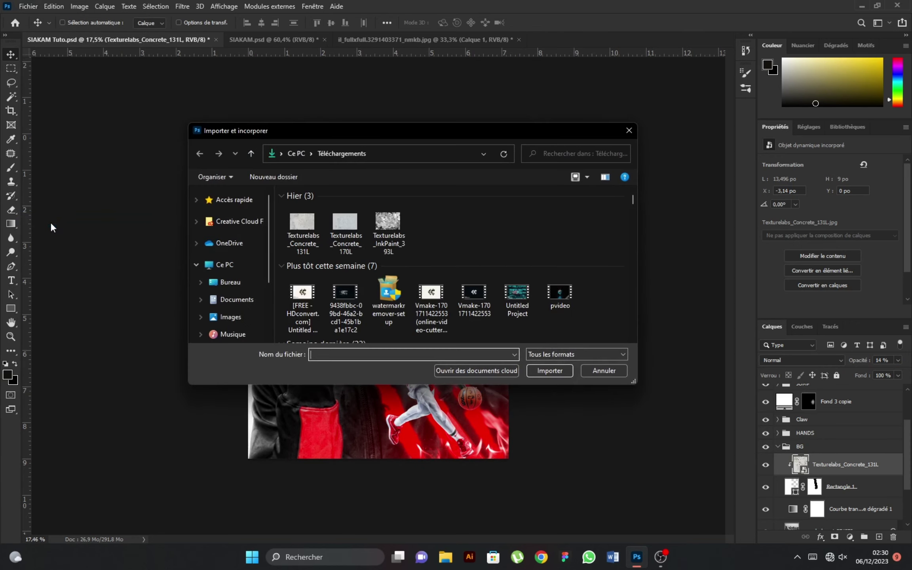
pyautogui.scroll(-1, 242, 255)
pyautogui.click(240, 317)
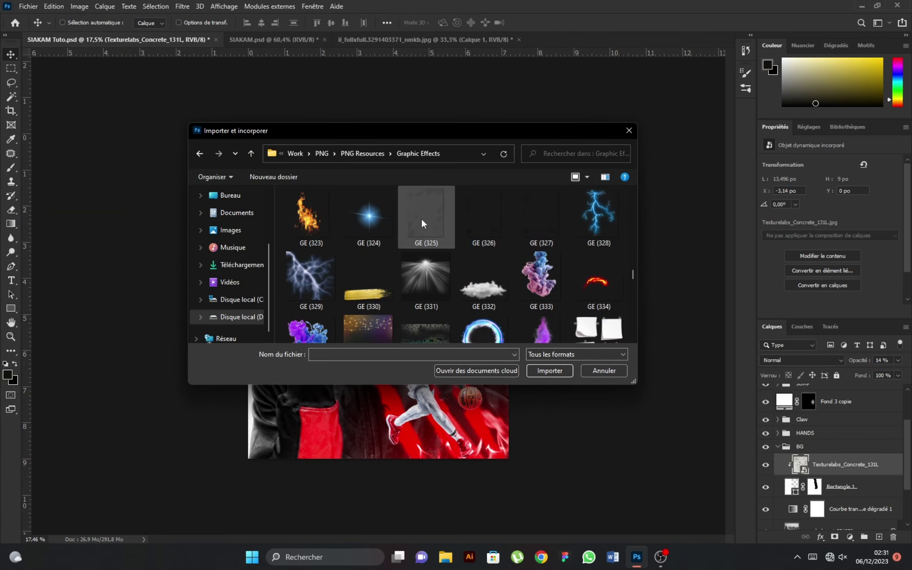
pyautogui.doubleClick(477, 214)
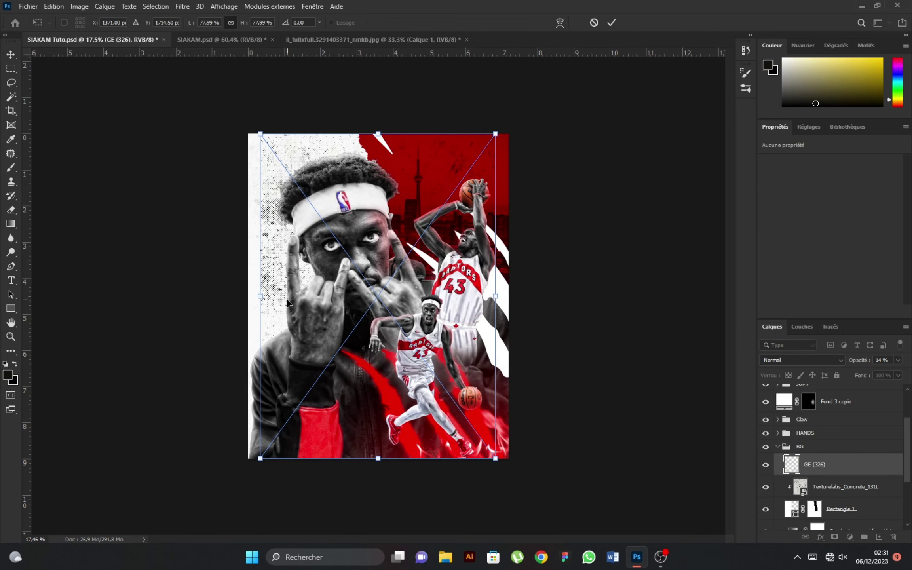
pyautogui.moveTo(255, 296); pyautogui.dragTo(233, 299)
pyautogui.moveTo(515, 298); pyautogui.dragTo(535, 297)
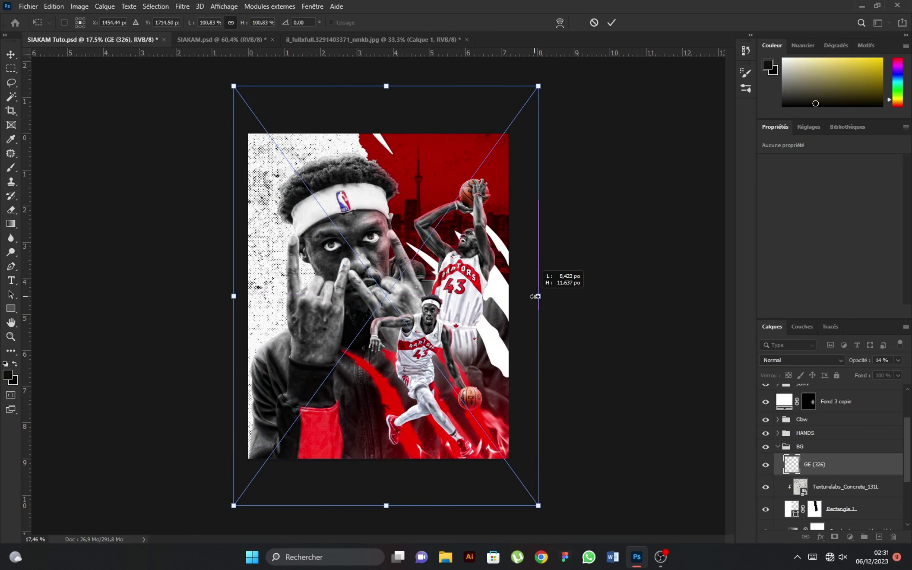
pyautogui.click(613, 23)
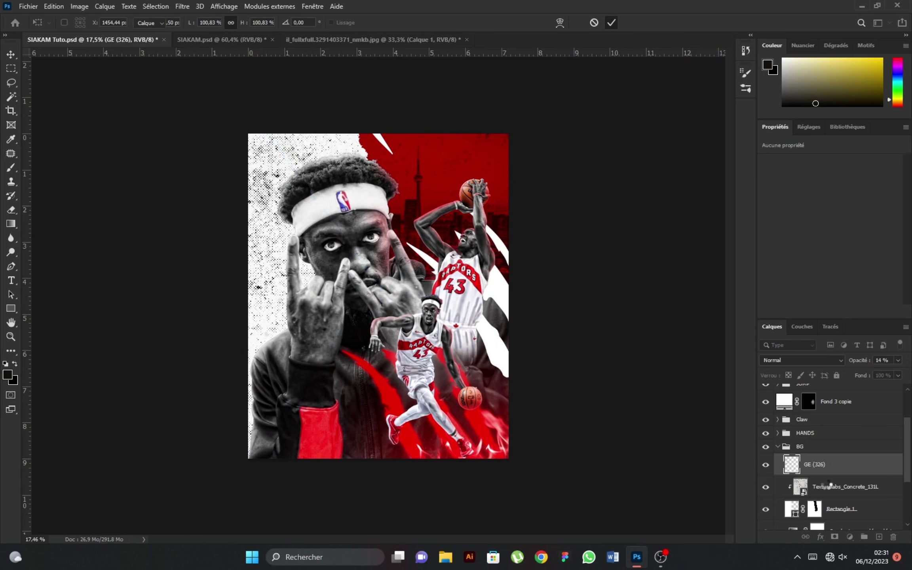
# Step: Mask GE (326) away around the face and hand with a large brush, then collapse BG
pyautogui.click(834, 537)
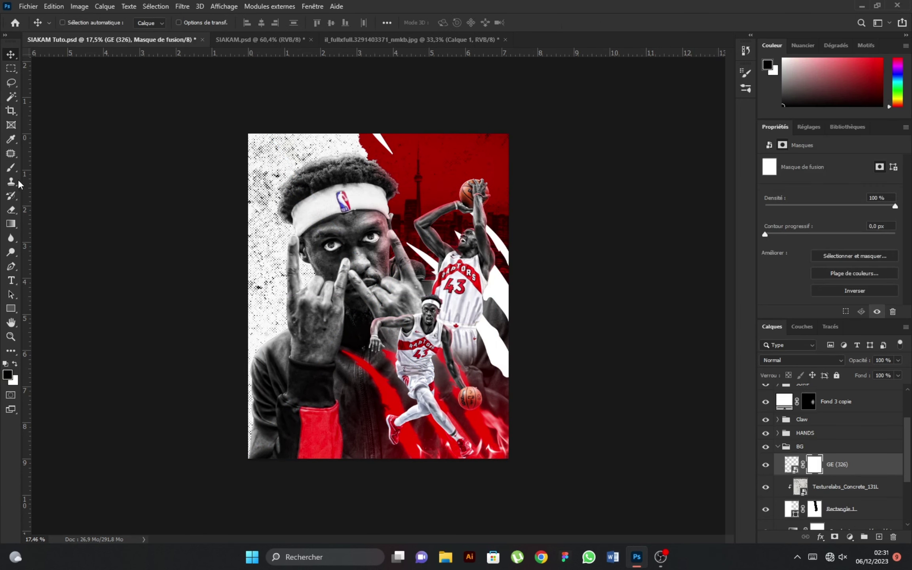
pyautogui.click(12, 168)
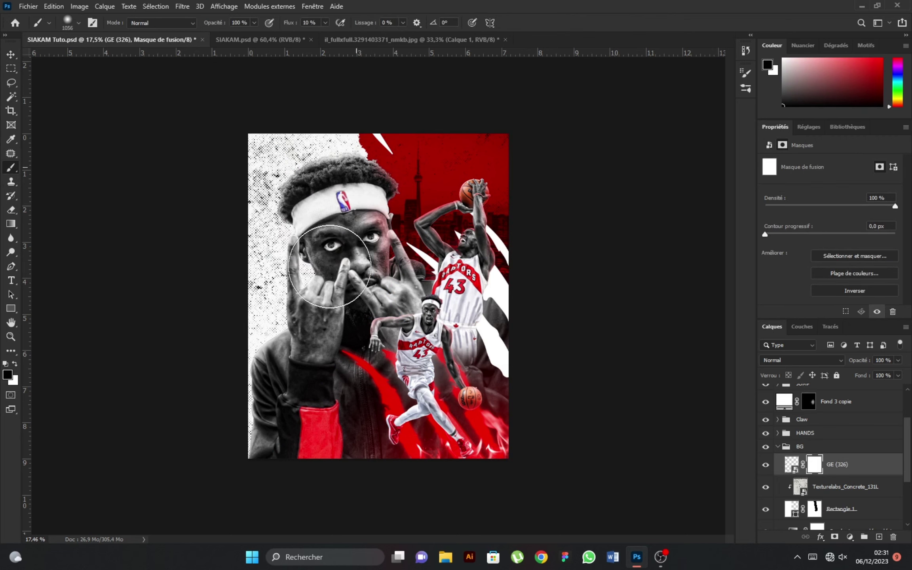
pyautogui.press(']')
pyautogui.press(']')
pyautogui.press(']')
pyautogui.moveTo(273, 134)
pyautogui.mouseDown()
pyautogui.moveTo(283, 306)
pyautogui.moveTo(488, 250)
pyautogui.moveTo(344, 126)
pyautogui.mouseUp()
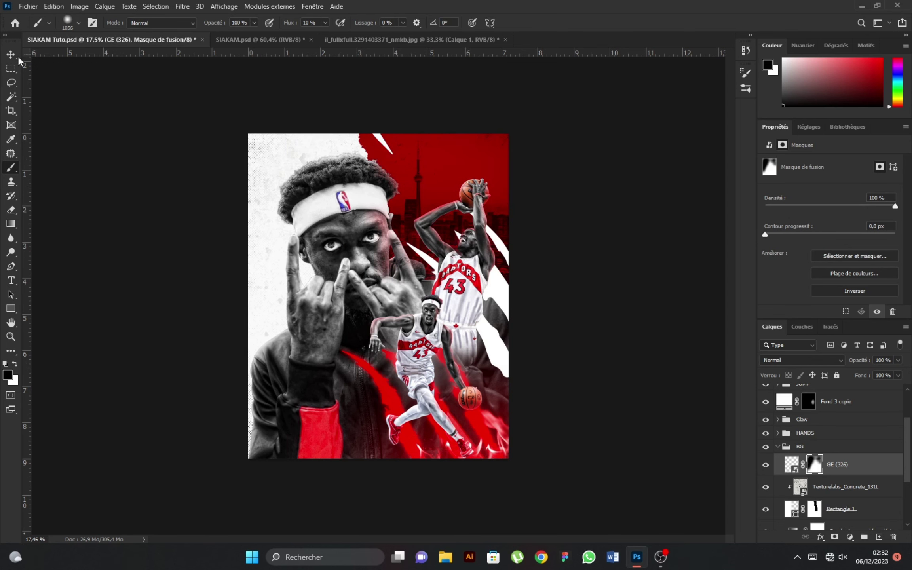
pyautogui.press('v')
pyautogui.scroll(-1, 376, 325)
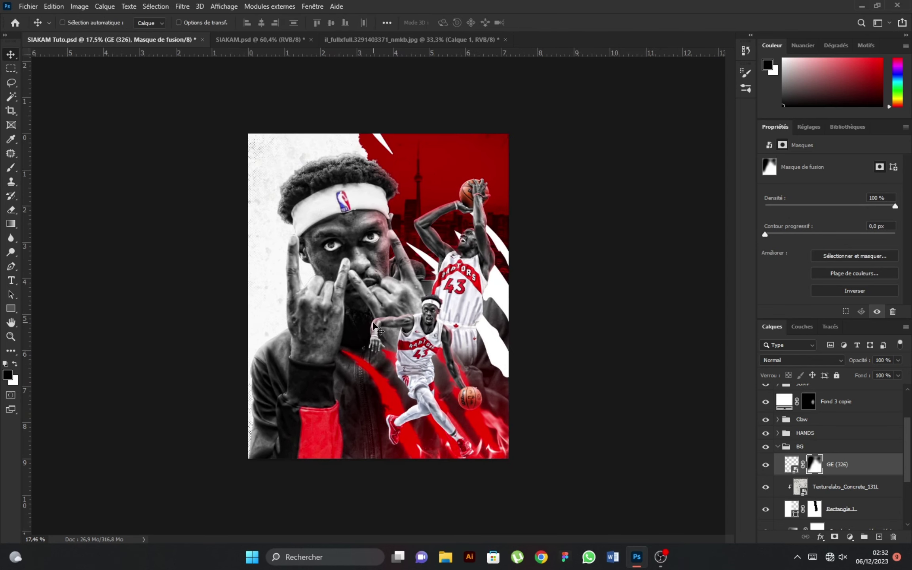
pyautogui.scroll(1, 376, 325)
pyautogui.click(778, 446)
# Step: With the Claw group selected, place the InkPaint texture, then cancel it
pyautogui.click(804, 475)
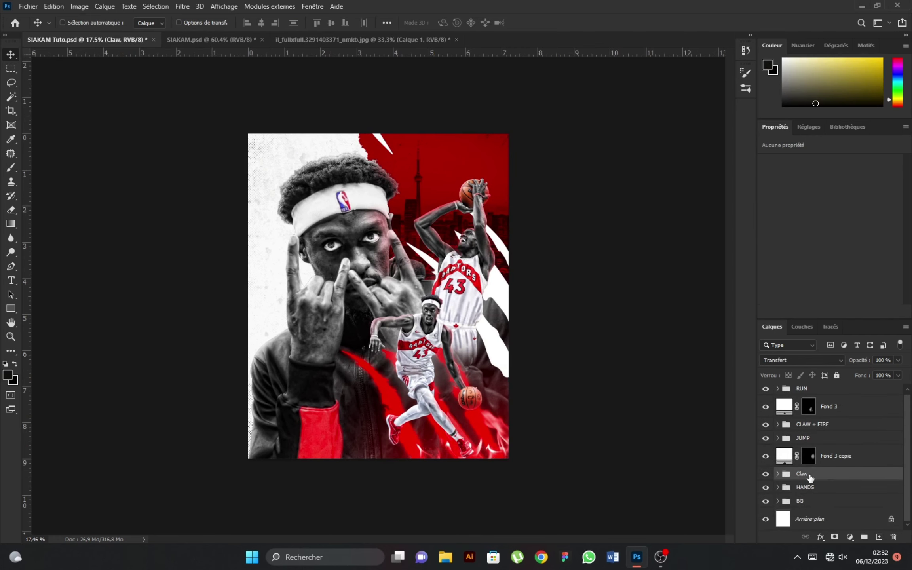
pyautogui.click(28, 6)
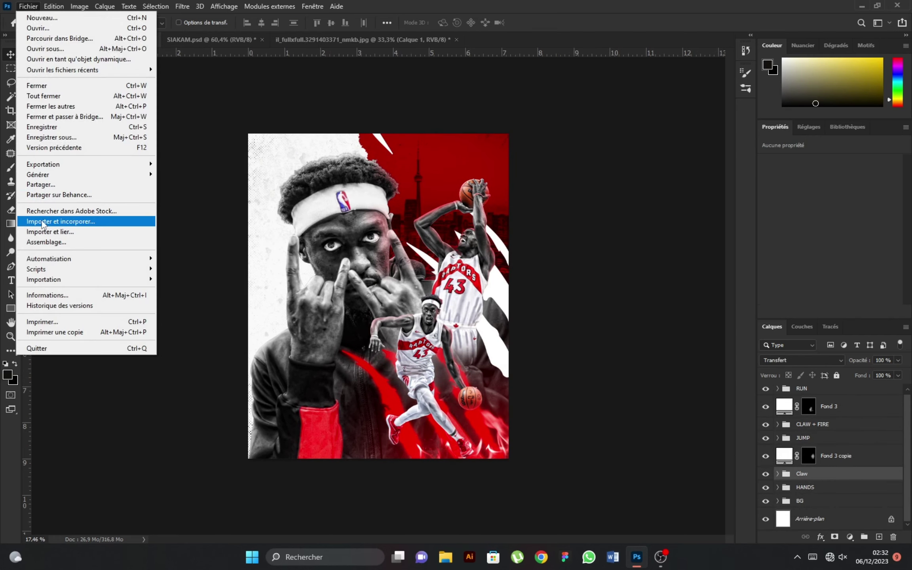
pyautogui.click(59, 222)
pyautogui.click(236, 269)
pyautogui.click(399, 232)
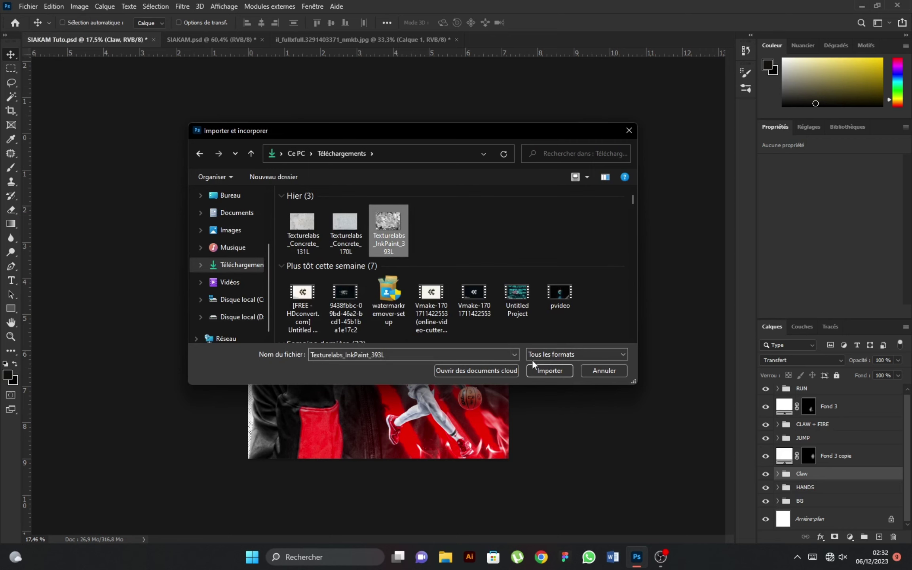
pyautogui.click(549, 370)
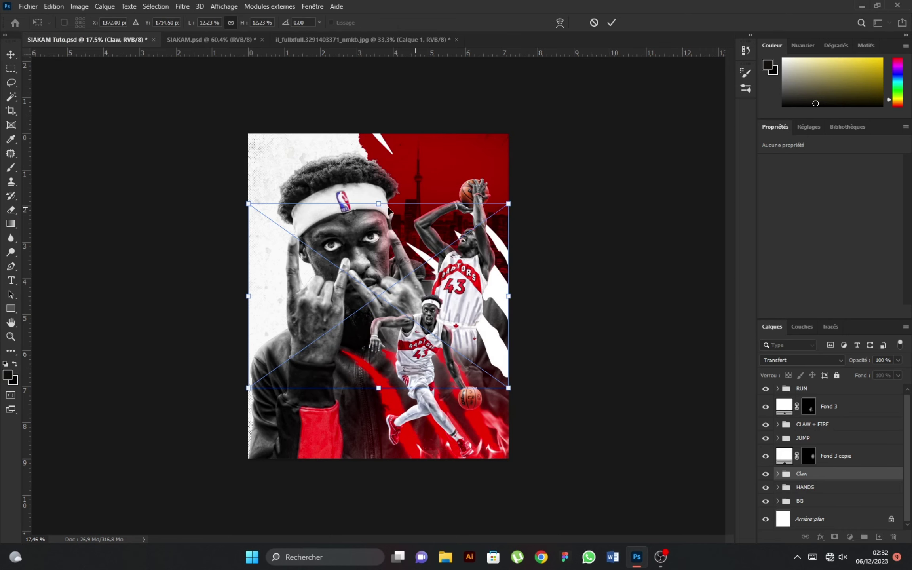
pyautogui.click(594, 25)
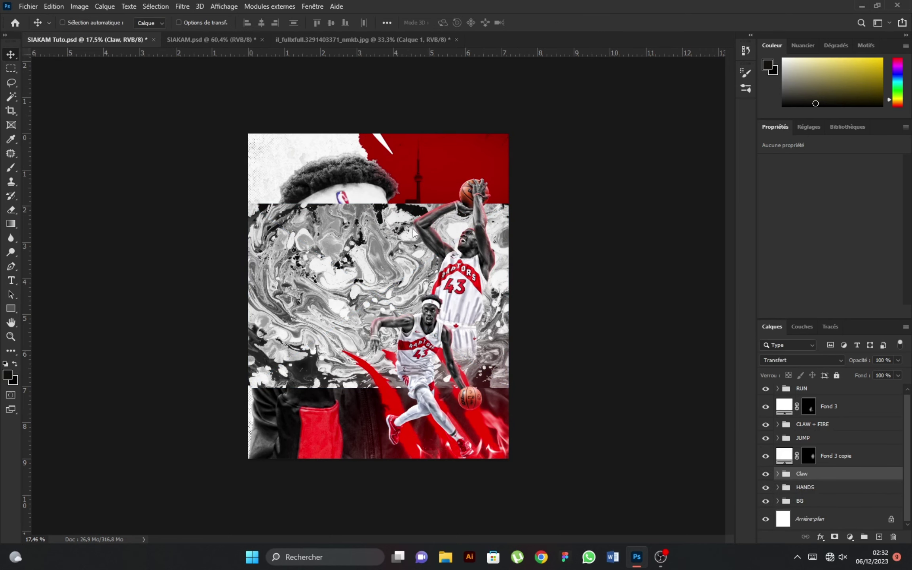
# Step: Place Texturelabs_Concrete_170L embedded and position it over the players
pyautogui.click(28, 6)
pyautogui.click(44, 221)
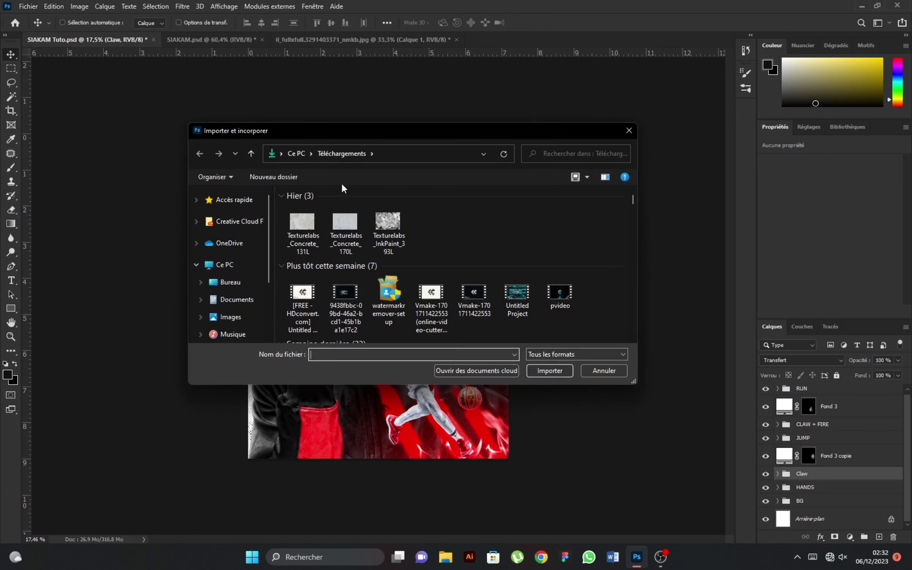
pyautogui.click(345, 229)
pyautogui.click(548, 369)
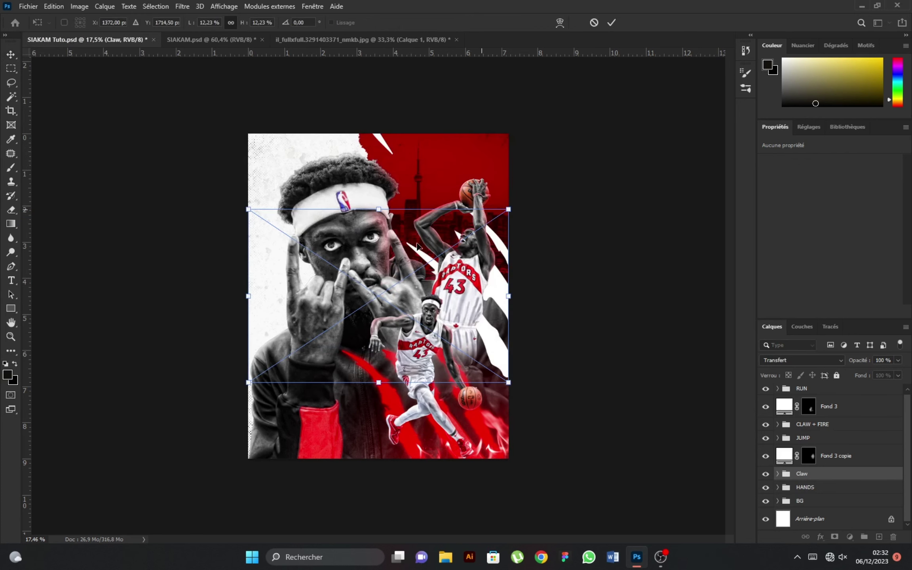
pyautogui.moveTo(379, 293); pyautogui.dragTo(453, 299)
pyautogui.click(611, 23)
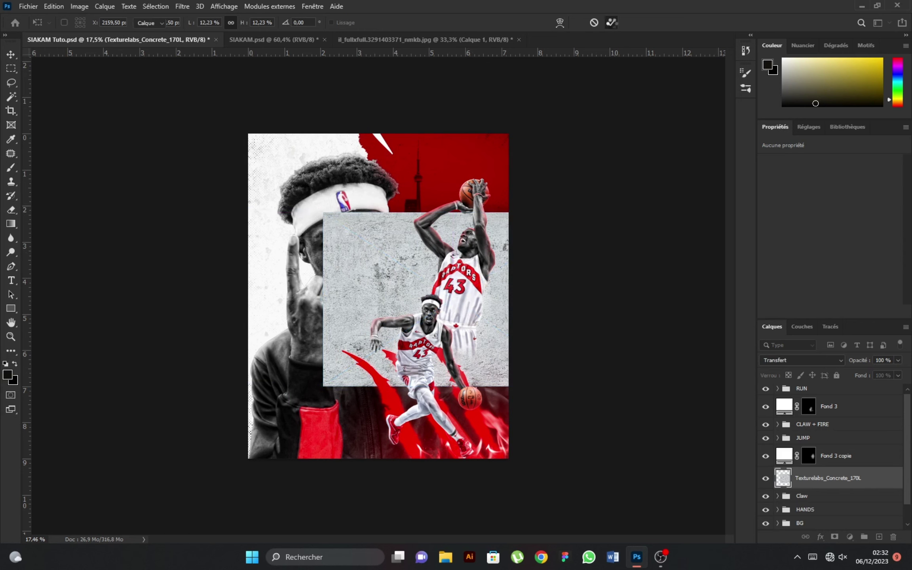
# Step: Clip the Concrete 170L texture to the Claw group at 29% opacity
pyautogui.keyDown('alt'); pyautogui.click(785, 487); pyautogui.keyUp('alt')
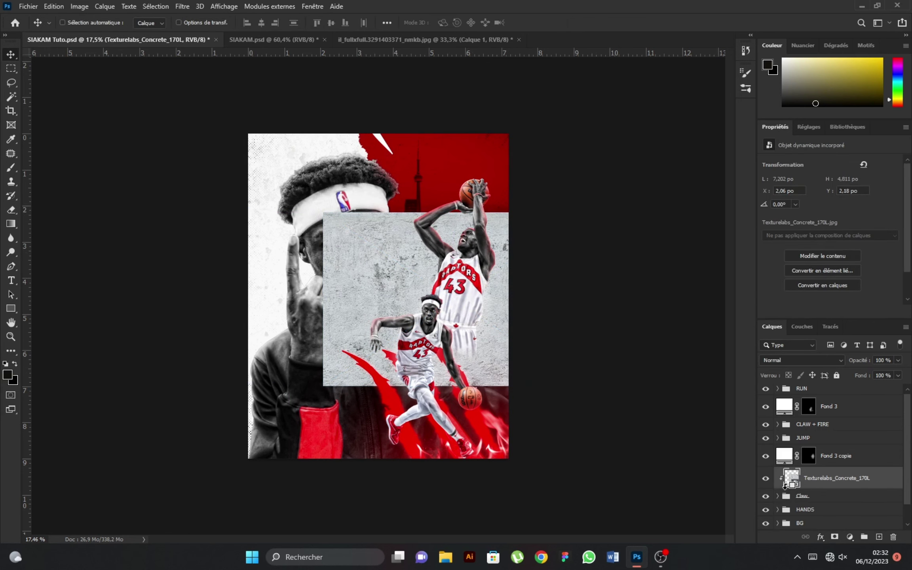
pyautogui.hotkey('ctrl', '+')
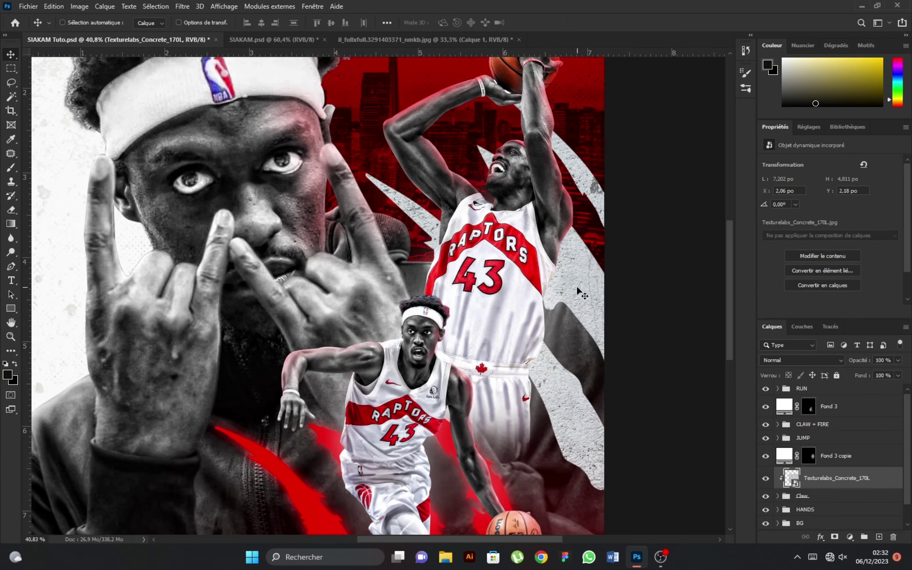
pyautogui.moveTo(867, 361); pyautogui.dragTo(829, 363)
pyautogui.scroll(-5, 619, 309)
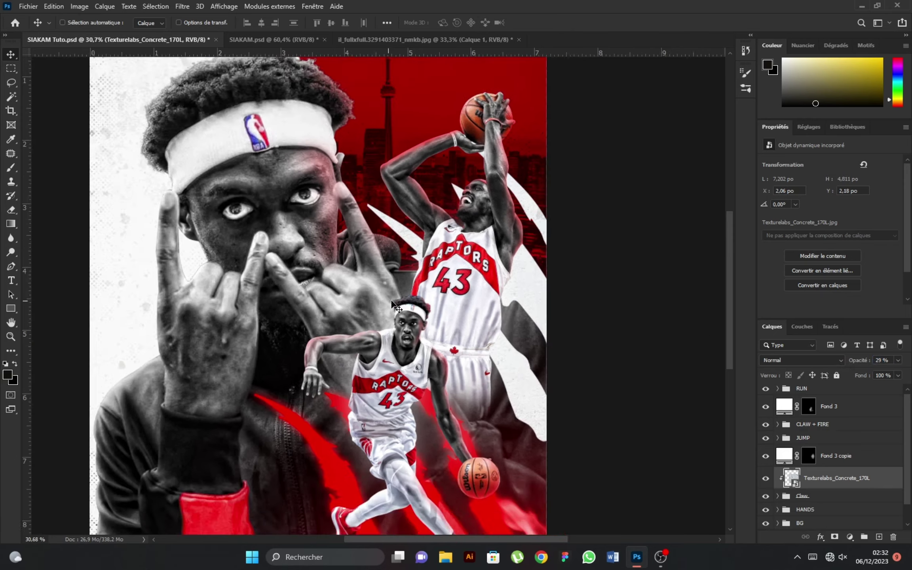
pyautogui.scroll(-5, 475, 337)
pyautogui.scroll(-2, 368, 367)
pyautogui.hotkey('ctrl', '+')
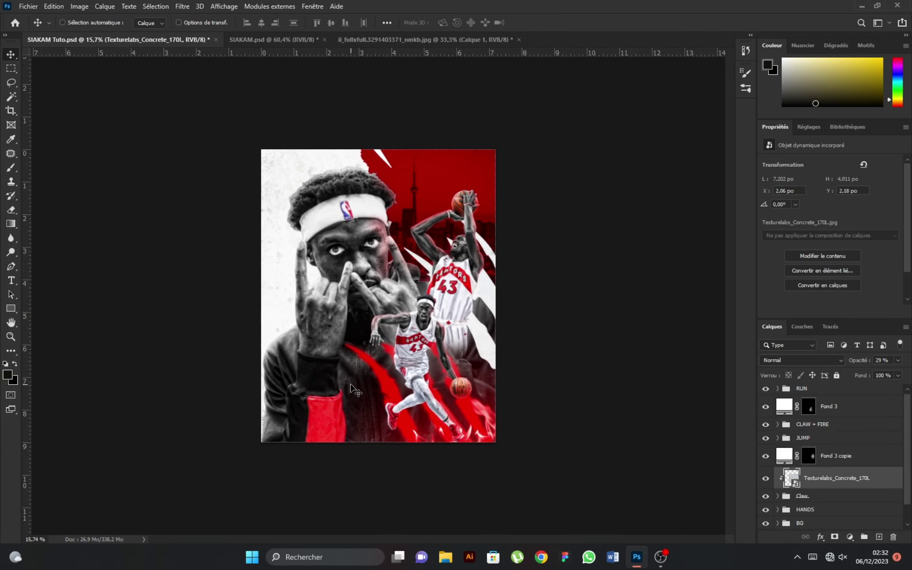
pyautogui.scroll(1, 355, 390)
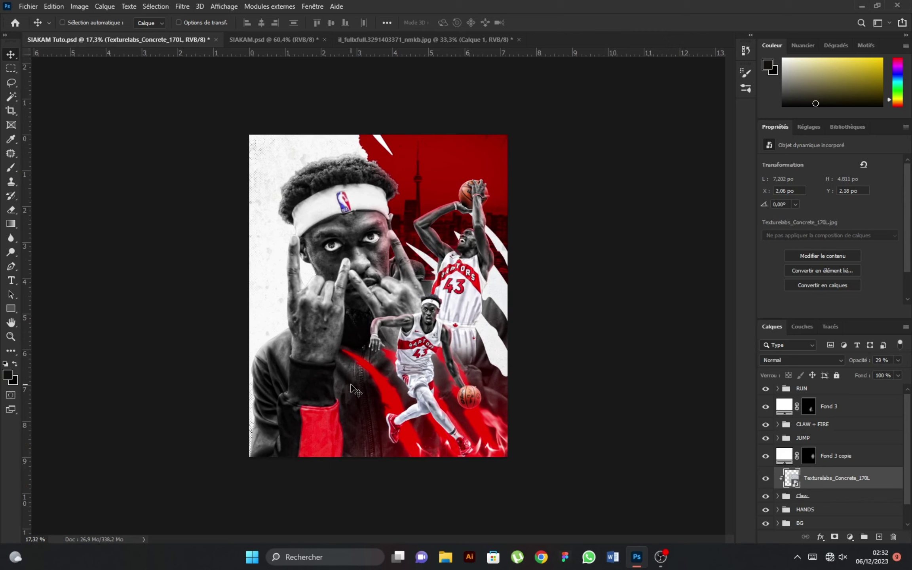
# Step: Select the RUN group and set white as the text colour for a new type layer
pyautogui.click(853, 392)
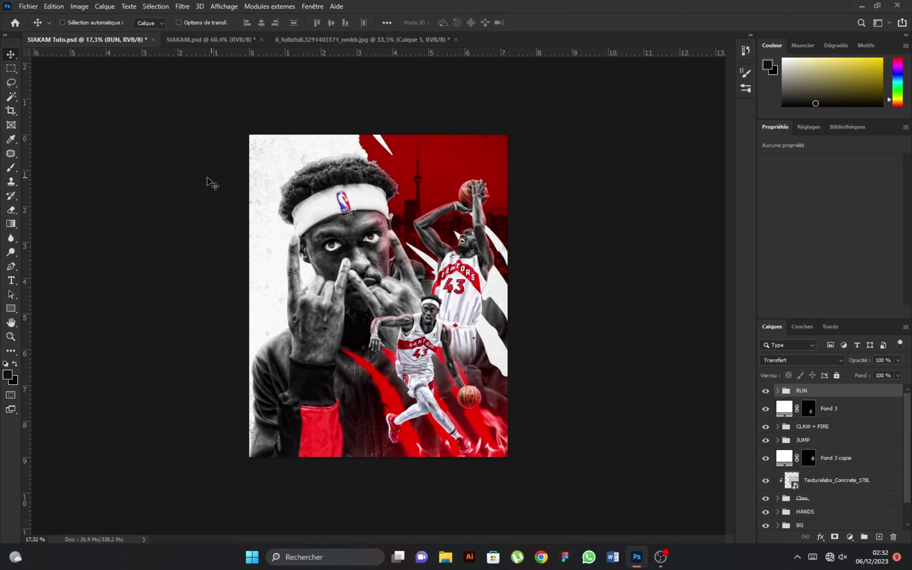
pyautogui.click(11, 280)
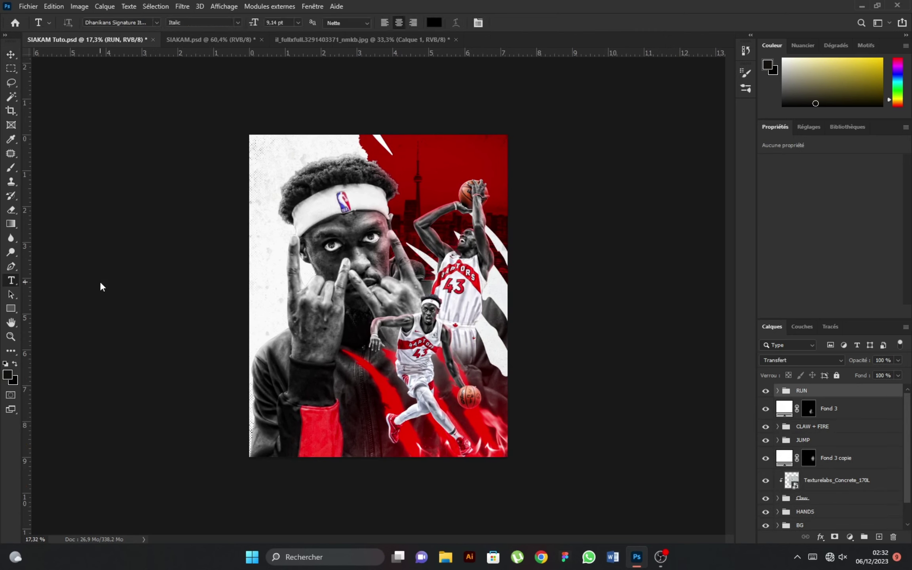
pyautogui.hotkey('ctrl', 's')
pyautogui.press('d')
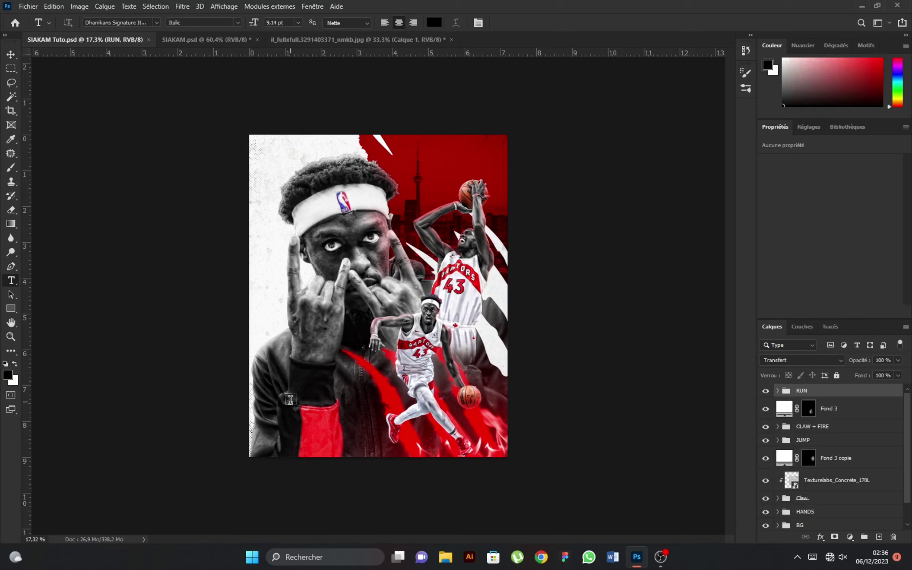
pyautogui.click(15, 364)
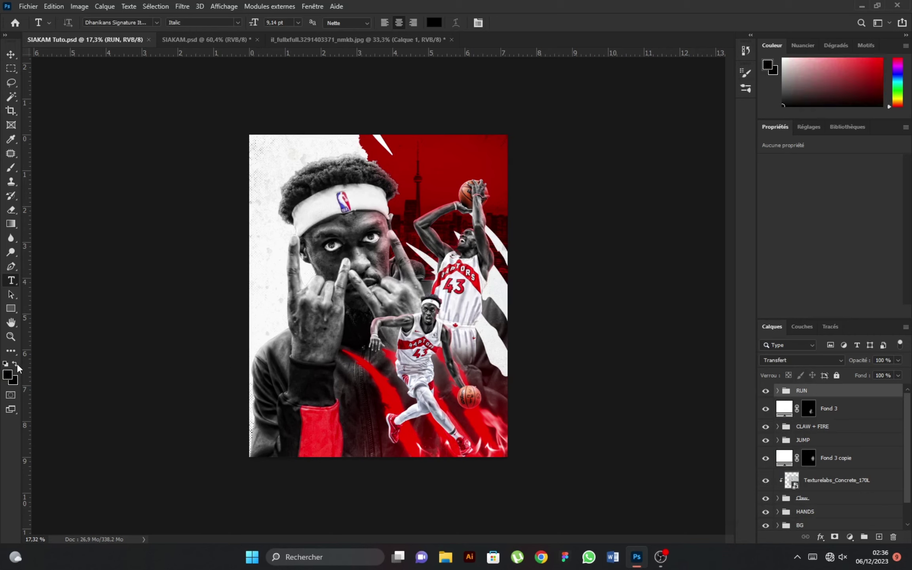
# Step: Type the SIA title on the jacket and set it in ClarendonURWExtBol
pyautogui.click(321, 384)
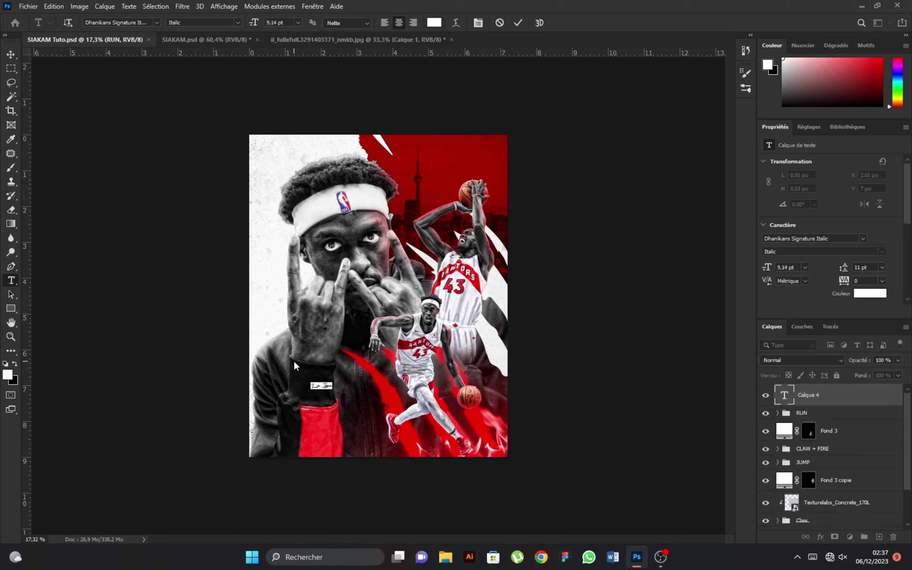
pyautogui.write('Siakam')
pyautogui.click(11, 54)
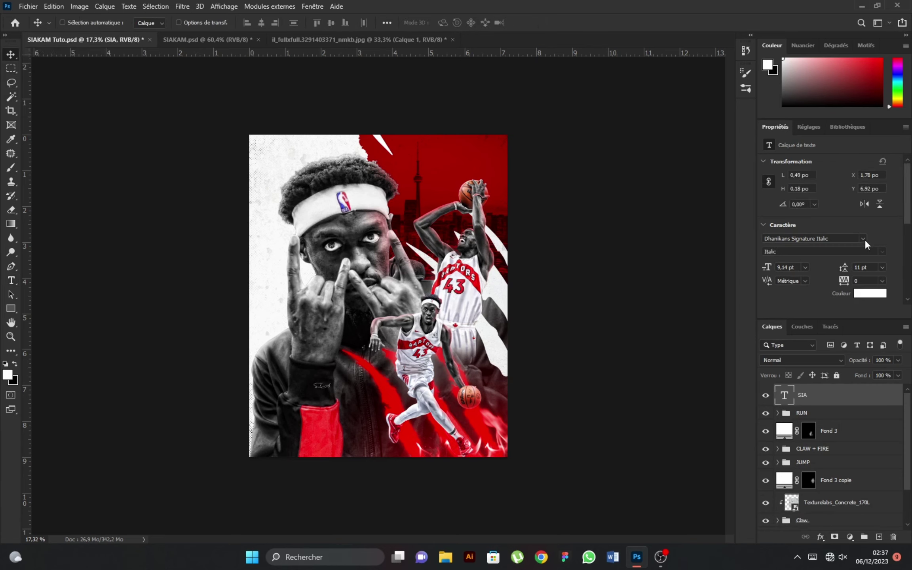
pyautogui.click(863, 238)
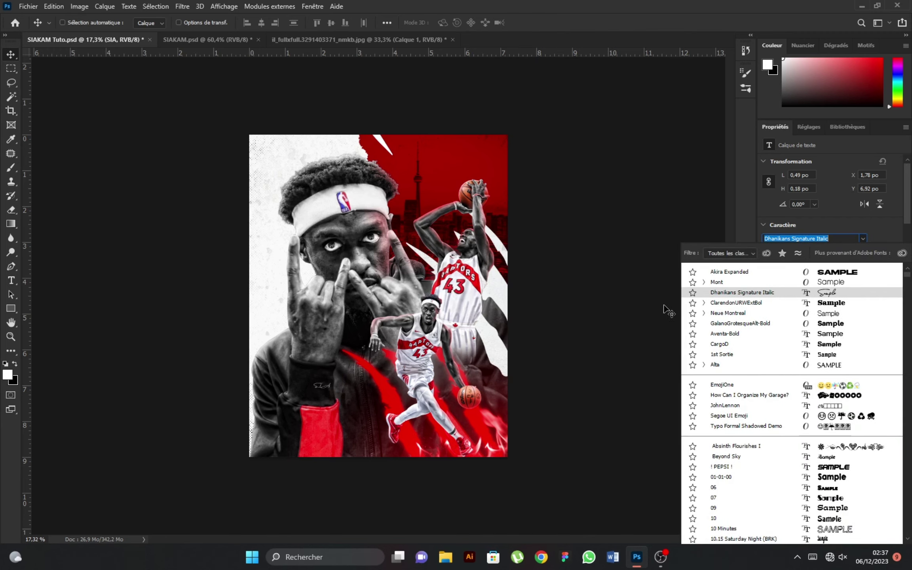
pyautogui.click(715, 302)
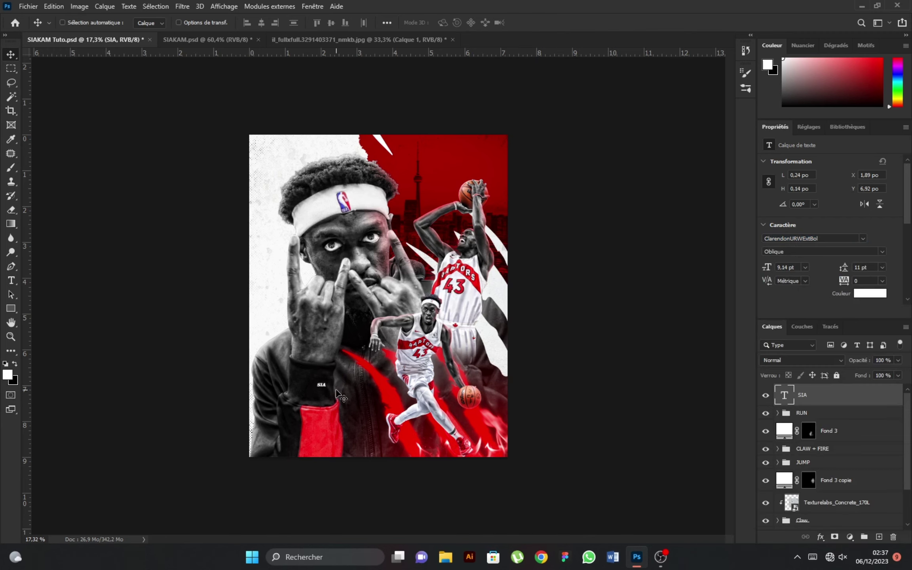
# Step: Scale the SIA text up much larger and set its font style to Regular
pyautogui.hotkey('ctrl', 't')
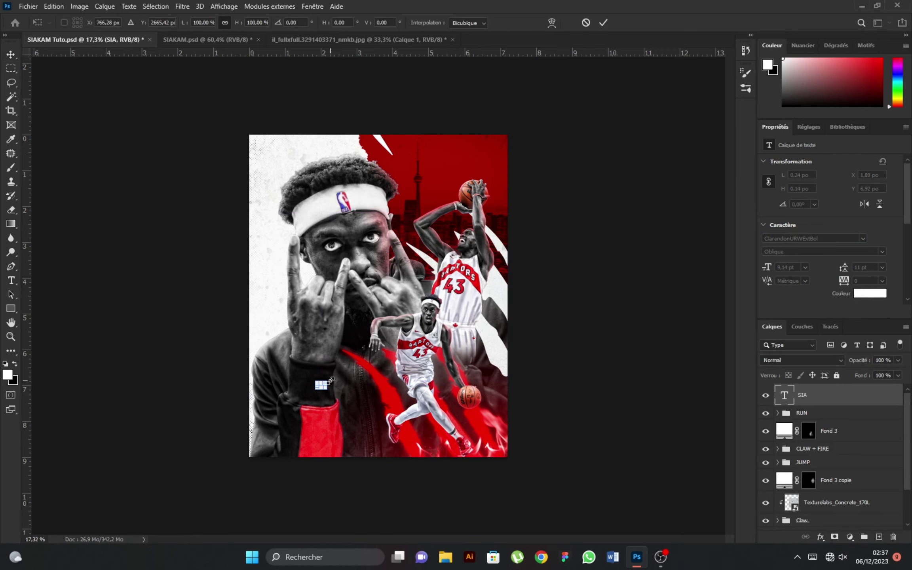
pyautogui.moveTo(331, 378)
pyautogui.mouseDown()
pyautogui.moveTo(392, 350)
pyautogui.moveTo(366, 351)
pyautogui.moveTo(325, 394)
pyautogui.moveTo(286, 416)
pyautogui.moveTo(295, 393)
pyautogui.mouseUp()
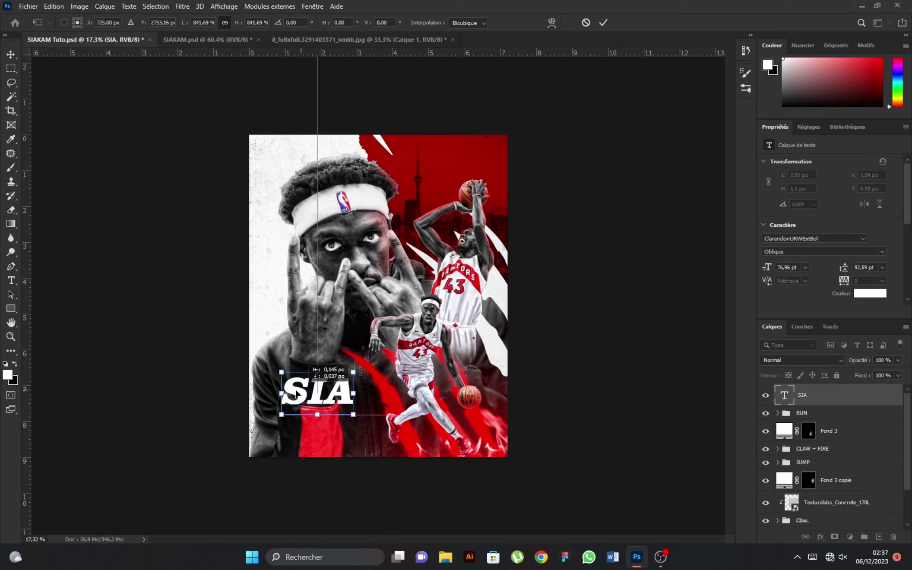
pyautogui.click(604, 23)
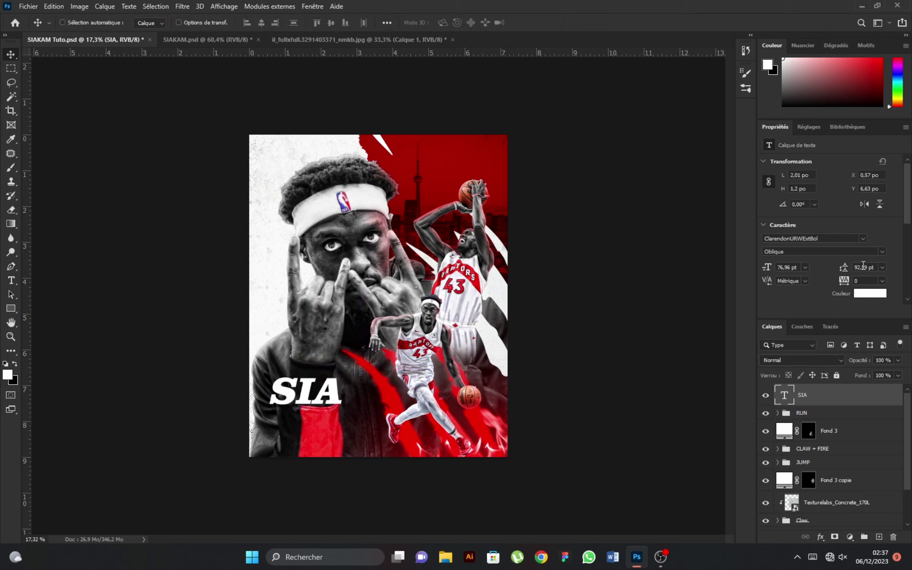
pyautogui.click(882, 251)
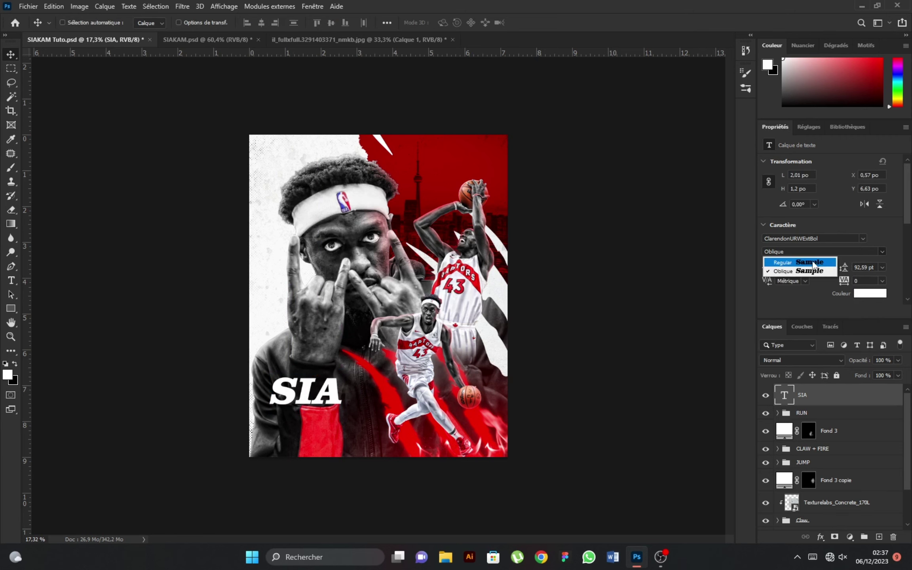
pyautogui.click(776, 272)
# Step: Squash SIA to about 89% height and duplicate it directly below
pyautogui.scroll(1, 319, 414)
pyautogui.scroll(1, 307, 424)
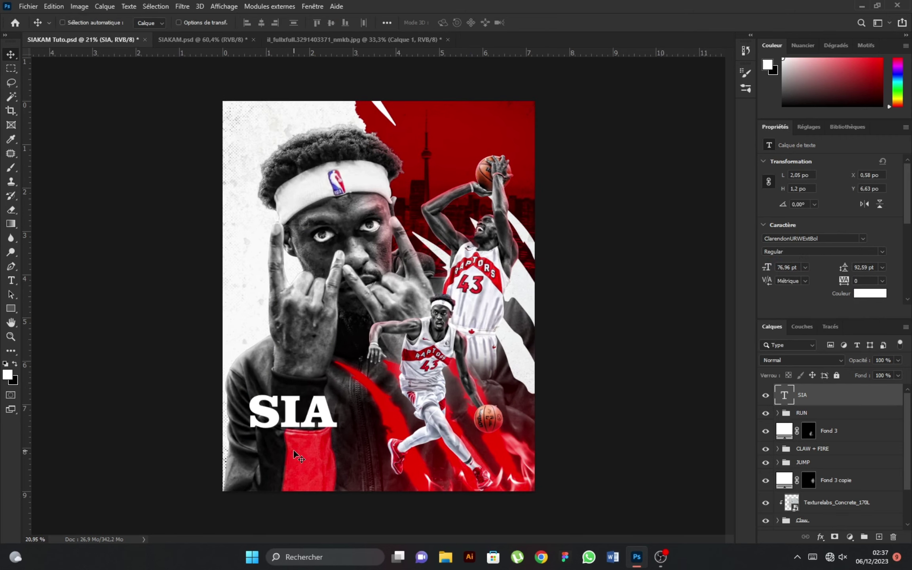
pyautogui.hotkey('ctrl', 't')
pyautogui.moveTo(294, 389); pyautogui.dragTo(294, 393)
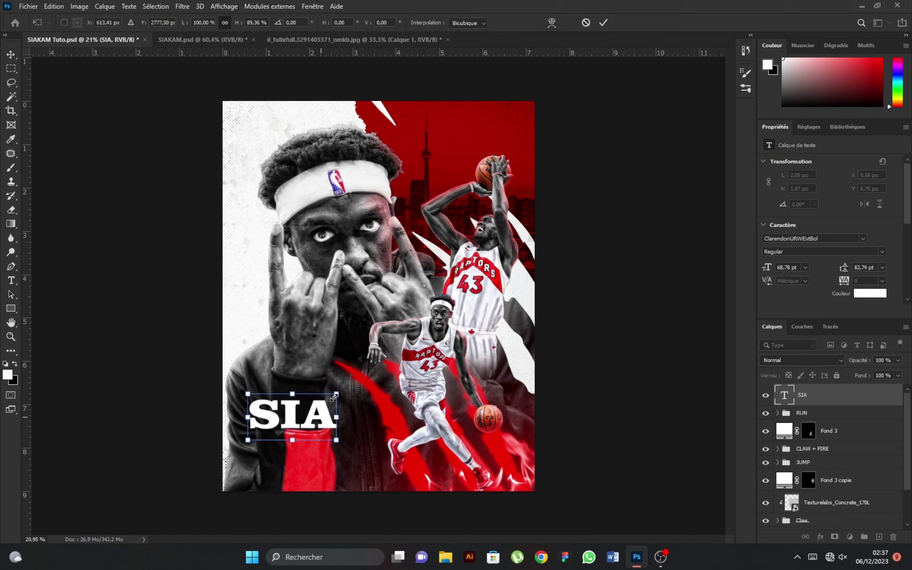
pyautogui.click(605, 25)
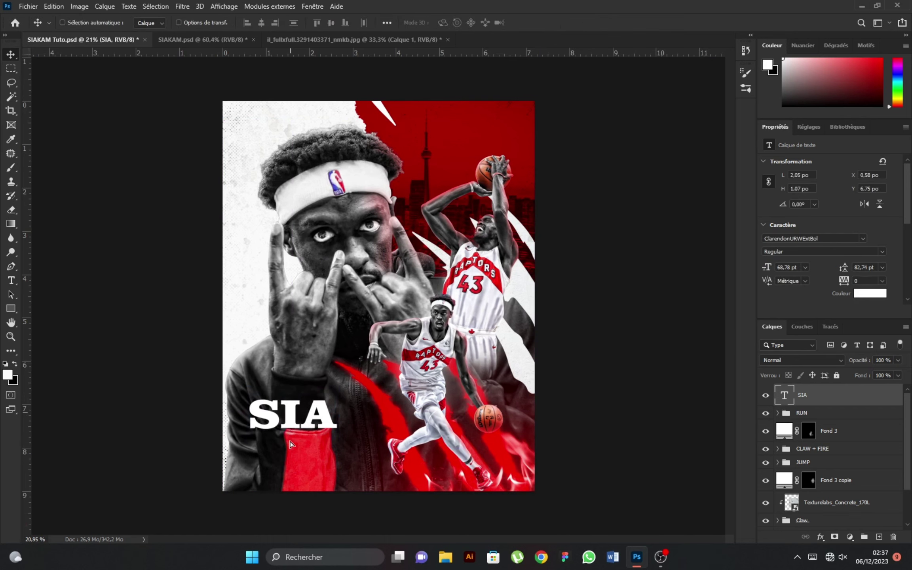
pyautogui.keyDown('alt'); pyautogui.moveTo(290, 444); pyautogui.dragTo(257, 454); pyautogui.keyUp('alt')
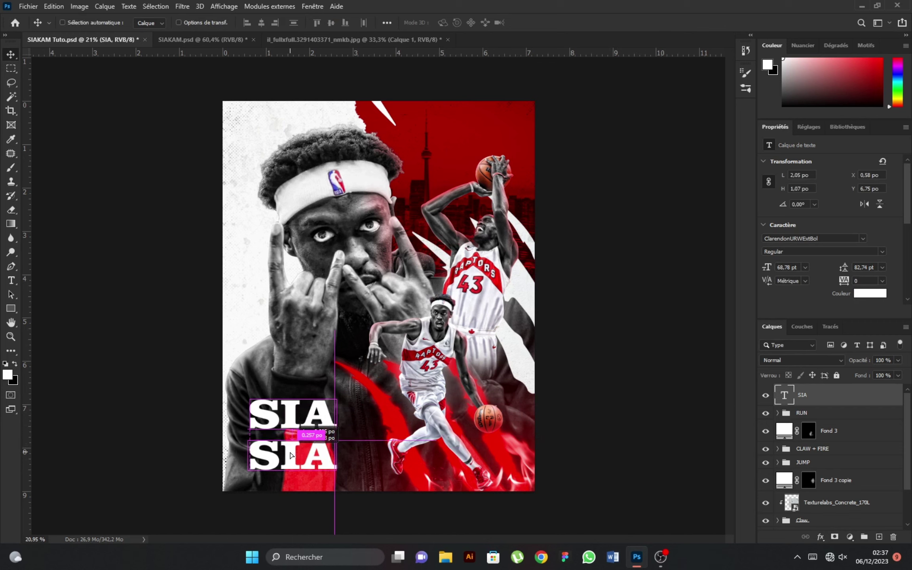
# Step: Change the lower copy's text to KAM and shift it slightly right under SIA
pyautogui.doubleClick(256, 455)
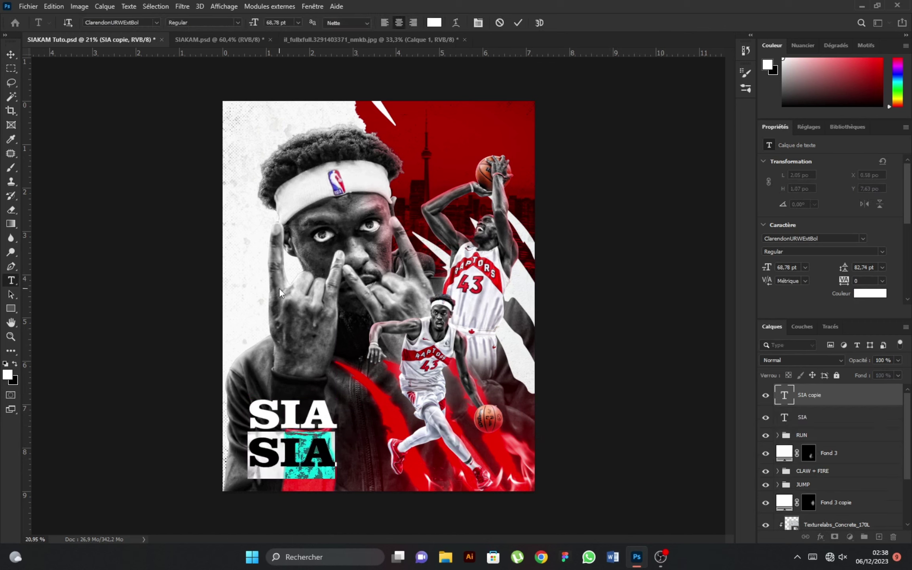
pyautogui.write('KAM')
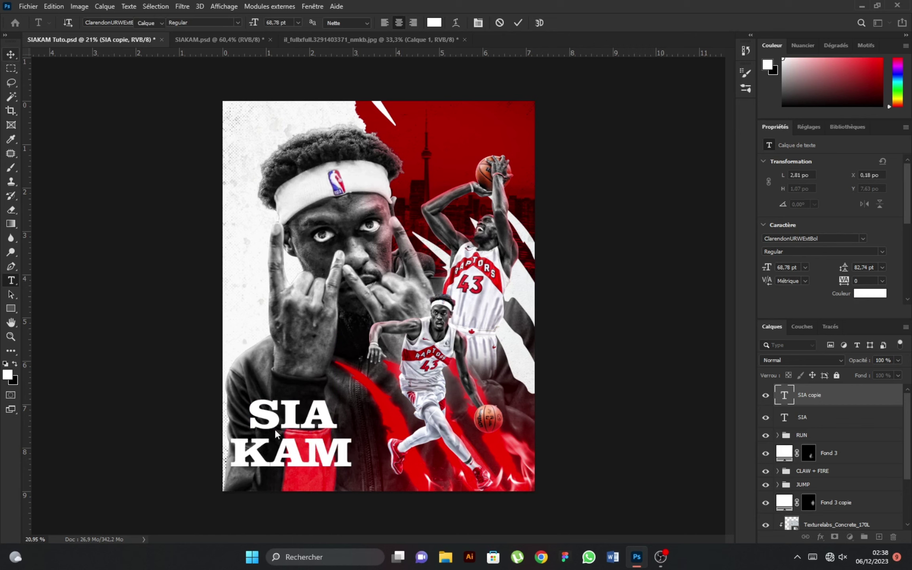
pyautogui.hotkey('ctrl', 'Return')
pyautogui.press('v')
pyautogui.moveTo(259, 455); pyautogui.dragTo(278, 451)
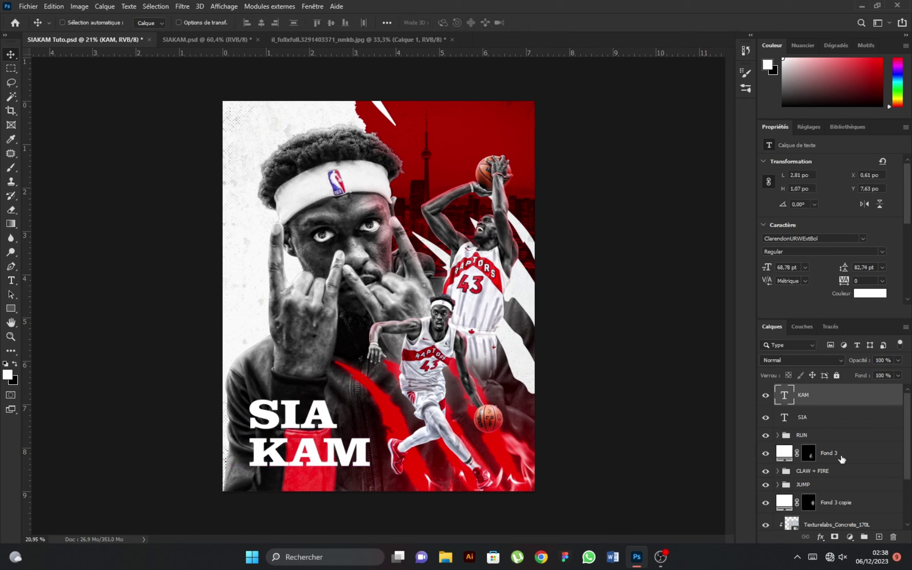
# Step: Nudge SIA and KAM left and up so they stack as an aligned SIA / KAM title
pyautogui.keyDown('shift'); pyautogui.click(813, 424); pyautogui.keyUp('shift')
pyautogui.moveTo(310, 452); pyautogui.dragTo(304, 452)
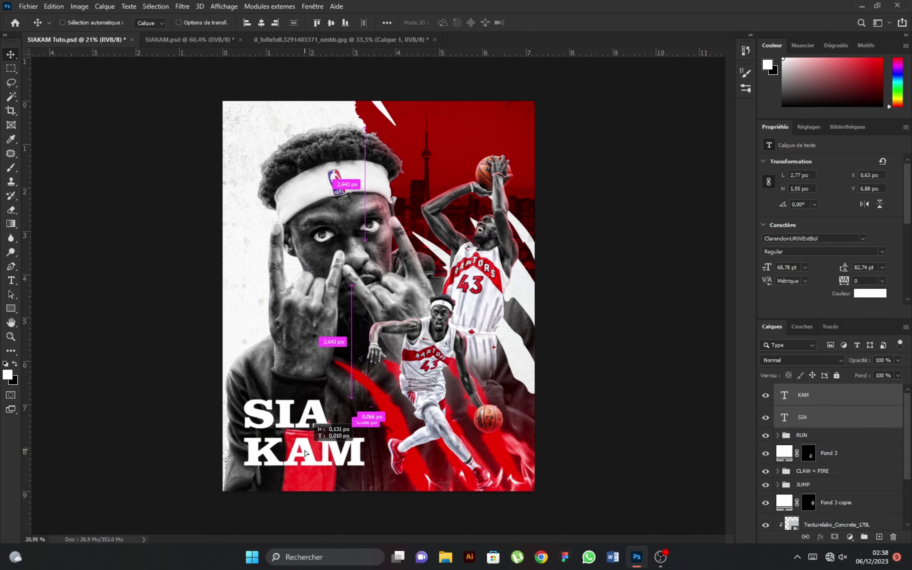
pyautogui.click(821, 400)
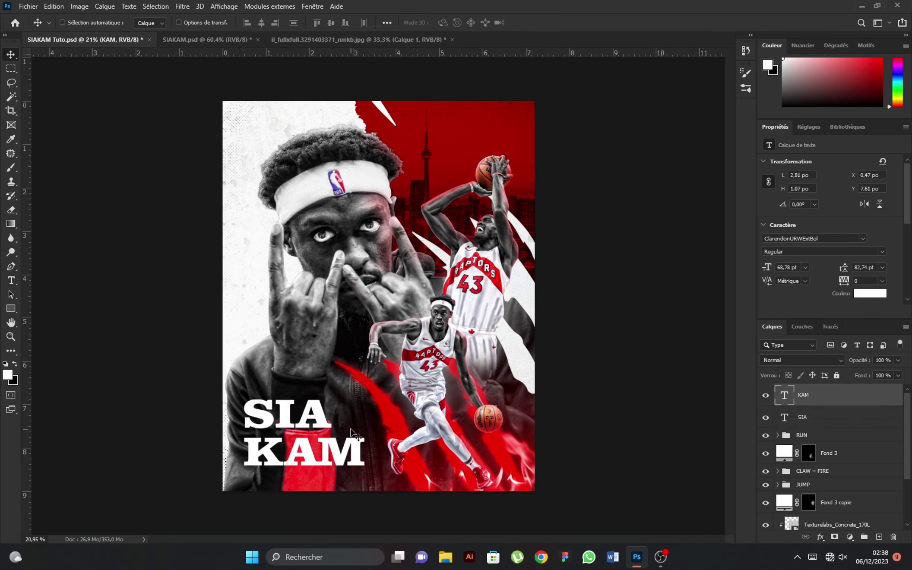
pyautogui.press('Up')
pyautogui.press('Up')
pyautogui.press('Up')
pyautogui.press('Up')
pyautogui.press('Up')
pyautogui.press('Up')
pyautogui.press('Up')
pyautogui.press('Up')
pyautogui.press('Up')
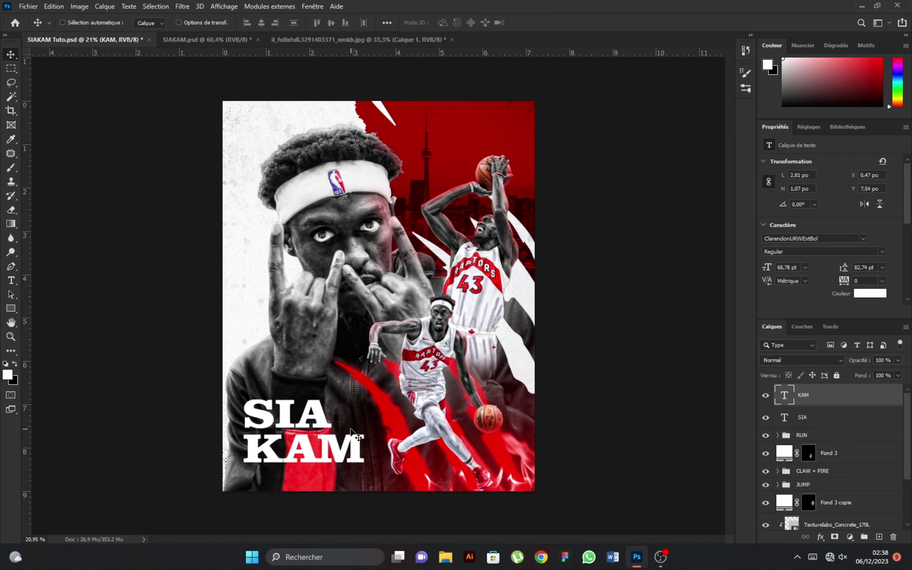
pyautogui.press('Up')
pyautogui.press('Up')
pyautogui.press('Up')
pyautogui.press('Up')
pyautogui.press('Up')
pyautogui.press('Up')
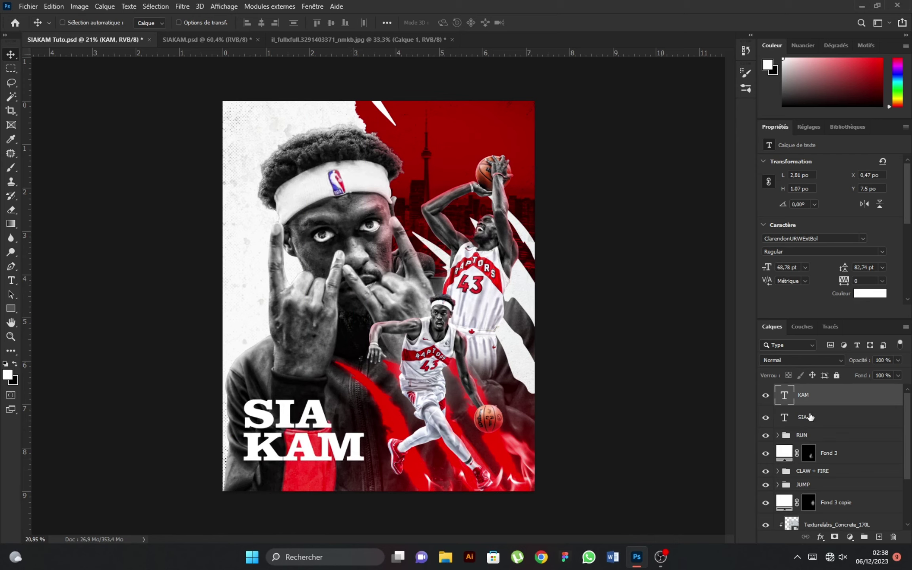
pyautogui.keyDown('shift'); pyautogui.click(805, 420); pyautogui.keyUp('shift')
pyautogui.press('Up')
pyautogui.press('Up')
pyautogui.press('Up')
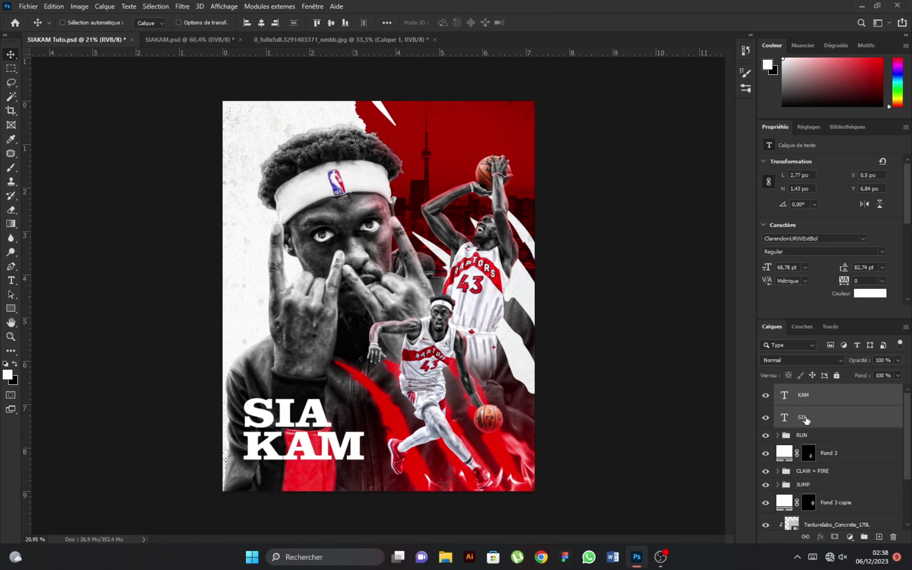
pyautogui.press('Up')
pyautogui.press('Up')
pyautogui.press('Up')
pyautogui.press('Up')
pyautogui.press('Up')
pyautogui.press('Up')
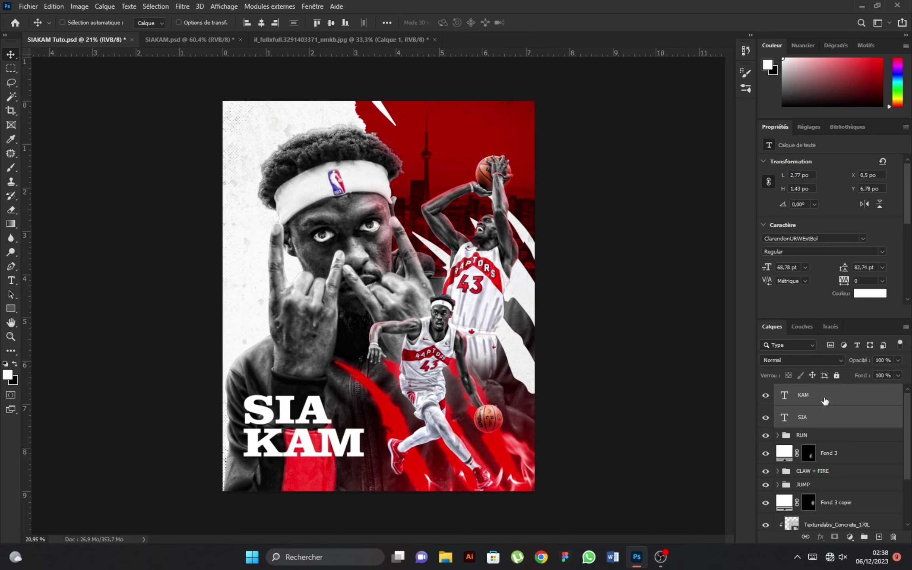
pyautogui.click(825, 401)
# Step: Add a text layer with the player's first name above SIA
pyautogui.click(15, 281)
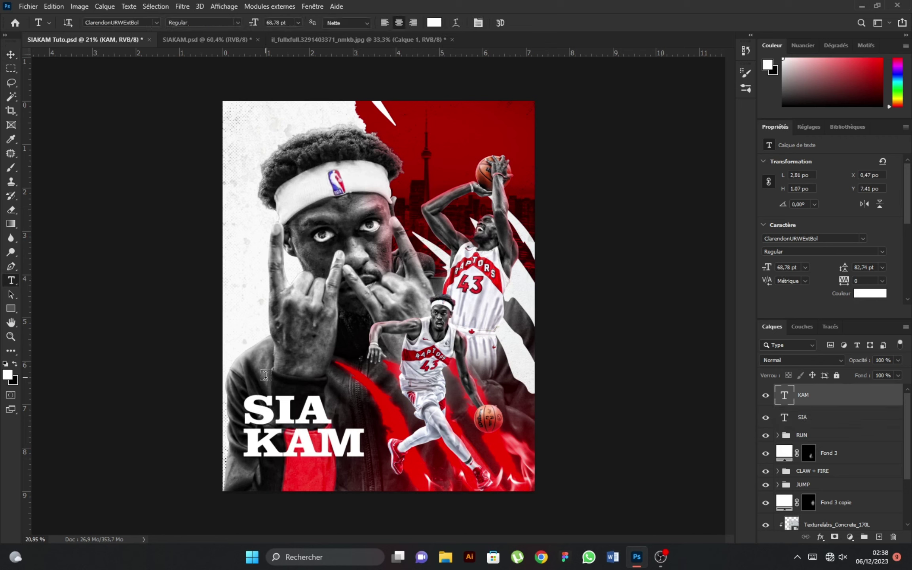
pyautogui.click(239, 378)
pyautogui.write('Prse')
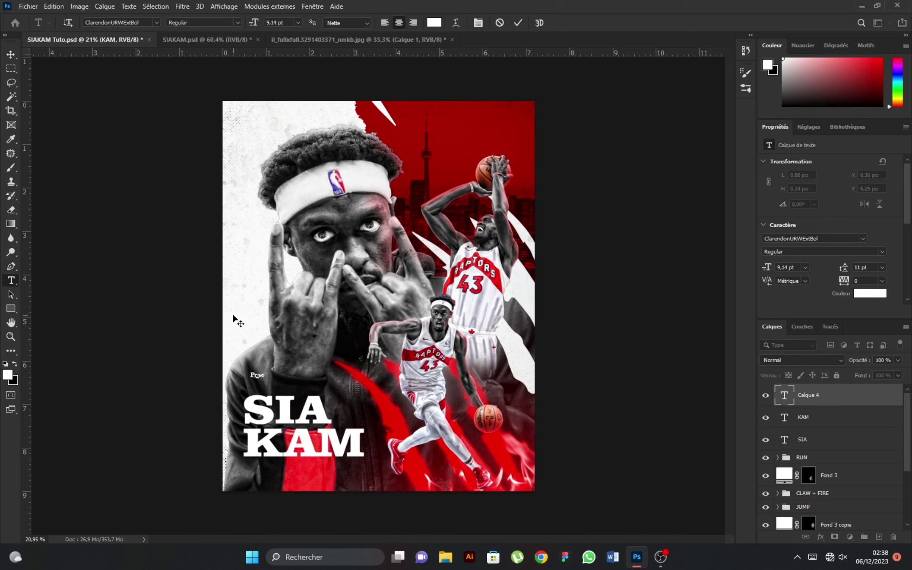
pyautogui.click(89, 108)
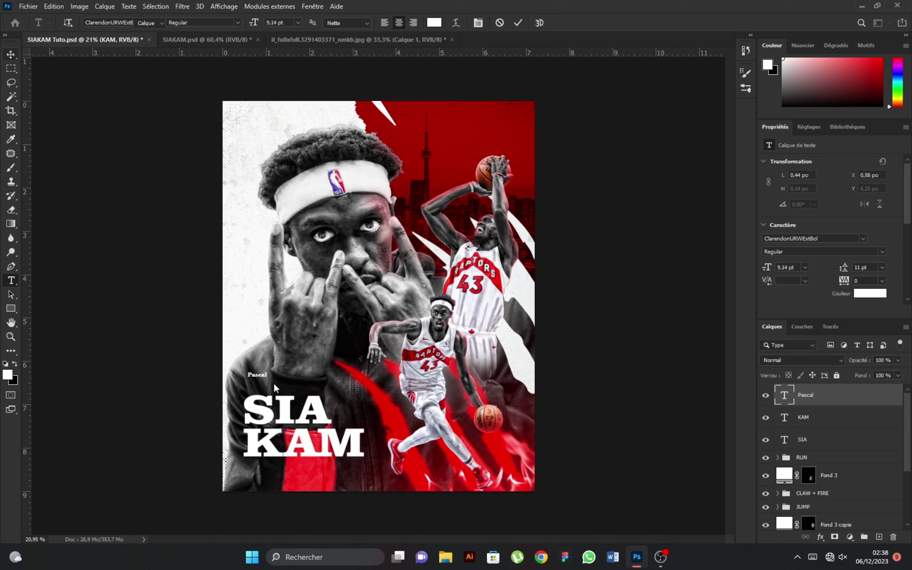
# Step: Colour the name text red #da0000 in Dhanikans Signature Italic
pyautogui.press('v')
pyautogui.click(870, 293)
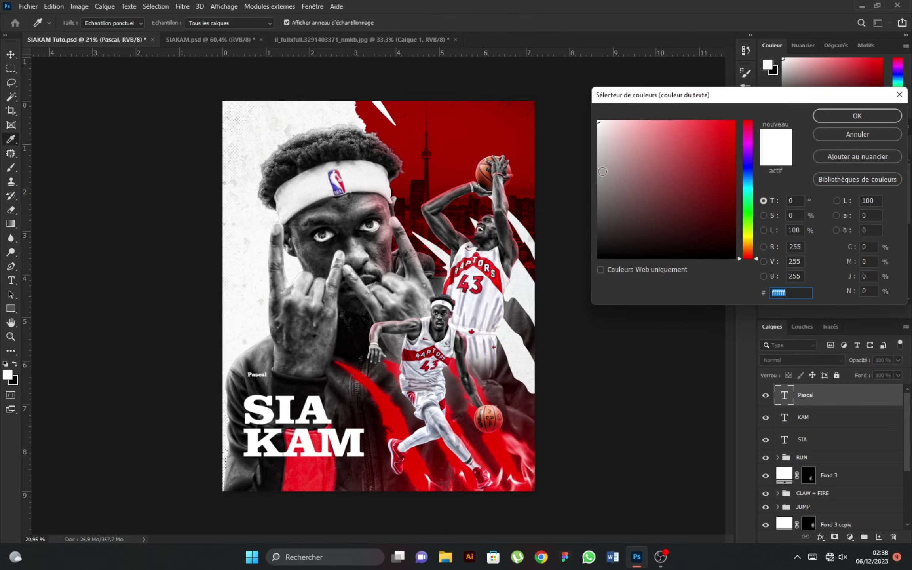
pyautogui.click(734, 140)
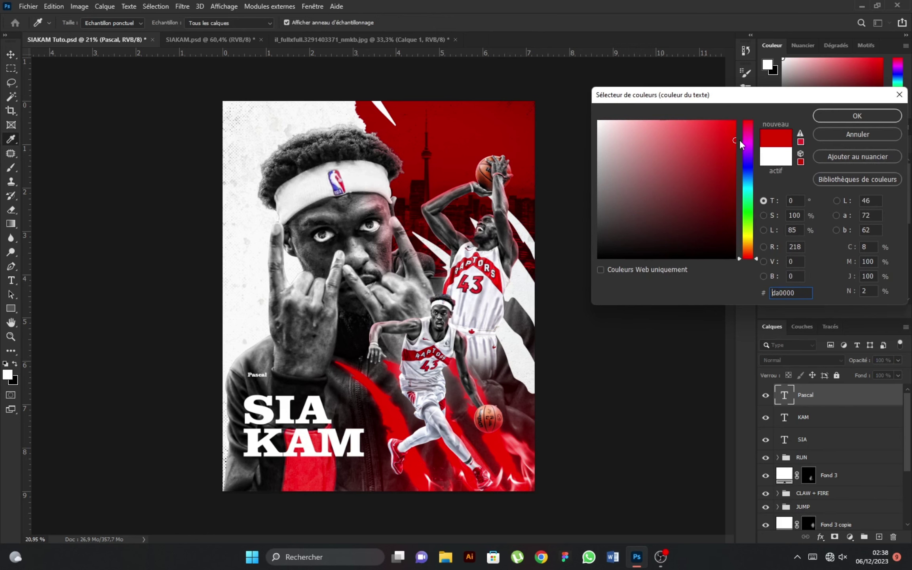
pyautogui.click(826, 115)
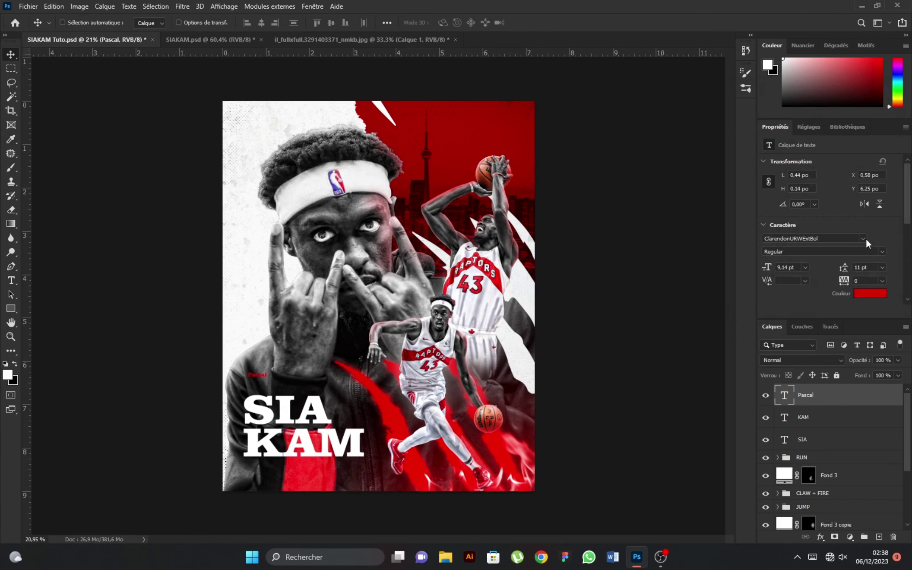
pyautogui.click(863, 237)
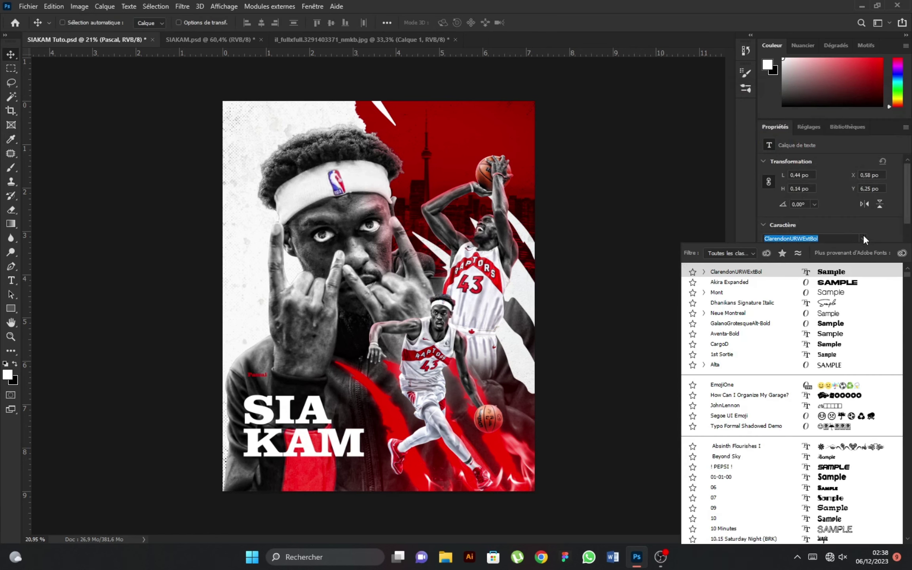
pyautogui.click(714, 304)
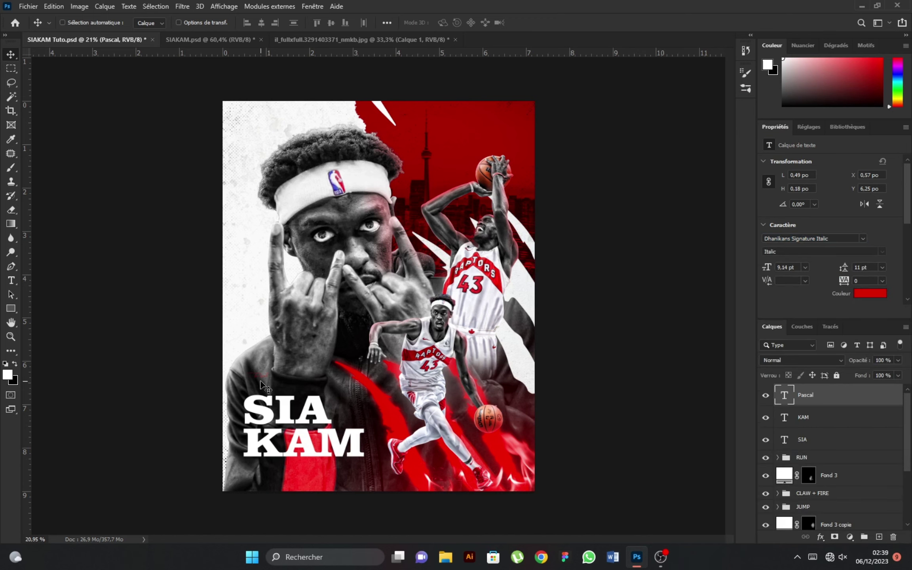
# Step: Enlarge the name to 175%, then 116%, and place it just above SIA
pyautogui.hotkey('ctrl', 't')
pyautogui.moveTo(263, 381); pyautogui.dragTo(239, 392)
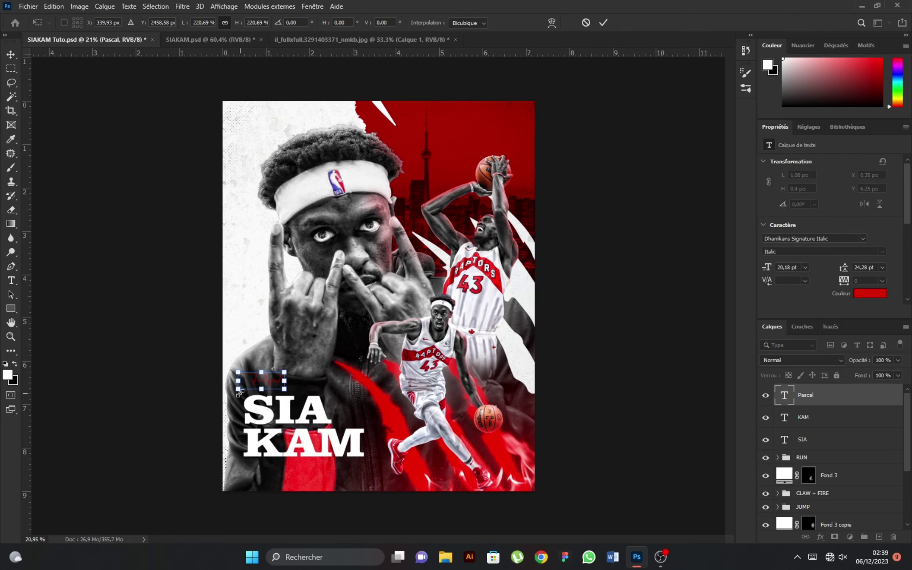
pyautogui.click(603, 22)
pyautogui.moveTo(277, 379); pyautogui.dragTo(285, 429)
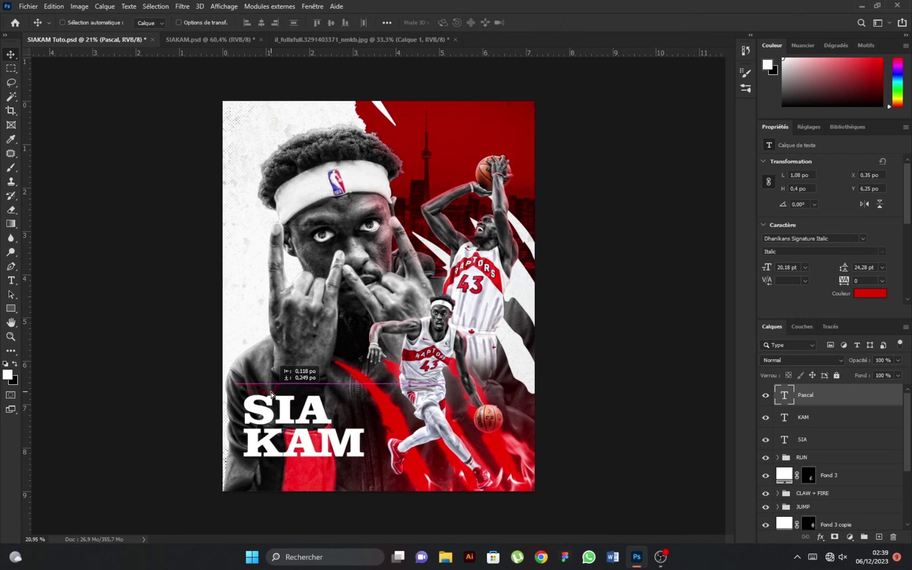
pyautogui.scroll(2, 293, 481)
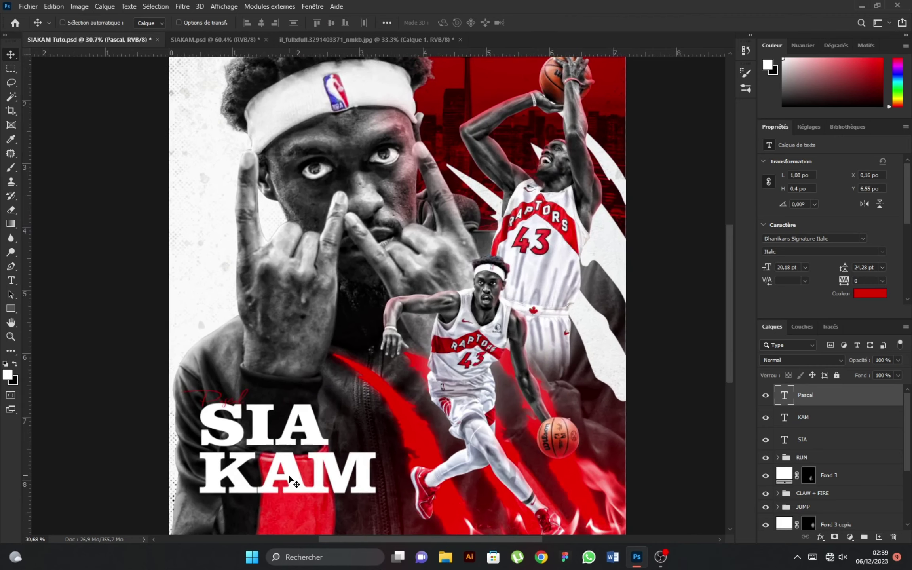
pyautogui.hotkey('ctrl', 't')
pyautogui.moveTo(247, 414); pyautogui.dragTo(257, 422)
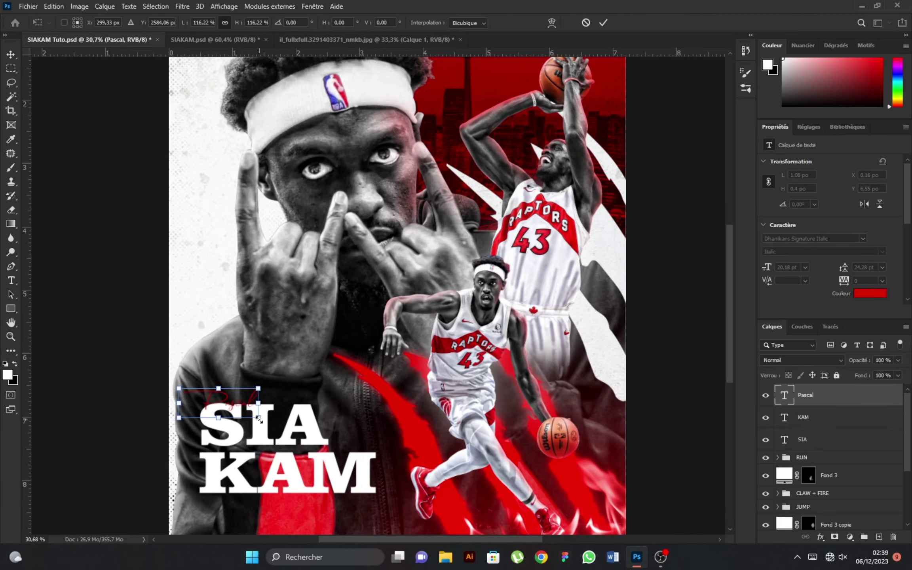
pyautogui.press('Return')
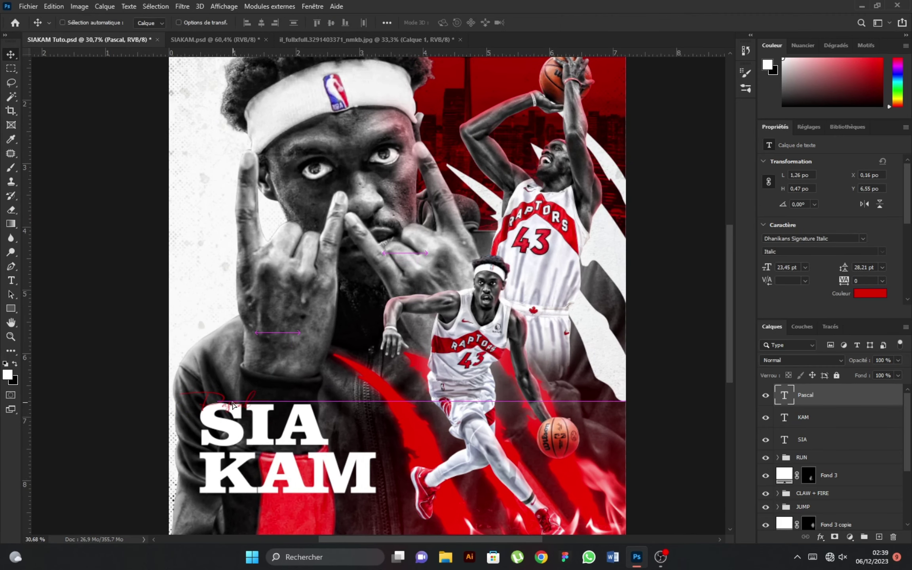
pyautogui.click(822, 419)
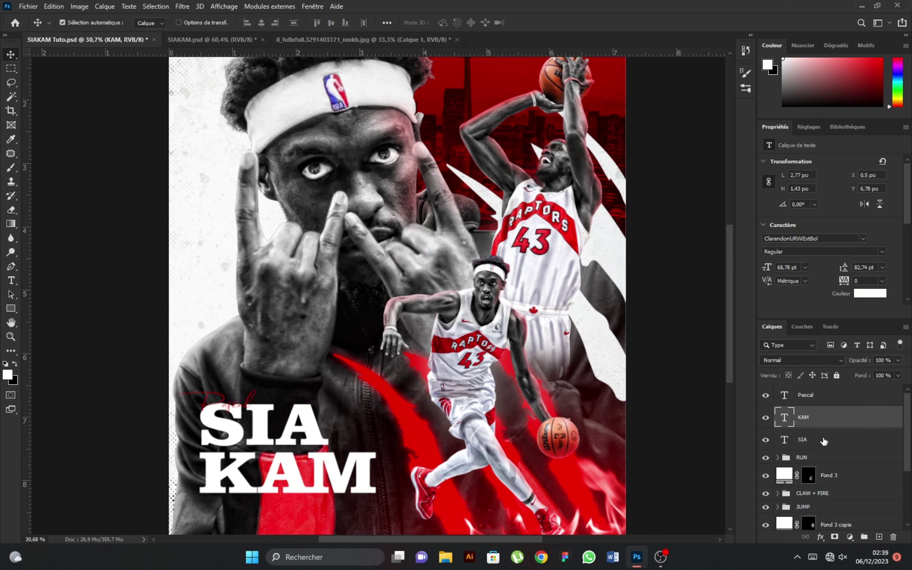
# Step: Group the SIA and KAM text layers into one group
pyautogui.keyDown('ctrl'); pyautogui.click(824, 441); pyautogui.keyUp('ctrl')
pyautogui.rightClick(854, 448)
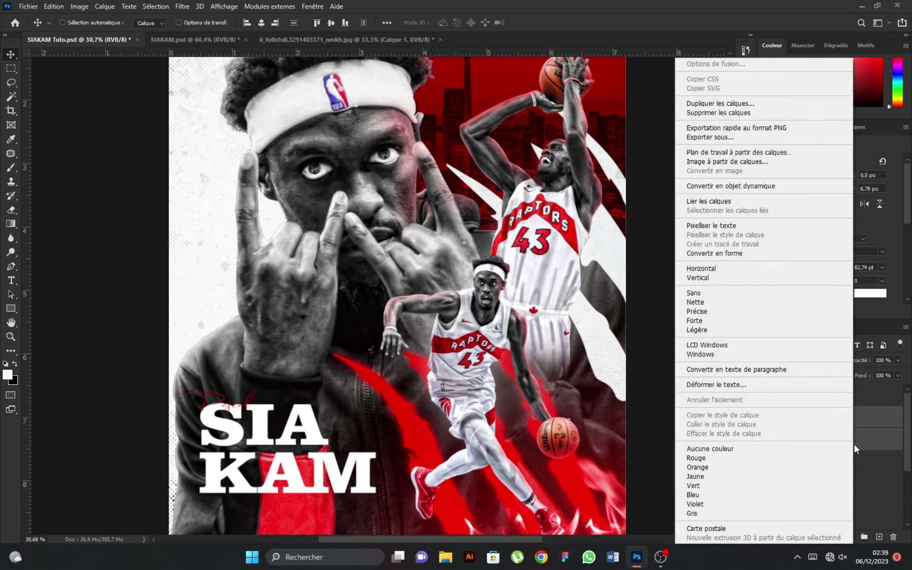
pyautogui.click(864, 530)
pyautogui.hotkey('ctrl', 'g')
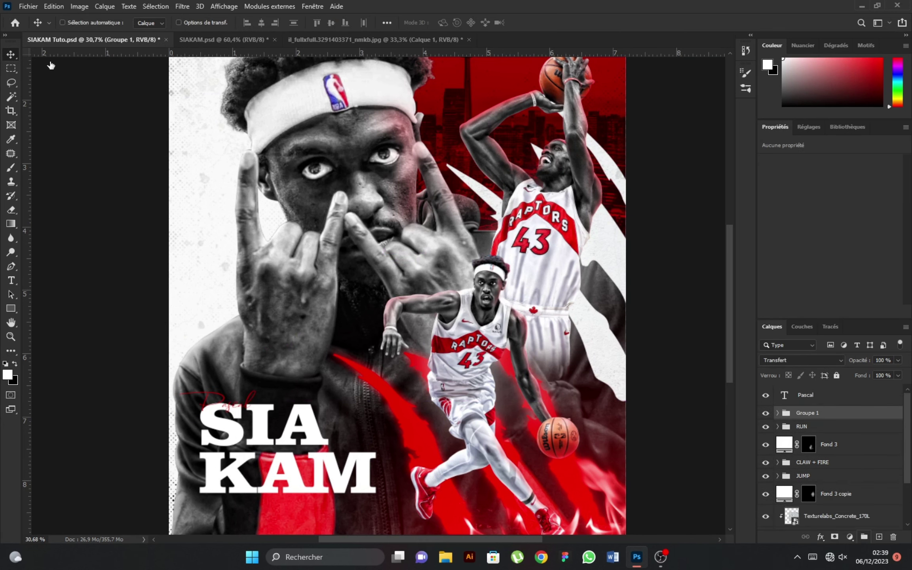
# Step: Place the Texturelabs_Concrete_131L texture and scale it over the title area
pyautogui.click(29, 6)
pyautogui.click(60, 221)
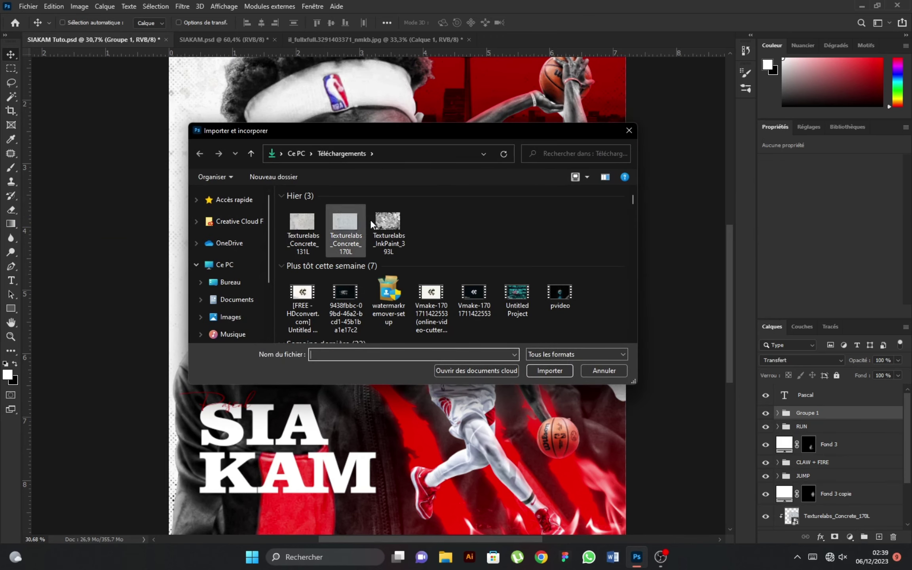
pyautogui.click(302, 223)
pyautogui.click(549, 370)
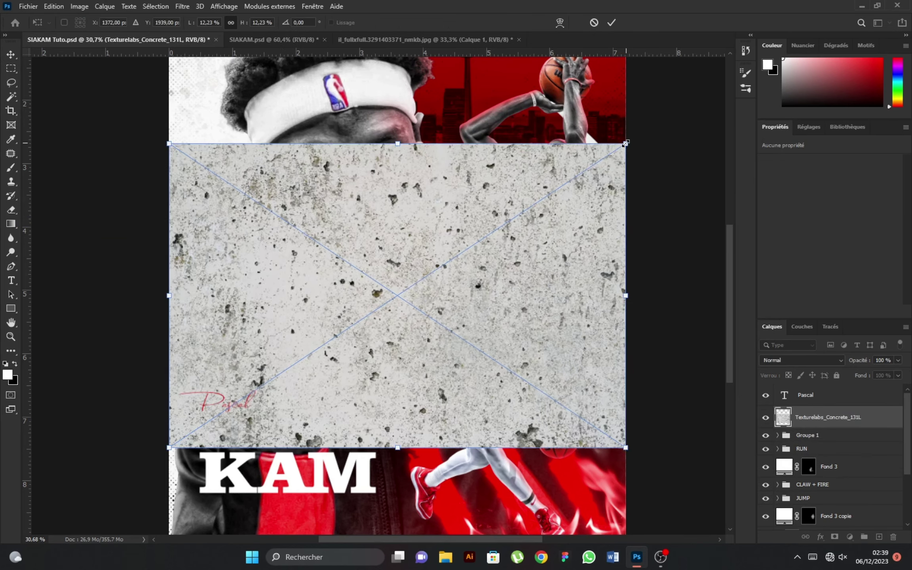
pyautogui.moveTo(625, 143); pyautogui.dragTo(444, 260)
pyautogui.moveTo(328, 272); pyautogui.dragTo(339, 351)
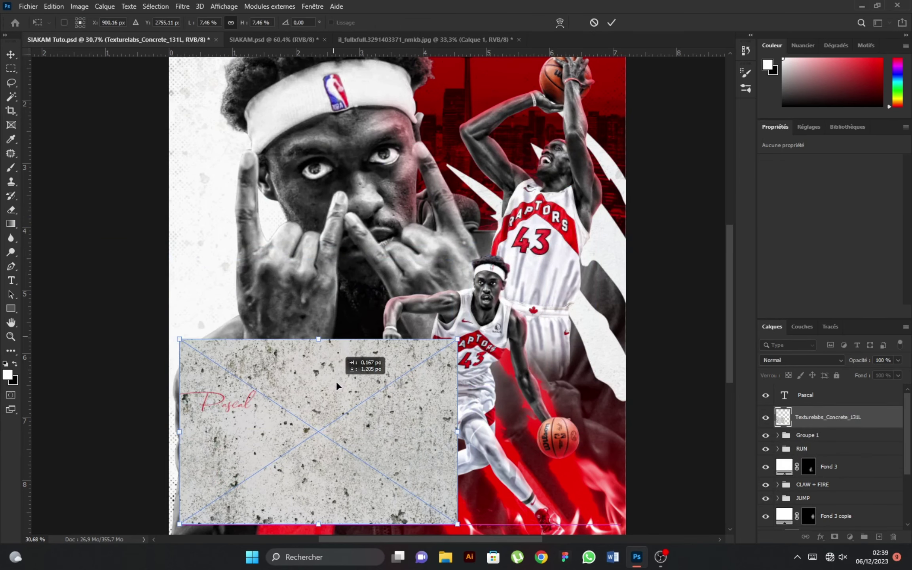
pyautogui.click(612, 23)
# Step: Clip the concrete texture to Groupe 1 at 30% opacity
pyautogui.keyDown('alt'); pyautogui.click(784, 427); pyautogui.keyUp('alt')
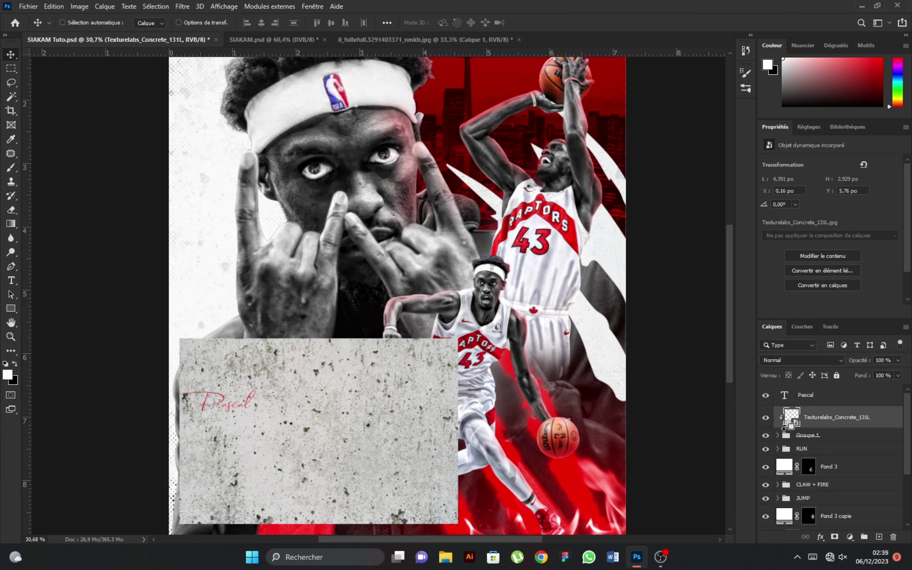
pyautogui.moveTo(865, 364); pyautogui.dragTo(829, 363)
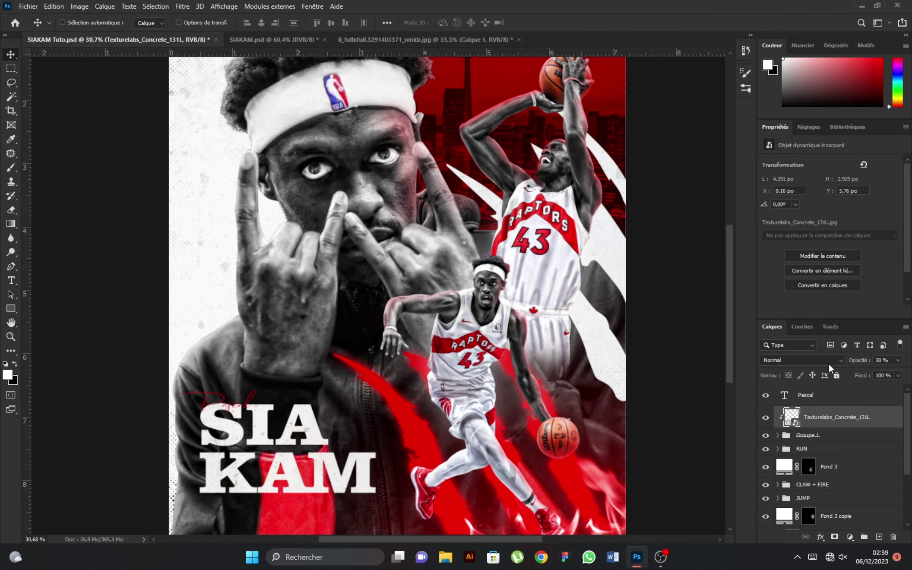
pyautogui.scroll(-2, 305, 457)
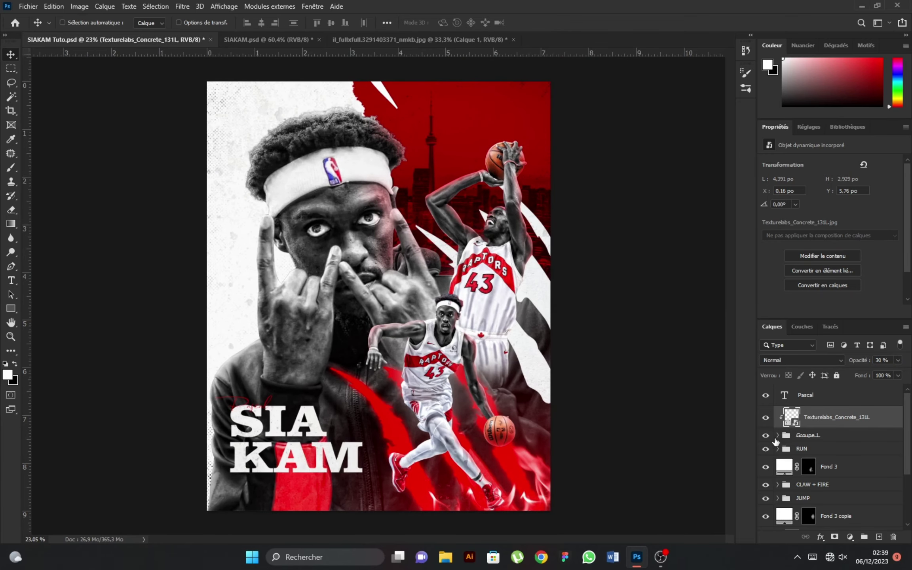
pyautogui.click(777, 435)
# Step: Place the red Raptors claw-ball logo from the SIA RAM folder, shrunk beside SIA
pyautogui.click(831, 454)
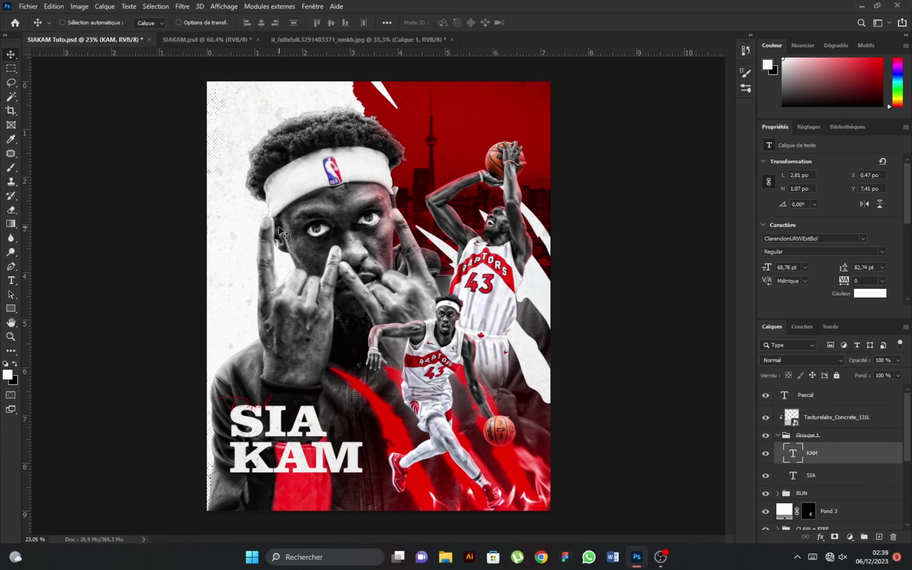
pyautogui.click(28, 6)
pyautogui.click(45, 225)
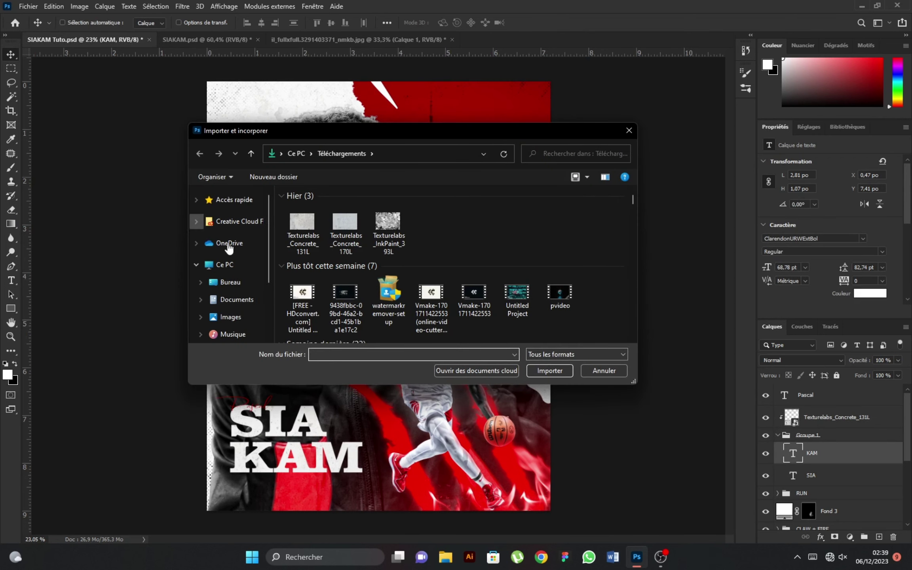
pyautogui.click(230, 282)
pyautogui.scroll(-5, 472, 298)
pyautogui.scroll(-4, 481, 293)
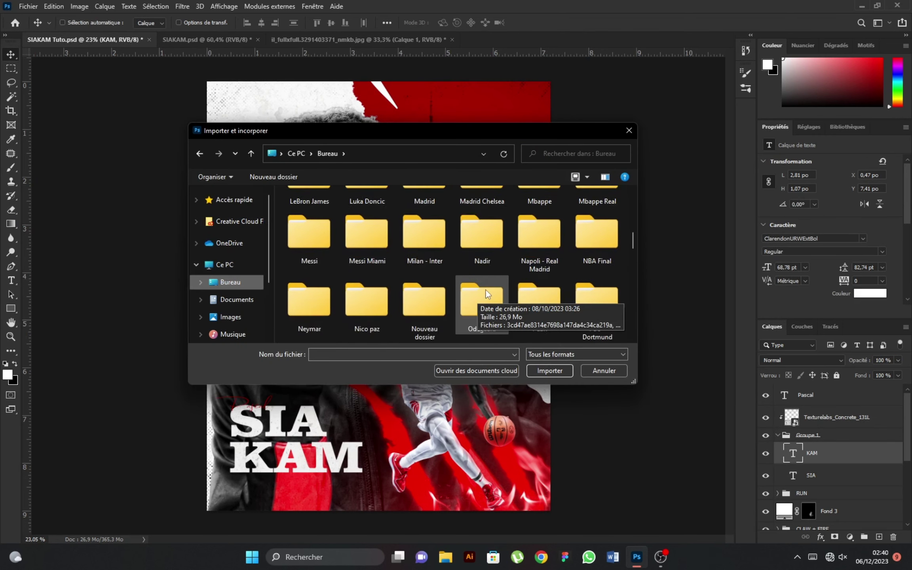
pyautogui.scroll(-3, 487, 290)
pyautogui.doubleClick(495, 263)
pyautogui.click(335, 233)
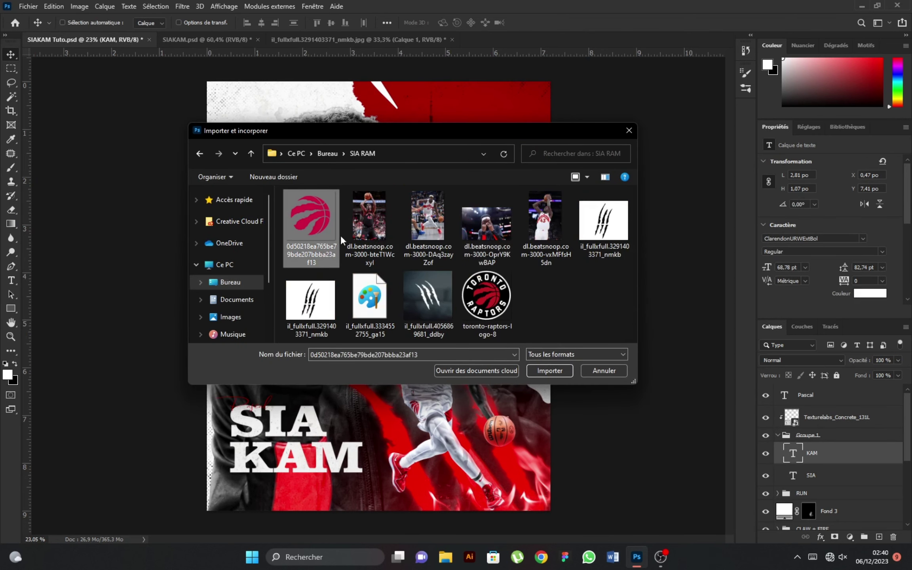
pyautogui.click(549, 370)
pyautogui.moveTo(550, 126)
pyautogui.mouseDown()
pyautogui.moveTo(225, 459)
pyautogui.moveTo(233, 445)
pyautogui.moveTo(364, 408)
pyautogui.moveTo(352, 420)
pyautogui.mouseUp()
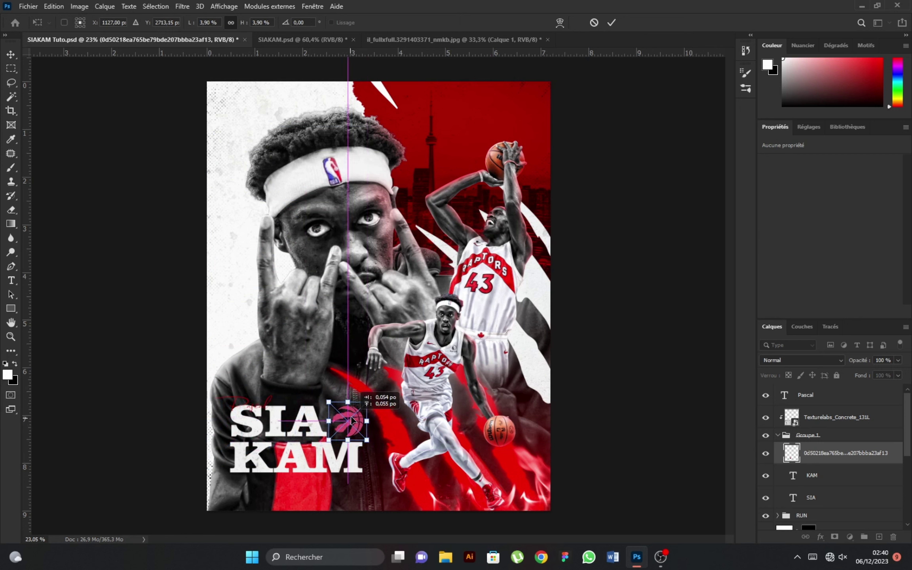
pyautogui.click(612, 23)
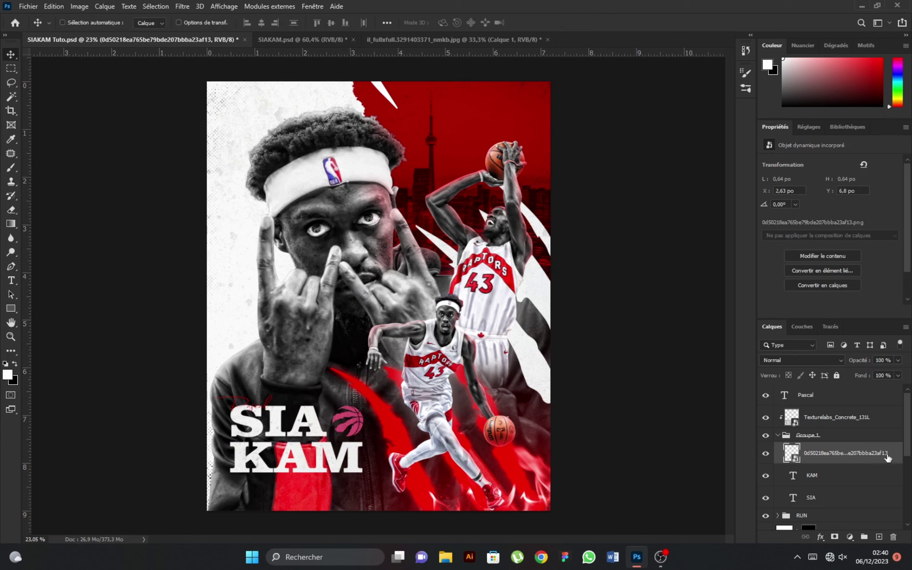
# Step: Rename the layer 'logo' and give it a white #ffffff Color Overlay
pyautogui.doubleClick(871, 453)
pyautogui.press('BackSpace')
pyautogui.write('logo')
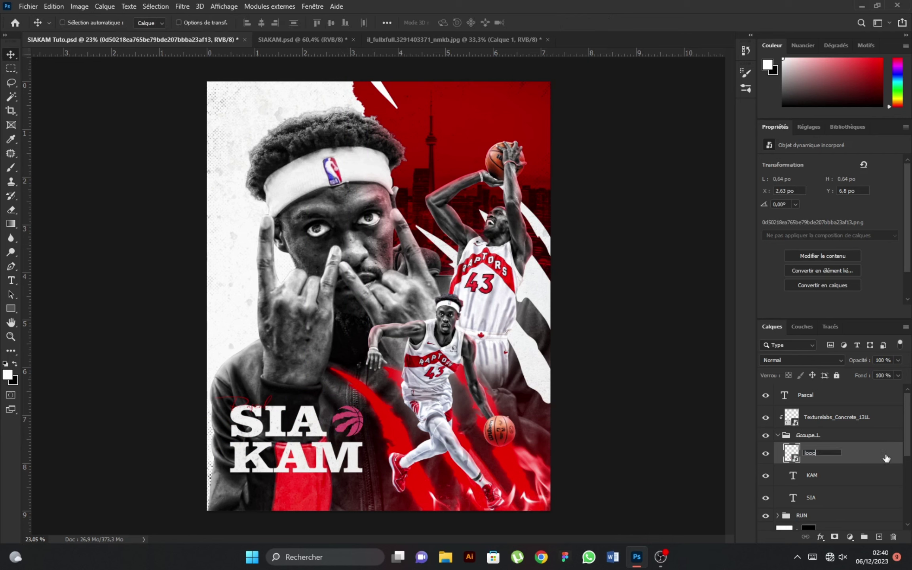
pyautogui.press('Return')
pyautogui.doubleClick(886, 458)
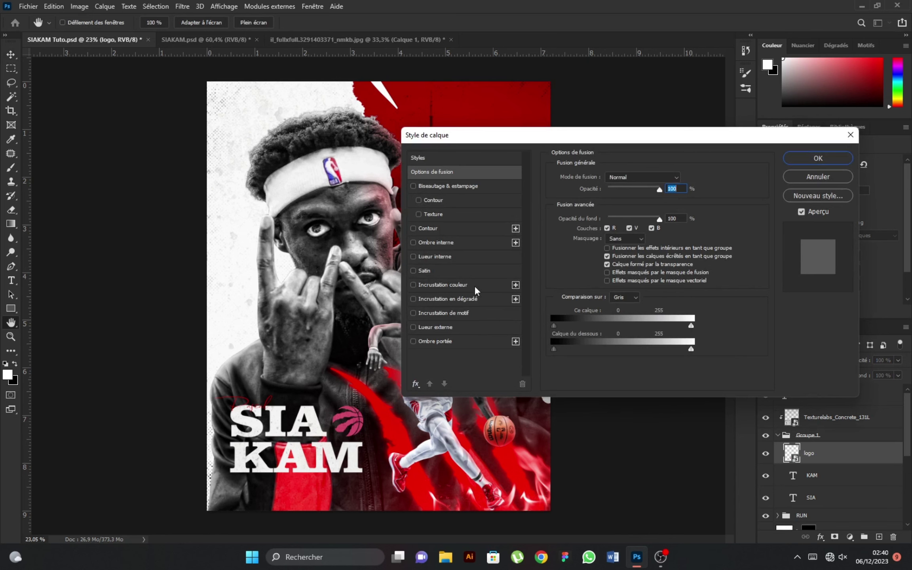
pyautogui.click(474, 285)
pyautogui.click(687, 177)
pyautogui.write('ffffff')
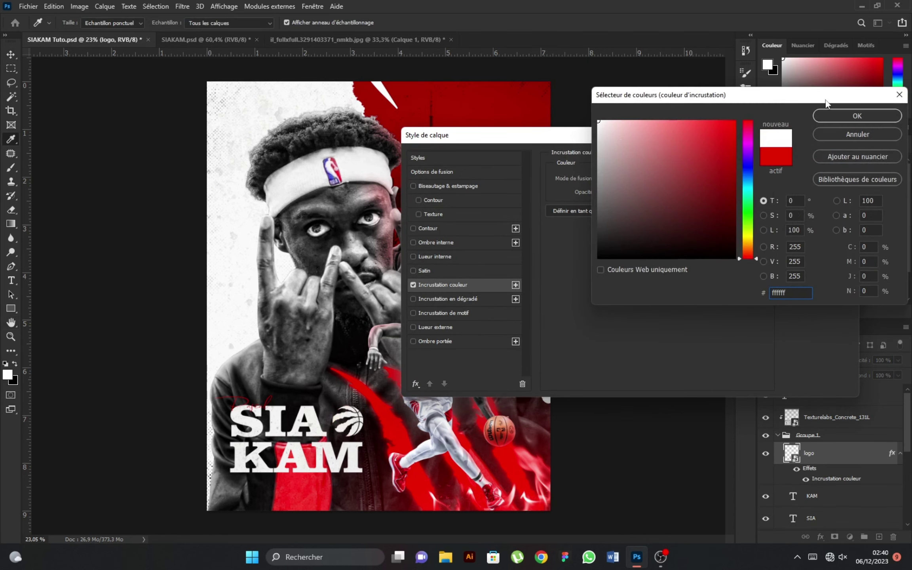
pyautogui.click(823, 117)
pyautogui.click(807, 160)
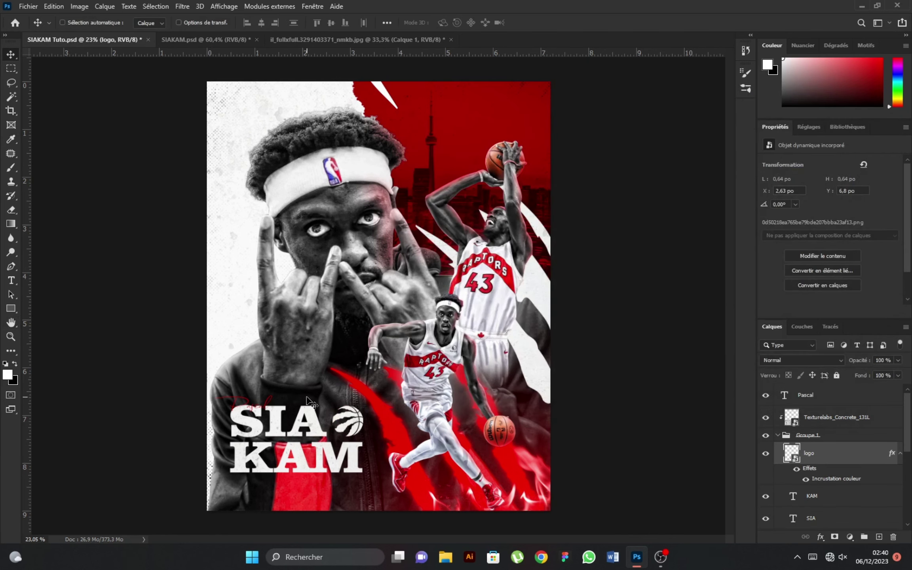
# Step: Collapse Groupe 1, select the texture layer, and reopen Place Embedded
pyautogui.keyDown('alt'); pyautogui.scroll(-1, 309, 400); pyautogui.keyUp('alt')
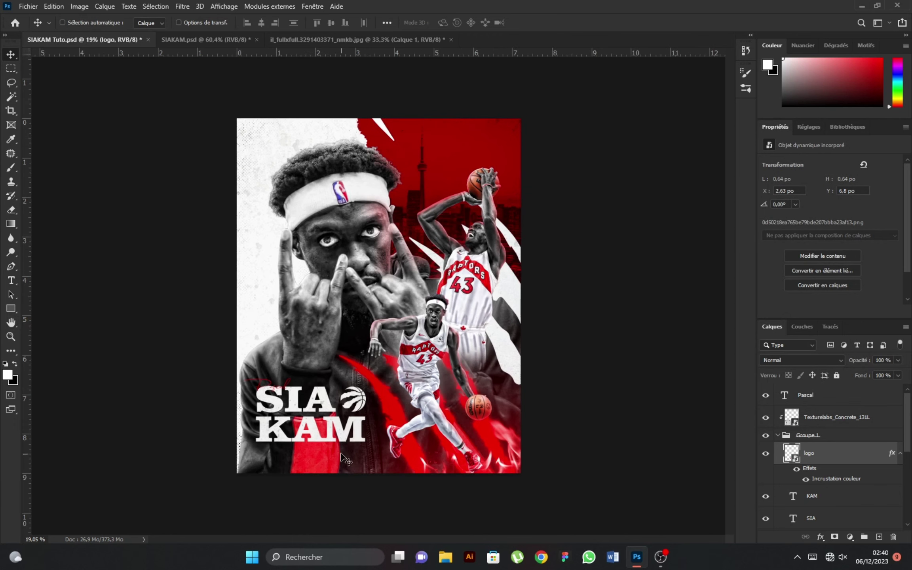
pyautogui.click(778, 435)
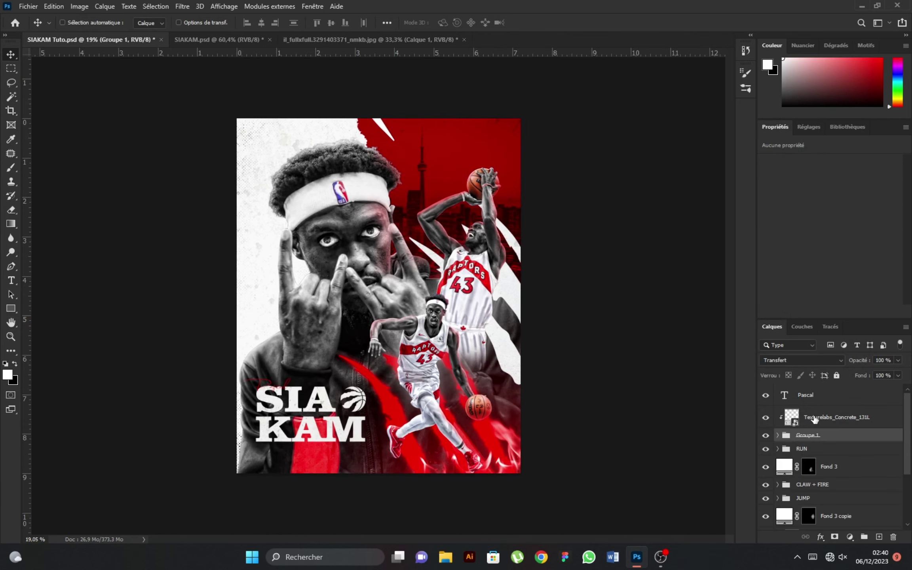
pyautogui.click(814, 419)
pyautogui.click(28, 7)
pyautogui.click(53, 221)
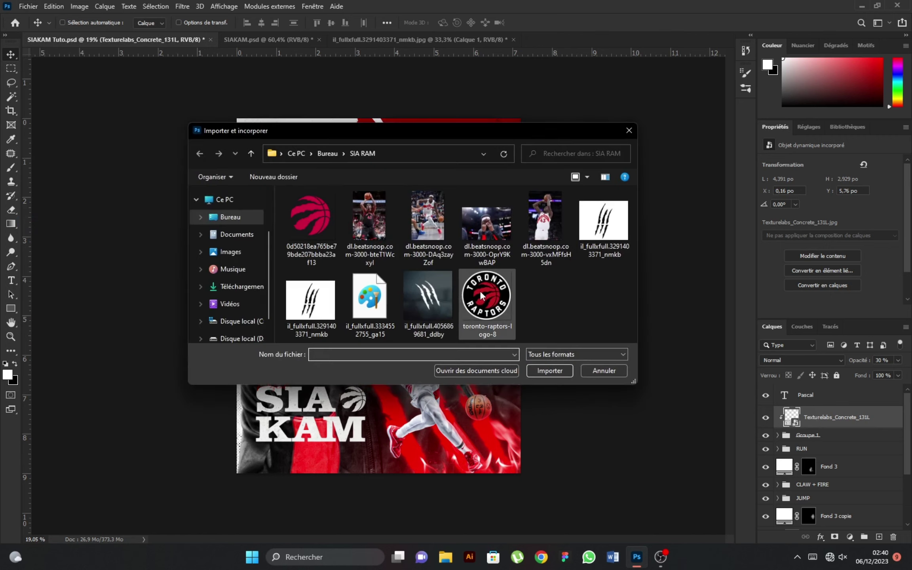
# Step: Place toronto-raptors-logo-8 and shrink it into the poster's top-left corner
pyautogui.click(488, 304)
pyautogui.click(543, 372)
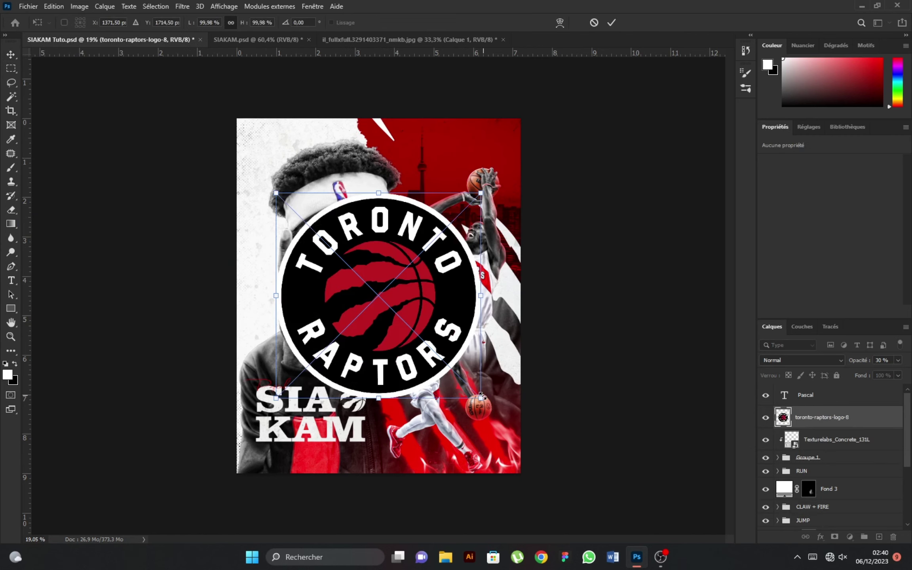
pyautogui.moveTo(479, 398)
pyautogui.mouseDown()
pyautogui.moveTo(304, 227)
pyautogui.moveTo(260, 145)
pyautogui.mouseUp()
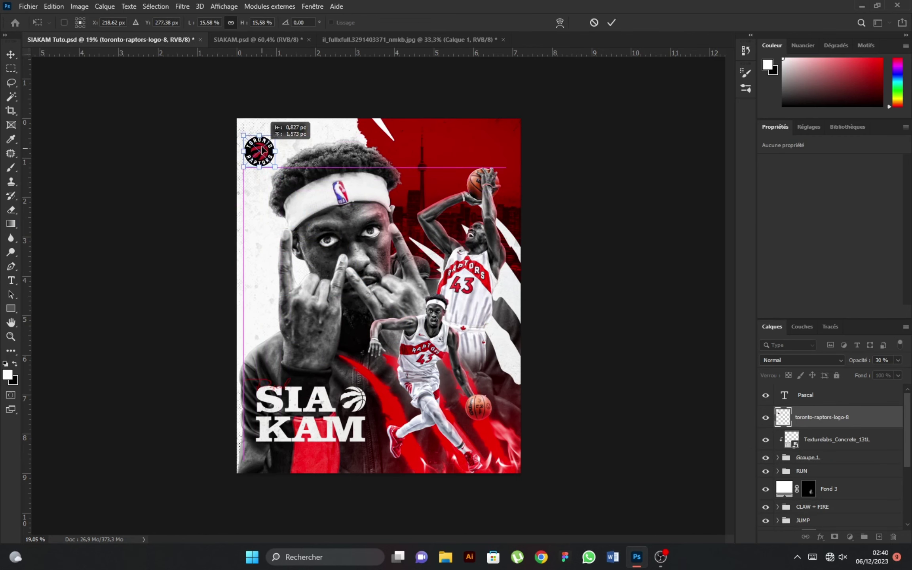
pyautogui.click(611, 23)
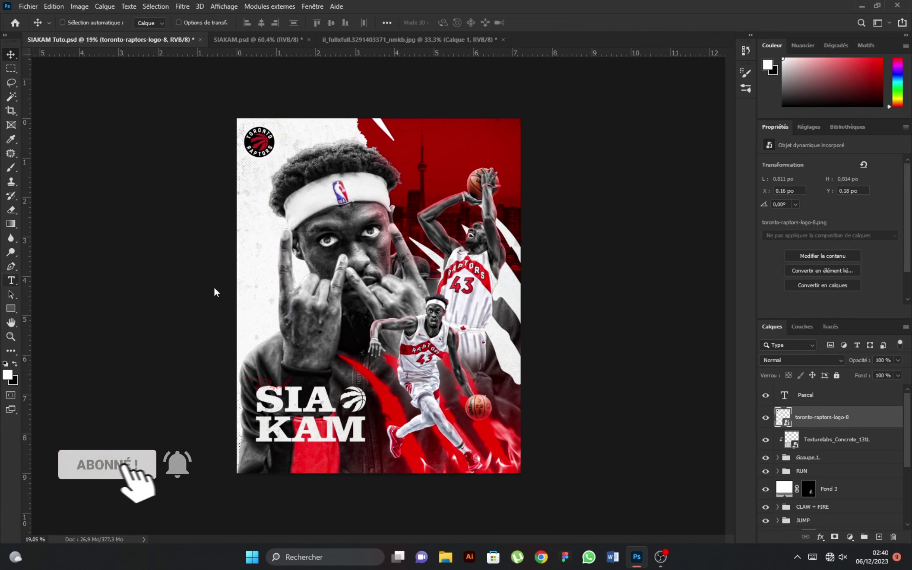
# Step: Inspect the KAM text's font settings with the Horizontal Type Tool
pyautogui.rightClick(11, 280)
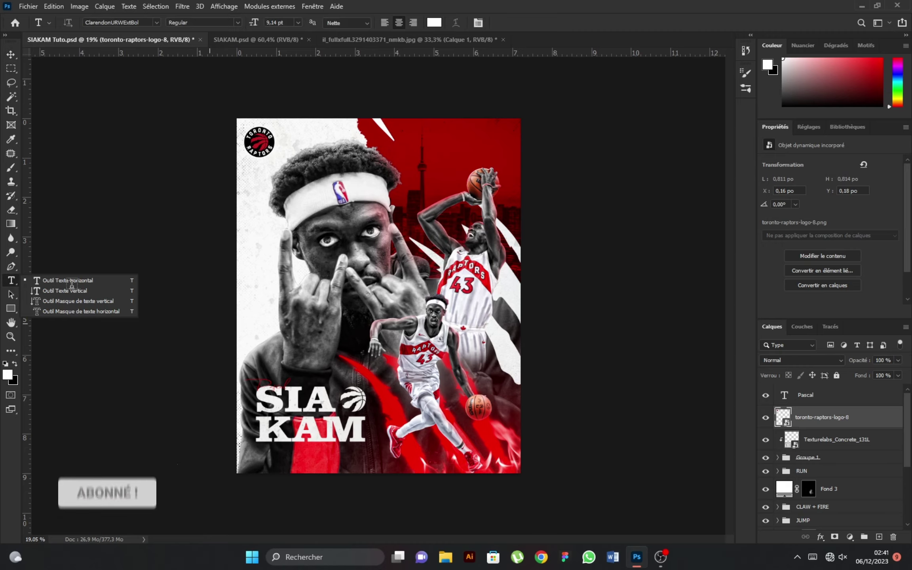
pyautogui.click(60, 279)
pyautogui.scroll(5, 350, 390)
pyautogui.scroll(2, 327, 441)
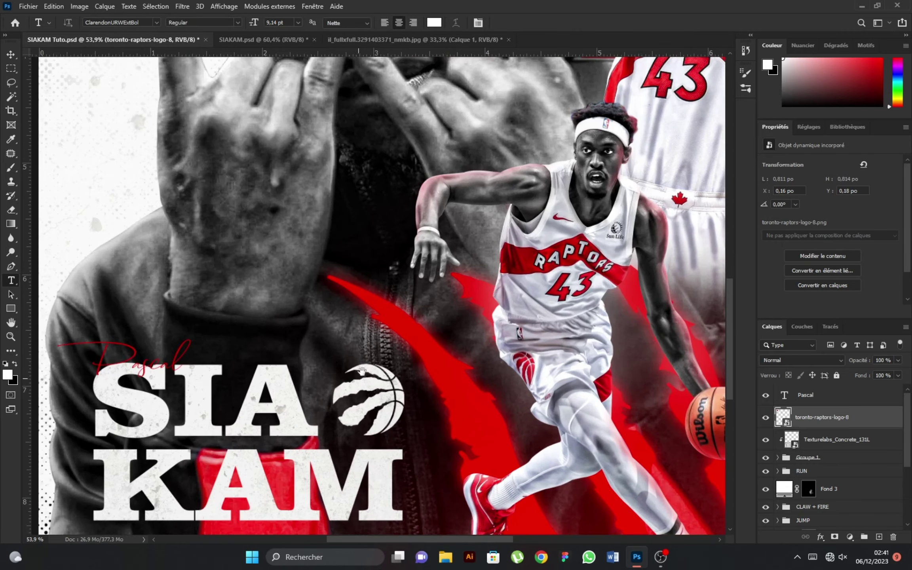
pyautogui.scroll(-2, 325, 427)
pyautogui.scroll(-3, 321, 412)
pyautogui.click(318, 390)
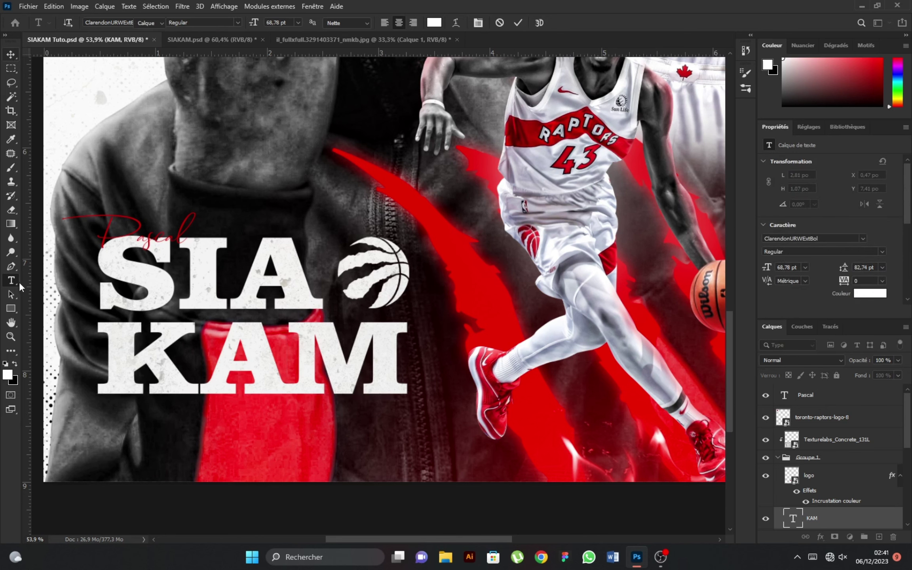
pyautogui.click(9, 56)
# Step: Type a POWER FORWARD text line below KAM
pyautogui.click(12, 280)
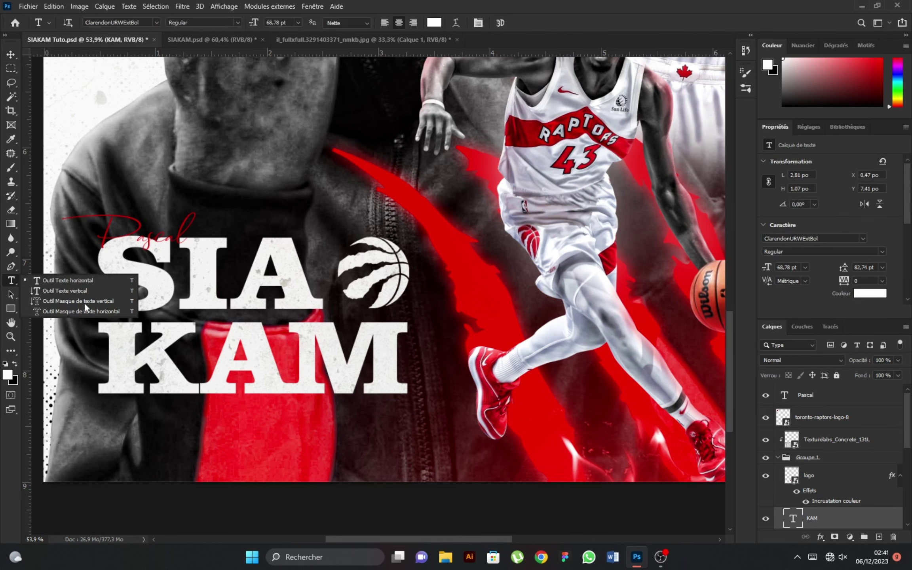
pyautogui.click(59, 279)
pyautogui.scroll(-5, 277, 400)
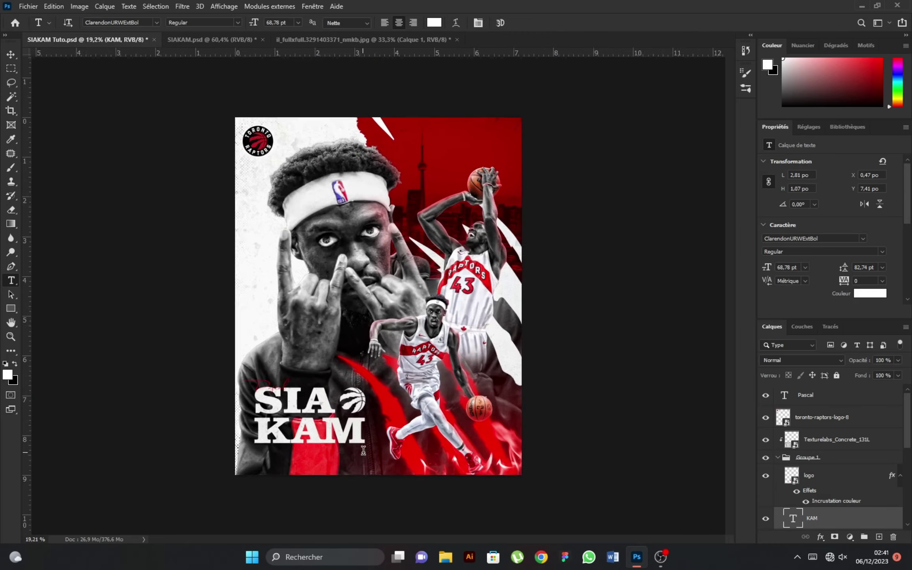
pyautogui.scroll(5, 276, 400)
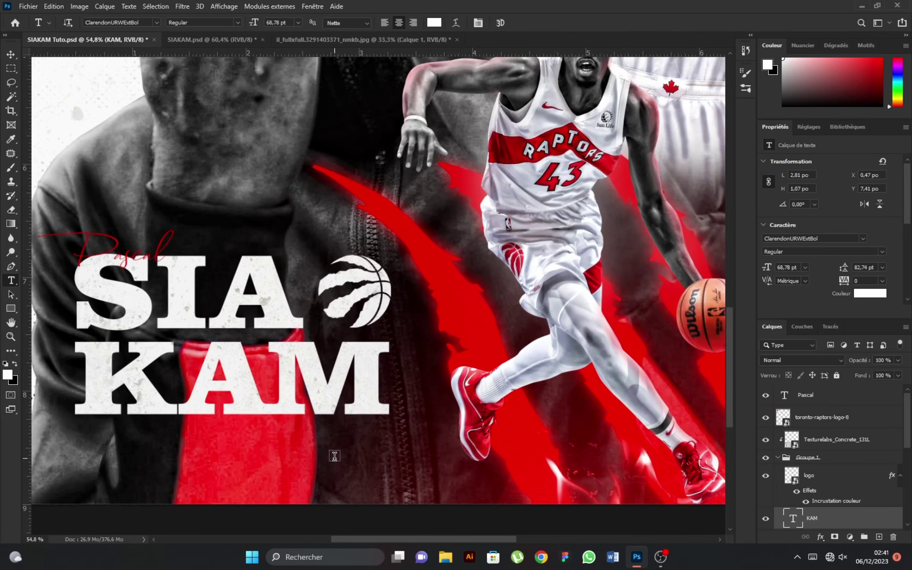
pyautogui.click(334, 456)
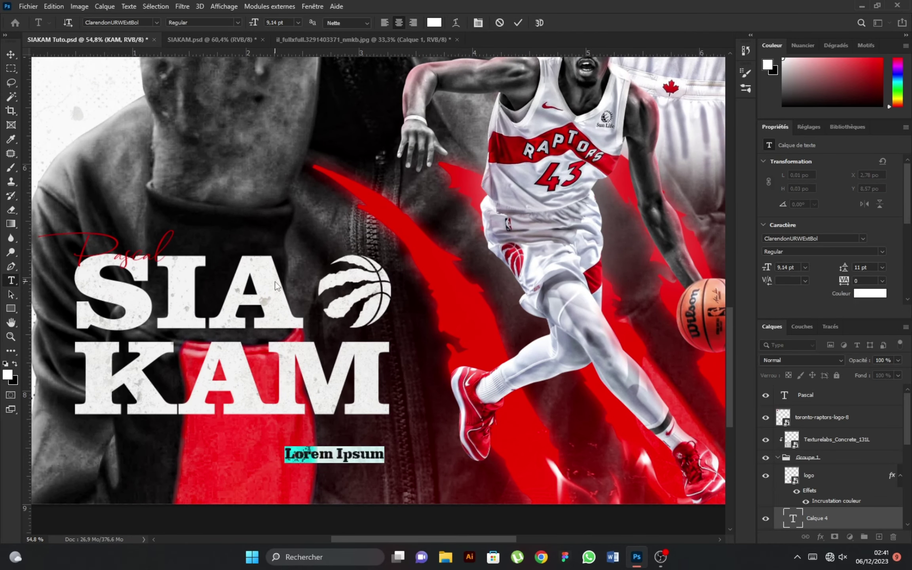
pyautogui.write('PP')
pyautogui.press('BackSpace')
pyautogui.write('WOE')
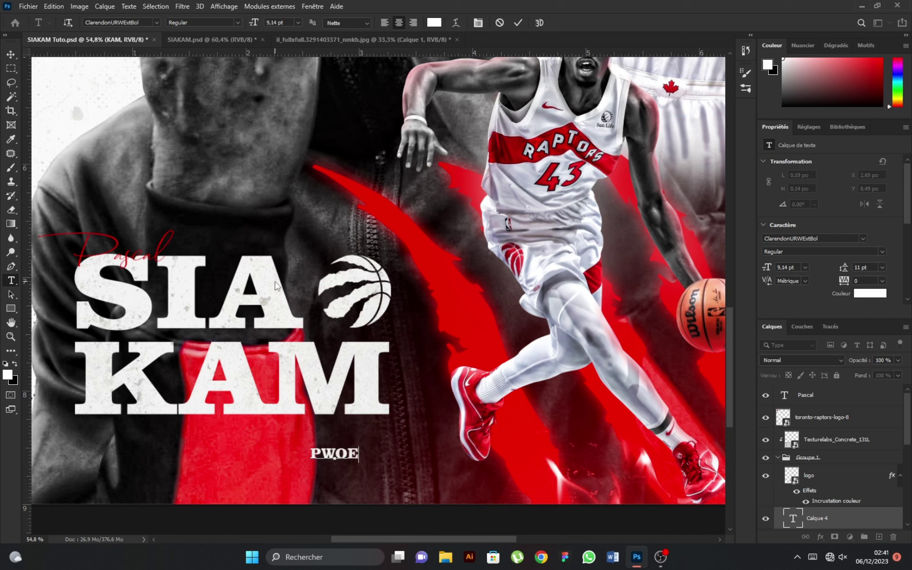
pyautogui.press('BackSpace')
pyautogui.press('BackSpace')
pyautogui.press('BackSpace')
pyautogui.write('OWER F')
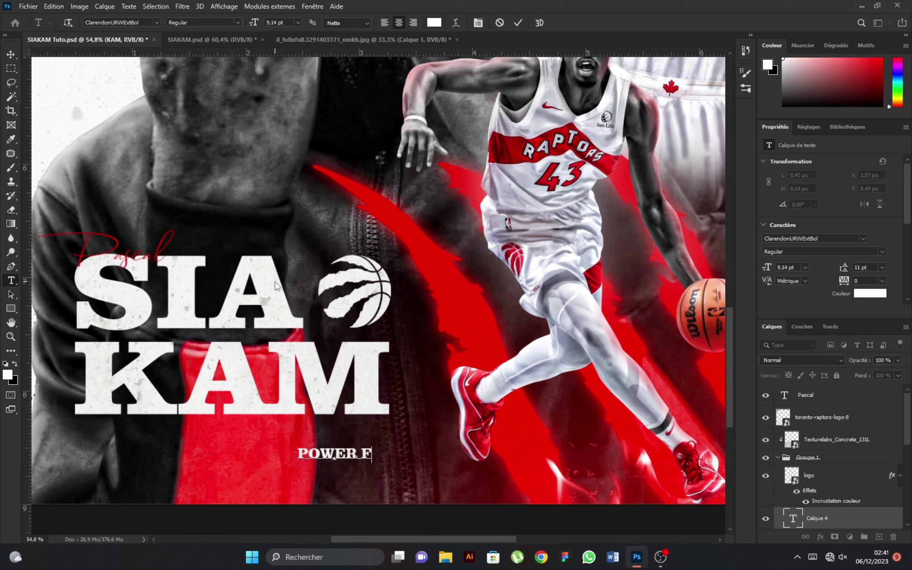
pyautogui.write('ORWARD')
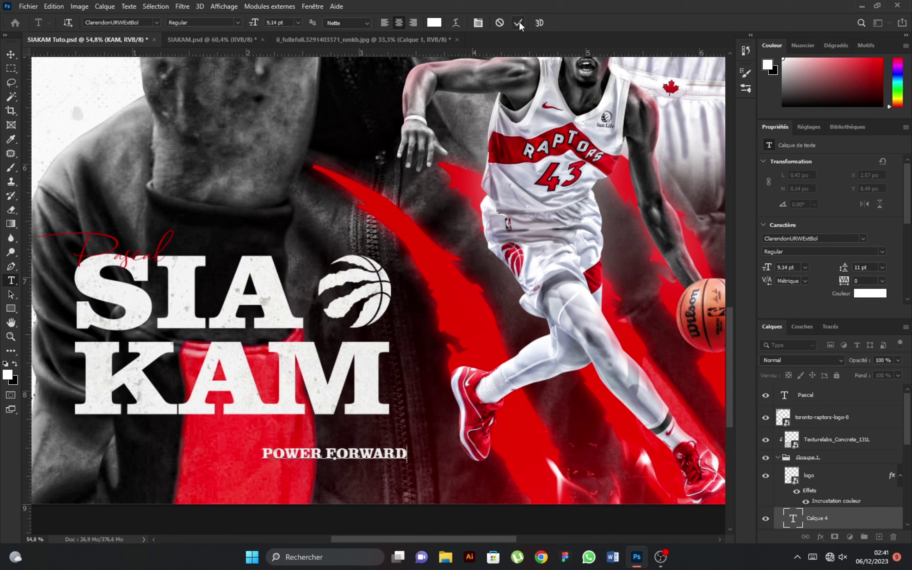
pyautogui.click(518, 23)
# Step: Set the subtitle to red Akira Expanded and move its layer above the texture
pyautogui.press('v')
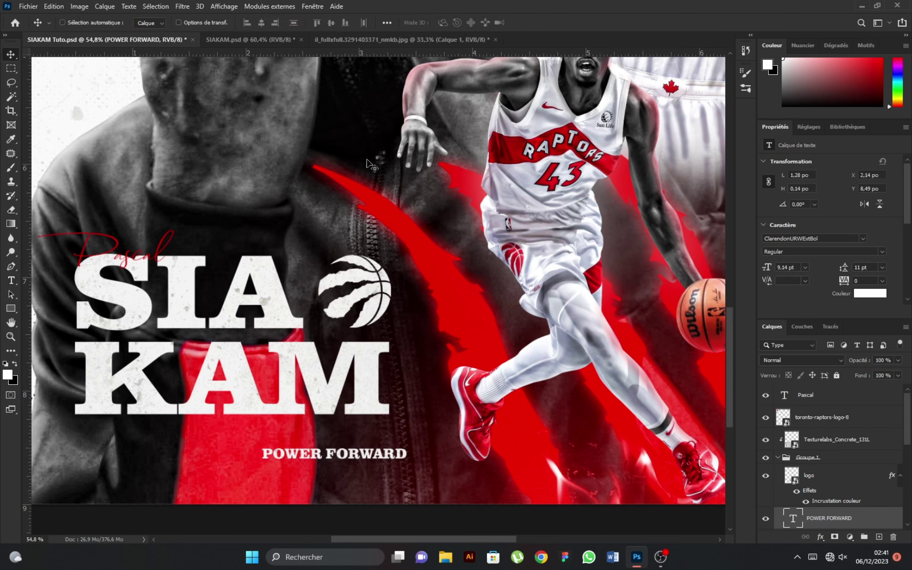
pyautogui.click(863, 239)
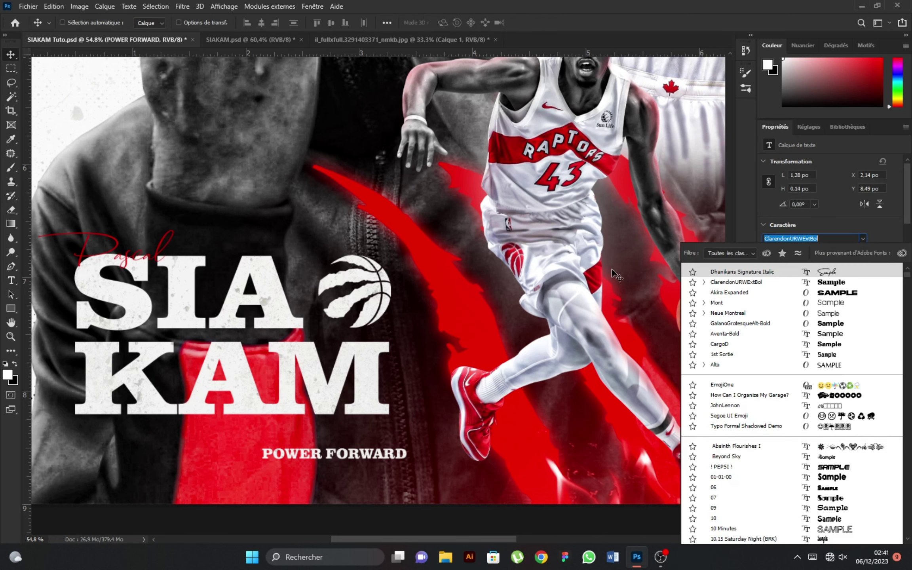
pyautogui.click(717, 293)
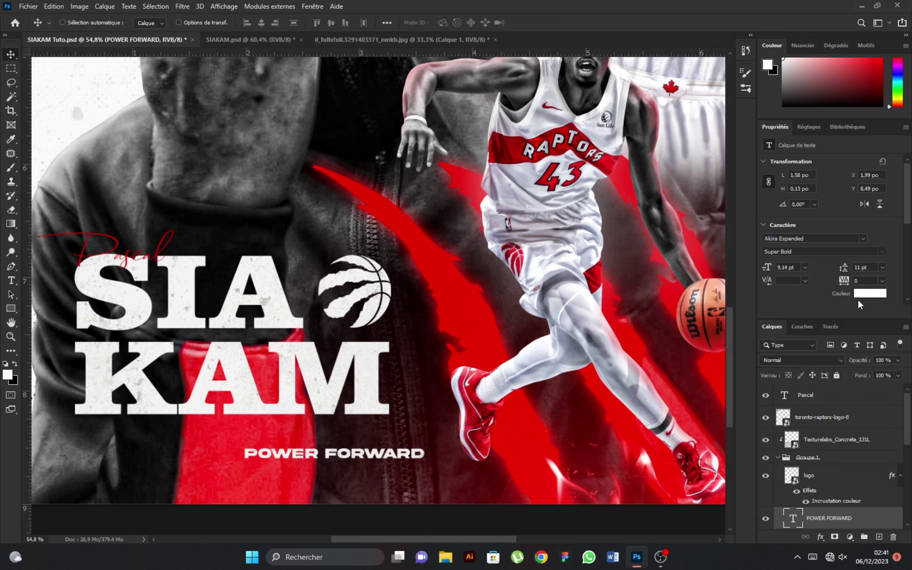
pyautogui.click(865, 294)
pyautogui.click(384, 388)
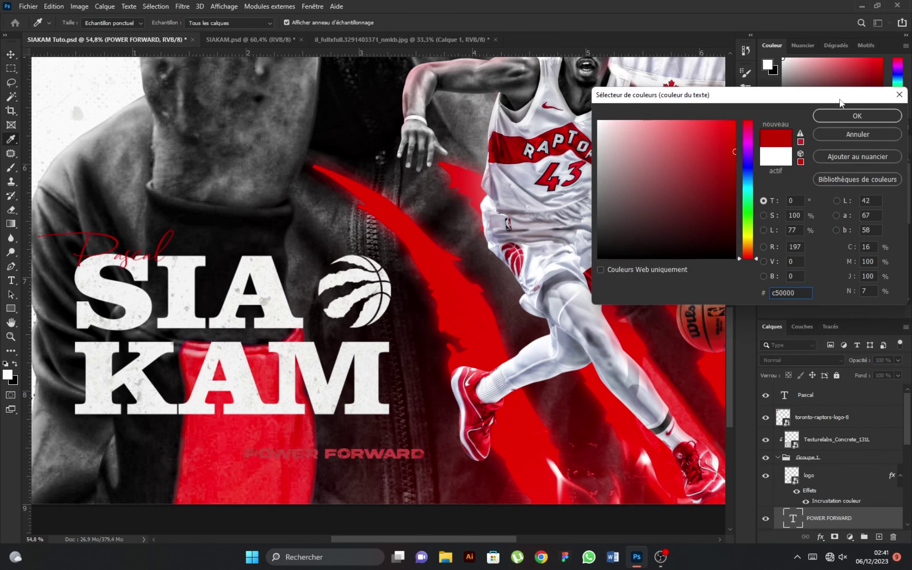
pyautogui.press('Return')
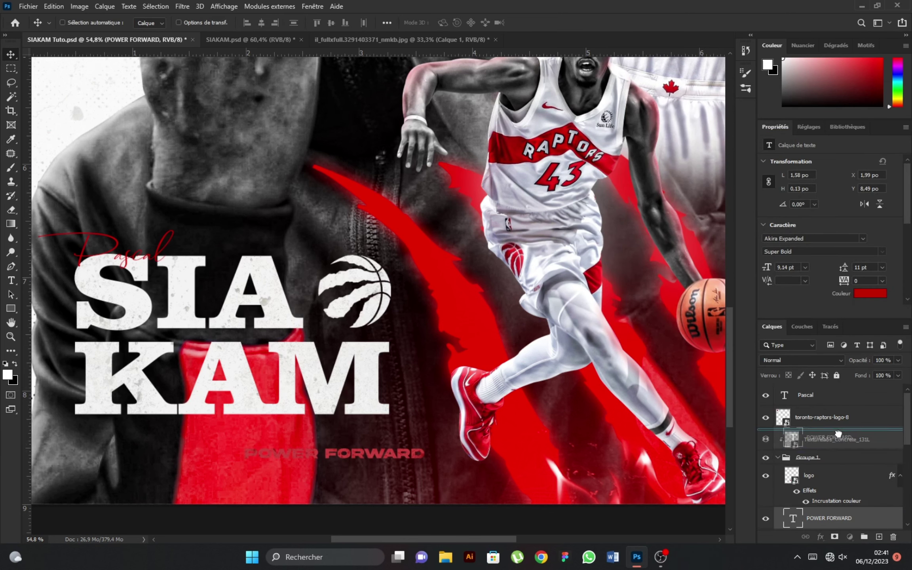
pyautogui.moveTo(818, 519); pyautogui.dragTo(843, 434)
# Step: Shrink POWER FORWARD to about 70% and tuck it just under KAM
pyautogui.hotkey('ctrl', 't')
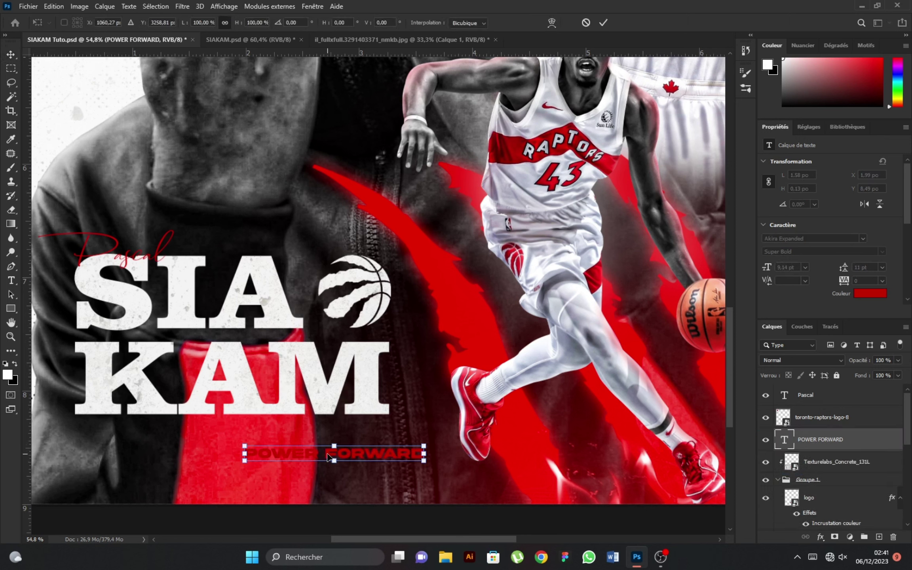
pyautogui.moveTo(244, 460); pyautogui.dragTo(300, 456)
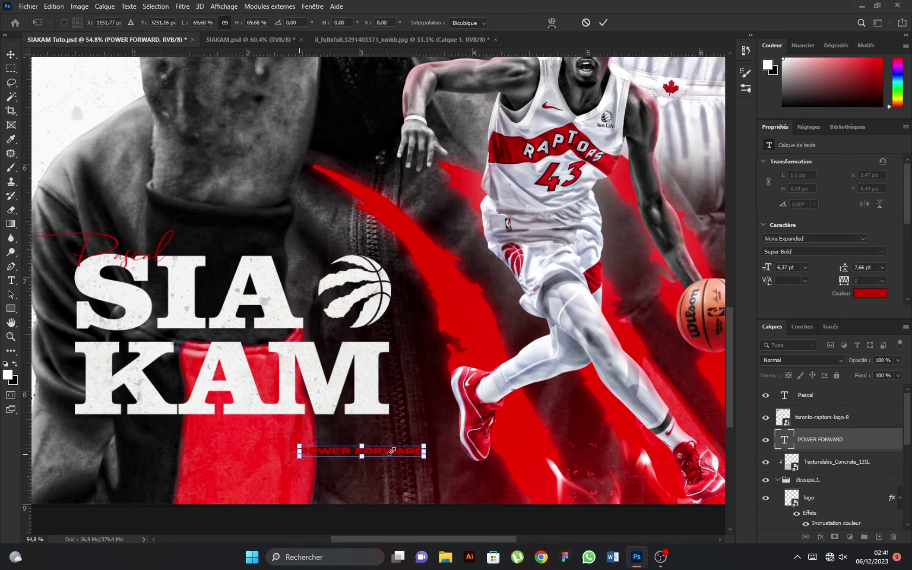
pyautogui.moveTo(379, 448)
pyautogui.mouseDown()
pyautogui.moveTo(343, 422)
pyautogui.moveTo(346, 431)
pyautogui.mouseUp()
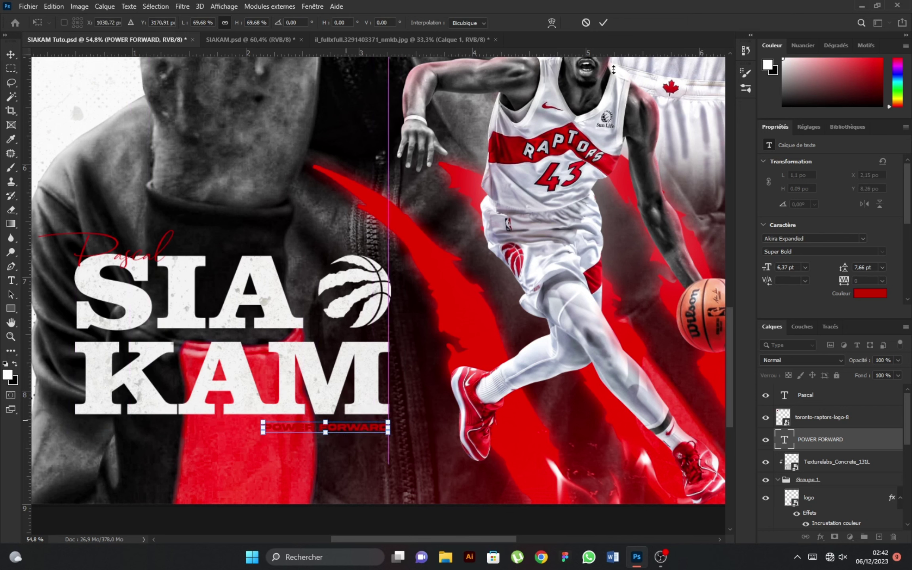
pyautogui.click(603, 22)
pyautogui.hotkey('ctrl', '0')
pyautogui.scroll(5, 327, 469)
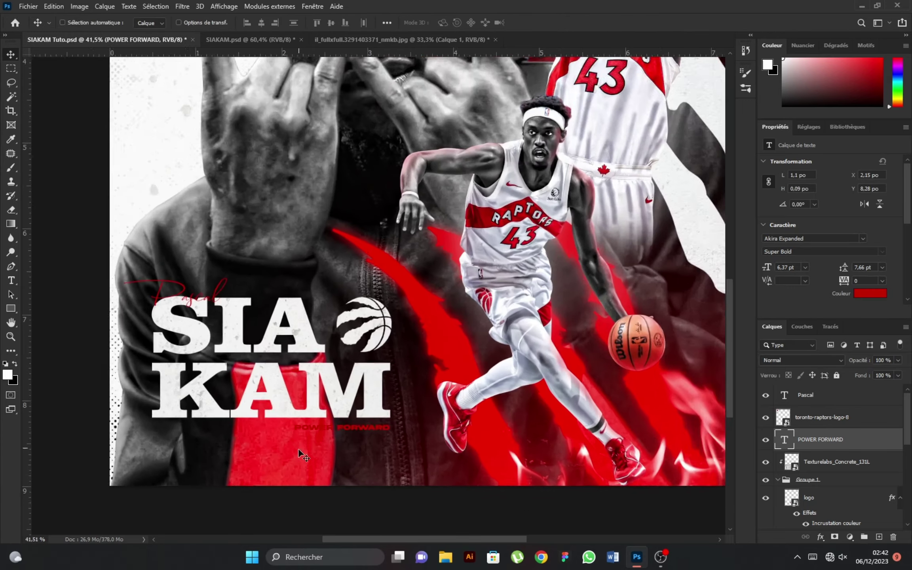
# Step: Recolour the word POWER white, leaving FORWARD red
pyautogui.doubleClick(288, 411)
pyautogui.click(288, 412)
pyautogui.moveTo(288, 412); pyautogui.dragTo(386, 413)
pyautogui.click(870, 293)
pyautogui.click(597, 93)
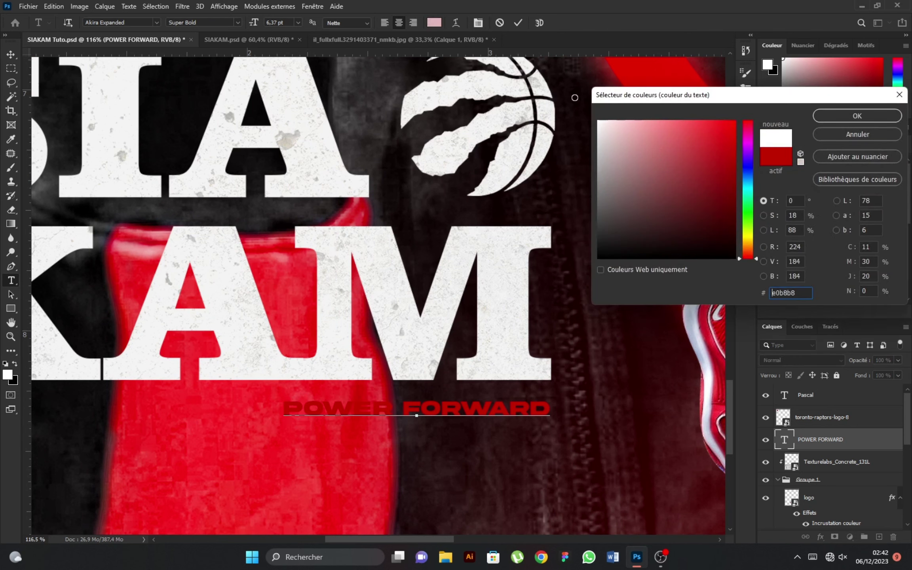
pyautogui.click(871, 116)
pyautogui.hotkey('ctrl', 'Return')
# Step: Duplicate the POWER FORWARD subtitle up to the poster's top
pyautogui.press('v')
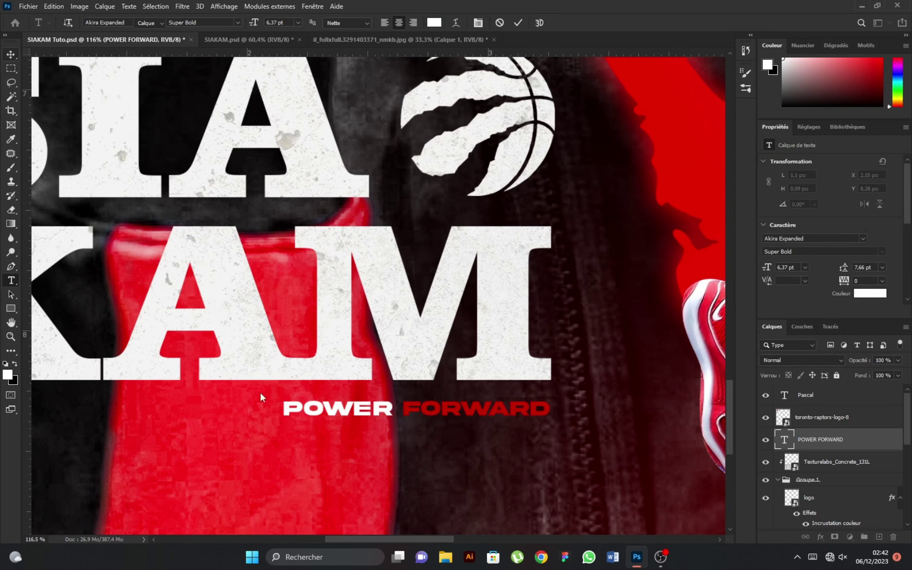
pyautogui.scroll(-6, 360, 396)
pyautogui.scroll(1, 360, 426)
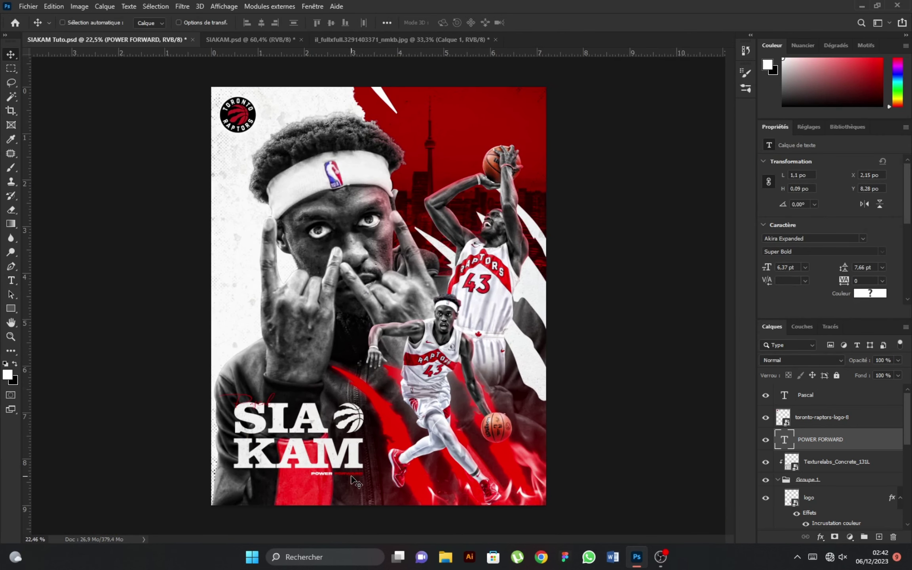
pyautogui.moveTo(355, 473); pyautogui.dragTo(502, 109)
# Step: Replace the copied text with TORONTO and RAPTORS on two lines
pyautogui.scroll(2, 482, 106)
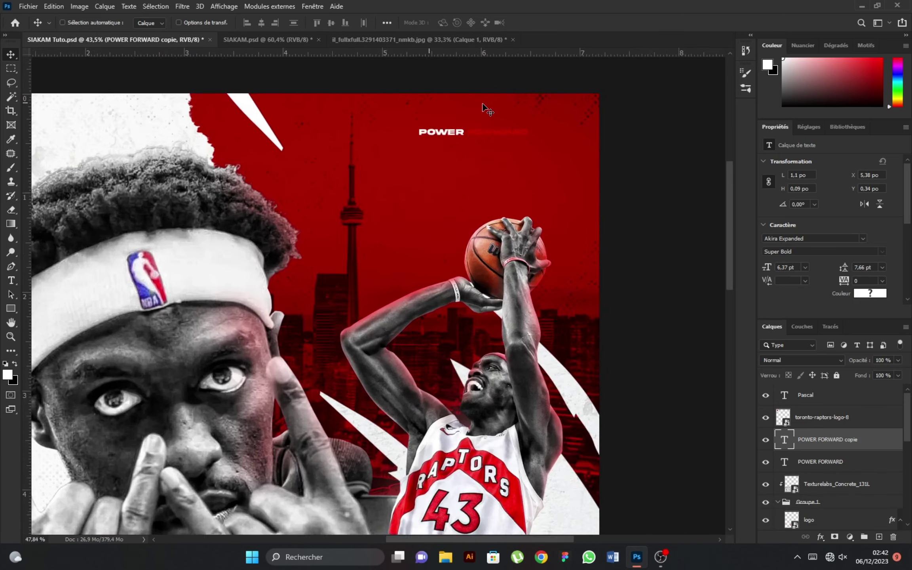
pyautogui.scroll(2, 484, 106)
pyautogui.scroll(1, 459, 158)
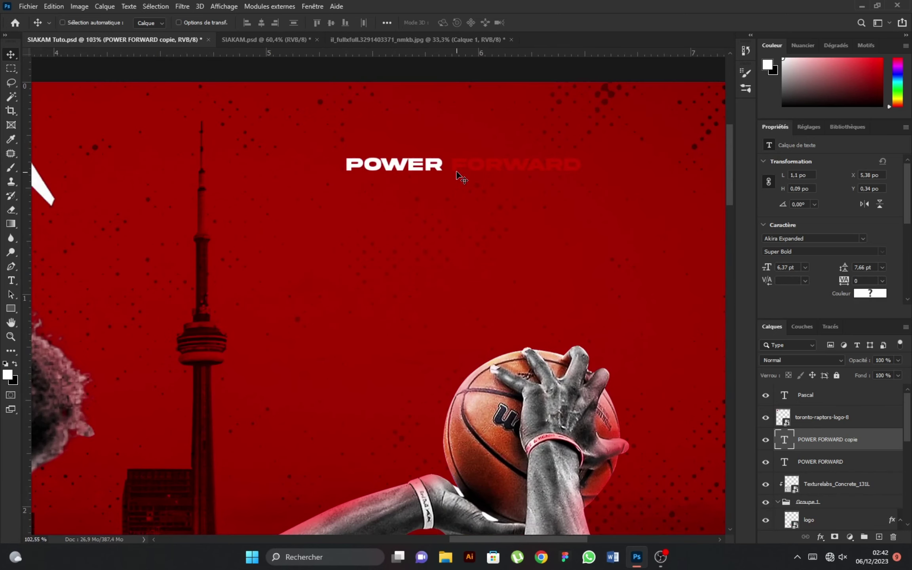
pyautogui.doubleClick(352, 164)
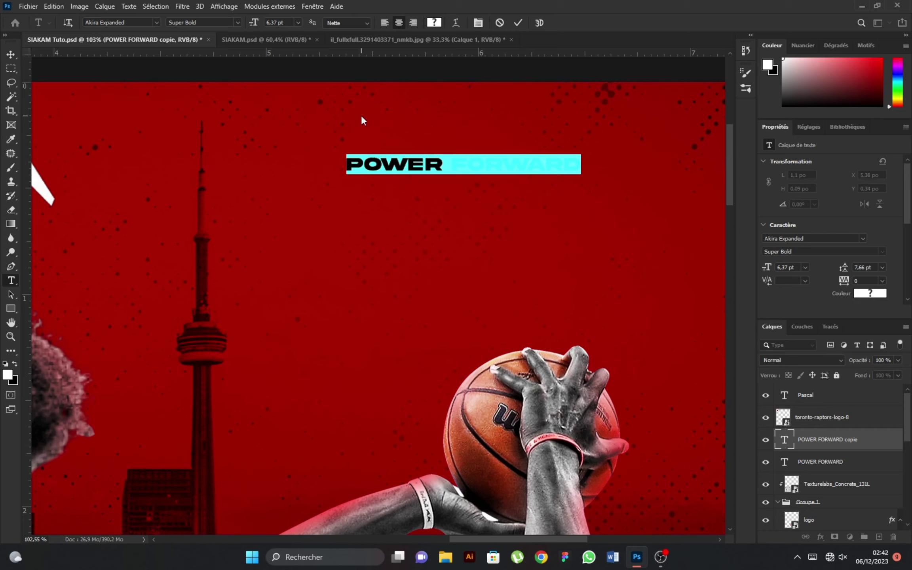
pyautogui.write('TORONTO')
pyautogui.press('Return')
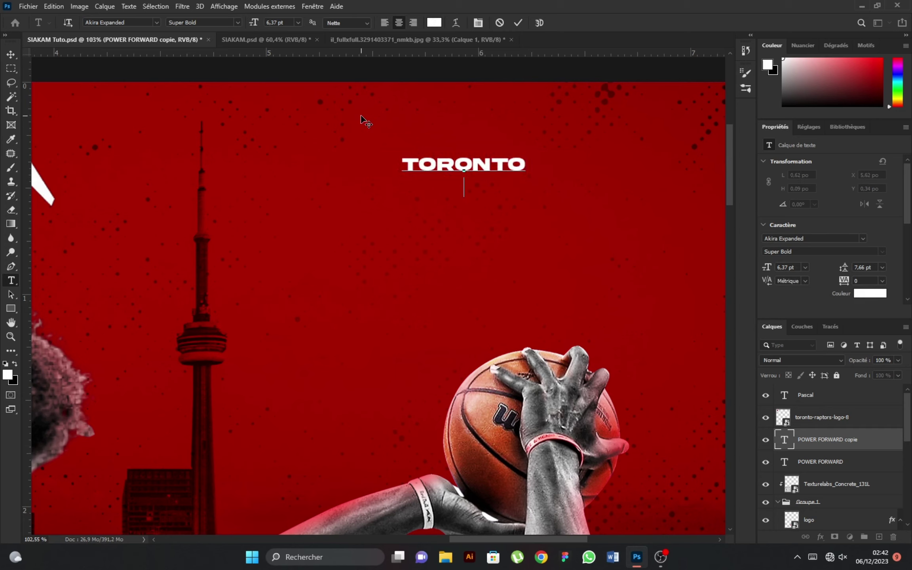
pyautogui.write('RAPTORS')
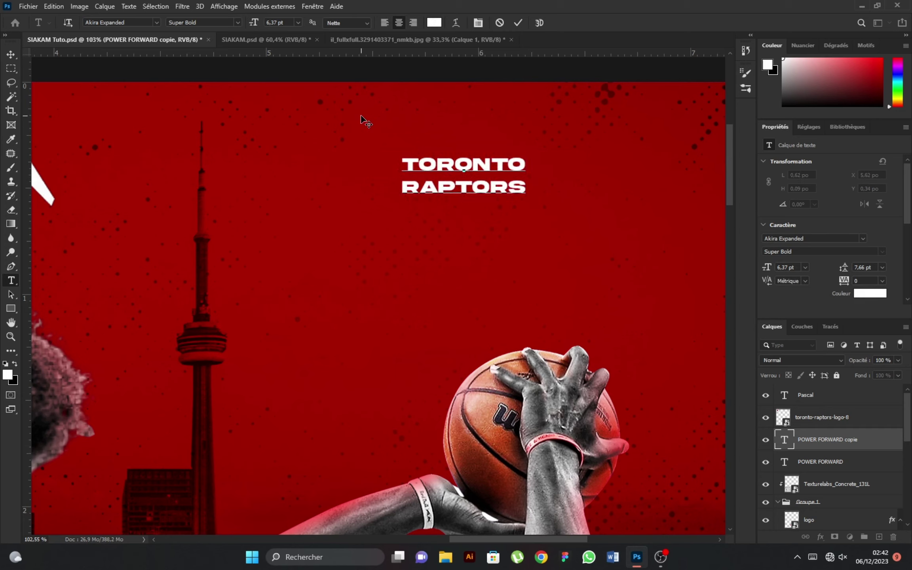
pyautogui.click(11, 54)
# Step: Move TORONTO RAPTORS to the top-right corner and duplicate it rightward
pyautogui.moveTo(482, 190); pyautogui.dragTo(514, 163)
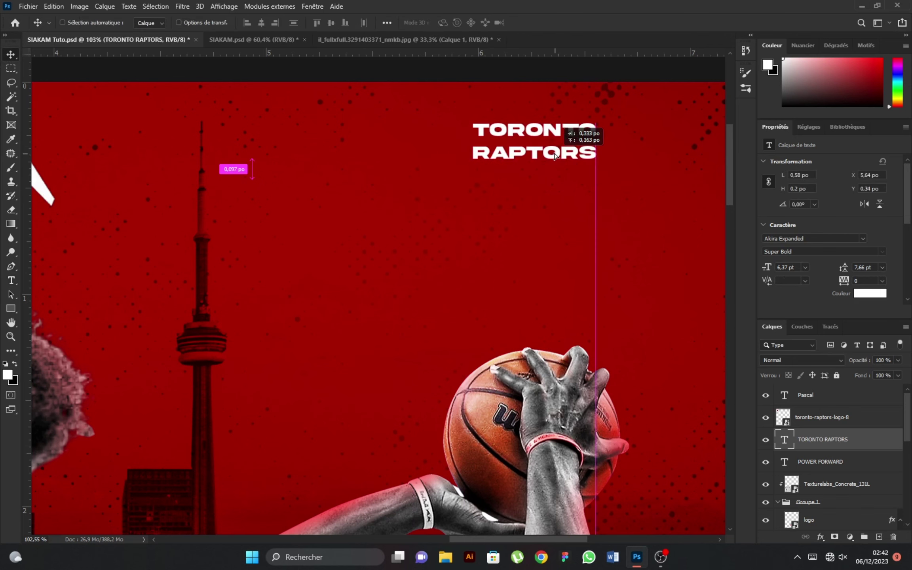
pyautogui.scroll(-5, 491, 174)
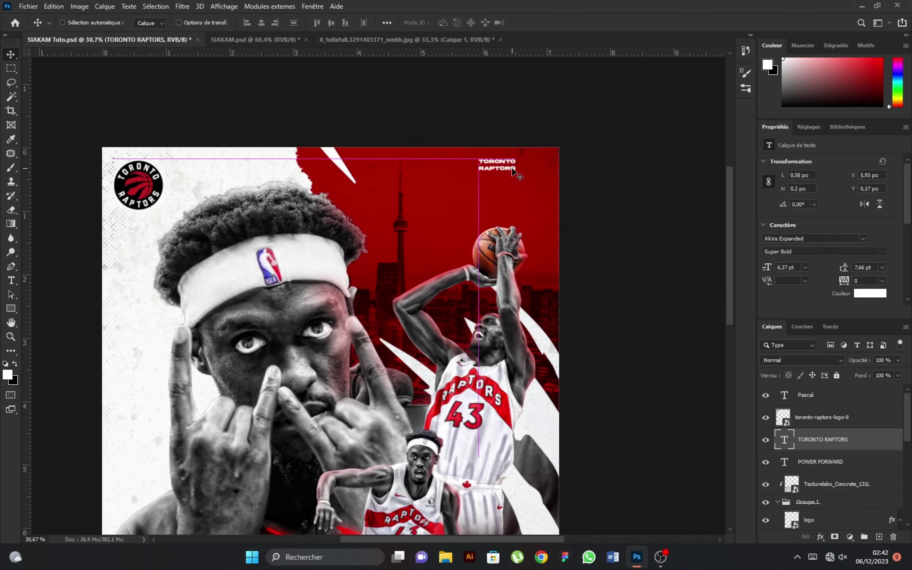
pyautogui.moveTo(513, 164); pyautogui.dragTo(537, 169)
# Step: Change the duplicated text to the number 24
pyautogui.press('t')
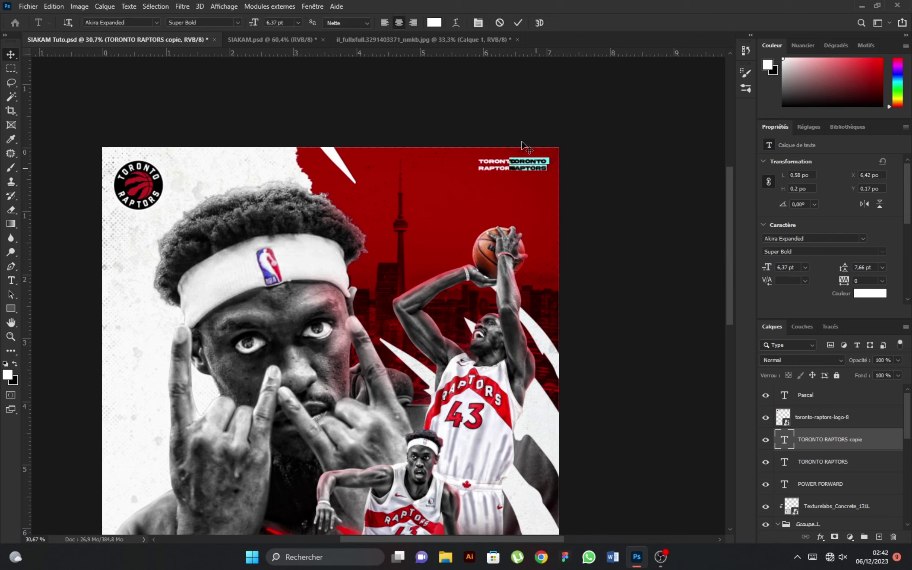
pyautogui.click(528, 164)
pyautogui.hotkey('ctrl', 'a')
pyautogui.write('24')
pyautogui.click(518, 23)
pyautogui.press('v')
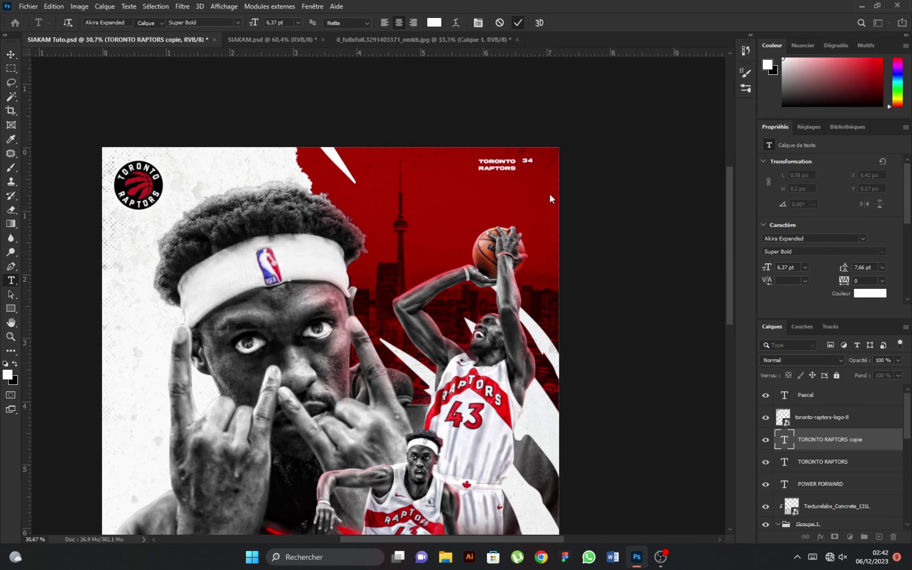
pyautogui.scroll(3, 541, 157)
# Step: Enlarge the number to about double size
pyautogui.hotkey('ctrl', 't')
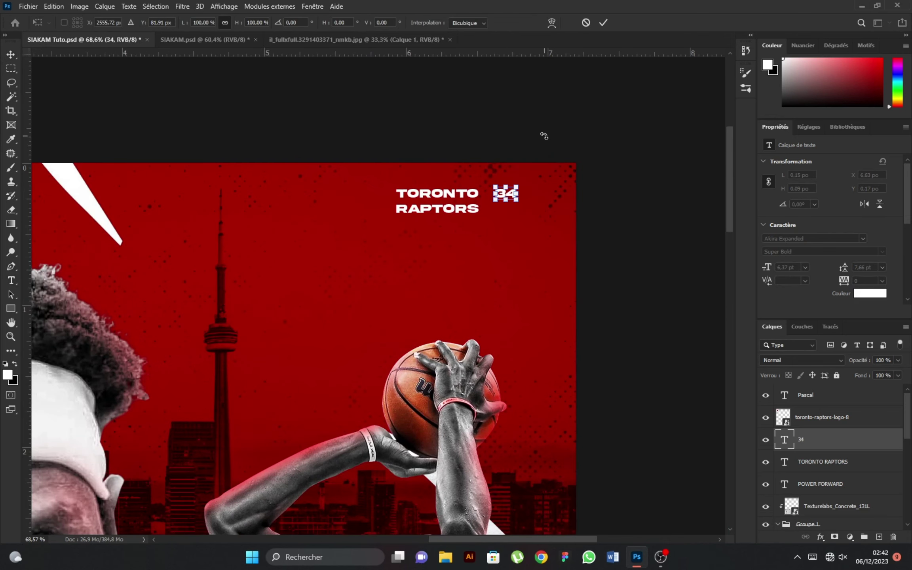
pyautogui.scroll(-1, 543, 136)
pyautogui.moveTo(502, 194)
pyautogui.mouseDown()
pyautogui.moveTo(510, 214)
pyautogui.moveTo(518, 197)
pyautogui.mouseUp()
pyautogui.click(603, 23)
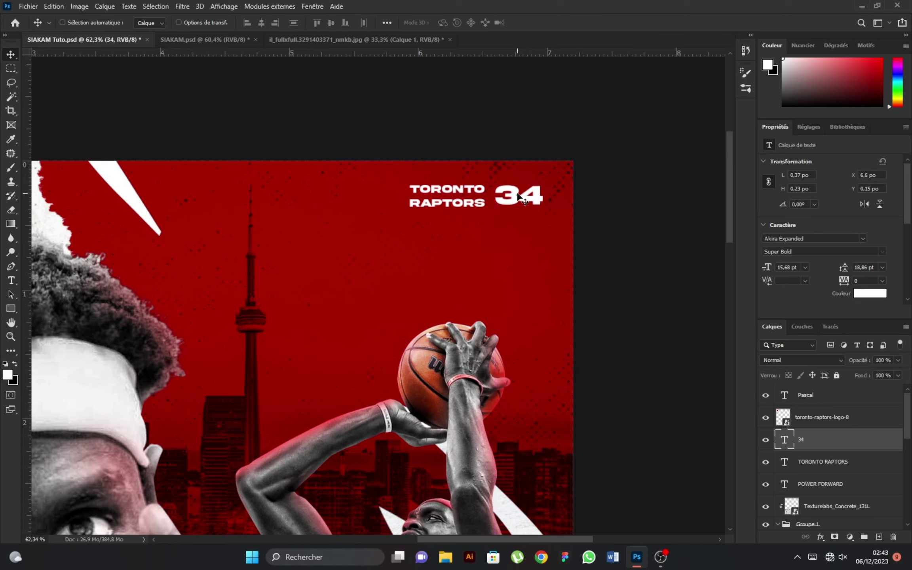
# Step: Retype the number as 43 and view the whole poster
pyautogui.doubleClick(501, 203)
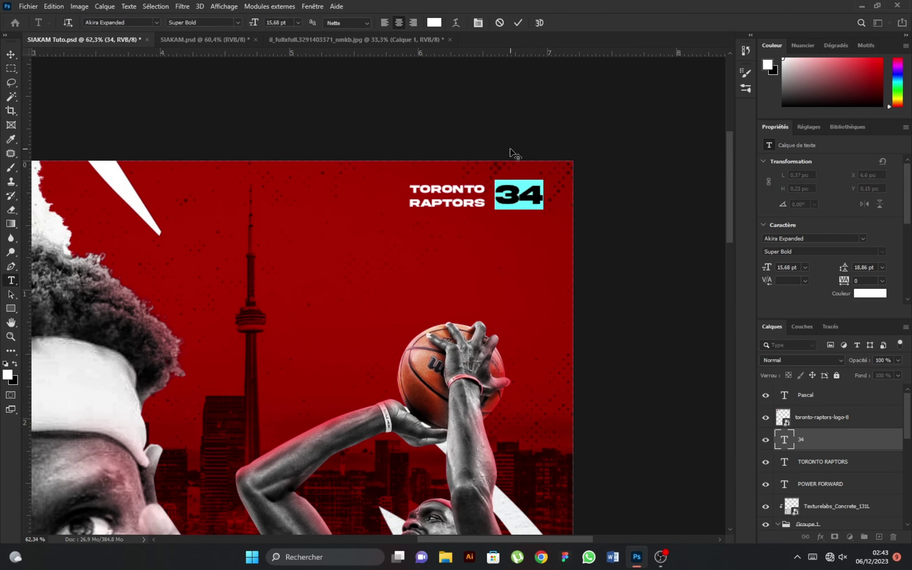
pyautogui.write('43')
pyautogui.click(518, 23)
pyautogui.press('v')
pyautogui.scroll(-2, 463, 204)
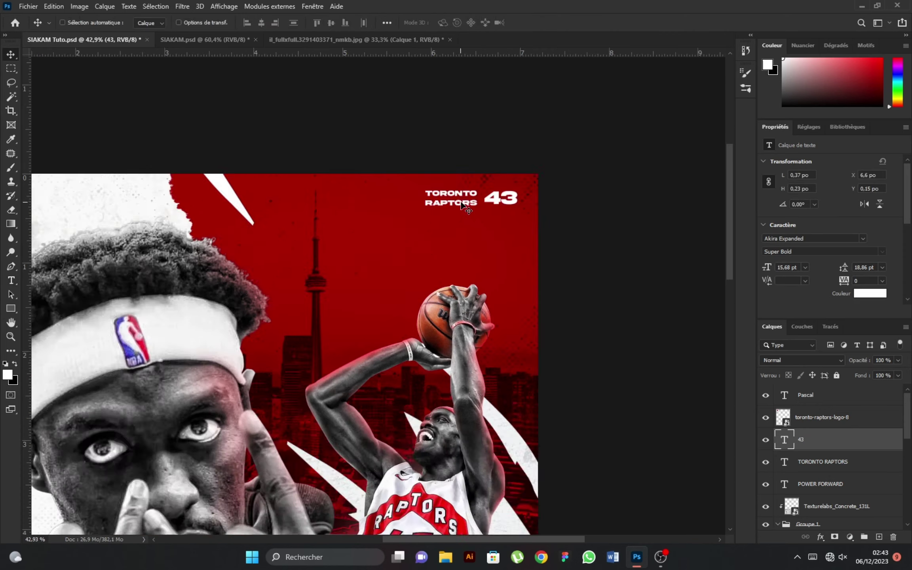
pyautogui.scroll(-3, 463, 204)
pyautogui.scroll(-1, 379, 265)
pyautogui.scroll(1, 381, 334)
pyautogui.scroll(1, 381, 334)
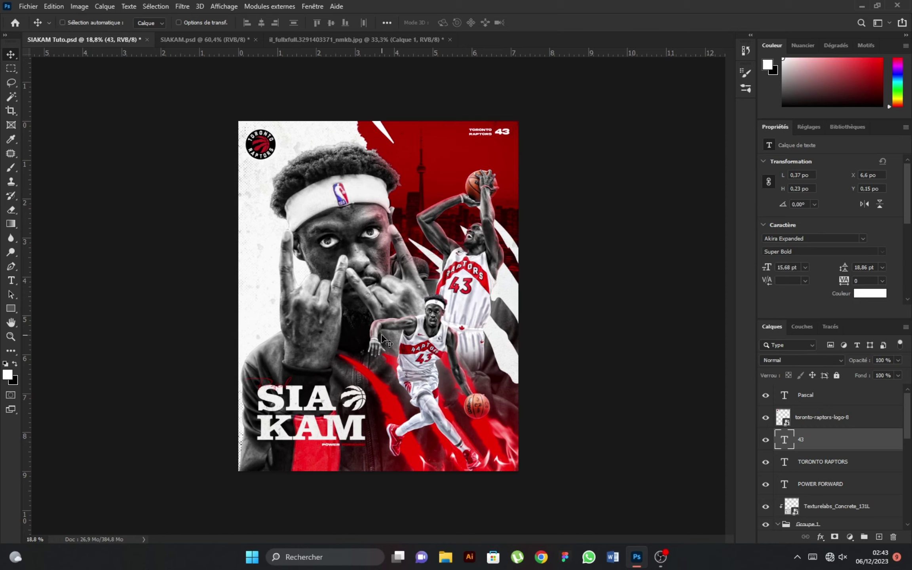
# Step: Group the layers from Pascal down to Groupe 1 into a group named 'texte + logo'
pyautogui.click(830, 400)
pyautogui.scroll(-1, 811, 481)
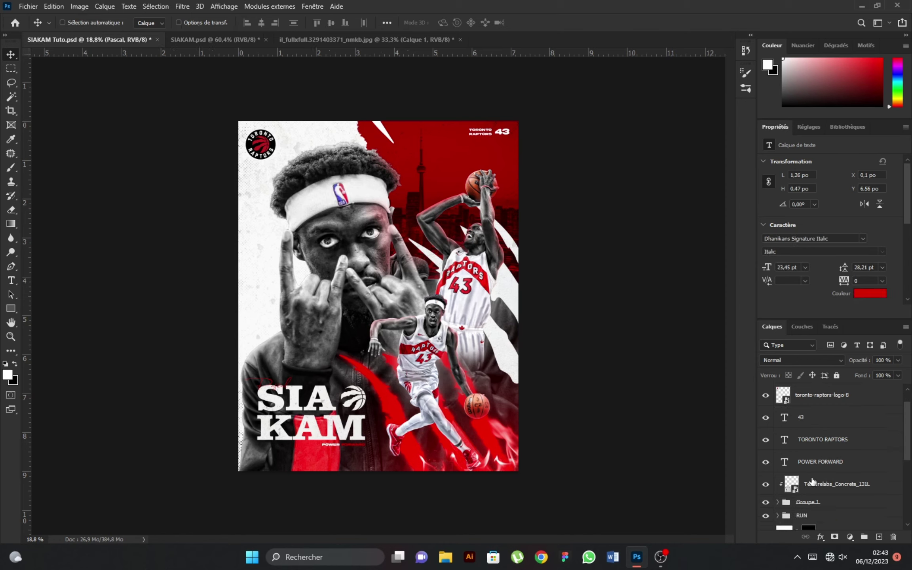
pyautogui.keyDown('shift'); pyautogui.click(818, 503); pyautogui.keyUp('shift')
pyautogui.hotkey('ctrl', 'g')
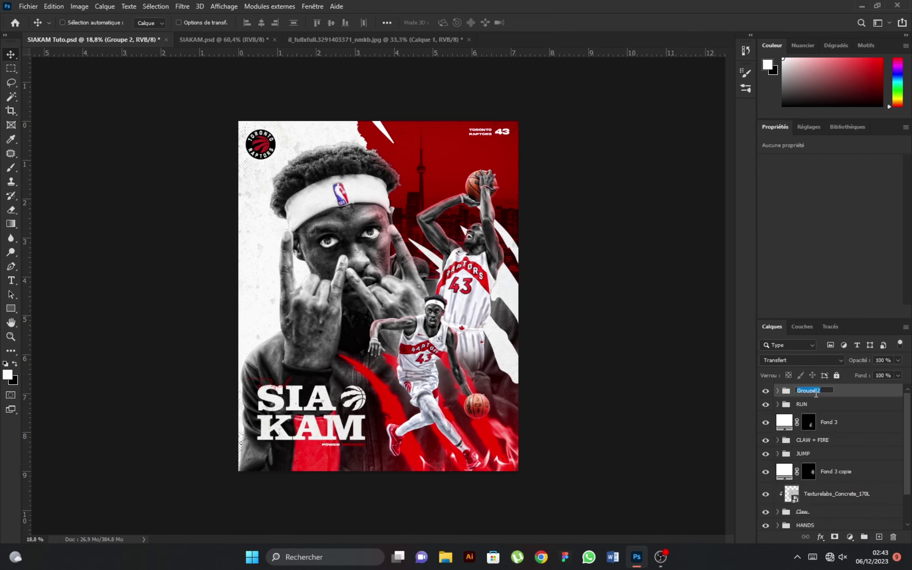
pyautogui.write('texte + logo')
pyautogui.press('Return')
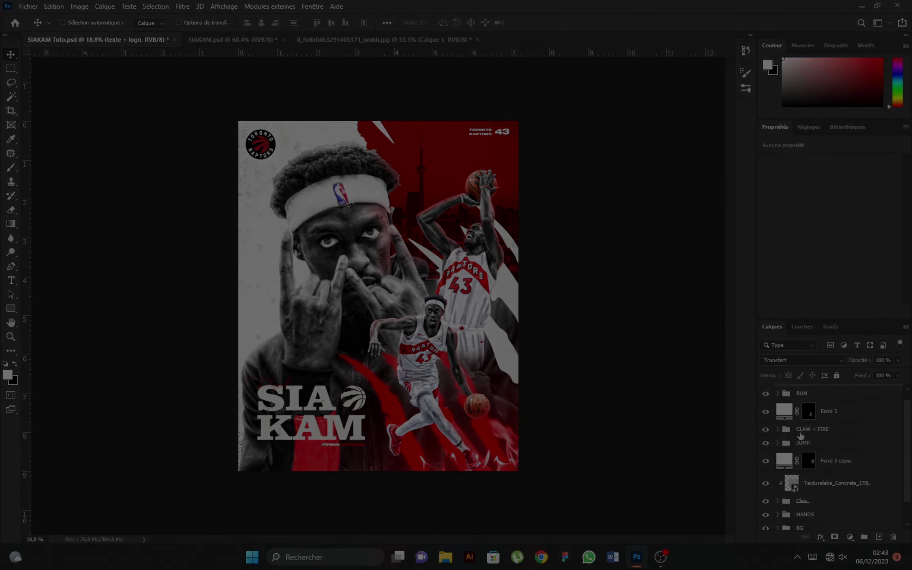